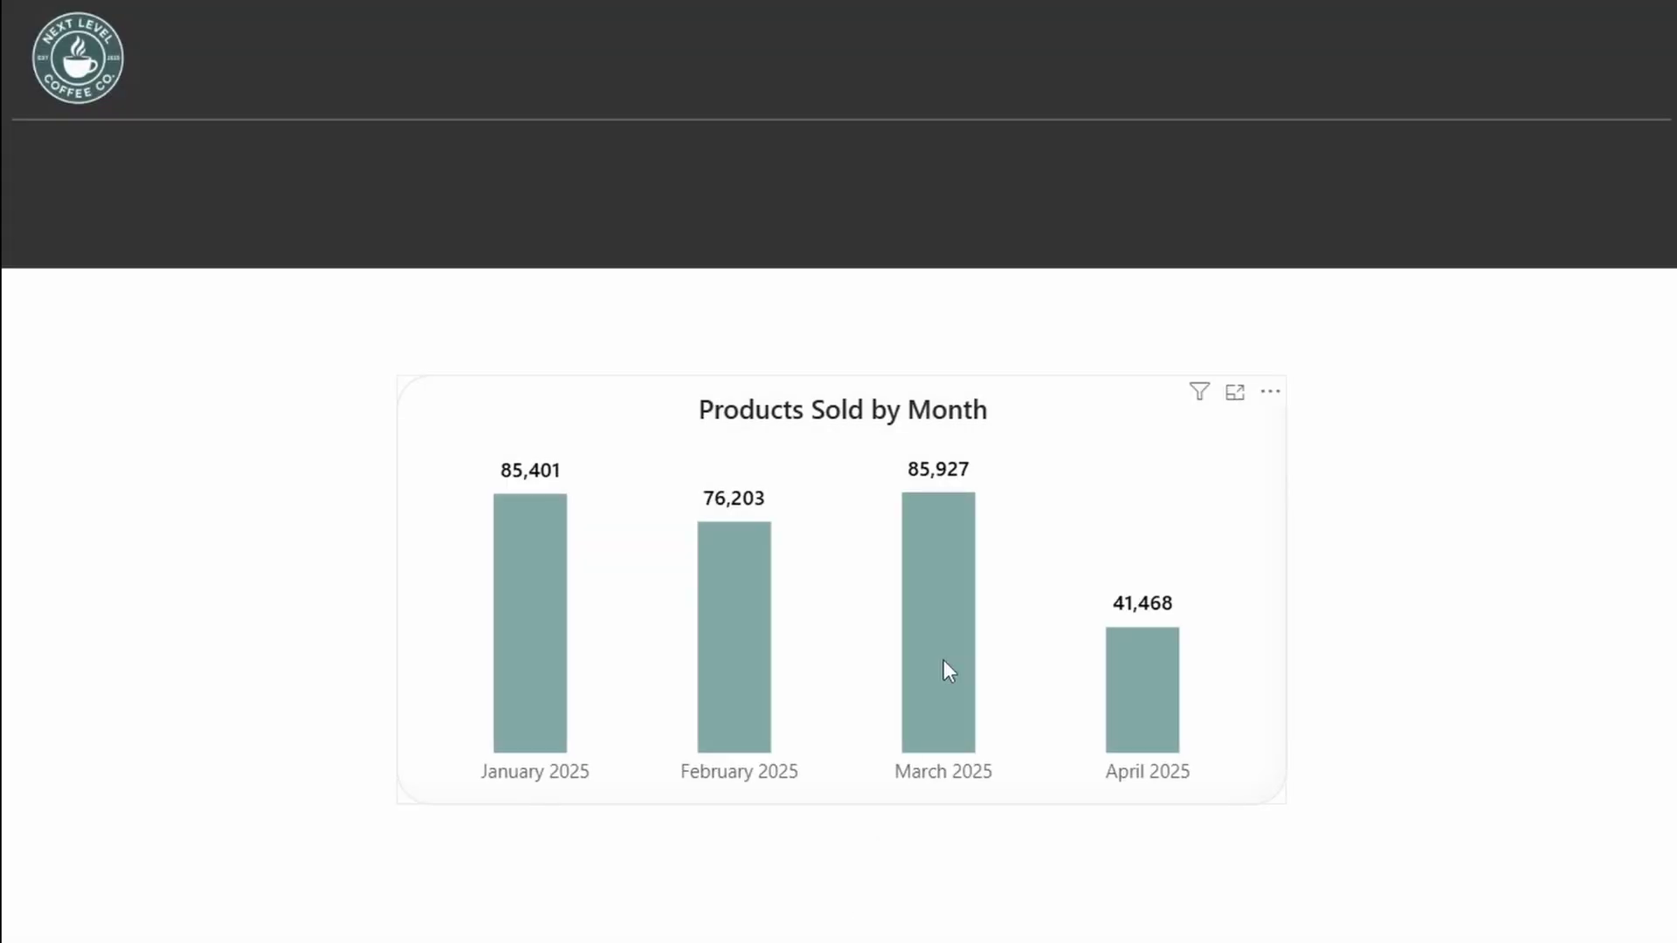
Step: Preview the finished Coffee/Tea demo cards by filtering managers and the year 2025
mouse_move(943, 659)
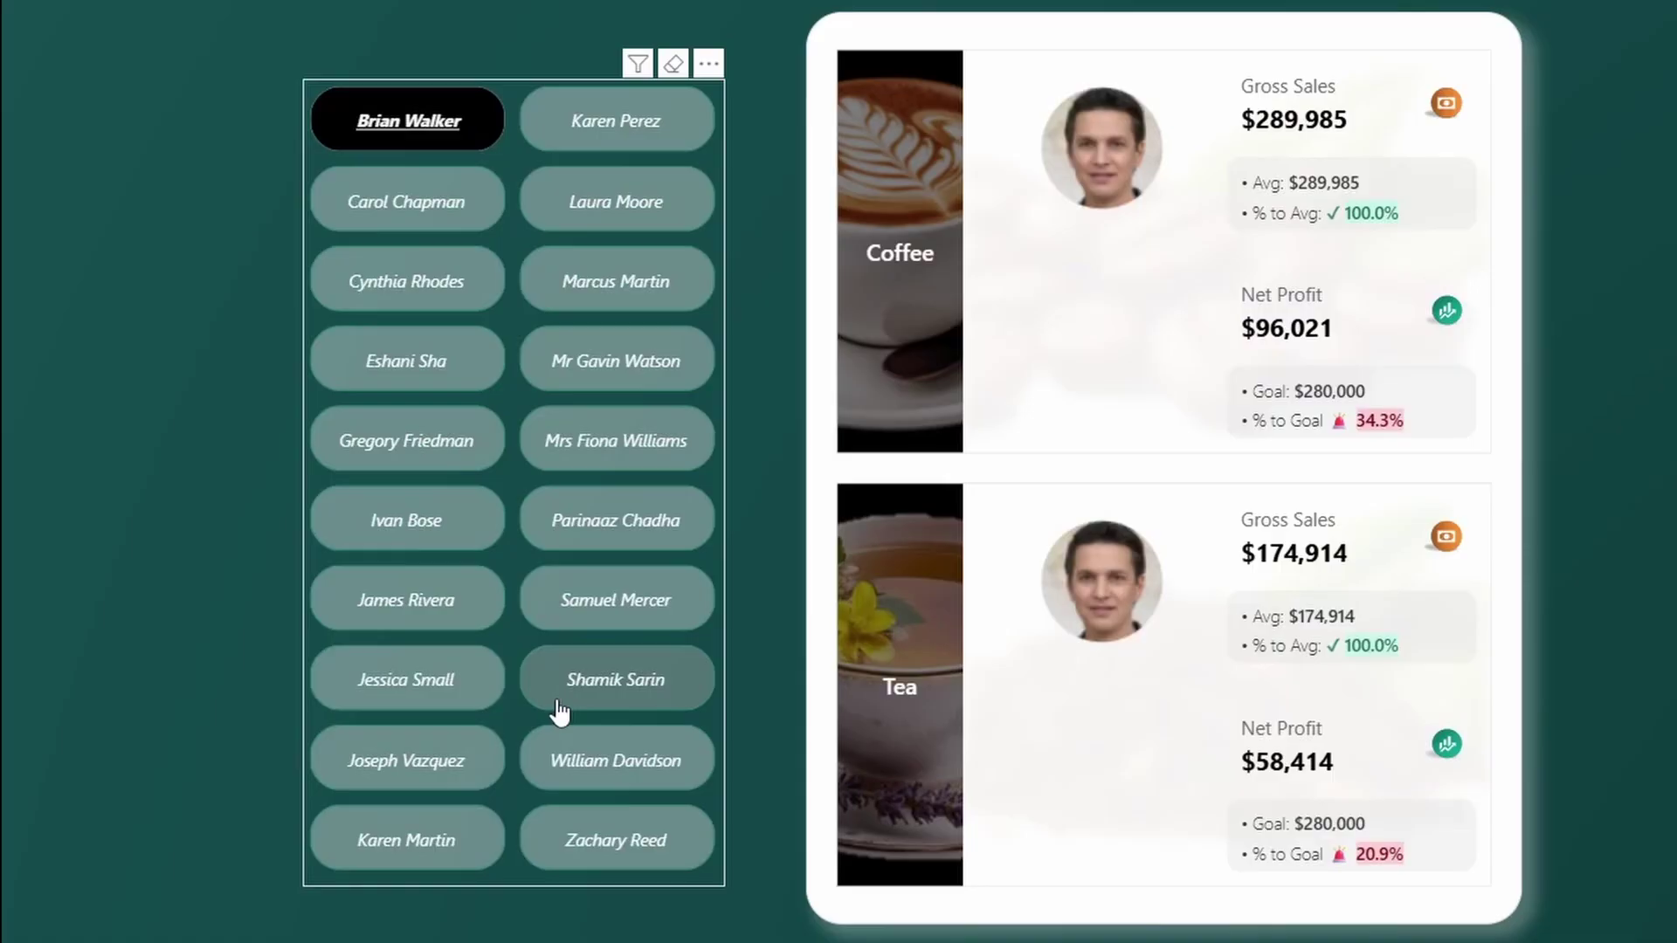
left_click(556, 699)
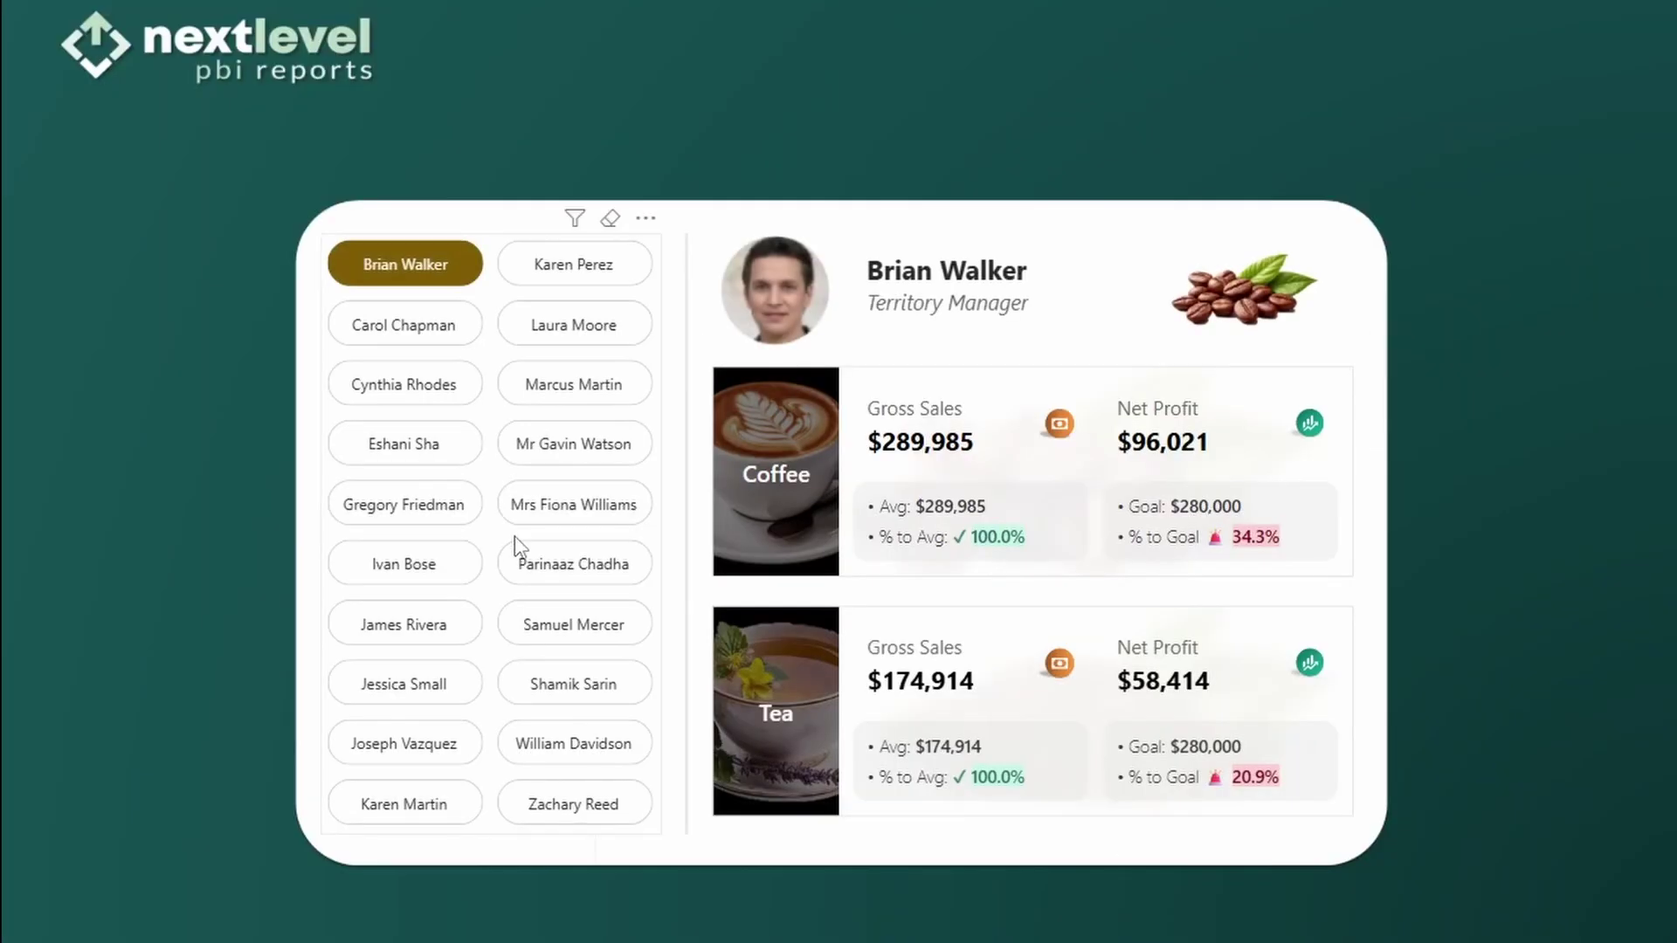
left_click(547, 562)
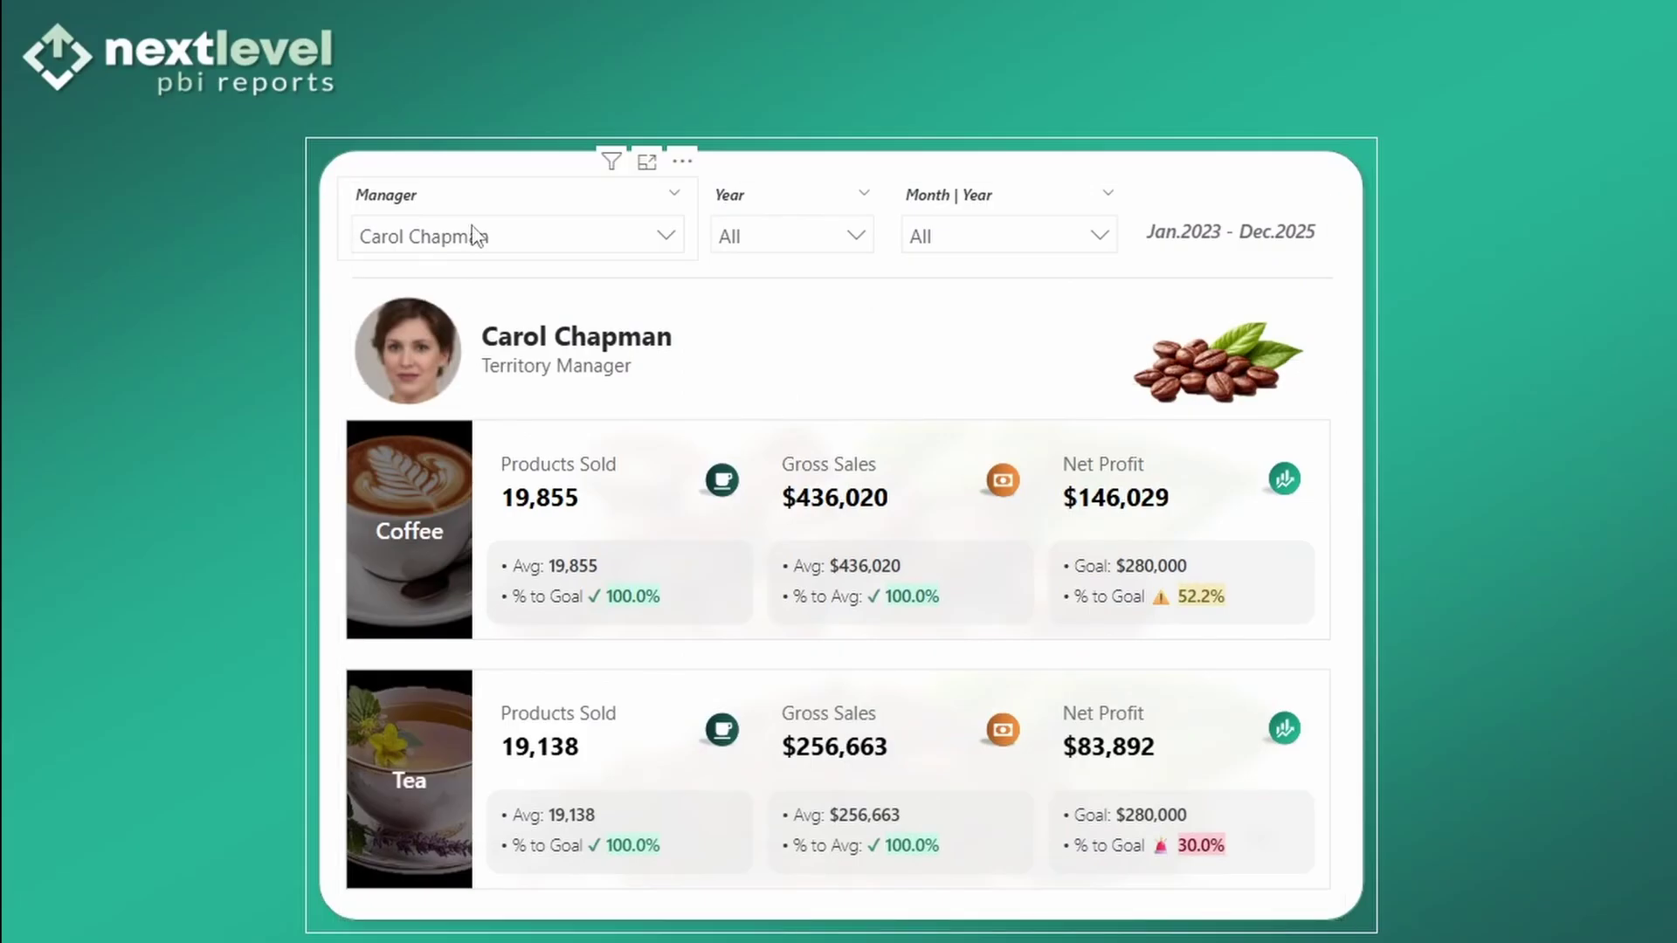
left_click(476, 236)
left_click(483, 480)
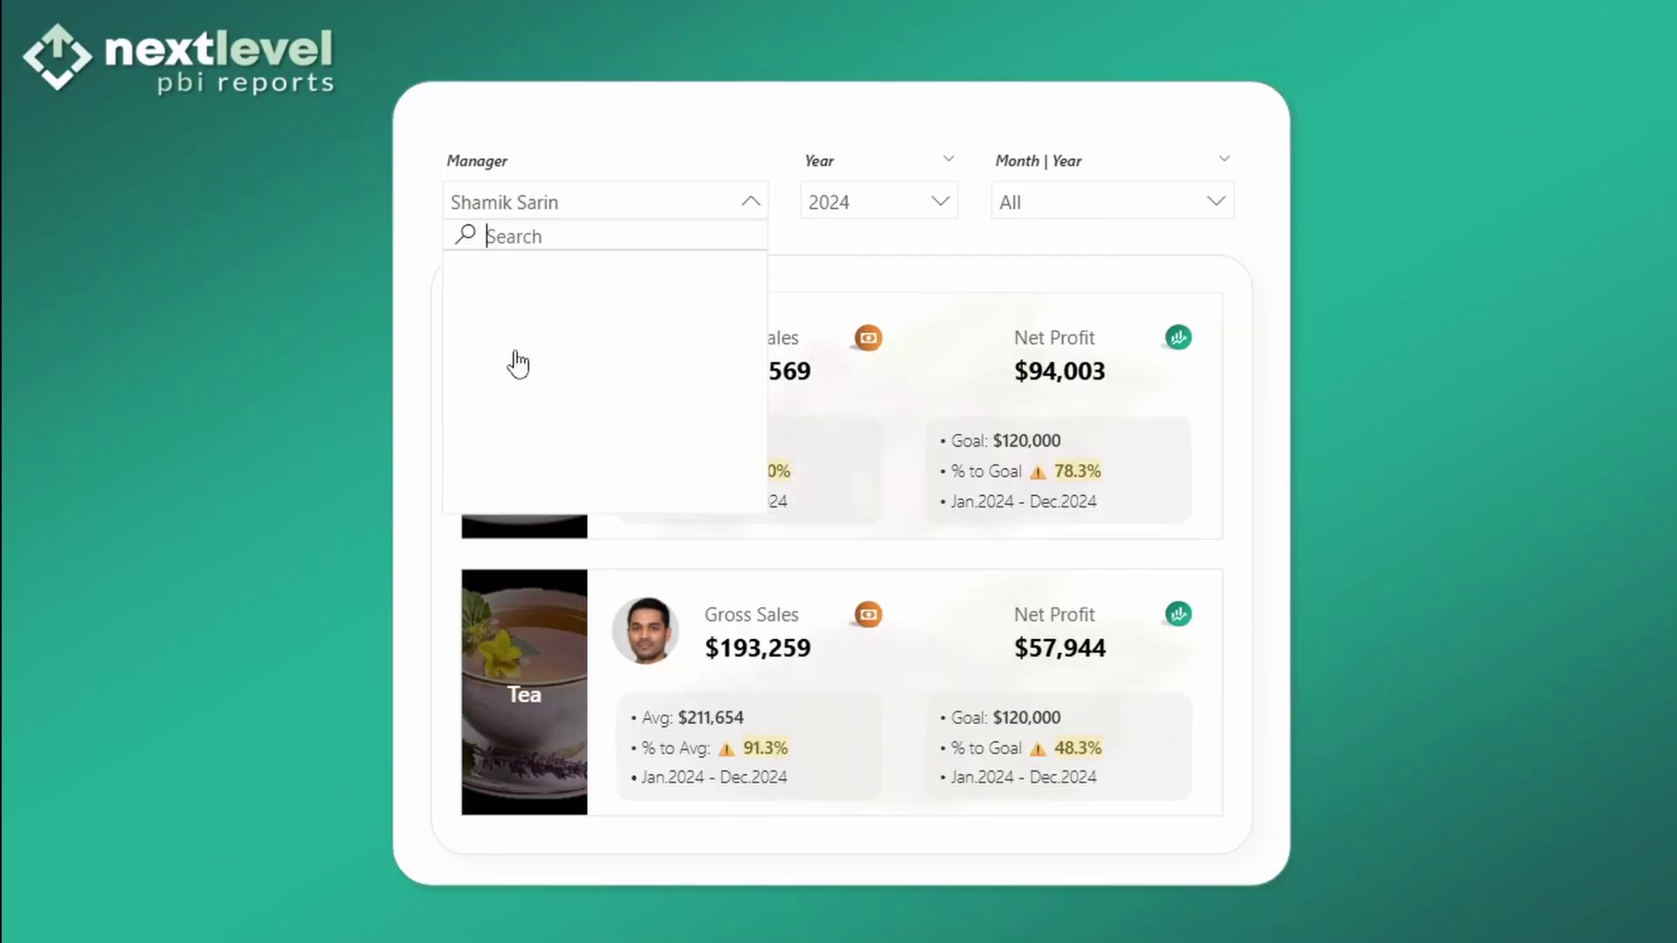
left_click(548, 256)
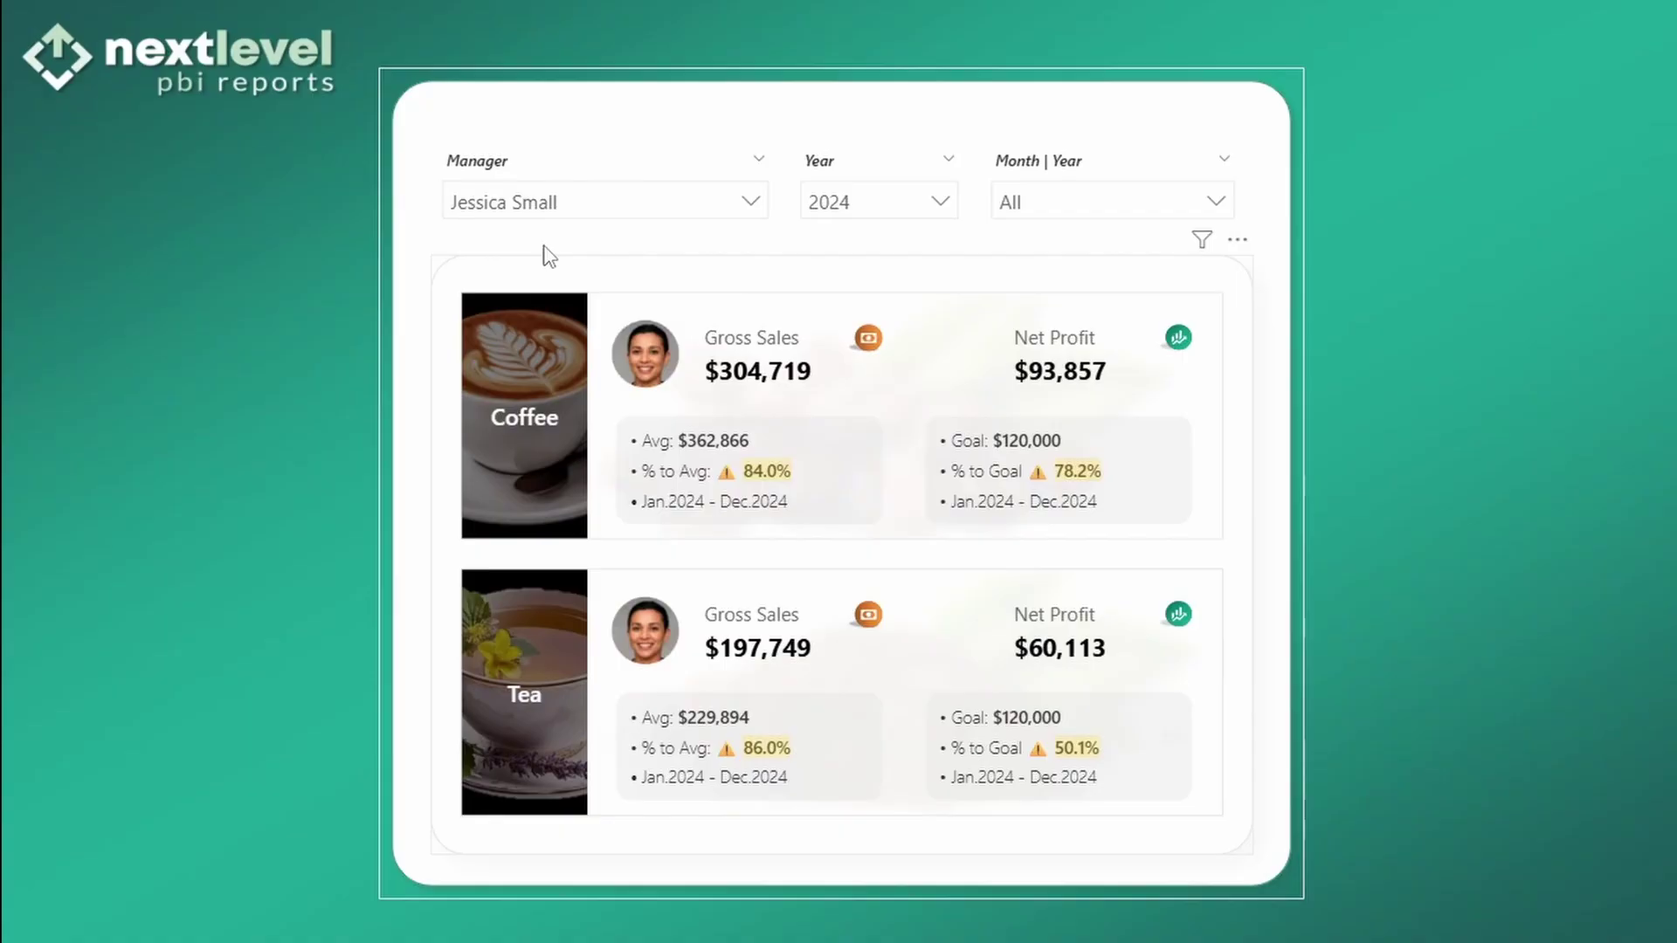
left_click(593, 201)
left_click(873, 202)
left_click(847, 312)
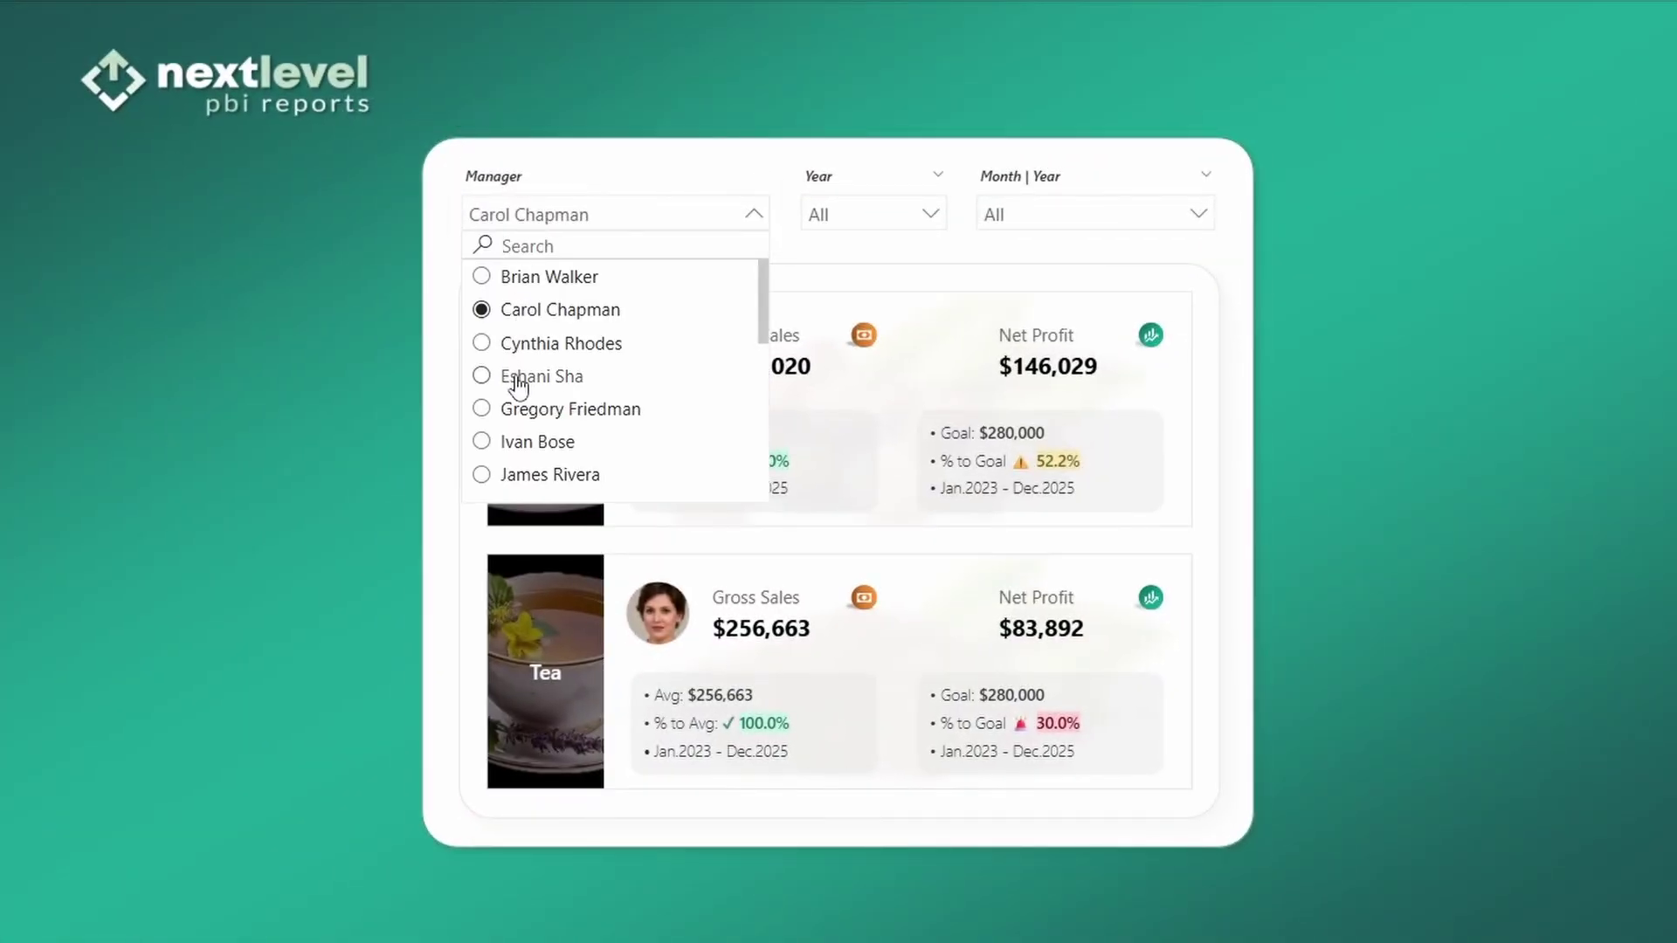
Step: Switch the demo cards through several more managers' figures
left_click(519, 378)
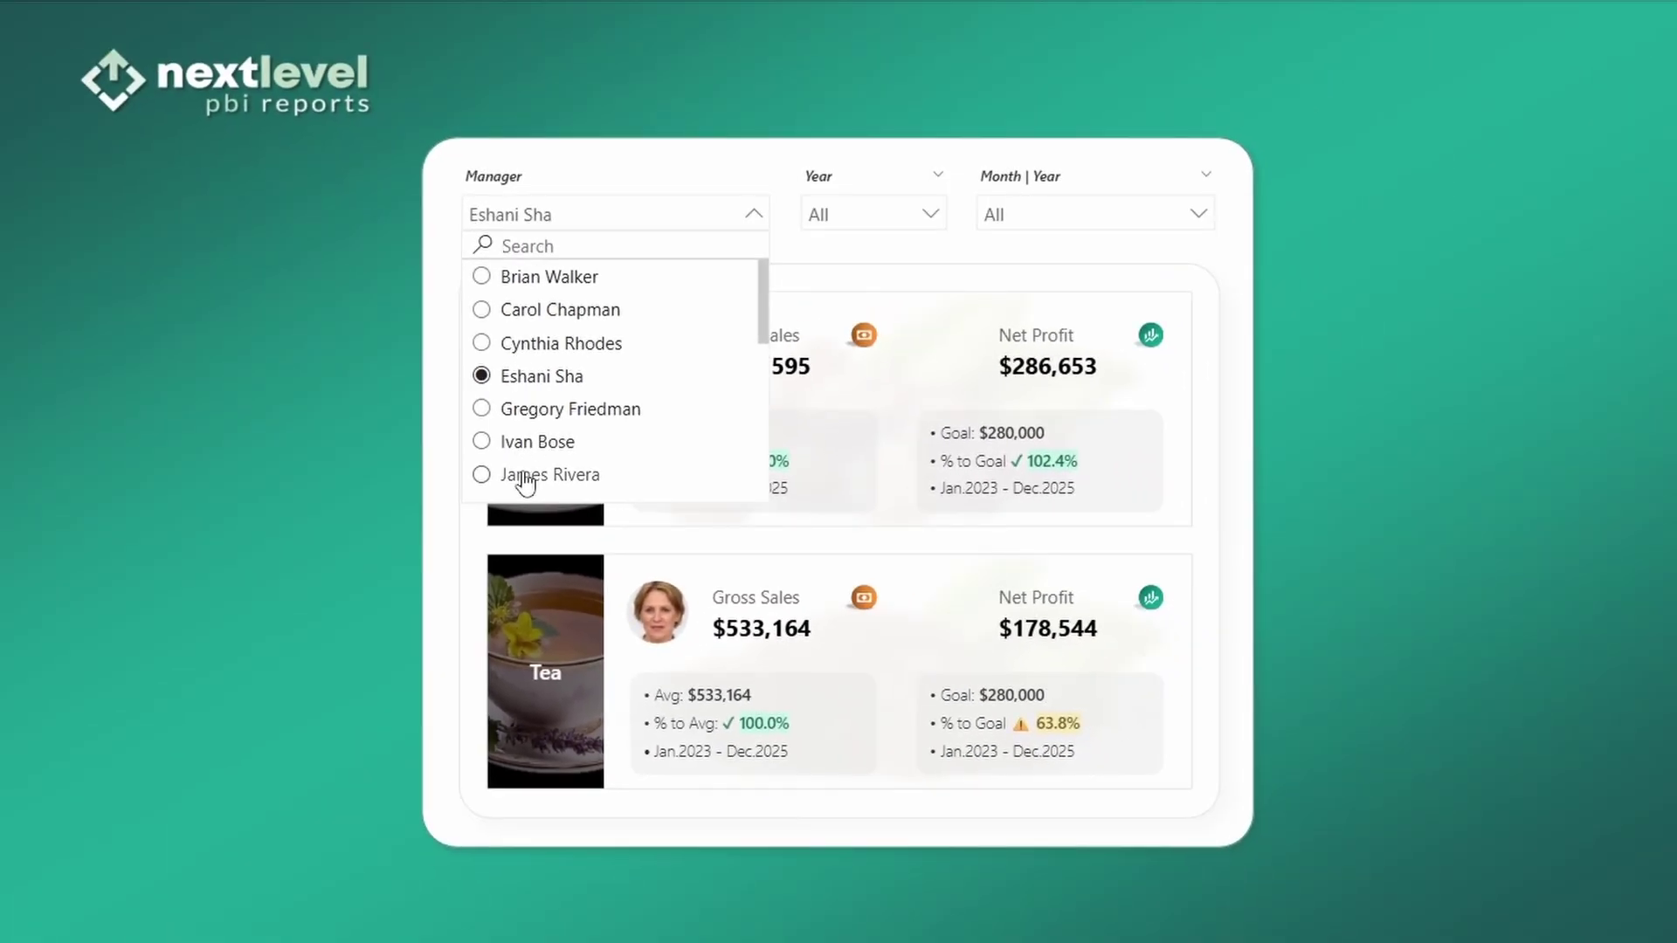
left_click(524, 476)
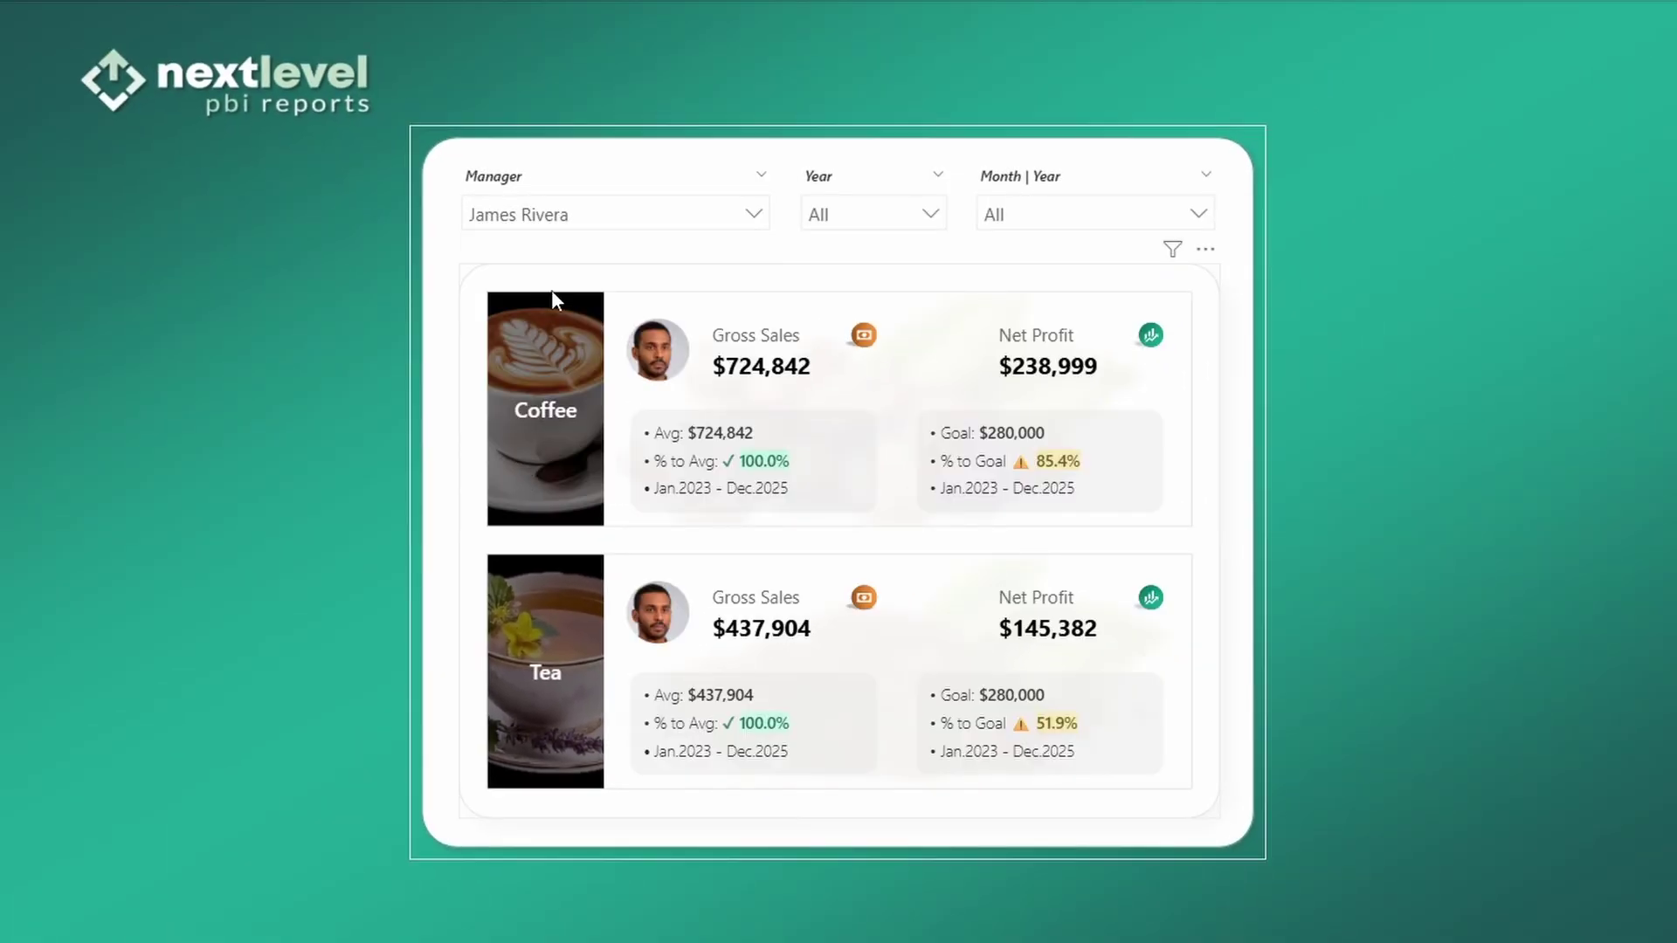
left_click(514, 223)
left_click(529, 441)
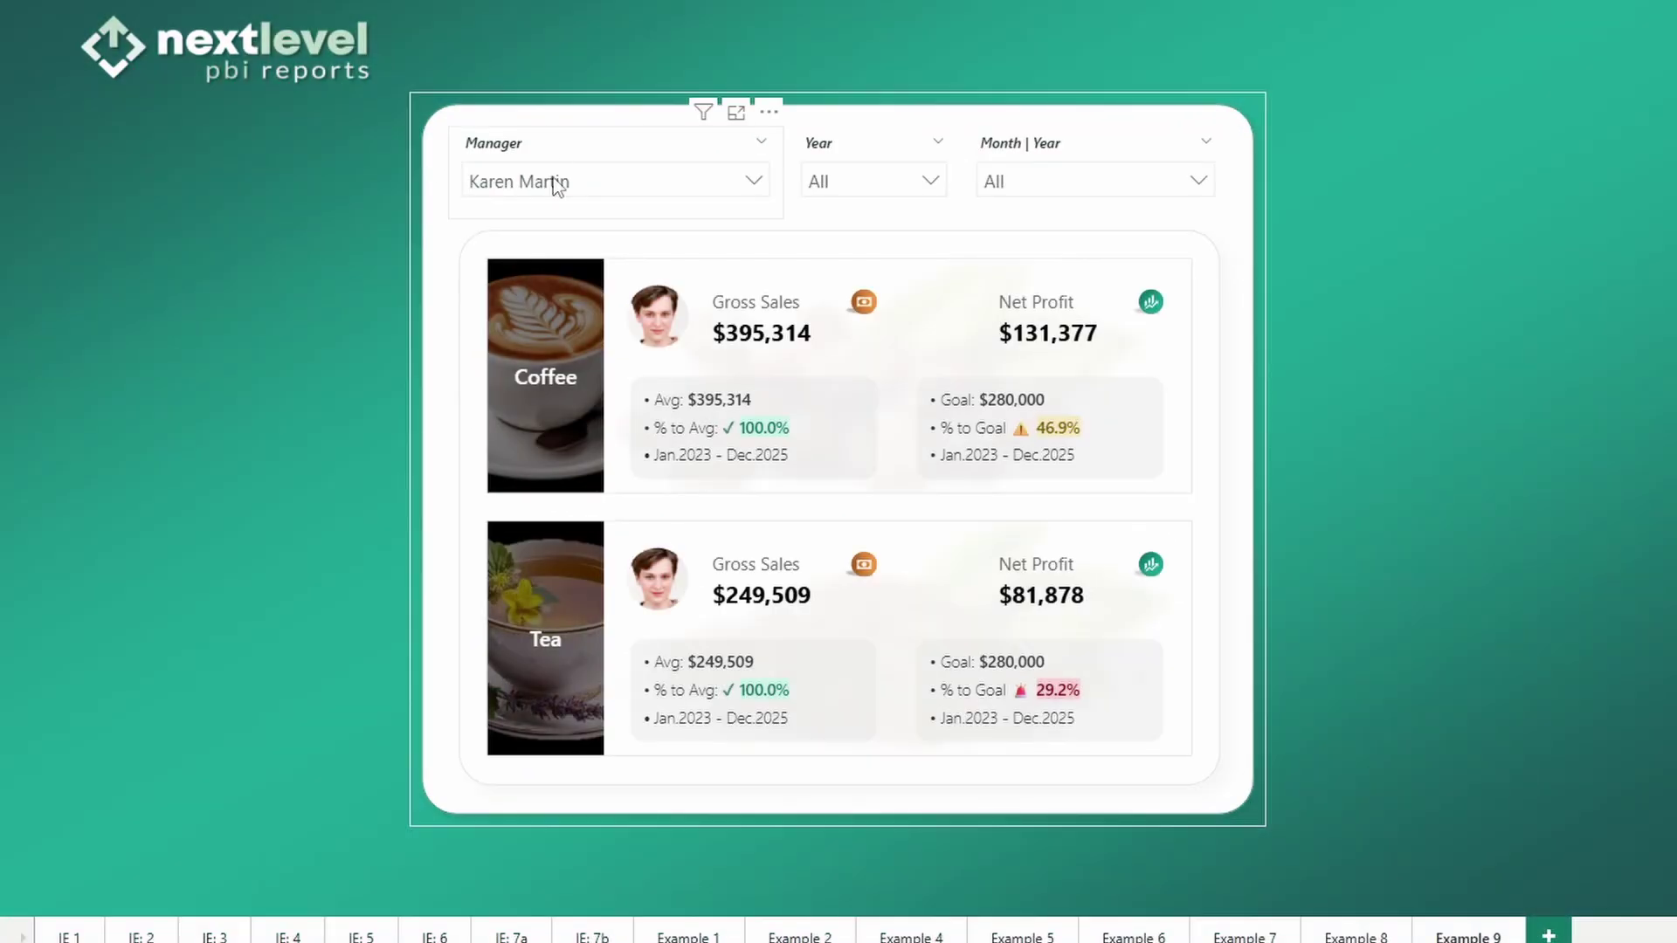
left_click(559, 183)
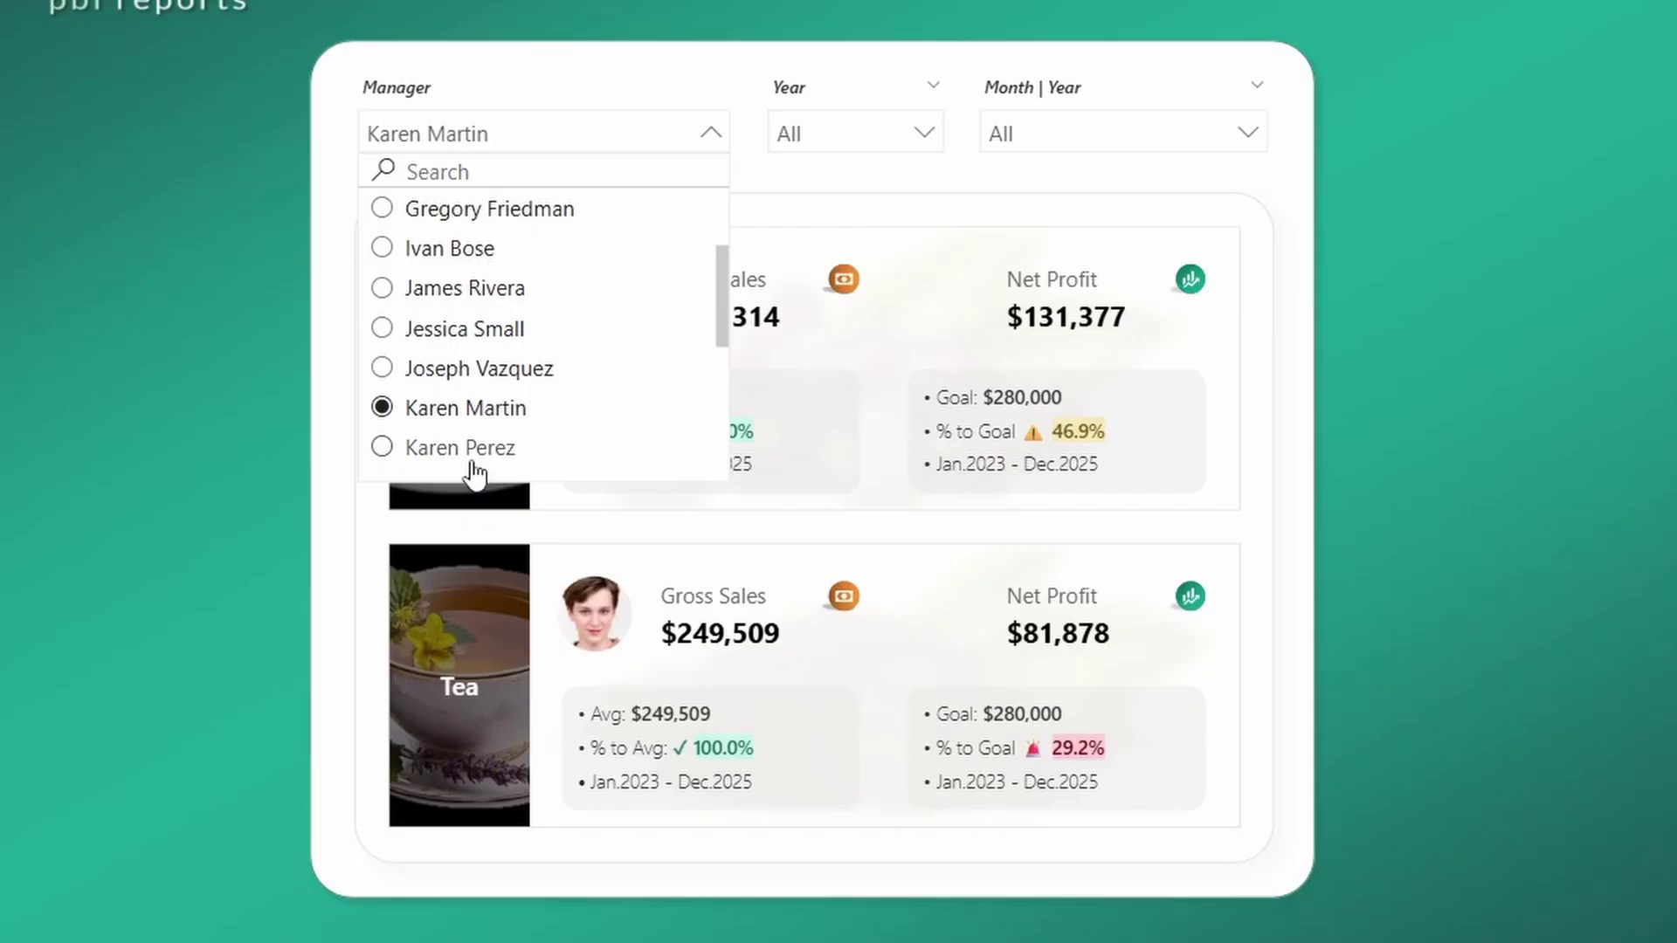
left_click(520, 439)
left_click(415, 123)
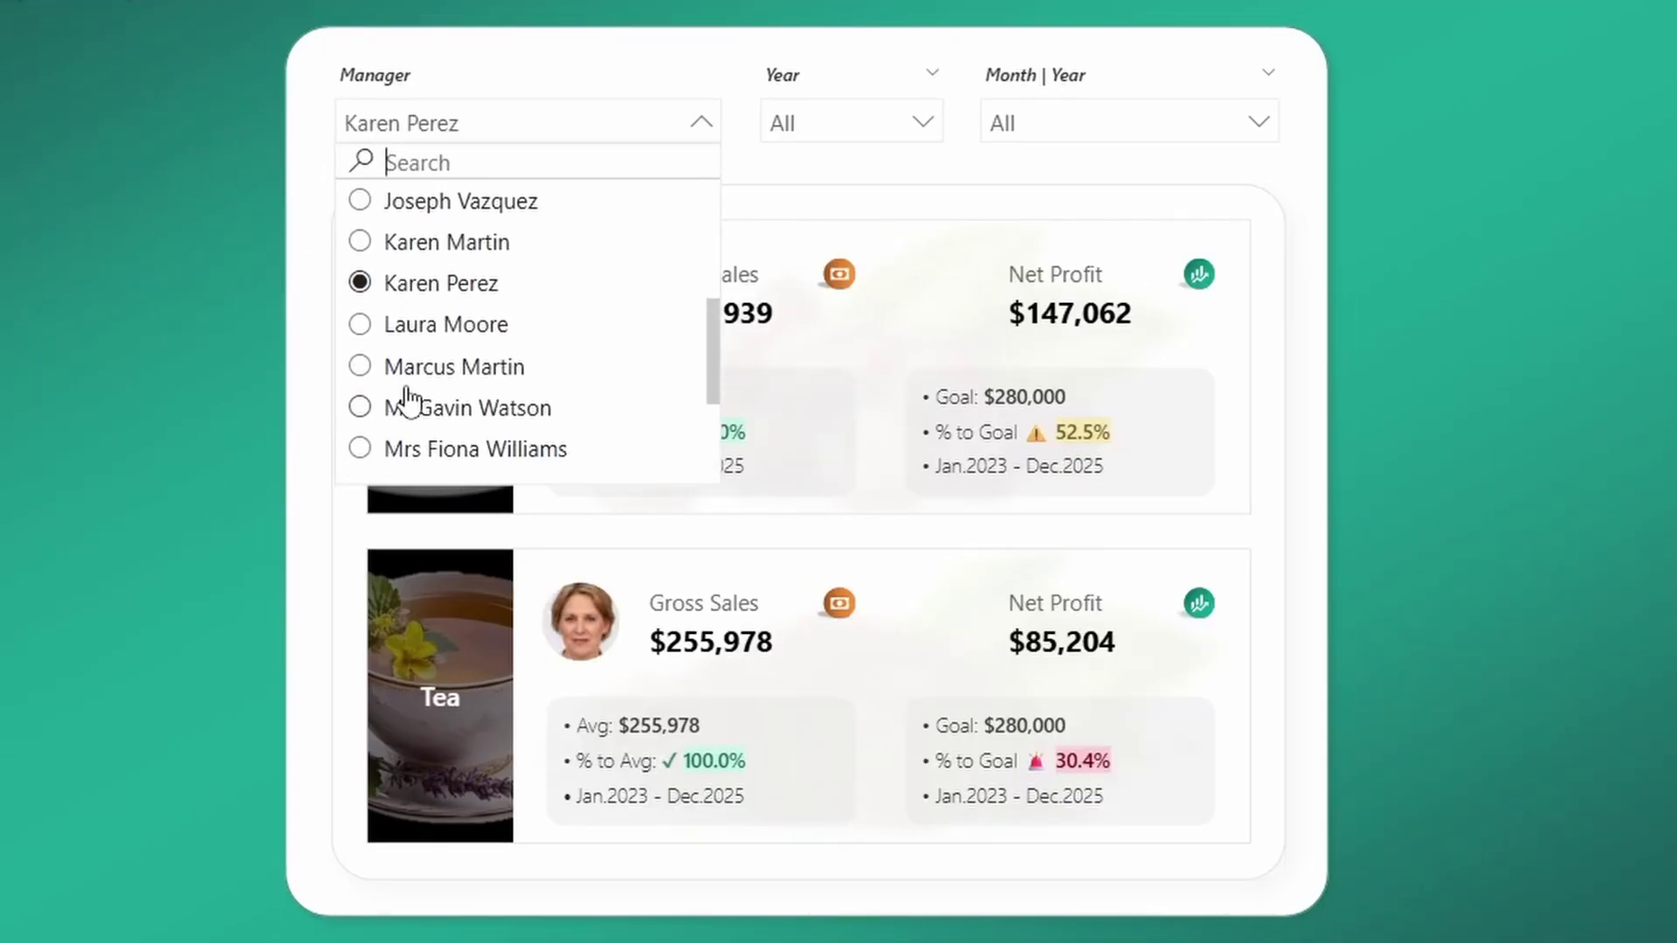
scroll(437, 375, "down", 2)
left_click(464, 324)
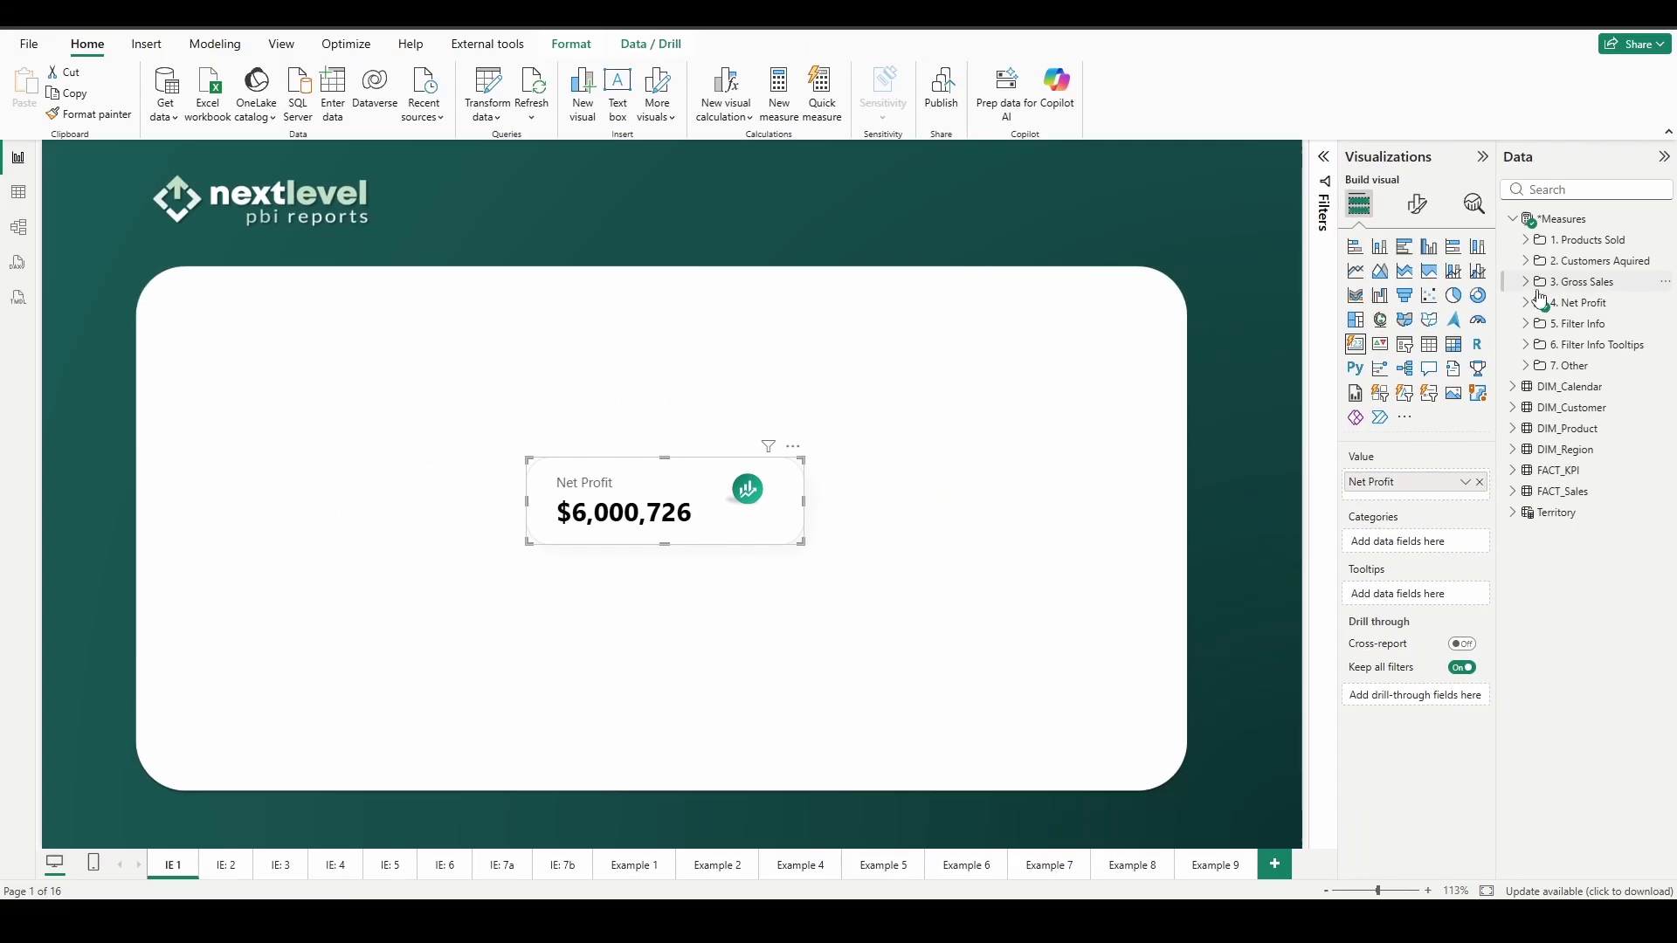
Step: Inspect the DAX formula behind the Net Profit measure in the Data pane
left_click(1605, 325)
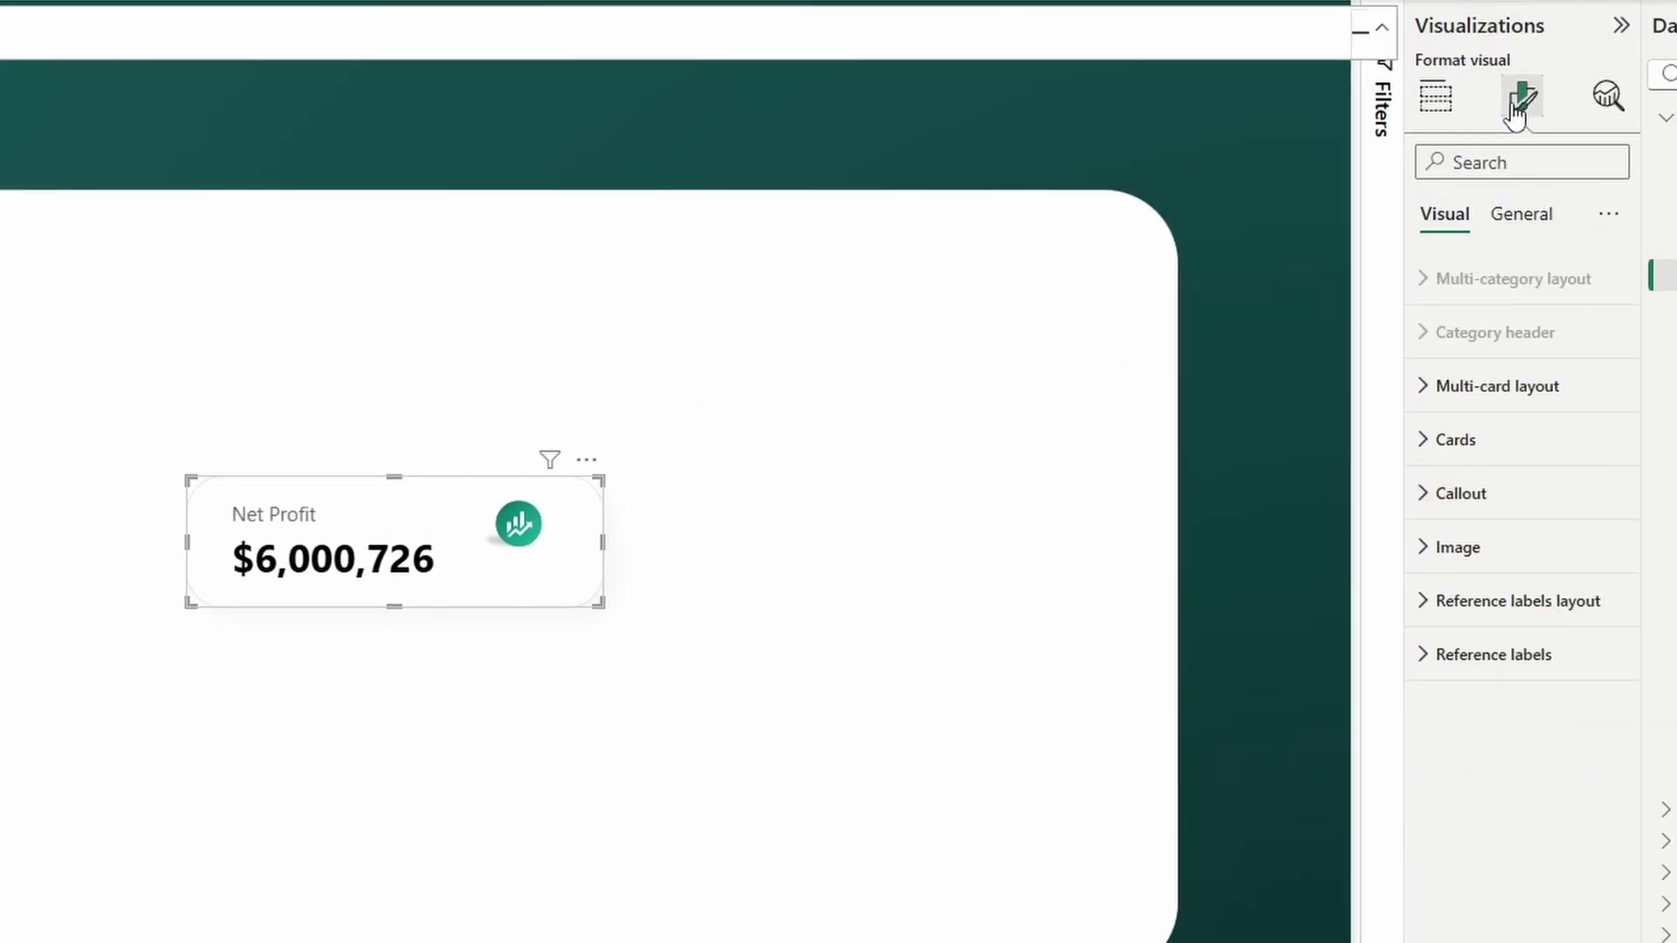
Step: Expand the Callout layout settings and drag the Net Profit card taller
left_click(1469, 498)
scroll(1470, 503, "down", 2)
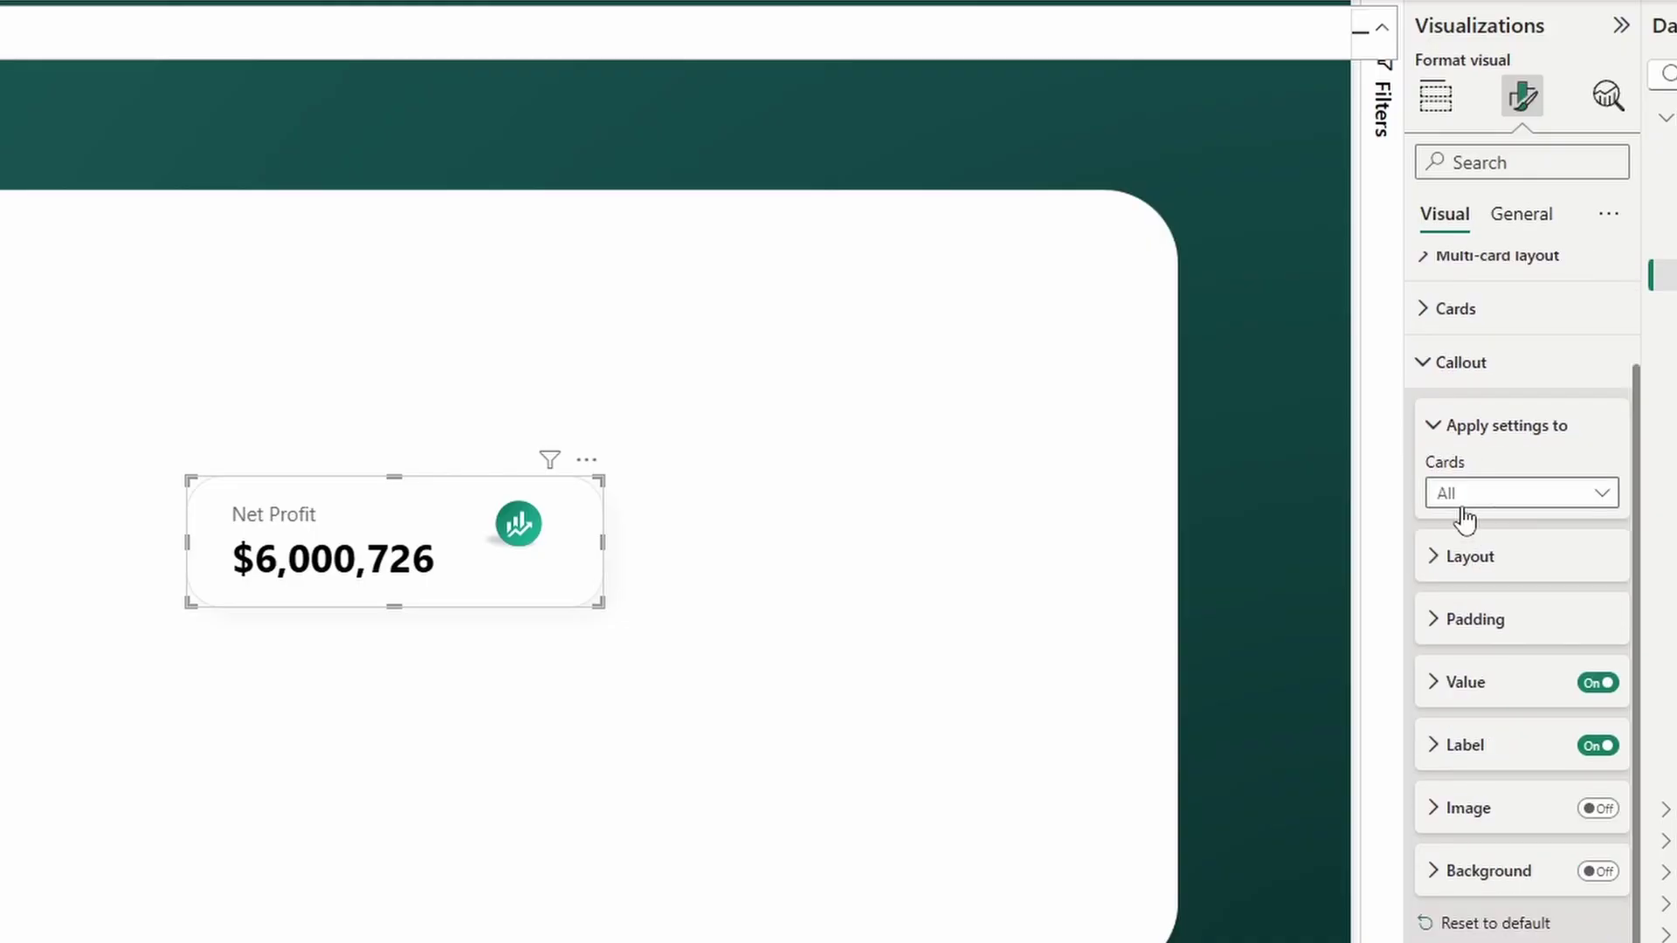
left_click(1476, 566)
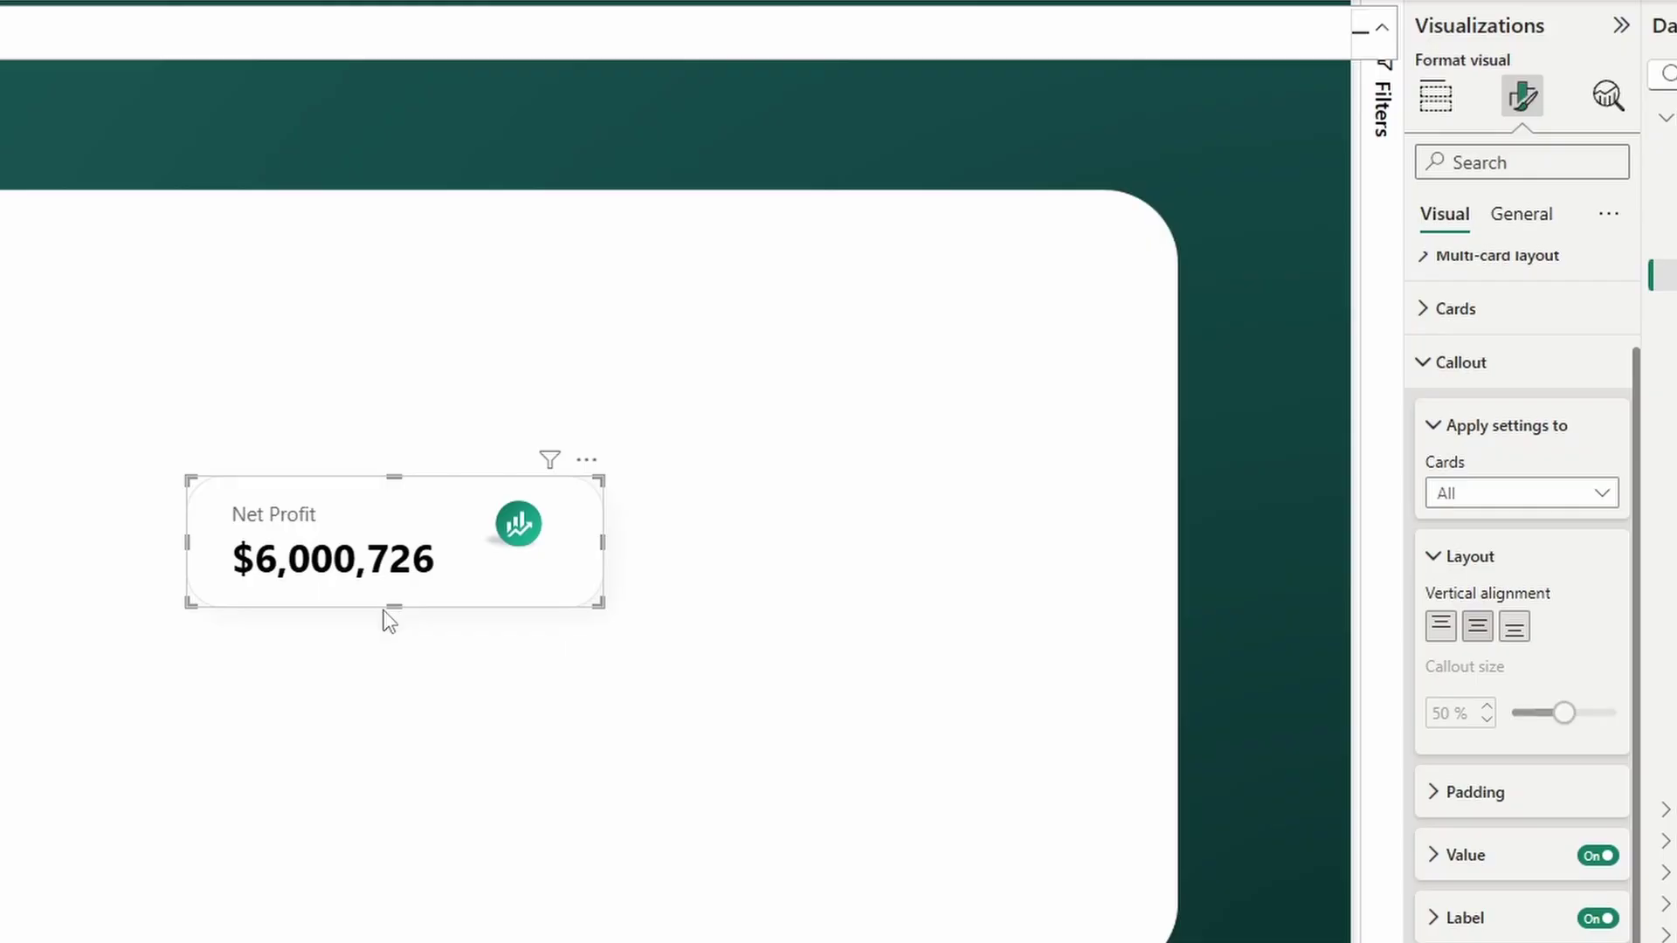
left_click_drag(391, 609, 392, 729)
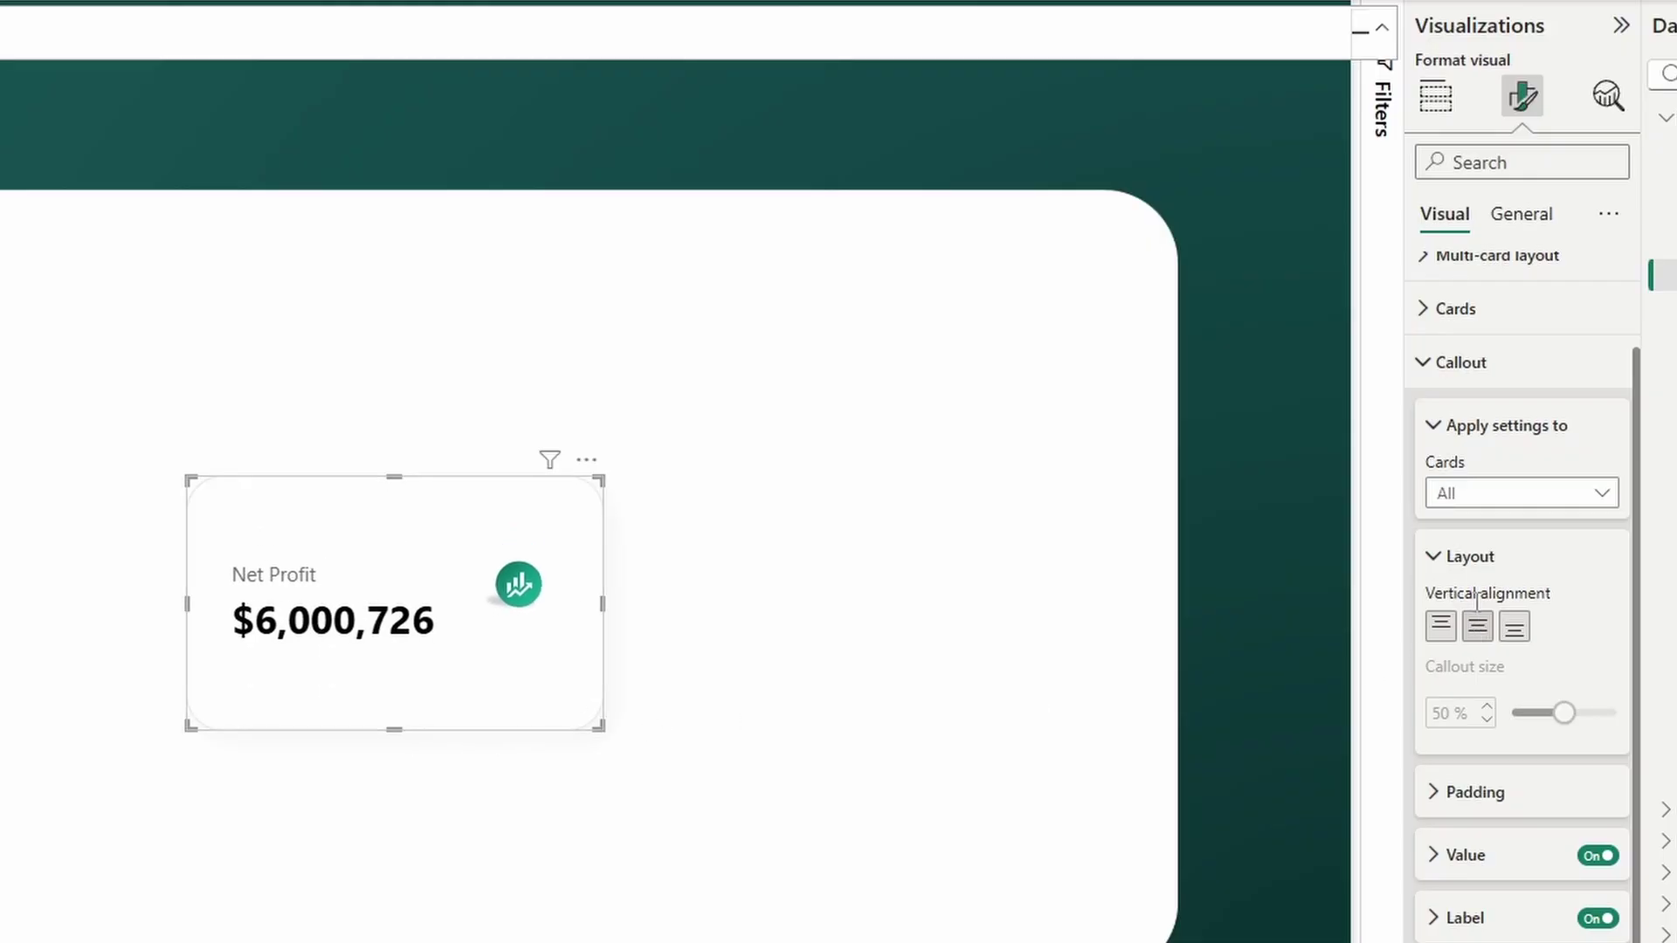
Step: Align the callout to the card's middle and expand its padding settings
left_click(1441, 626)
left_click(1479, 632)
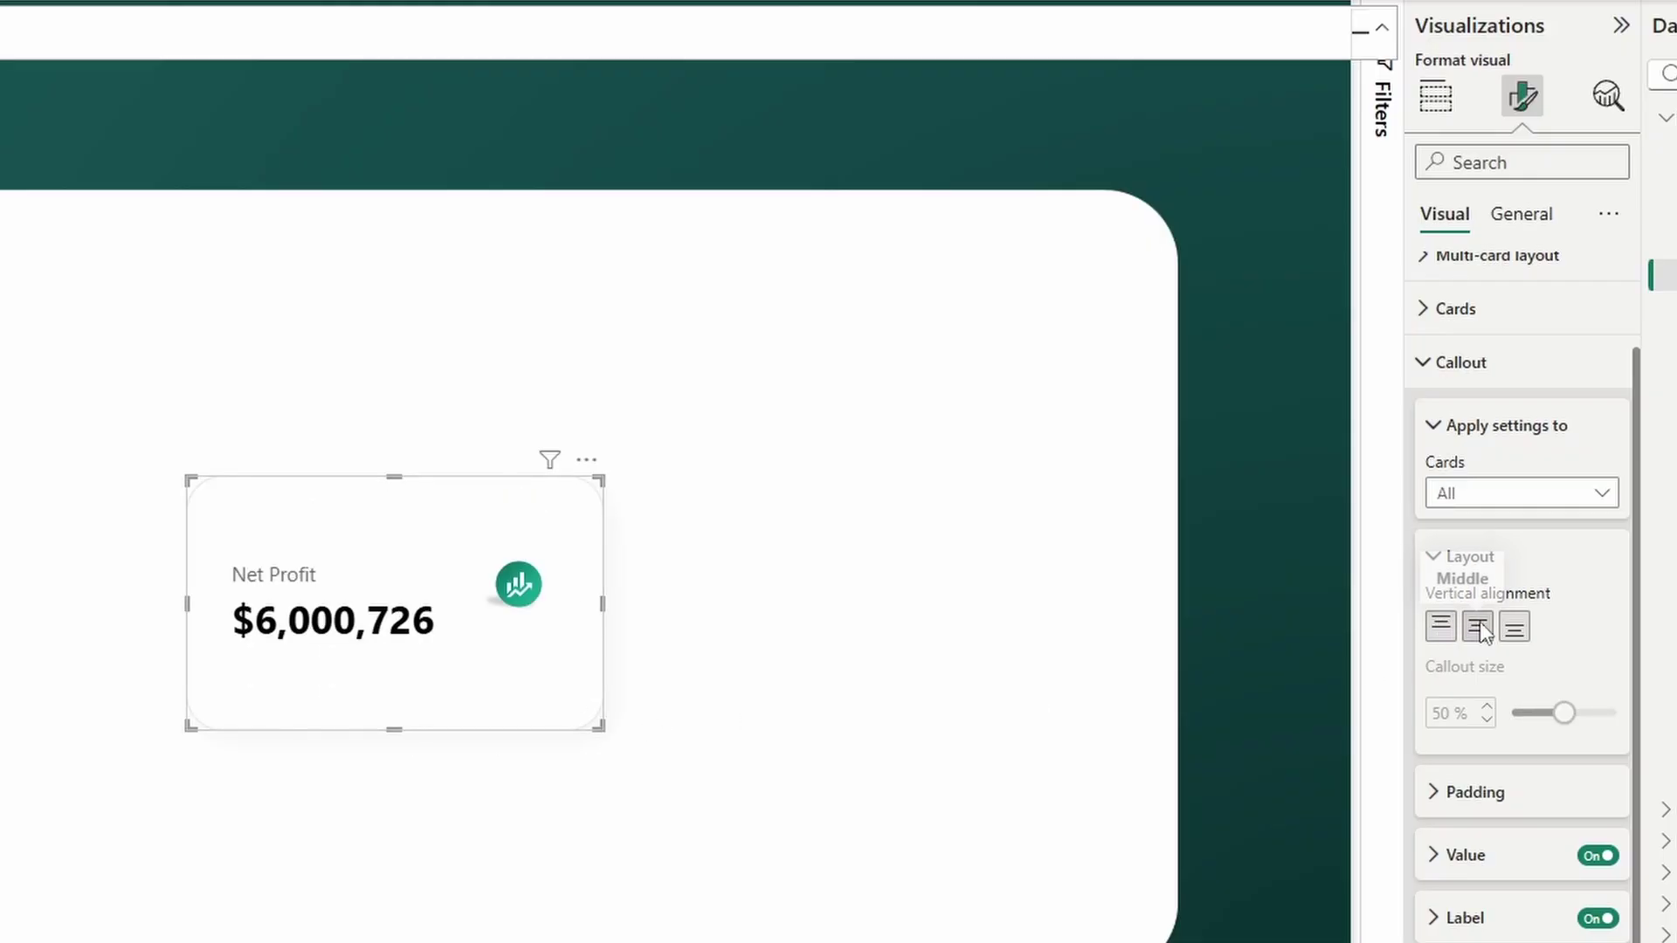
left_click(1516, 638)
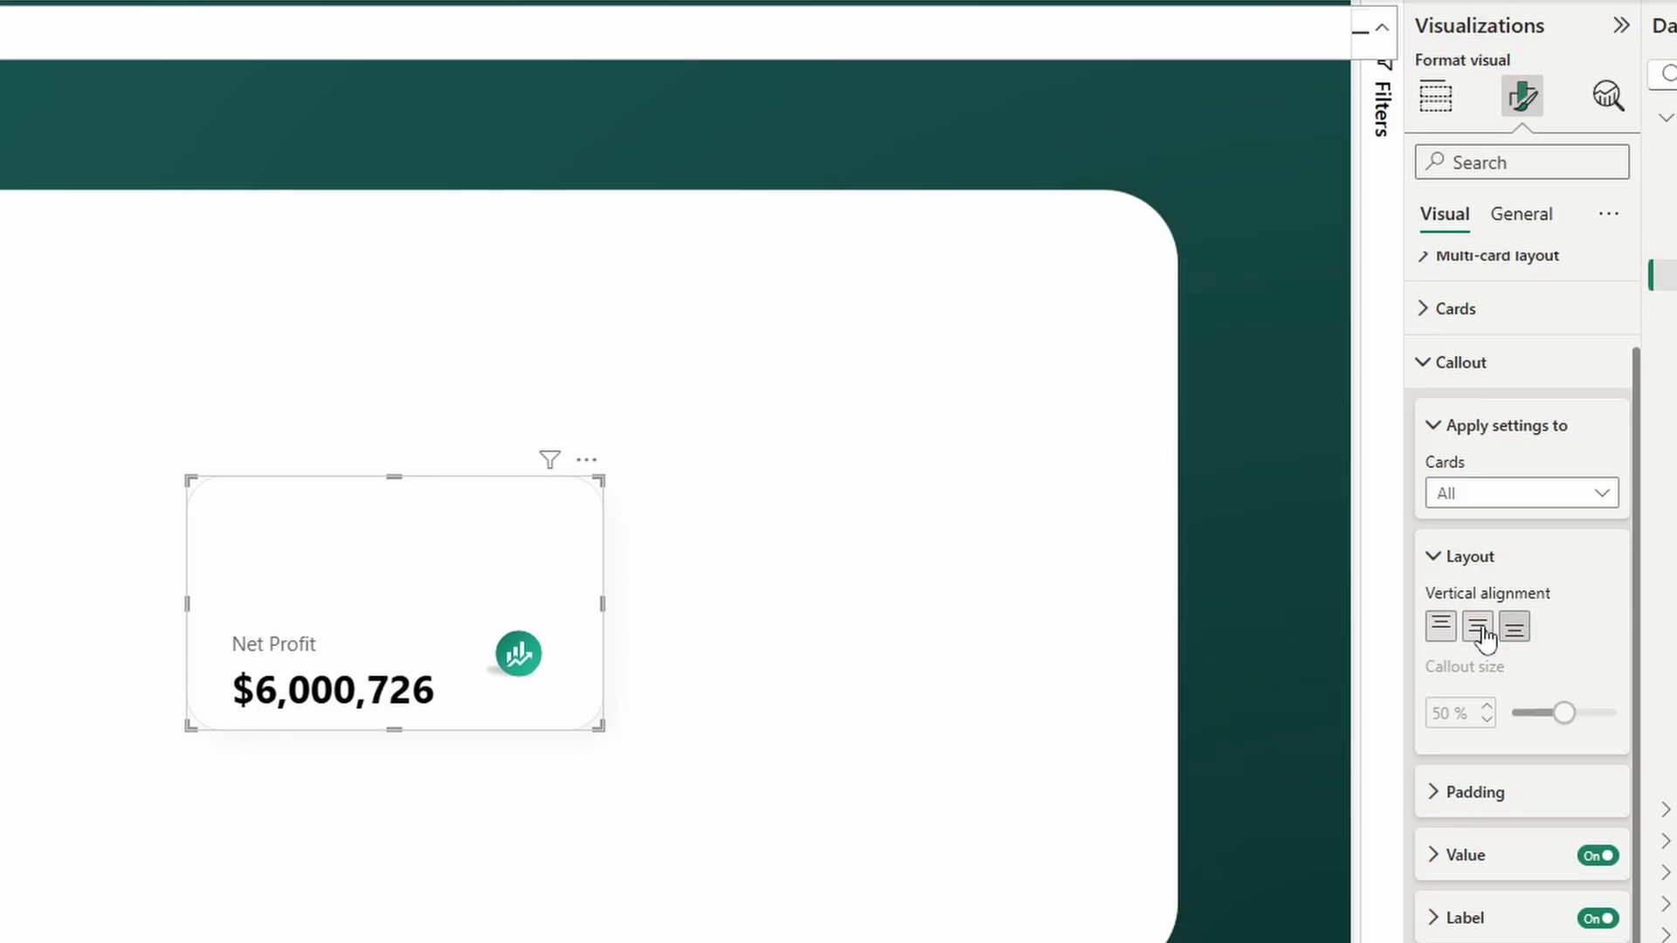
left_click(1480, 633)
left_click(1470, 792)
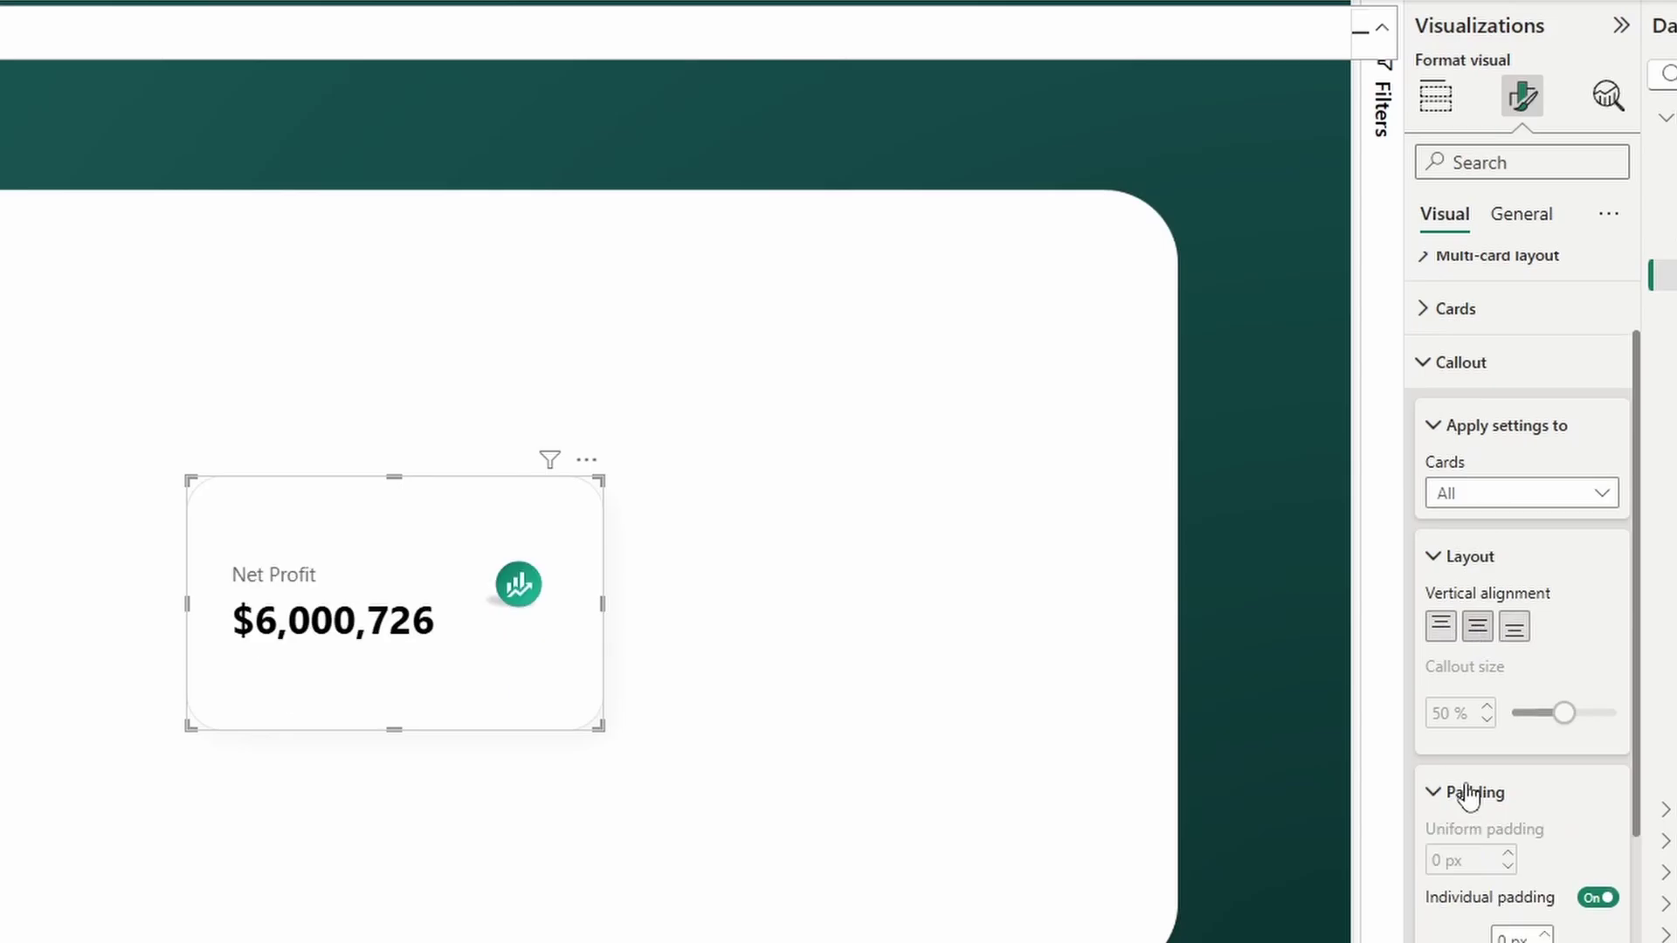
scroll(1454, 847, "down", 2)
left_click(1437, 858)
Step: Apply the callout settings to the Net Profit card only
left_click(1497, 199)
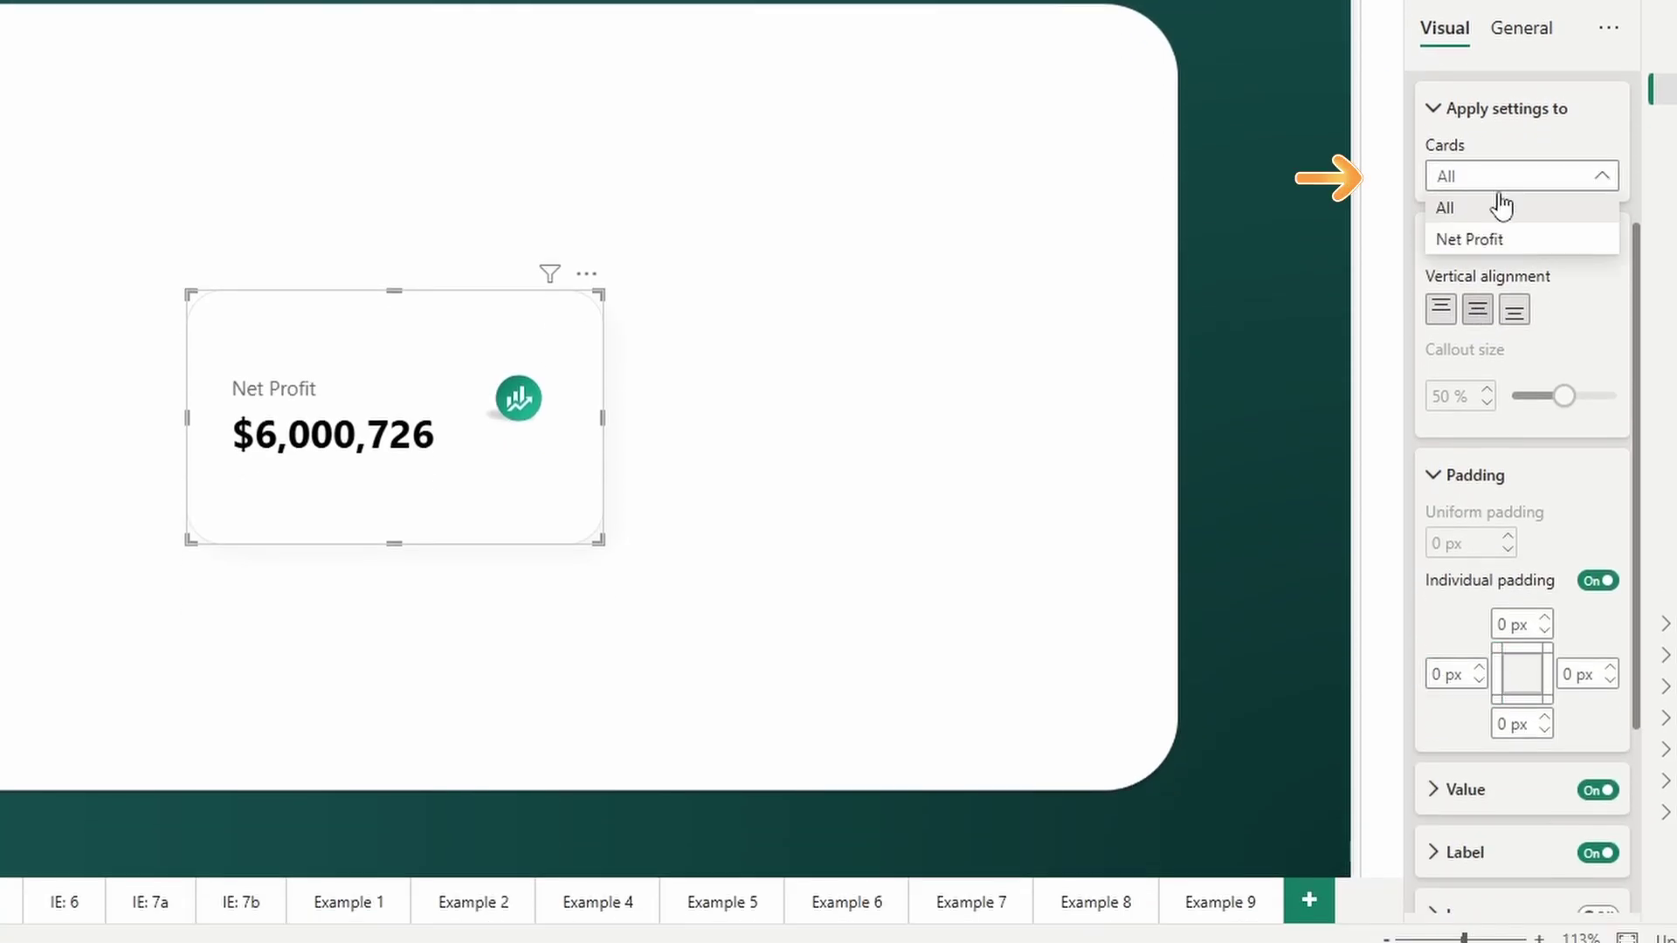
left_click(1492, 259)
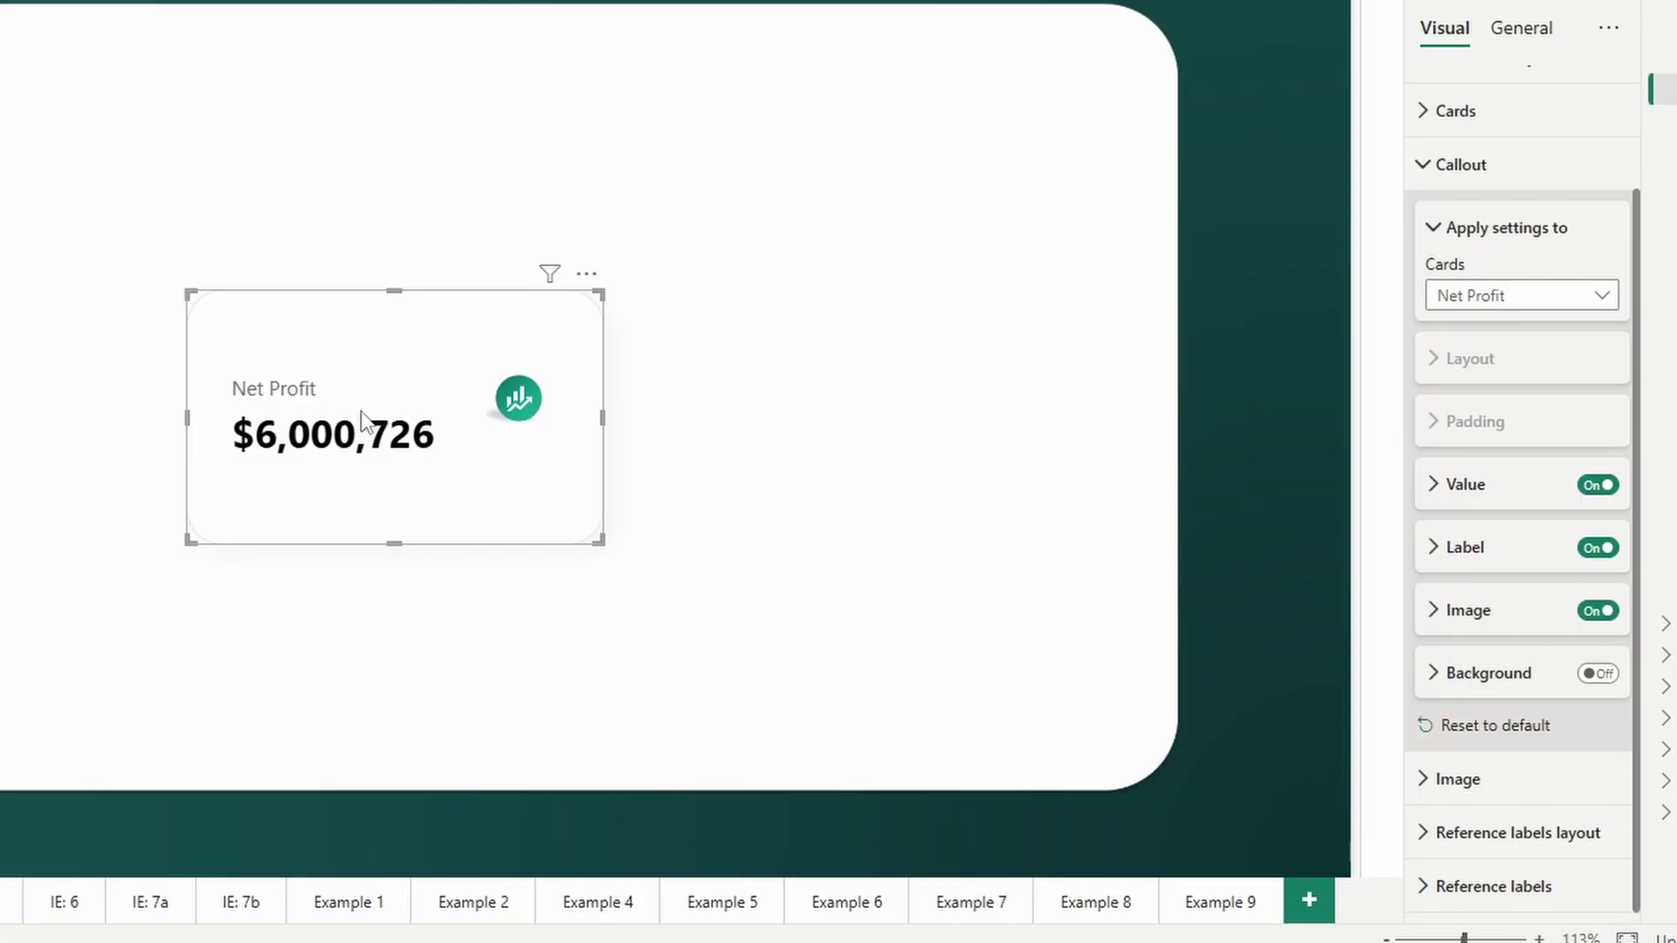
left_click(1602, 487)
left_click(1605, 488)
Step: Check that the value's display units stay at None
left_click(1467, 486)
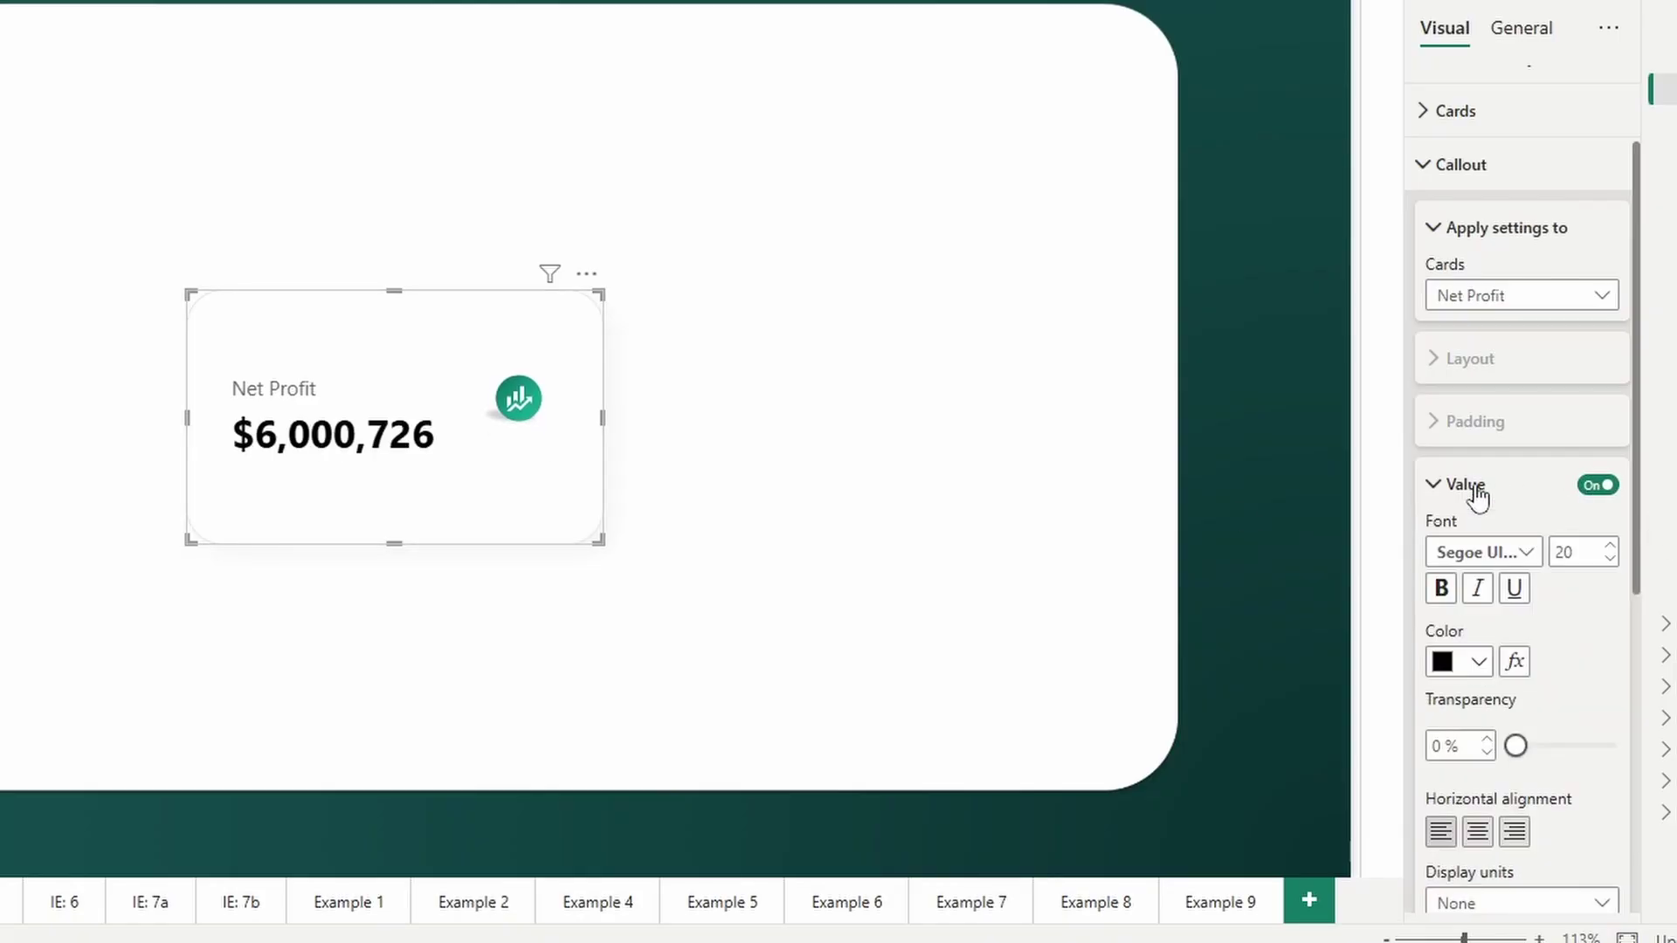
scroll(1480, 494, "down", 5)
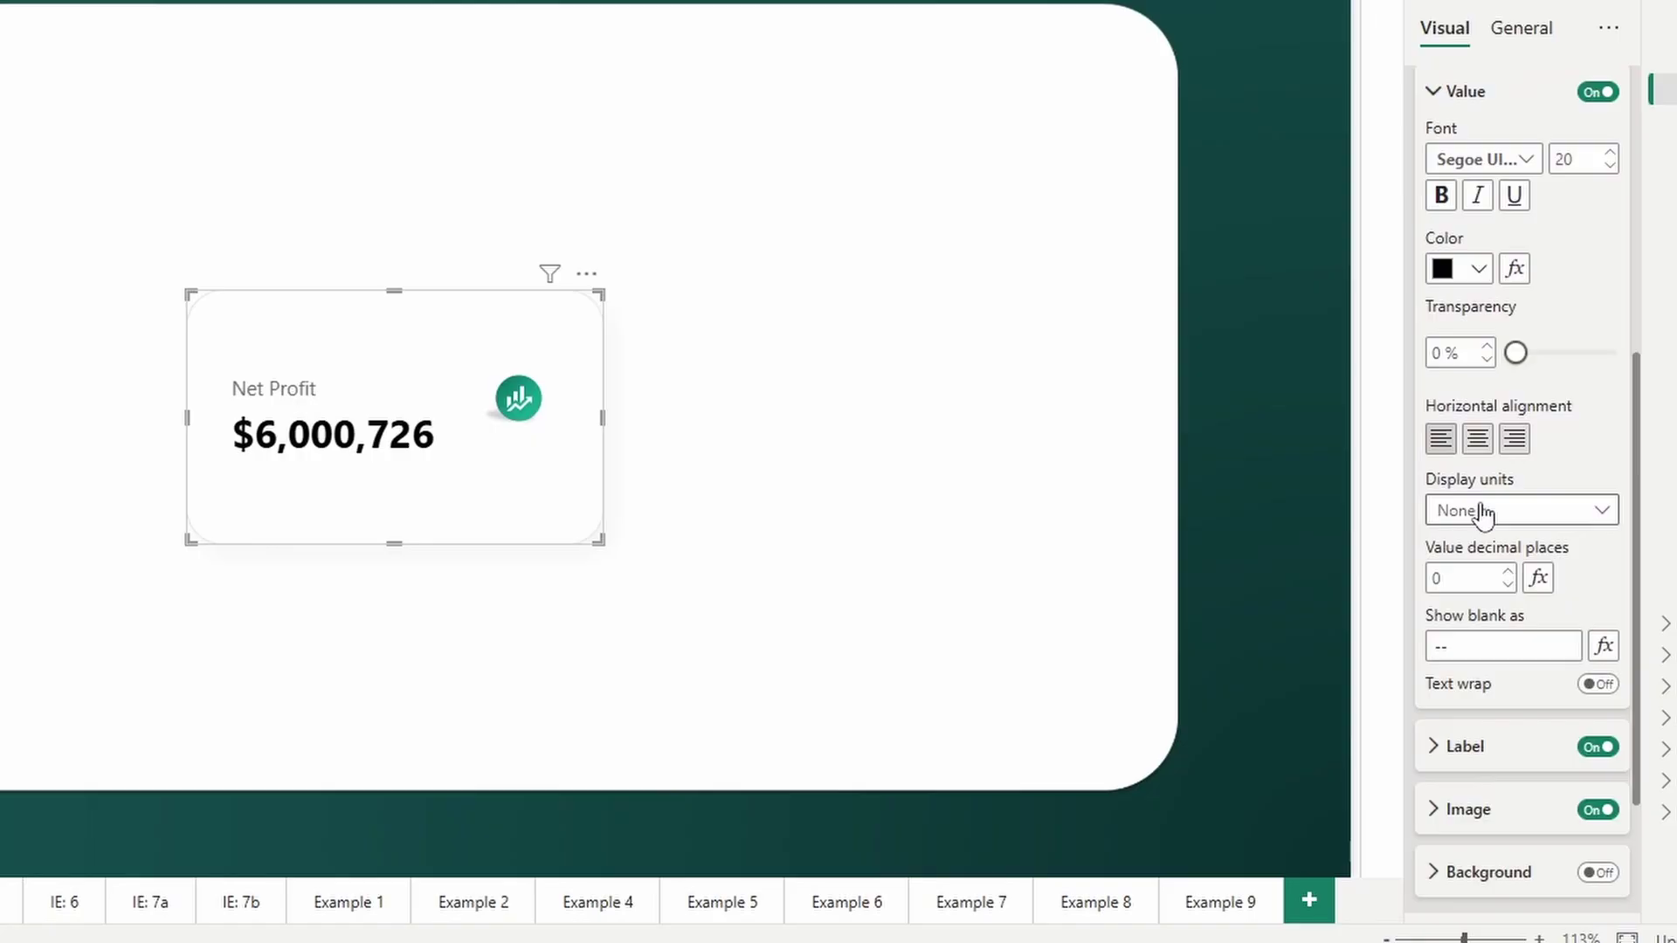
left_click(1479, 516)
left_click(1564, 485)
scroll(1560, 486, "up", 2)
scroll(1524, 369, "up", 2)
left_click(1460, 356)
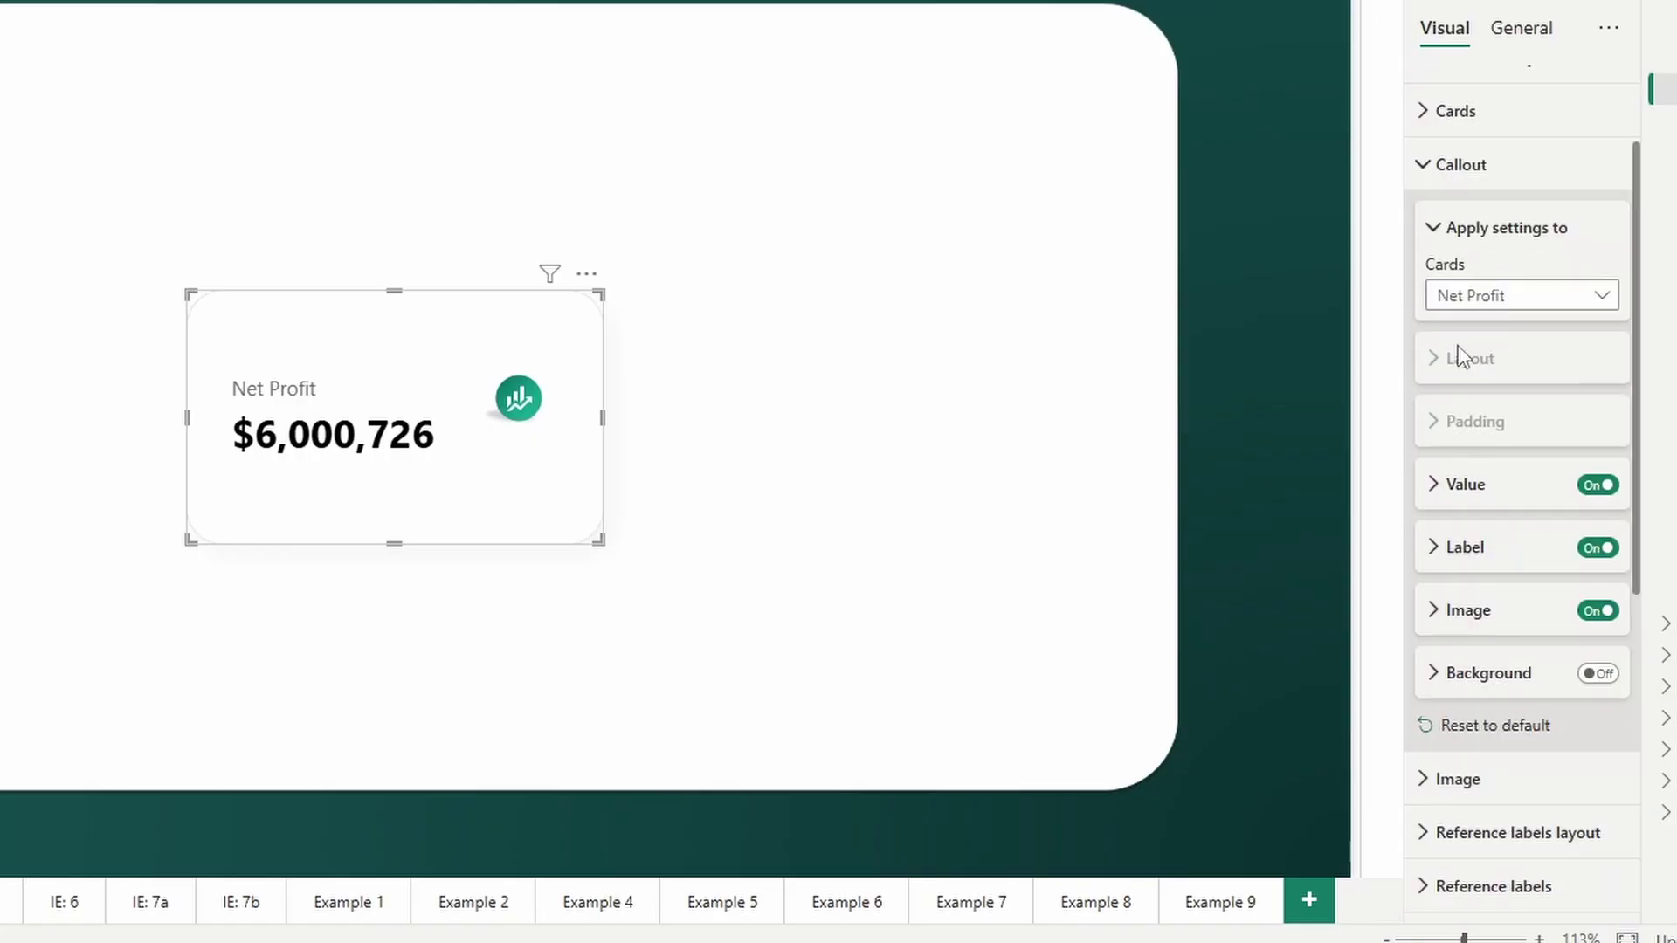
left_click(1600, 548)
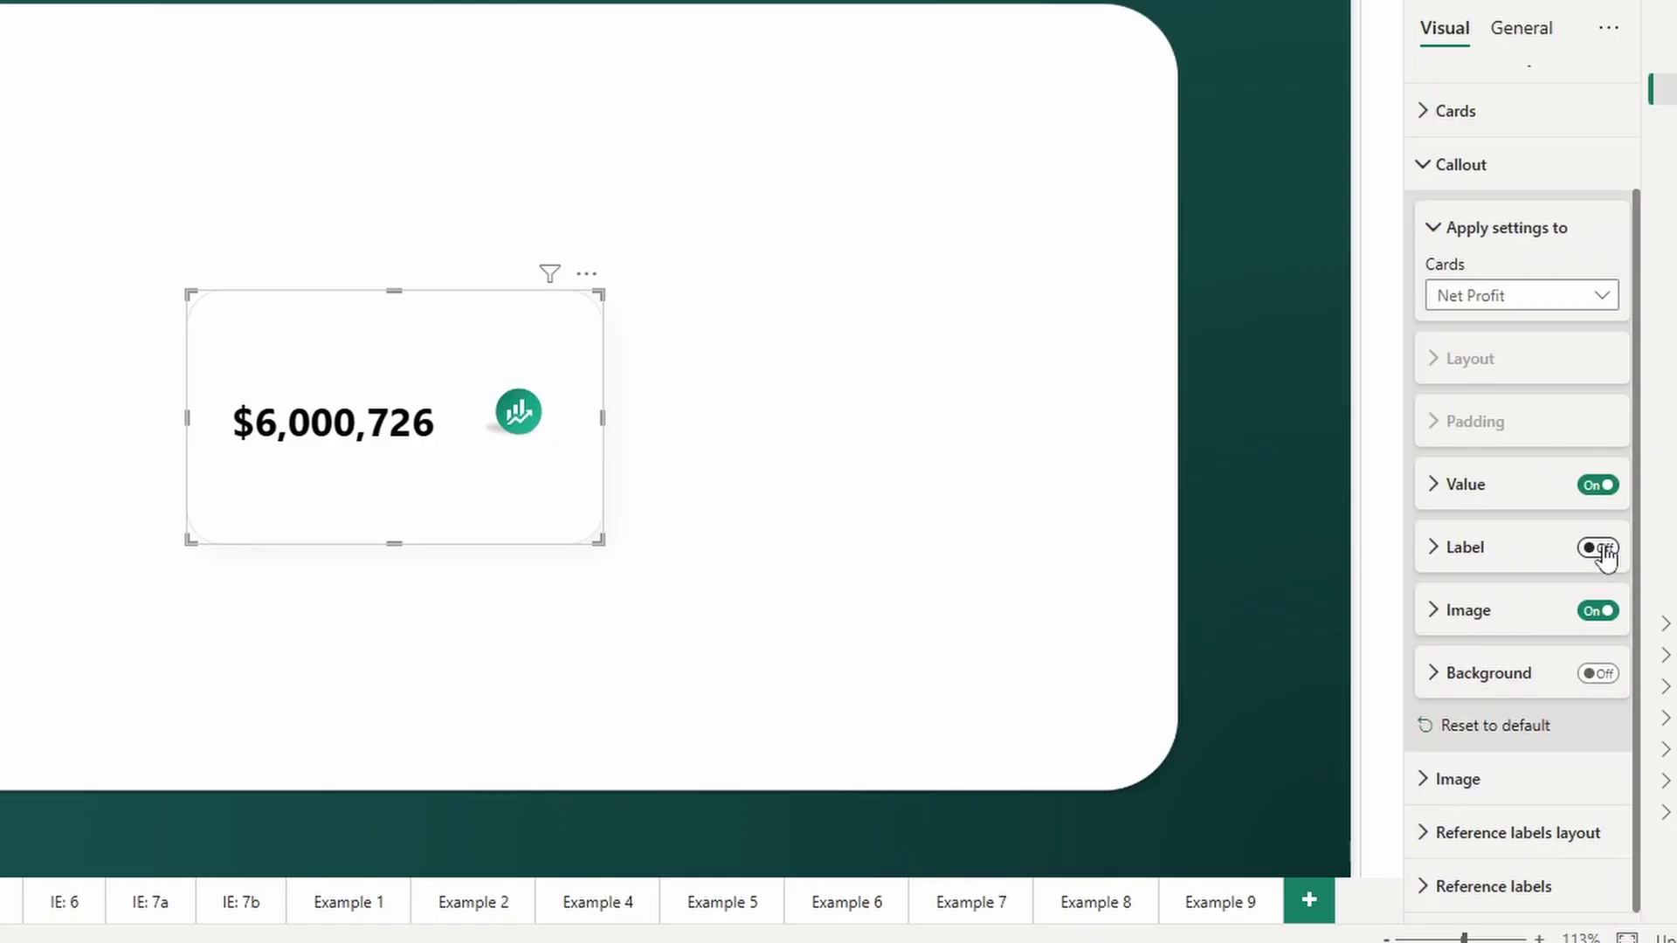
left_click(1600, 547)
left_click(1528, 551)
scroll(1475, 646, "down", 5)
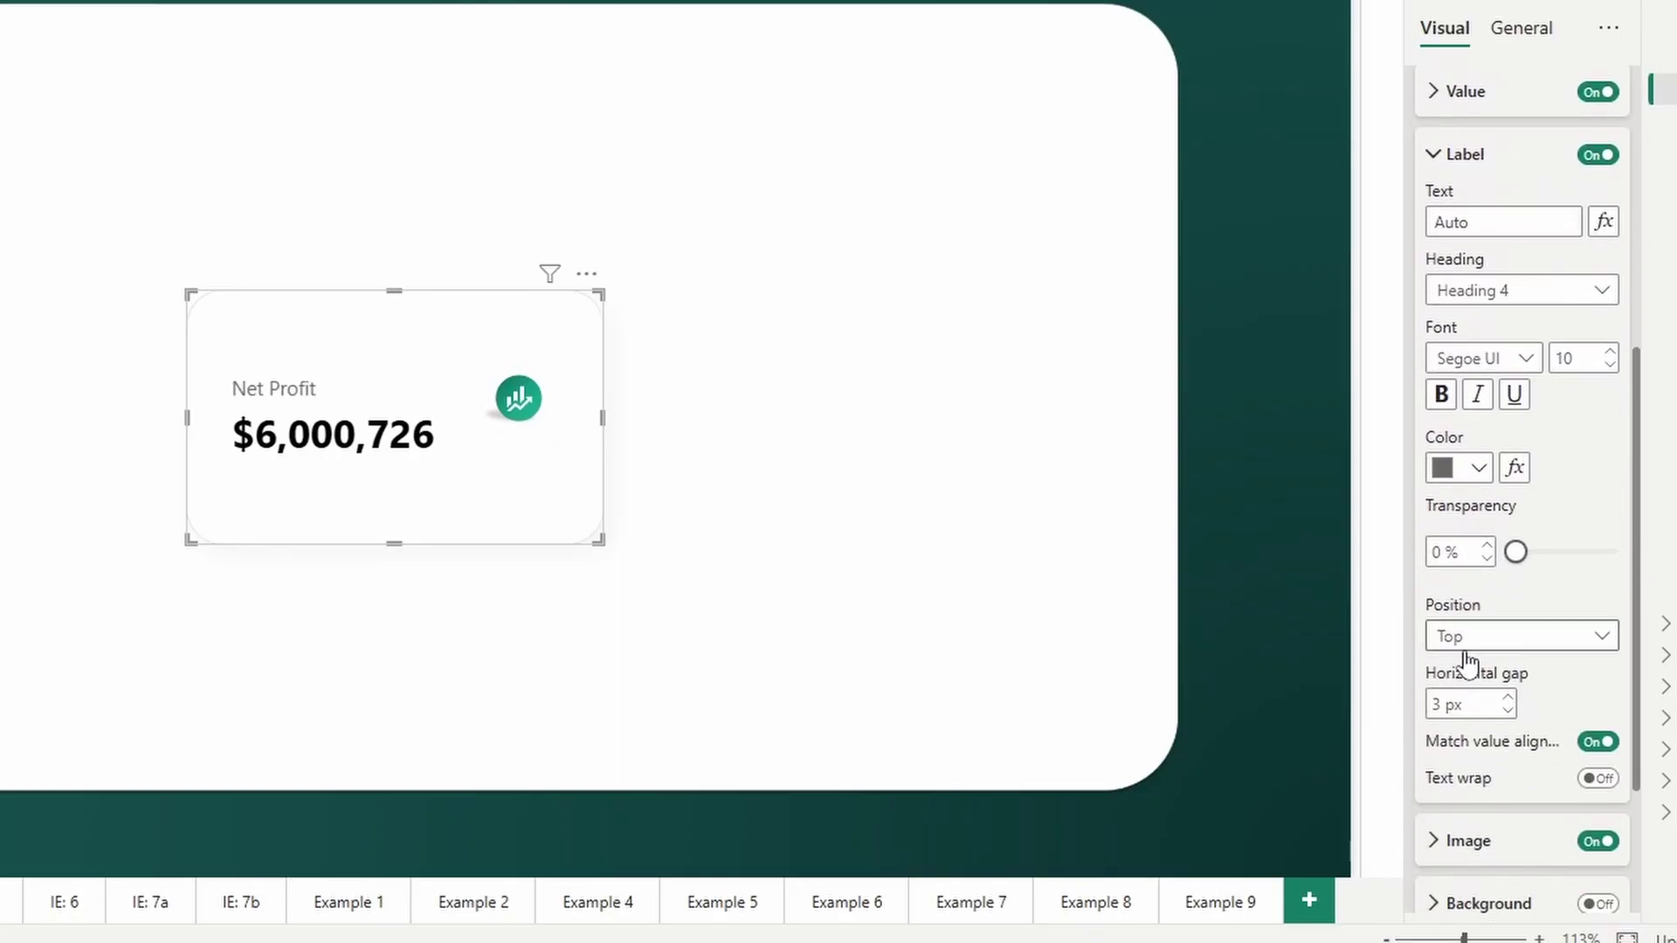
left_click(1486, 643)
left_click(1463, 671)
left_click(1476, 647)
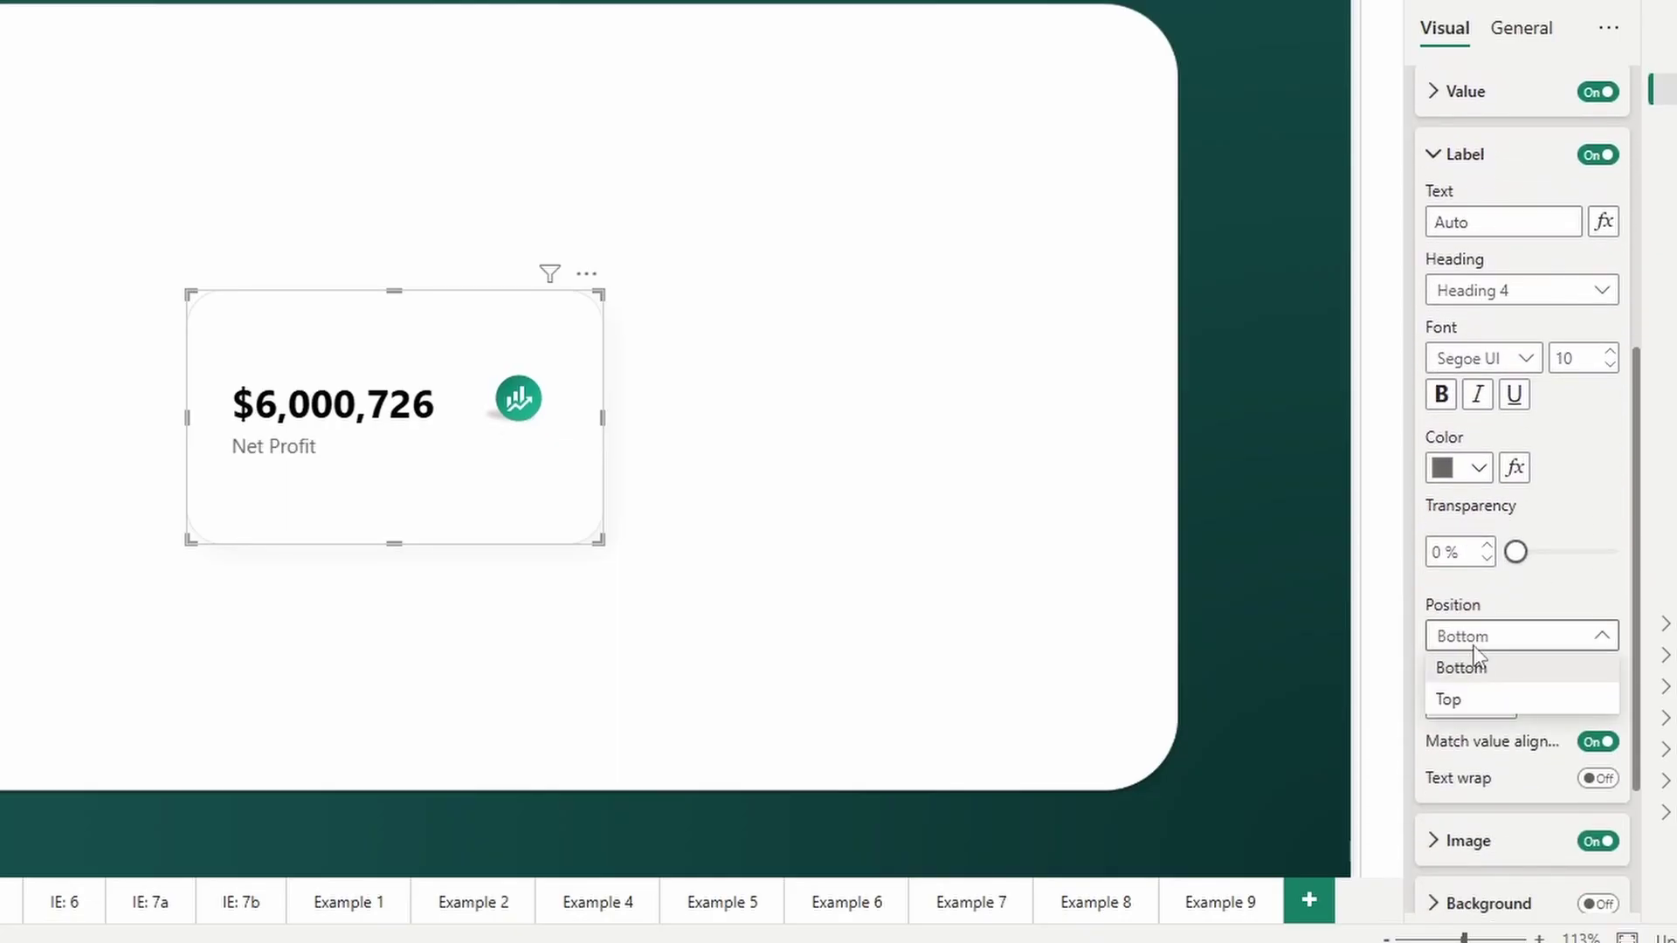
left_click(1479, 672)
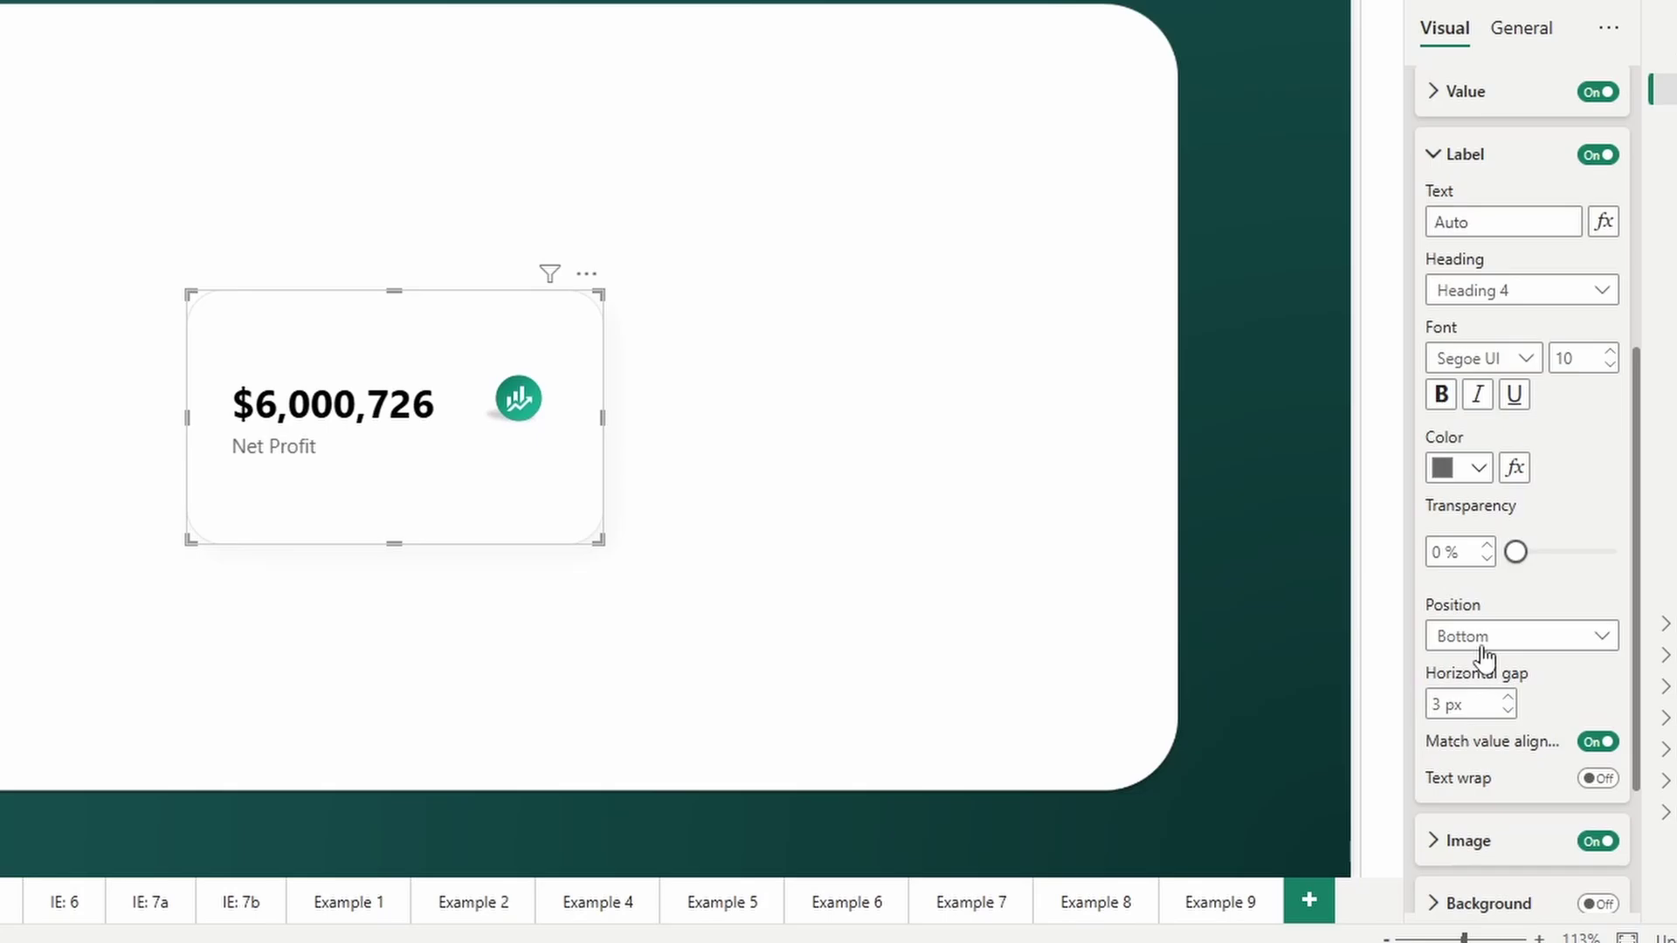
left_click(1484, 646)
left_click(1471, 698)
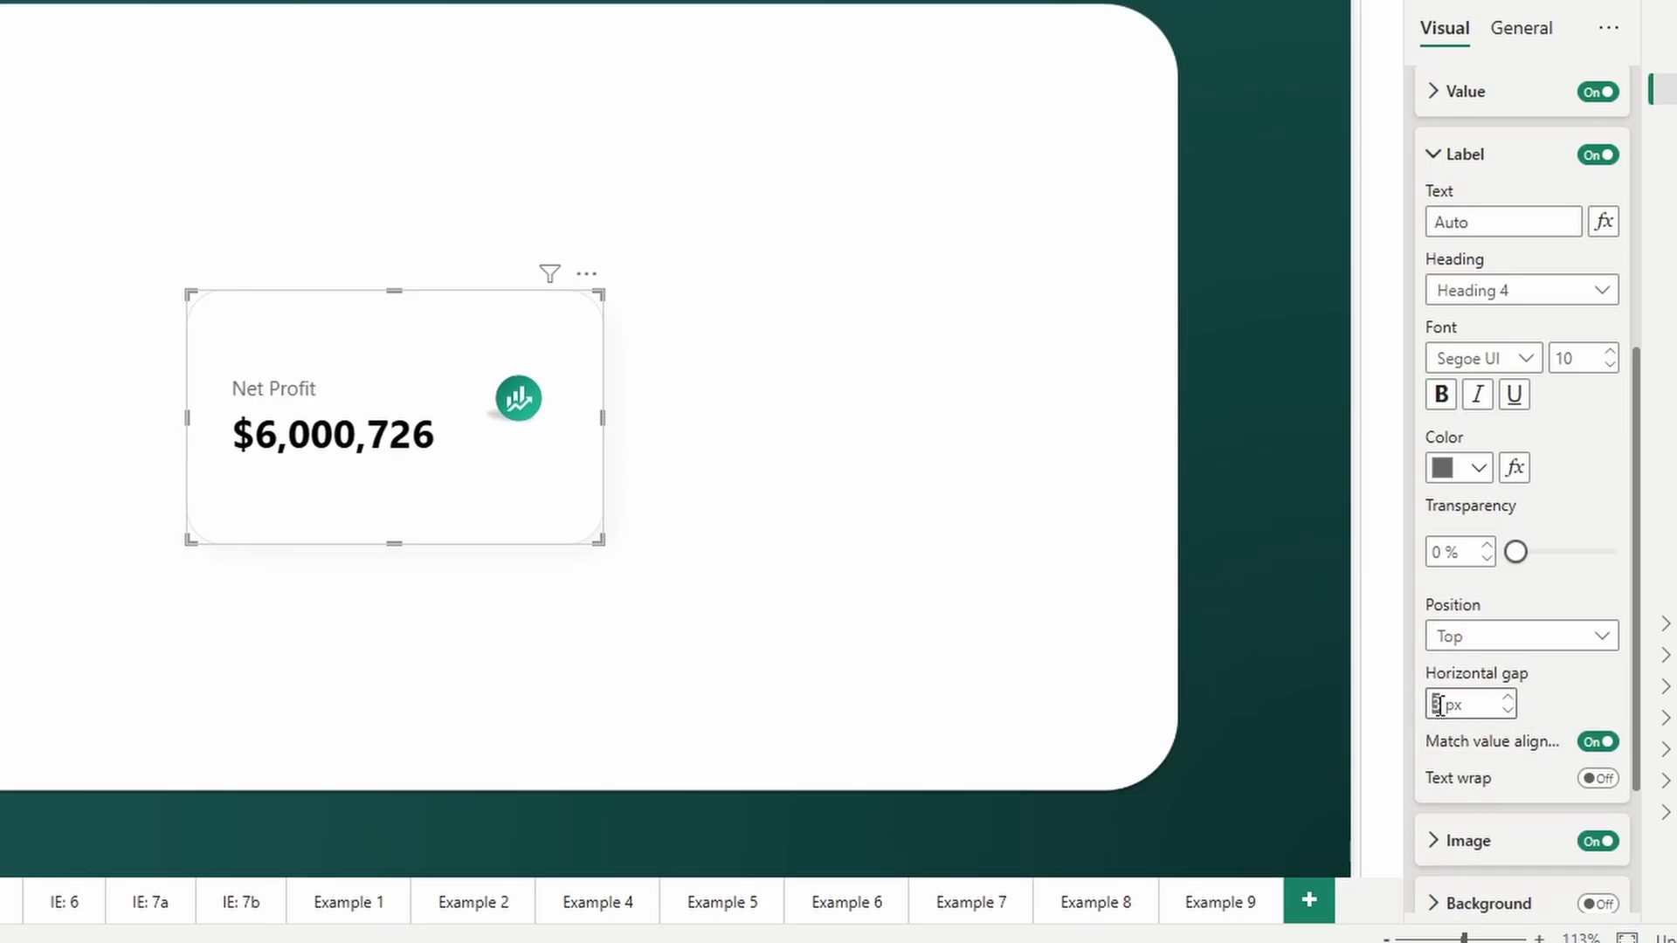
double_click(1433, 703)
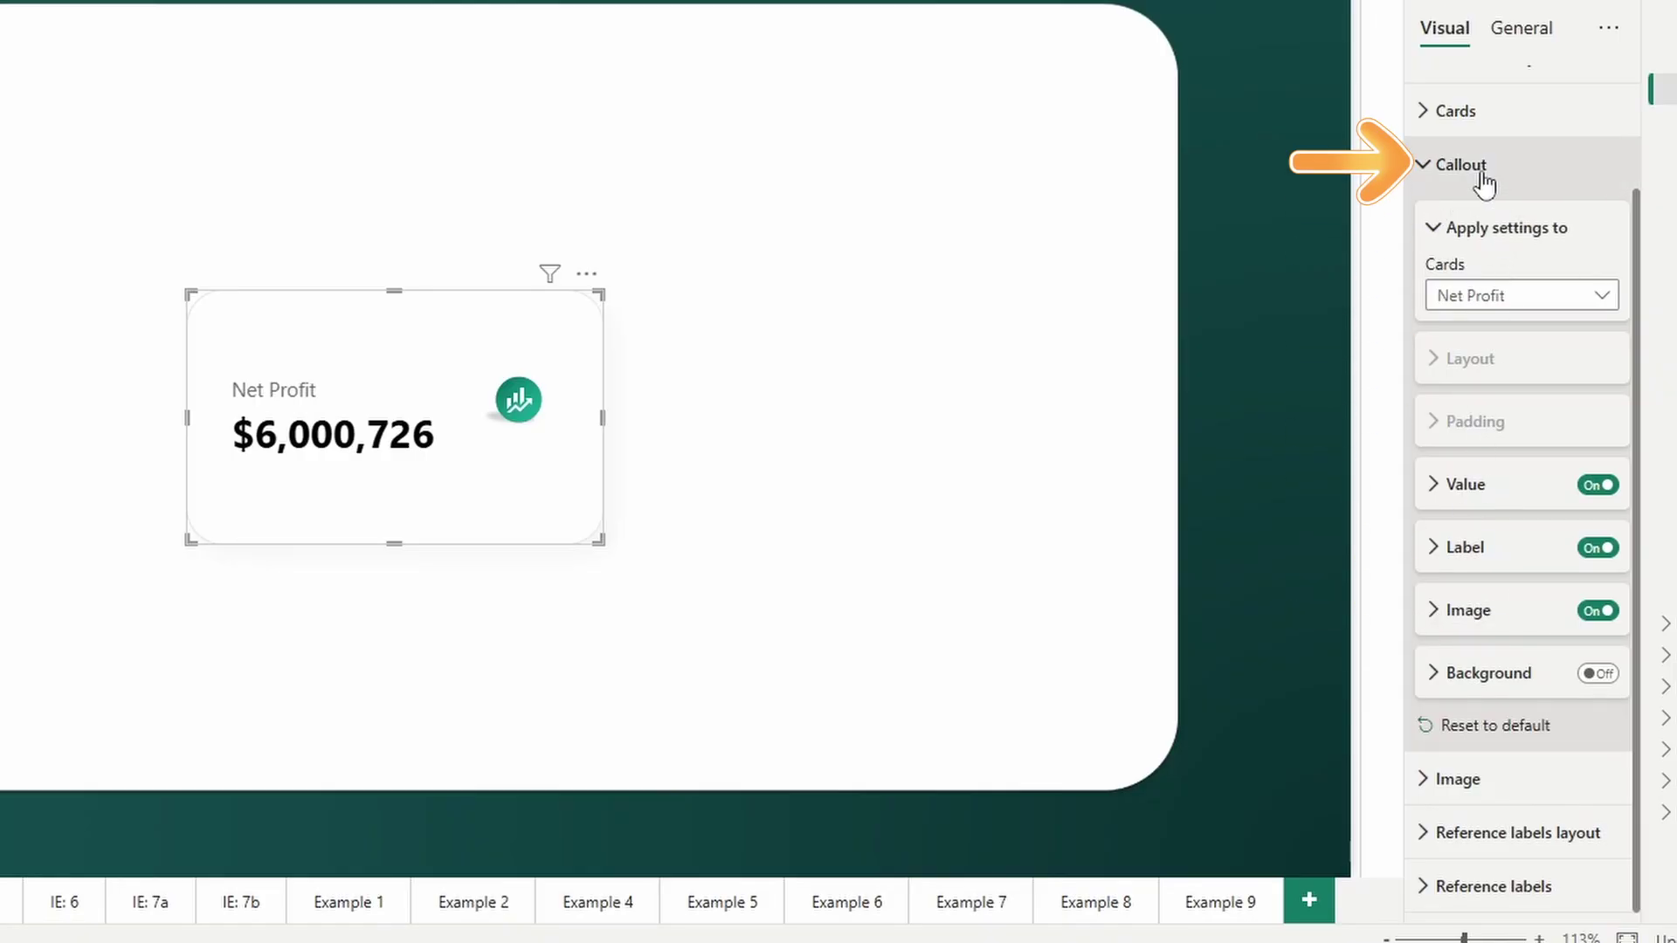
Step: Toggle the Net Profit card's icon image off and back on
left_click(1596, 611)
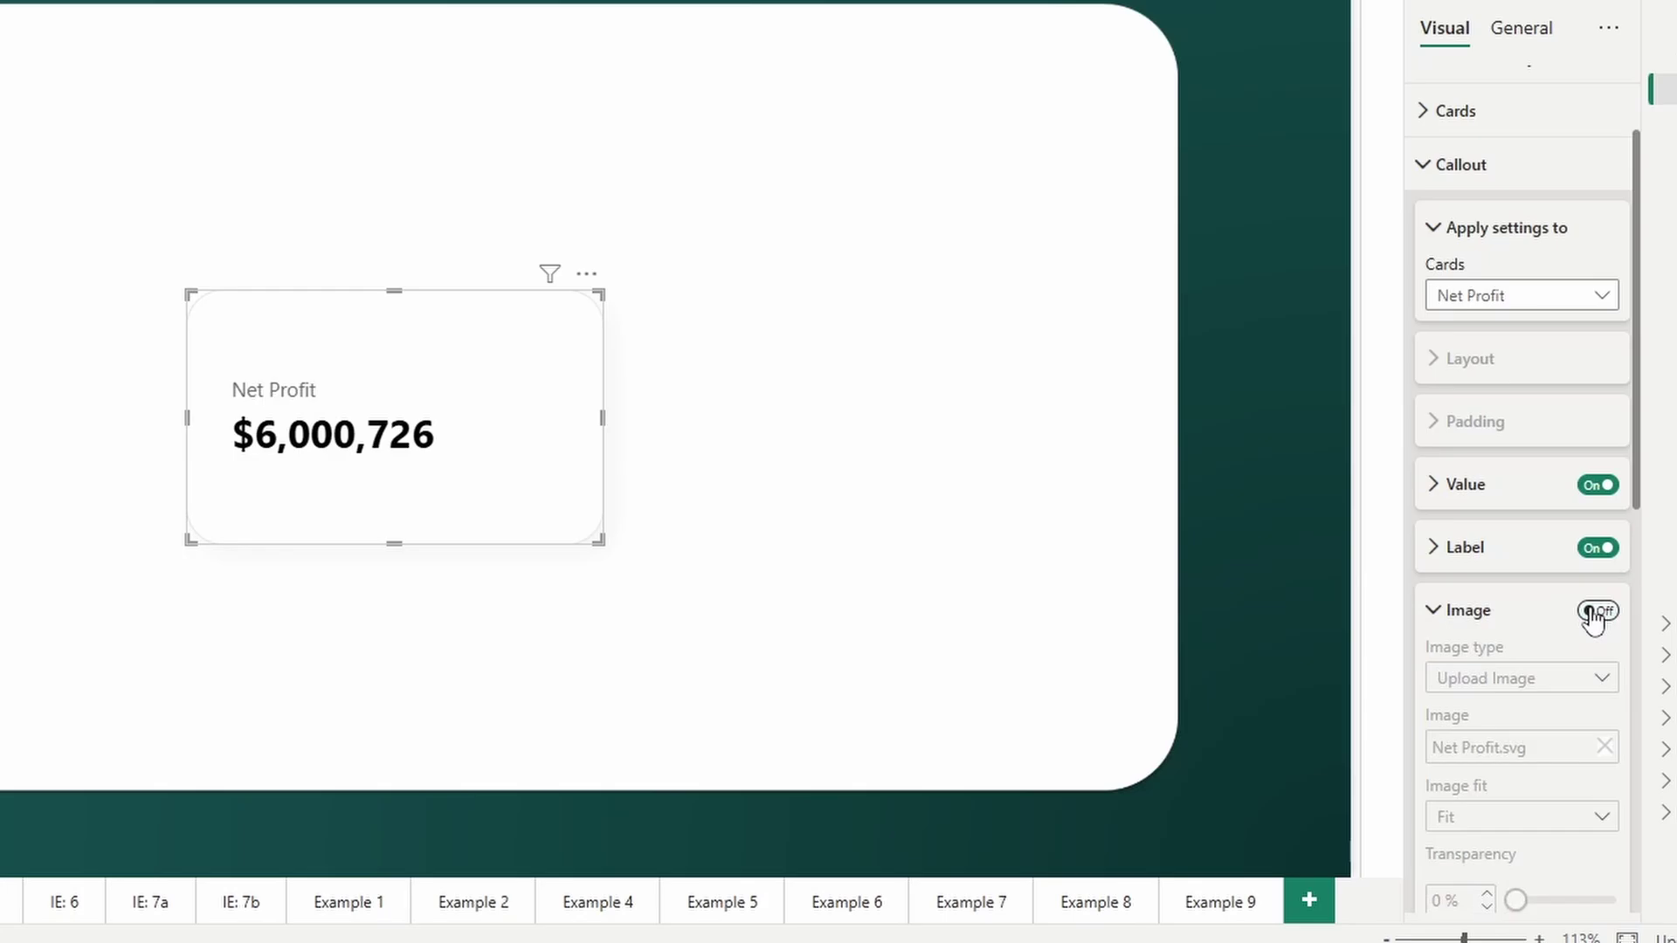
left_click(1595, 612)
left_click(1595, 612)
left_click(1595, 612)
scroll(1537, 617, "down", 2)
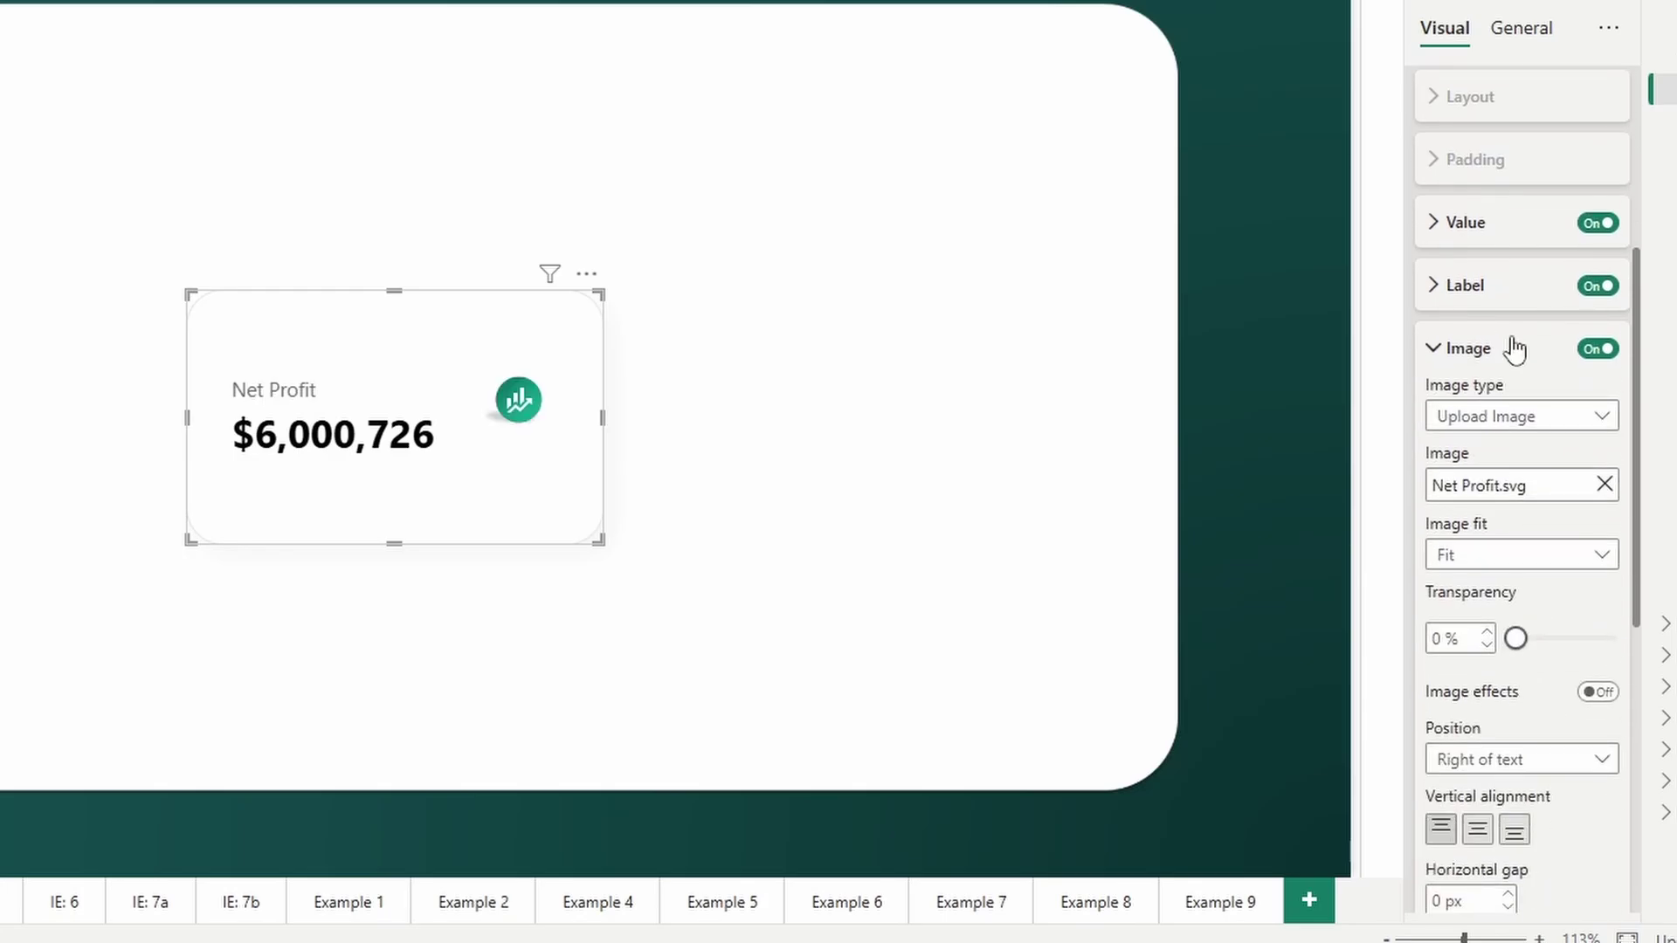
scroll(1576, 326, "down", 2)
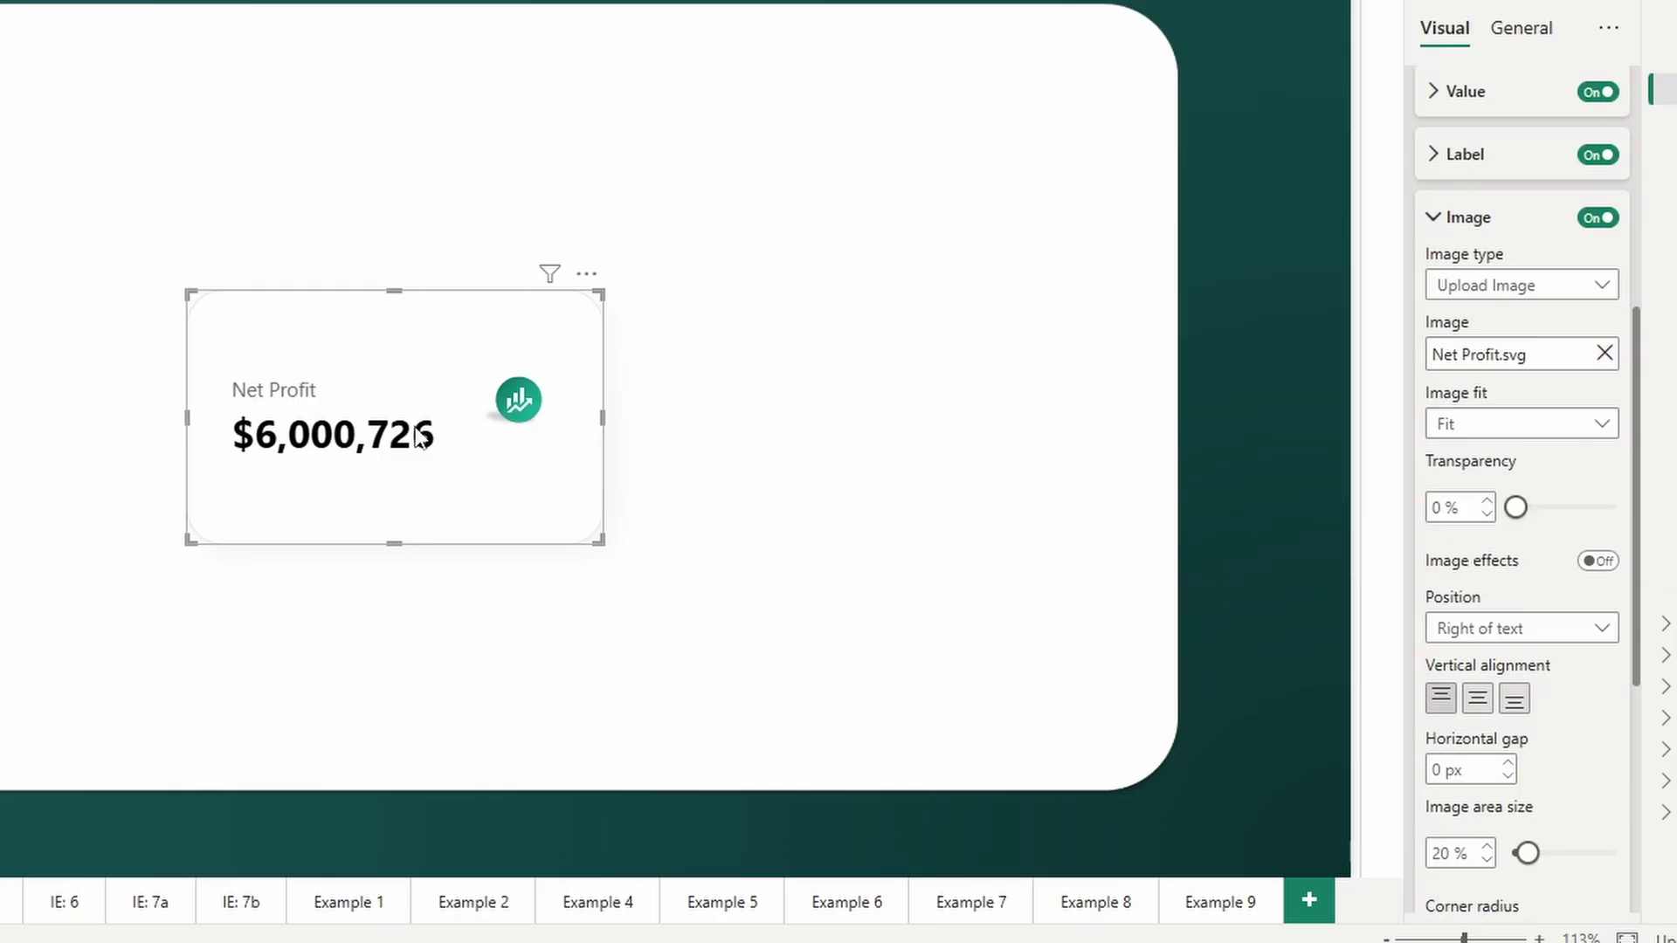
scroll(1499, 645, "down", 1)
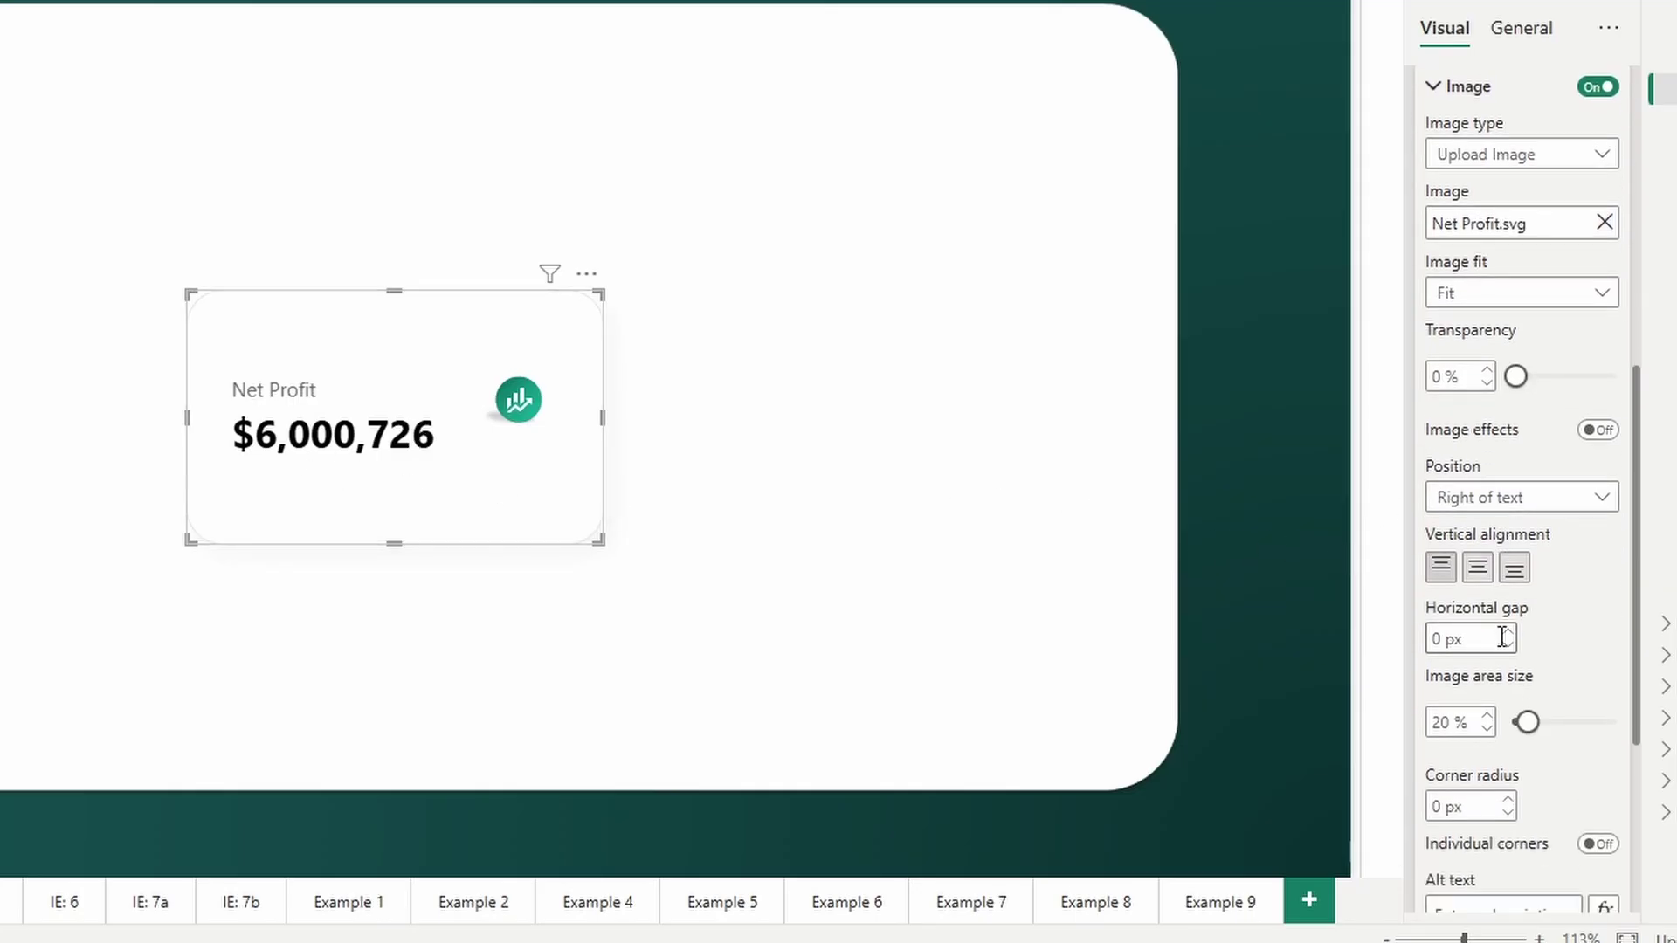
scroll(1501, 637, "down", 1)
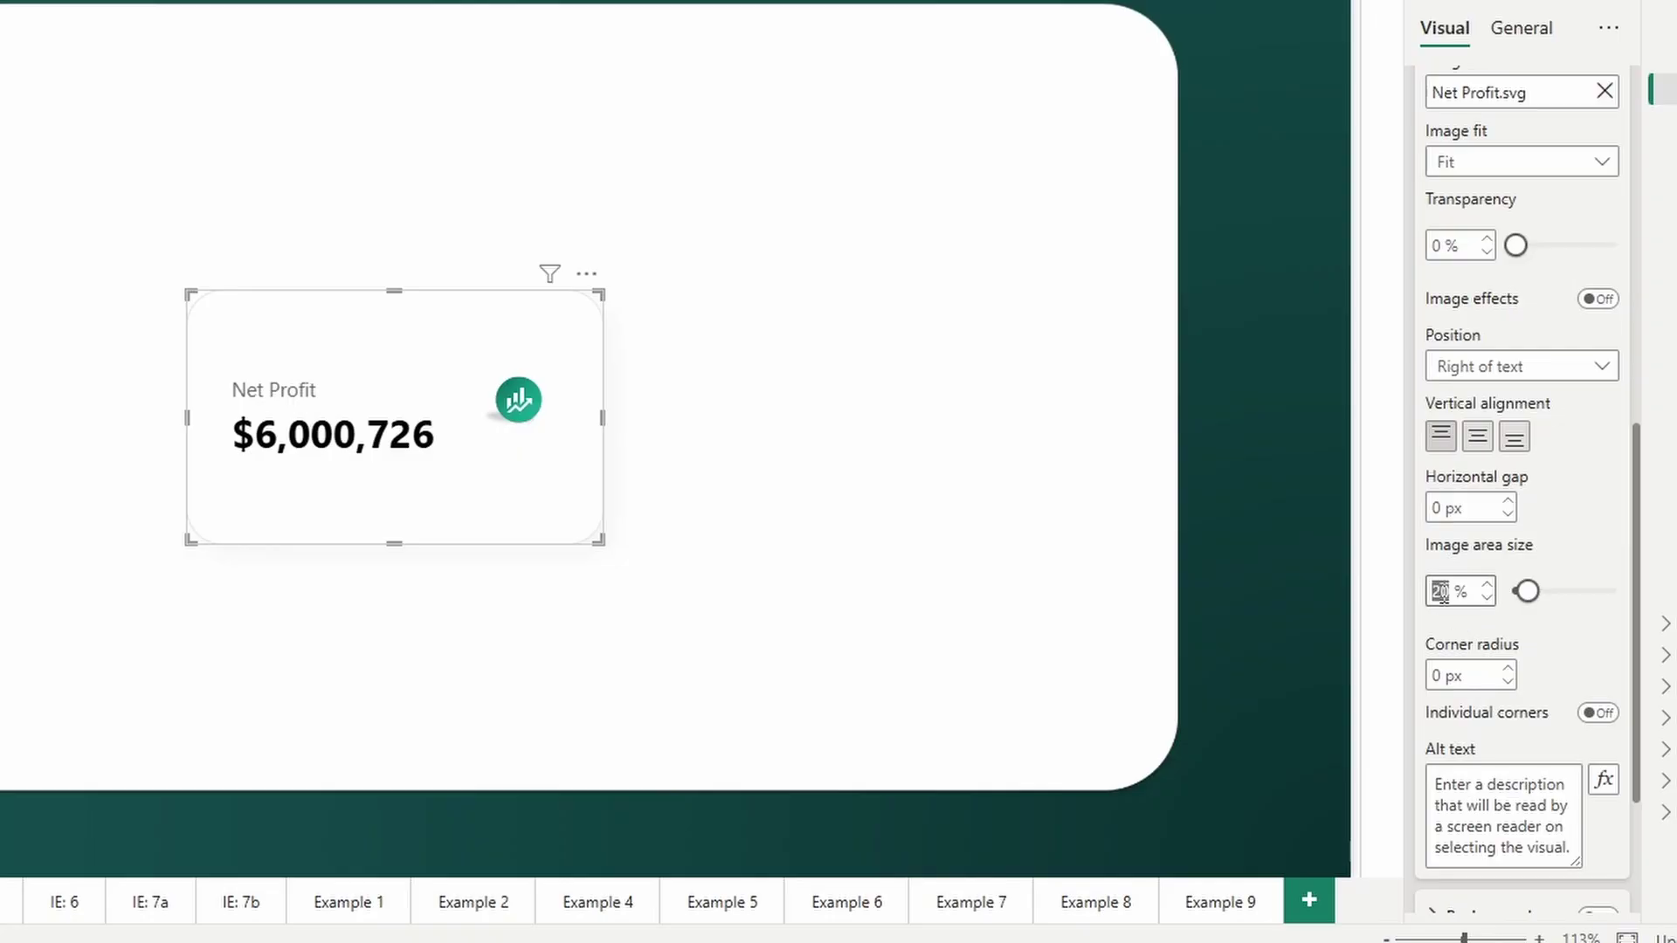
Step: Set the icon's image area size to 18%
type("50")
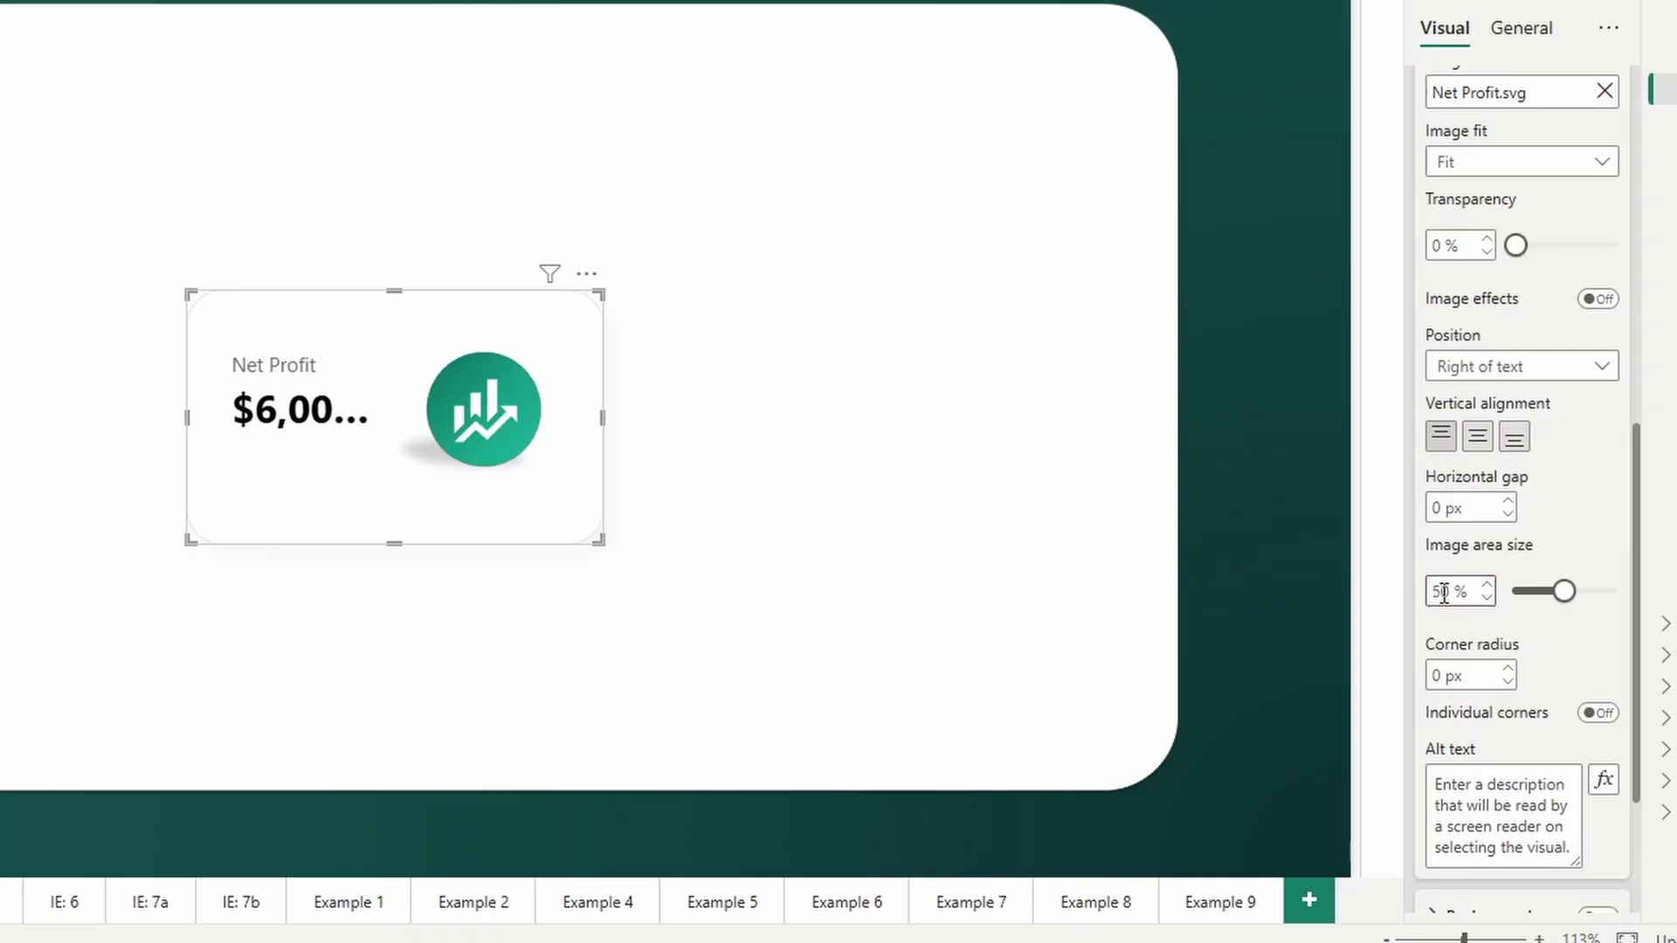
key("BackSpace")
key("BackSpace")
type("10")
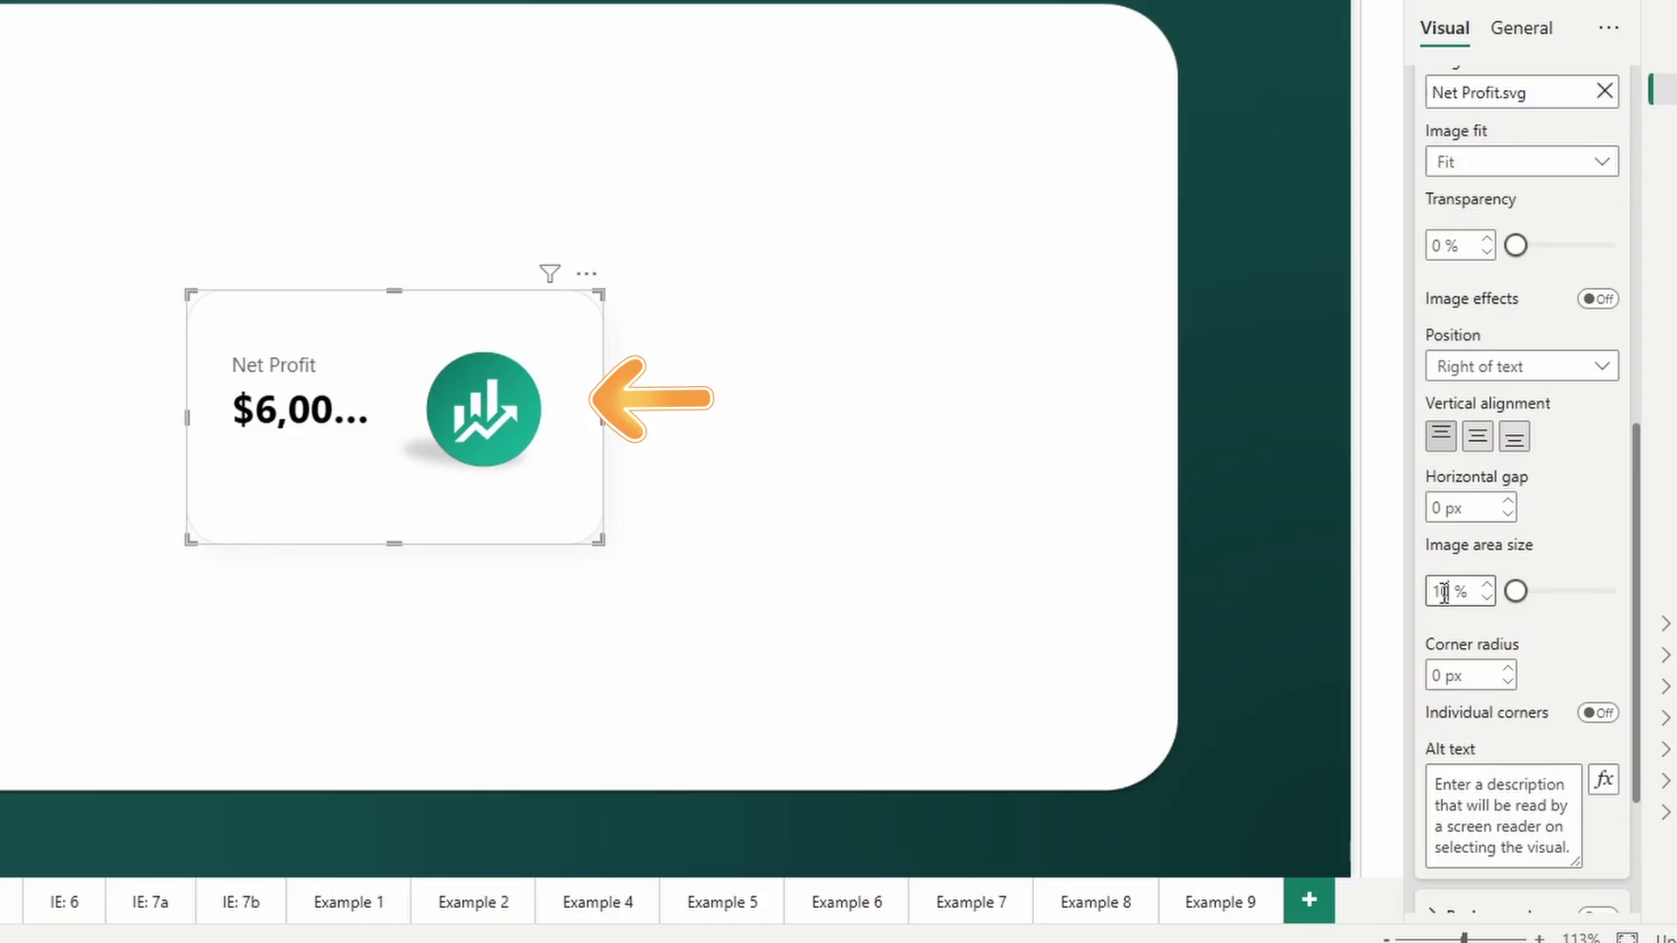
key("BackSpace")
type("00")
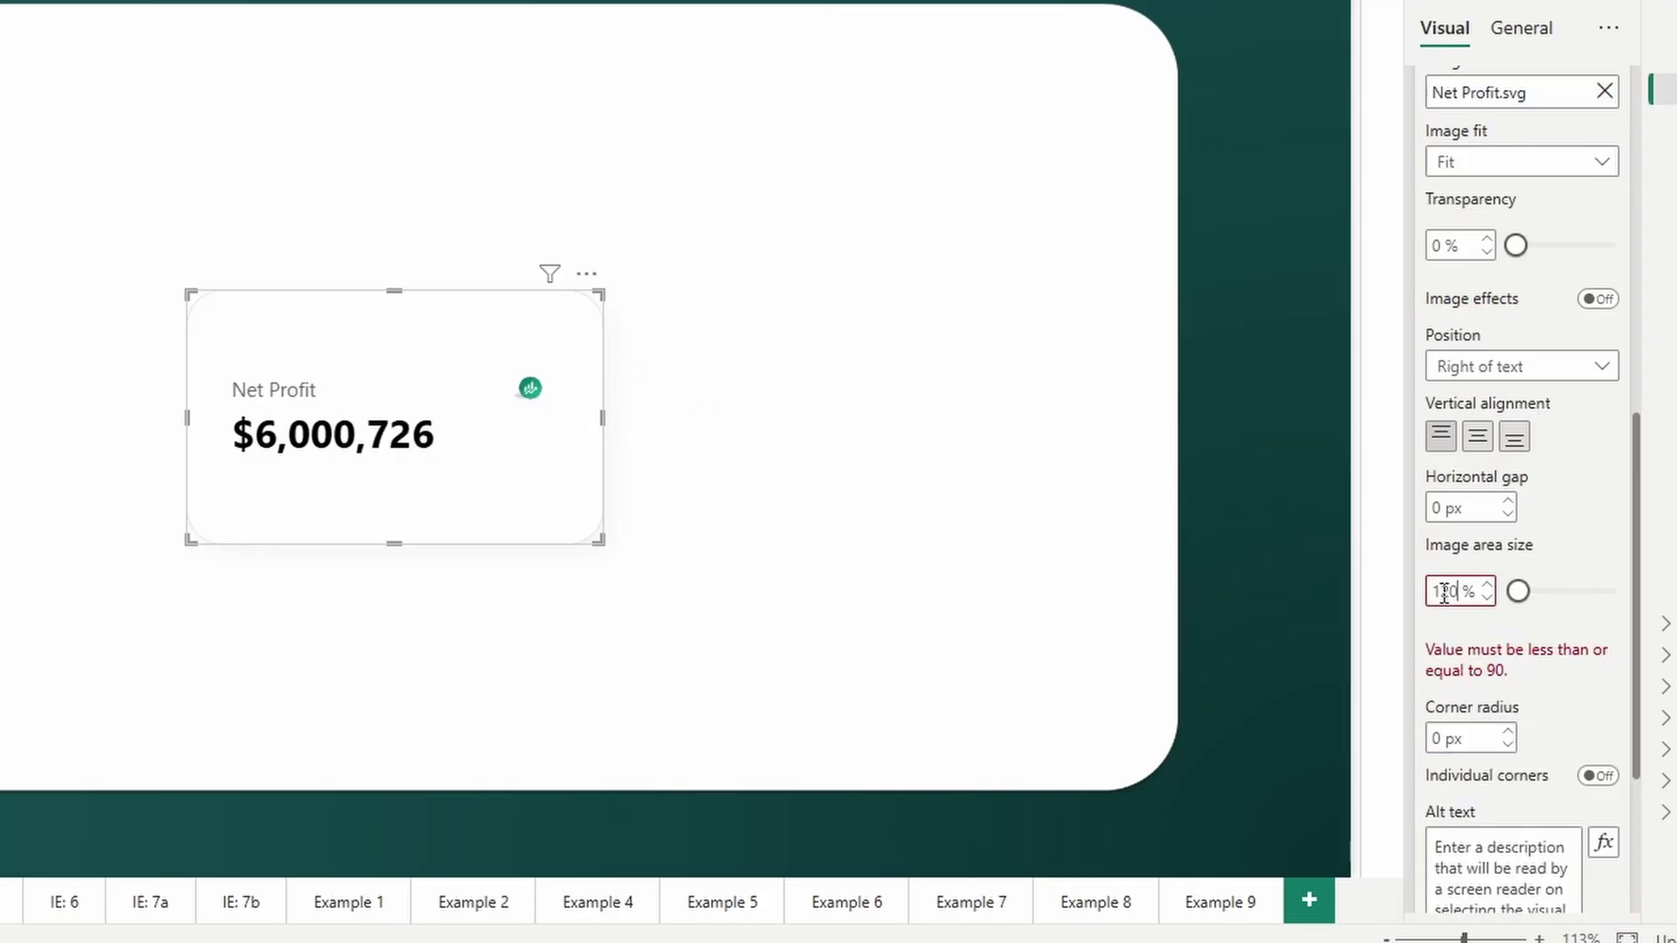
key("BackSpace")
key("BackSpace")
key("BackSpace")
type("50")
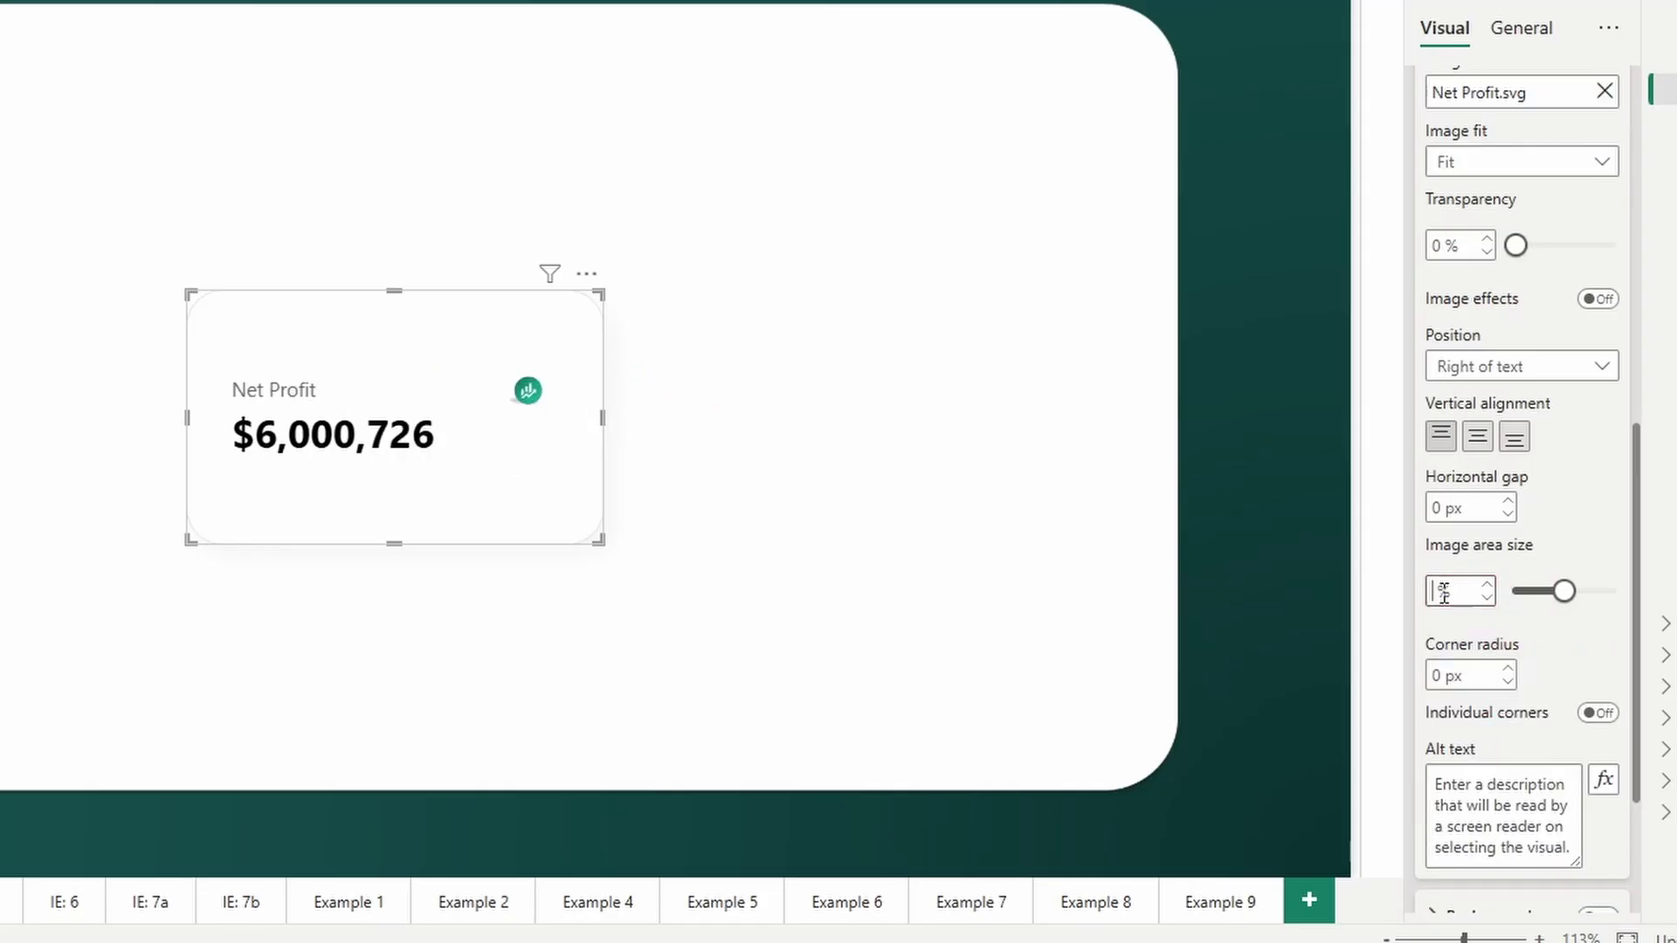
key("BackSpace")
key("BackSpace")
type("15")
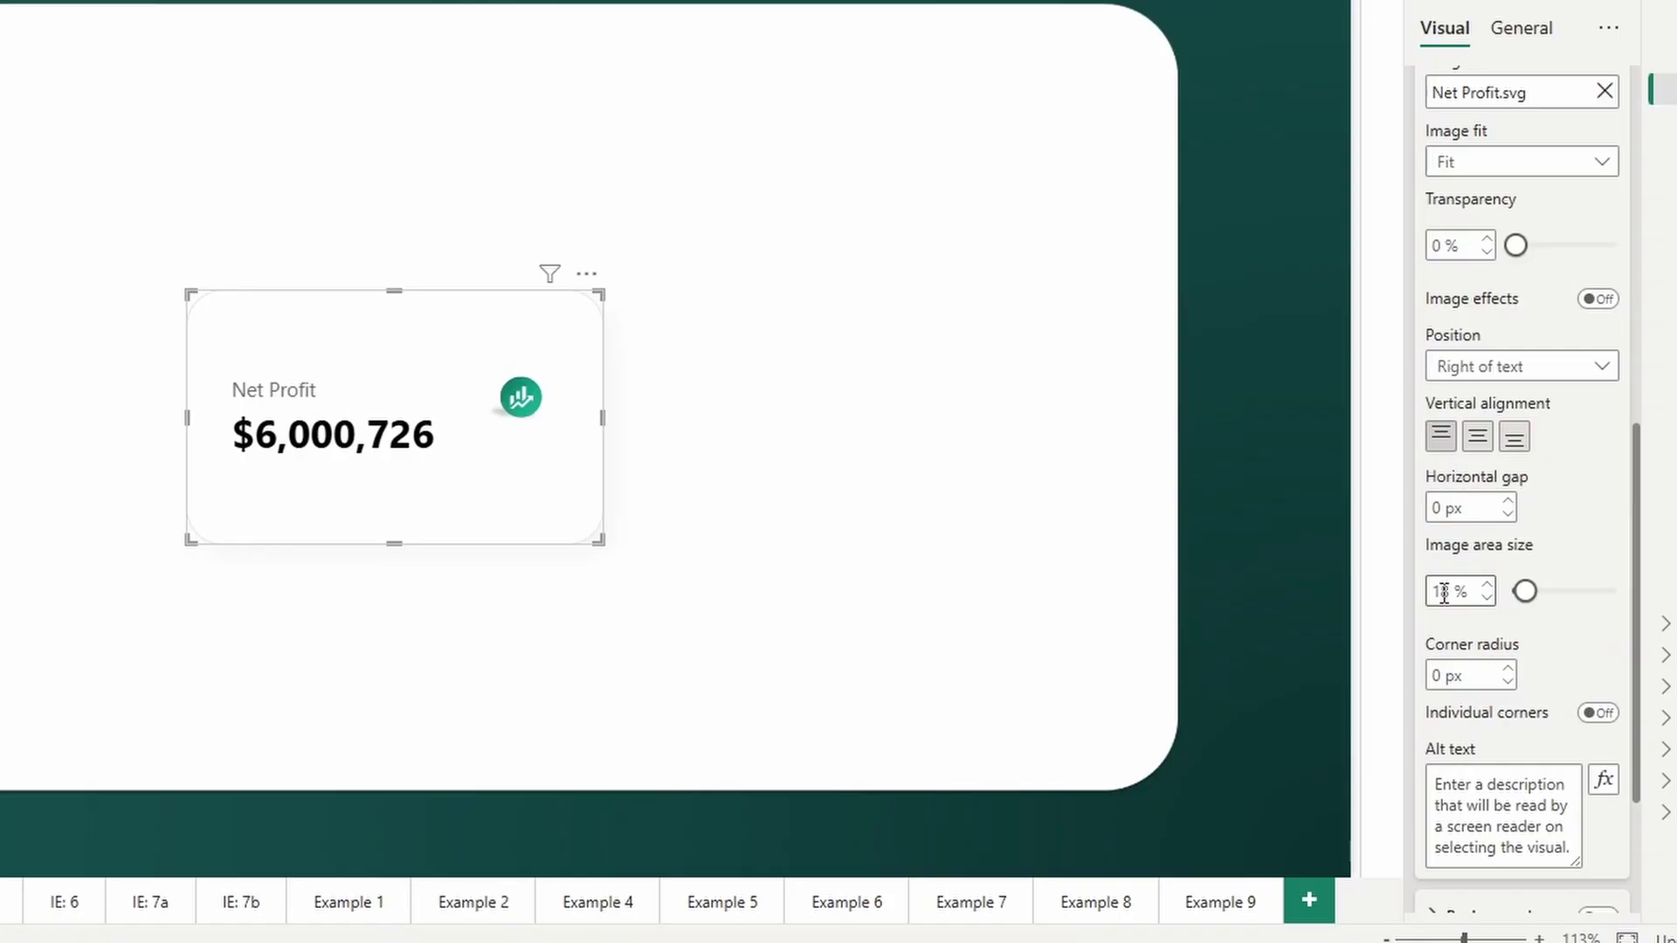
Step: Keep the image fit at Fit and try top, middle and bottom icon alignment
scroll(1542, 171, "up", 3)
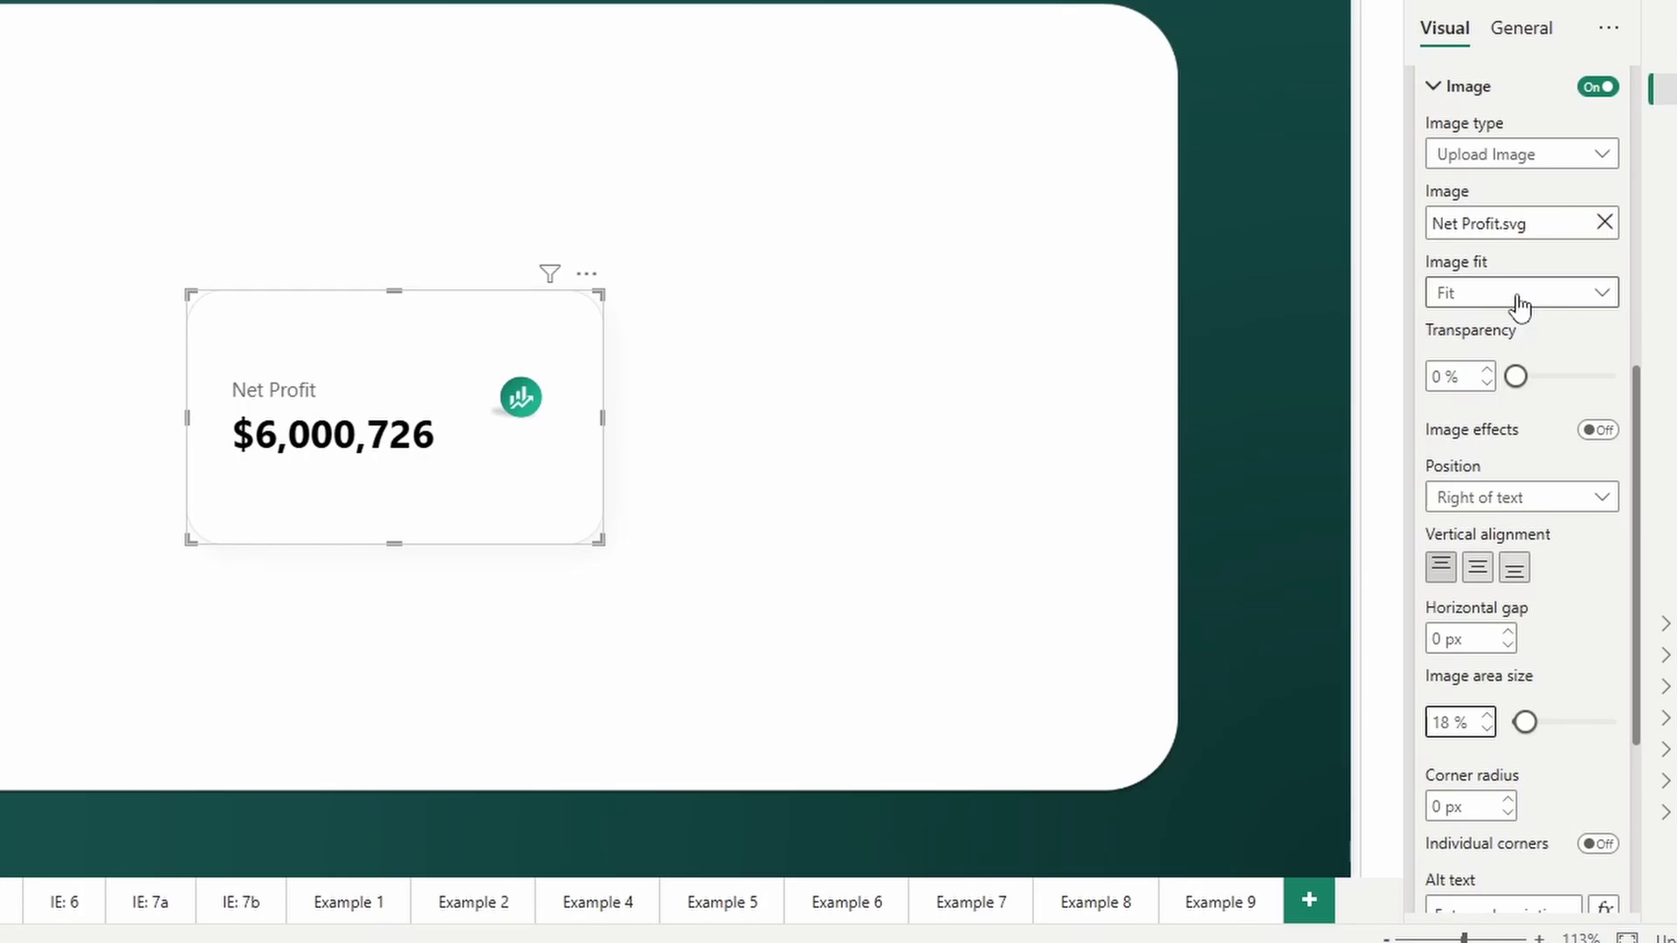
left_click(1519, 301)
left_click(1502, 326)
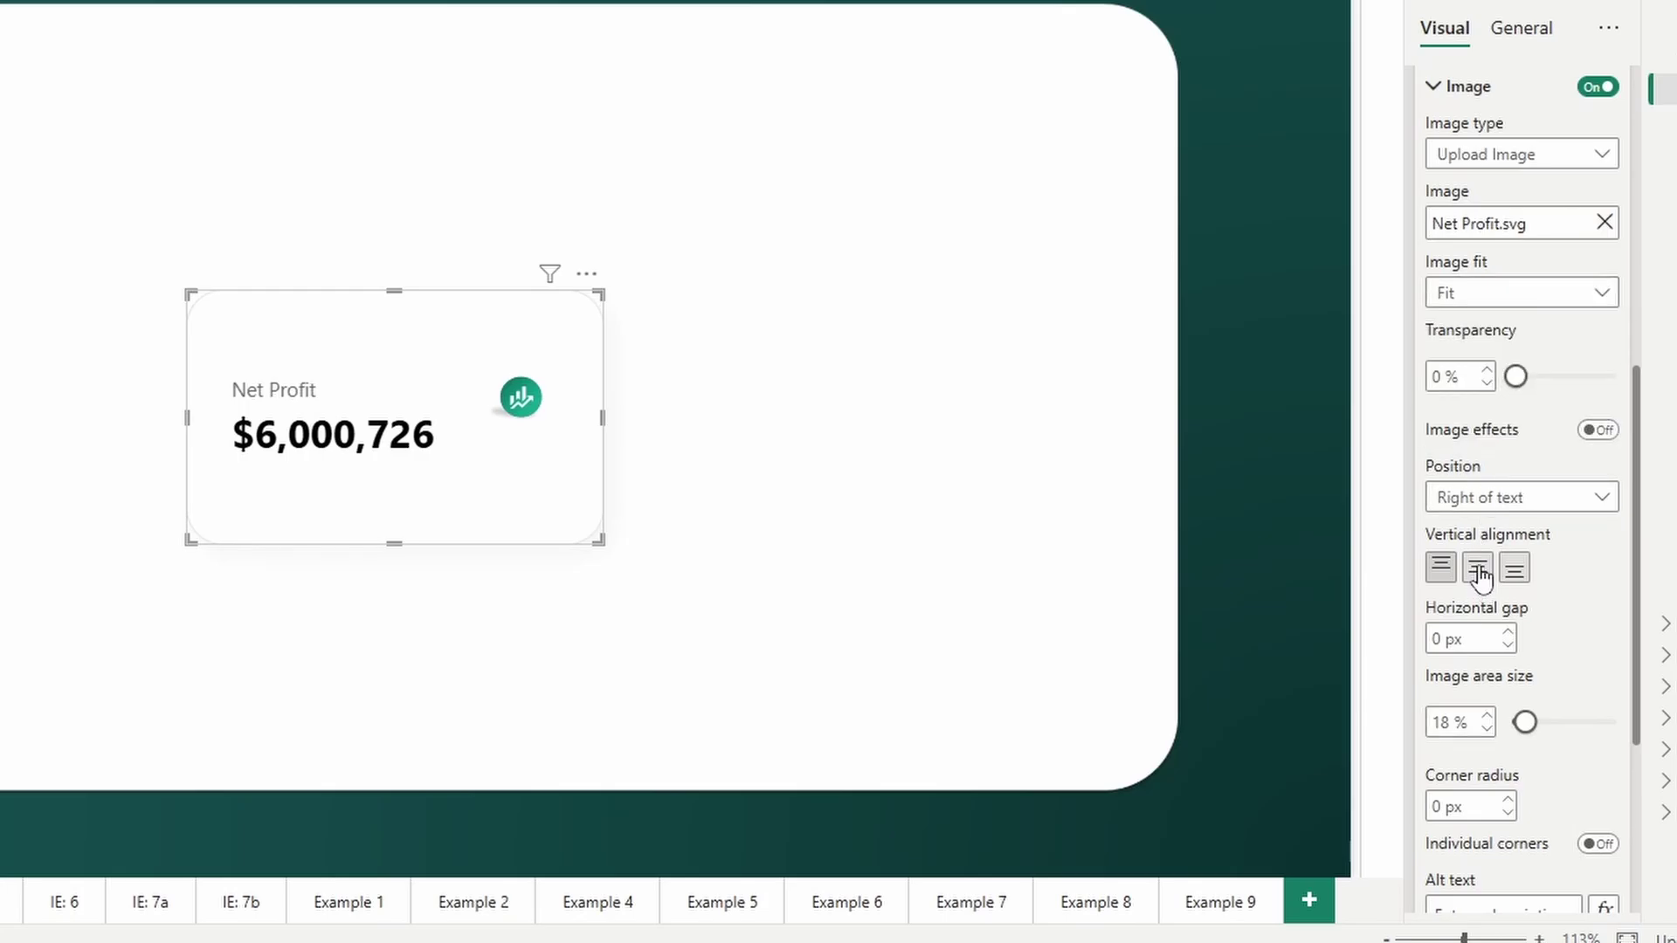
left_click(1478, 568)
left_click(1440, 568)
left_click(1514, 567)
left_click(1476, 569)
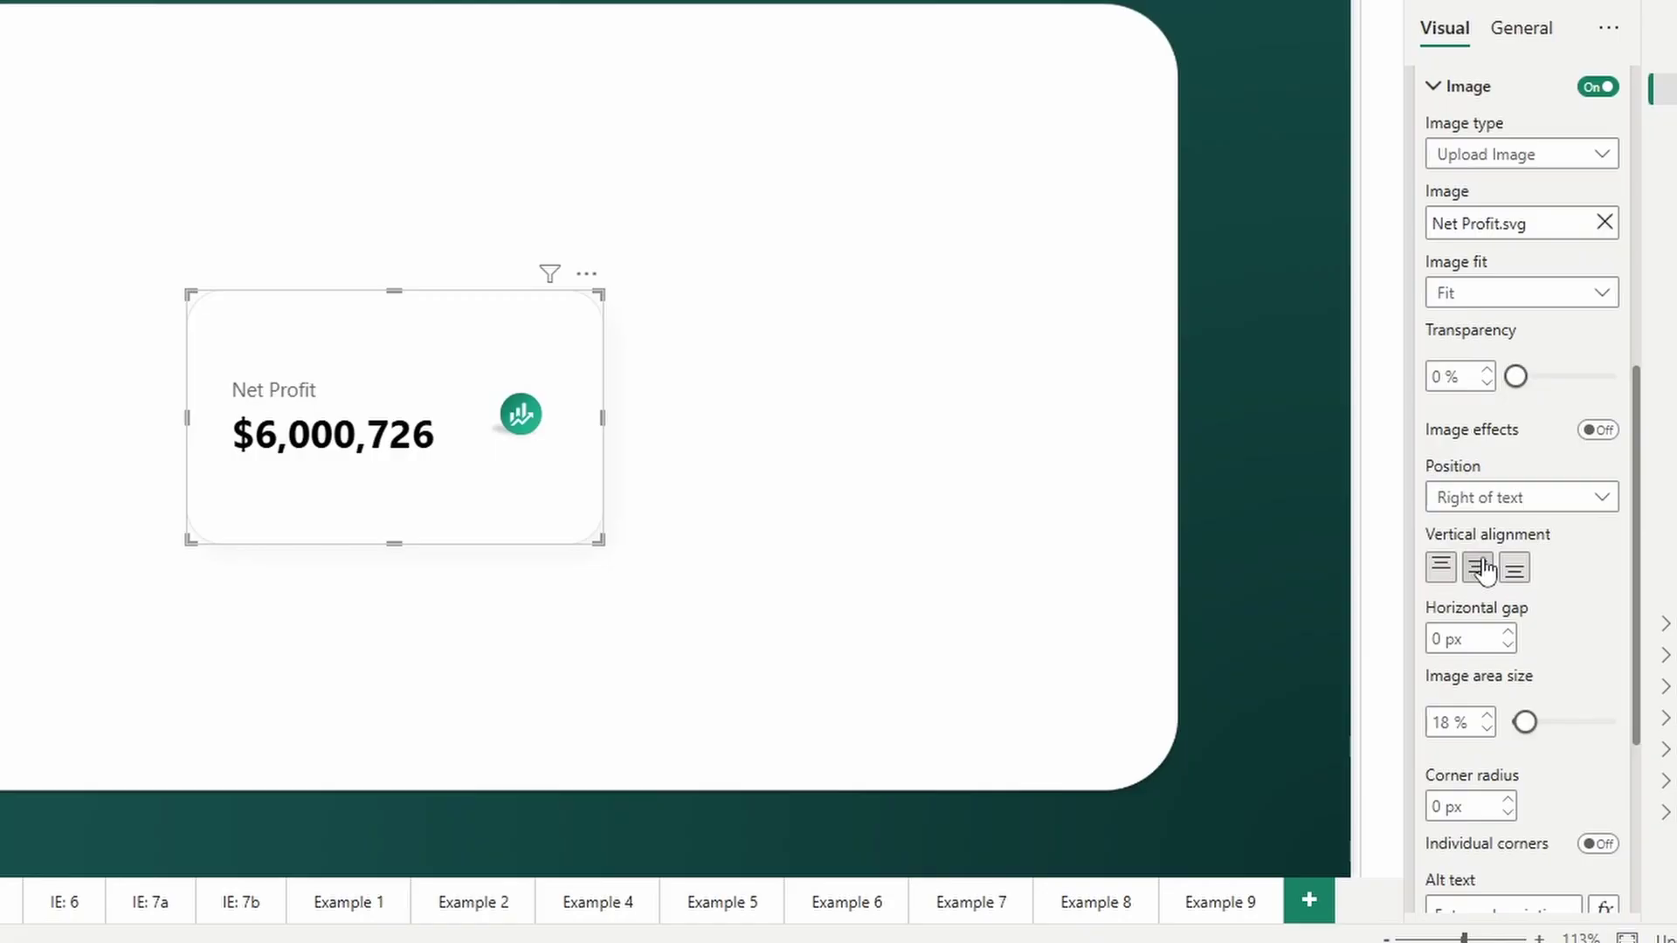
left_click(1451, 568)
Step: Try the icon left of and below the text, then keep it Right of text
left_click(1497, 500)
left_click(1491, 529)
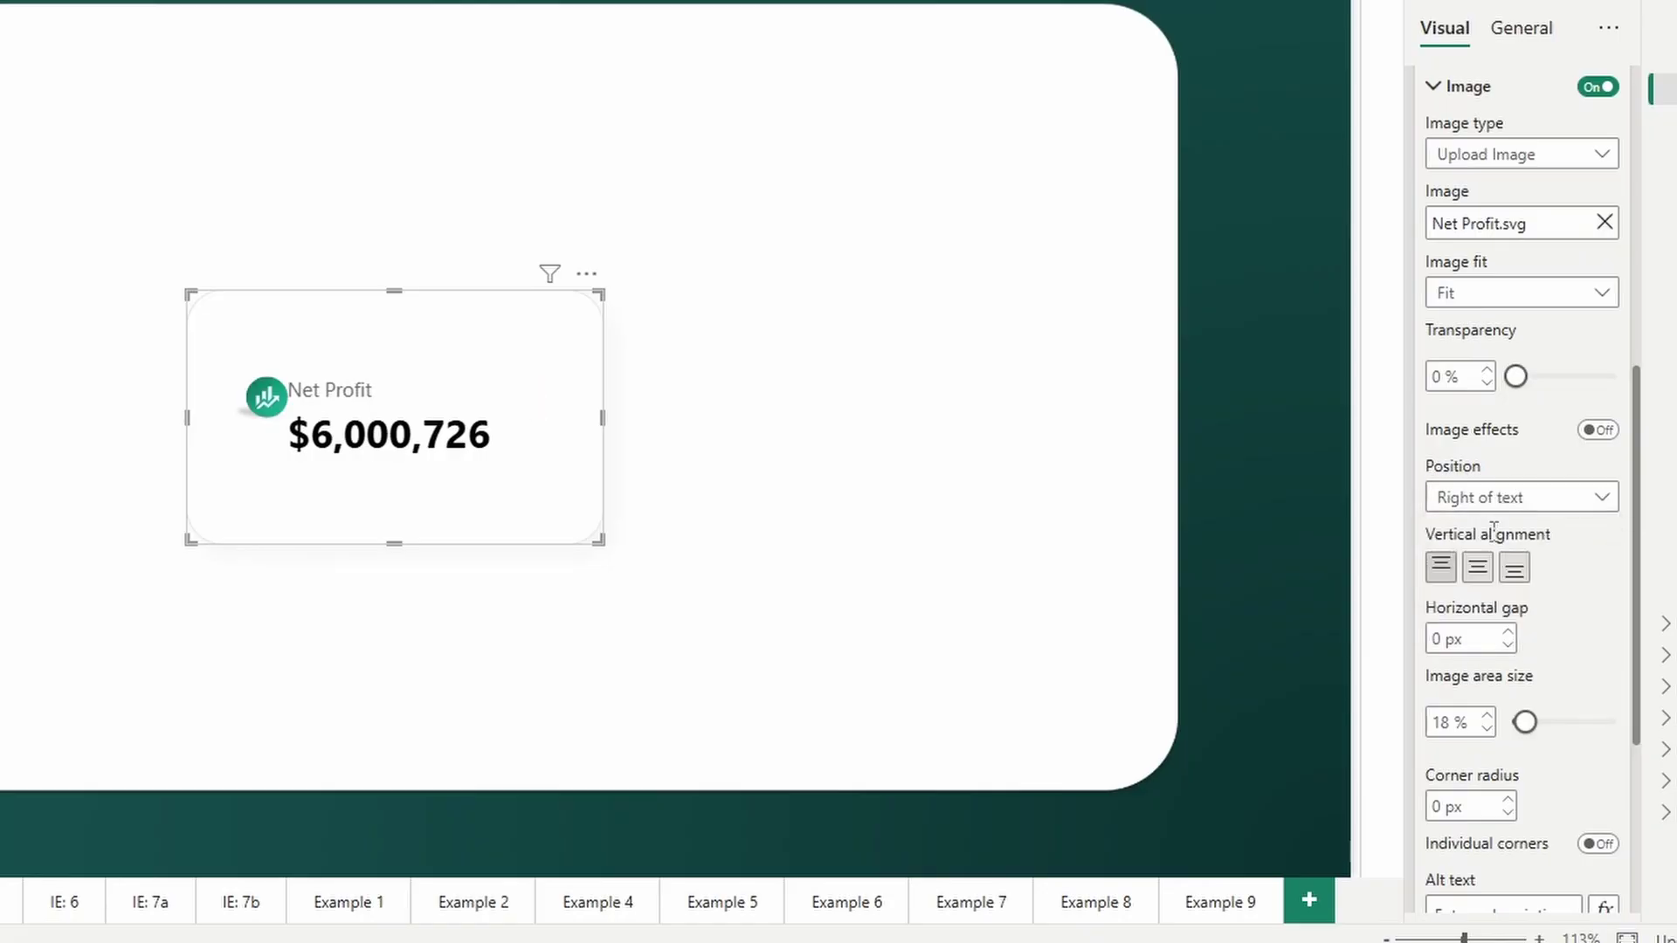
left_click(1494, 506)
key("Escape")
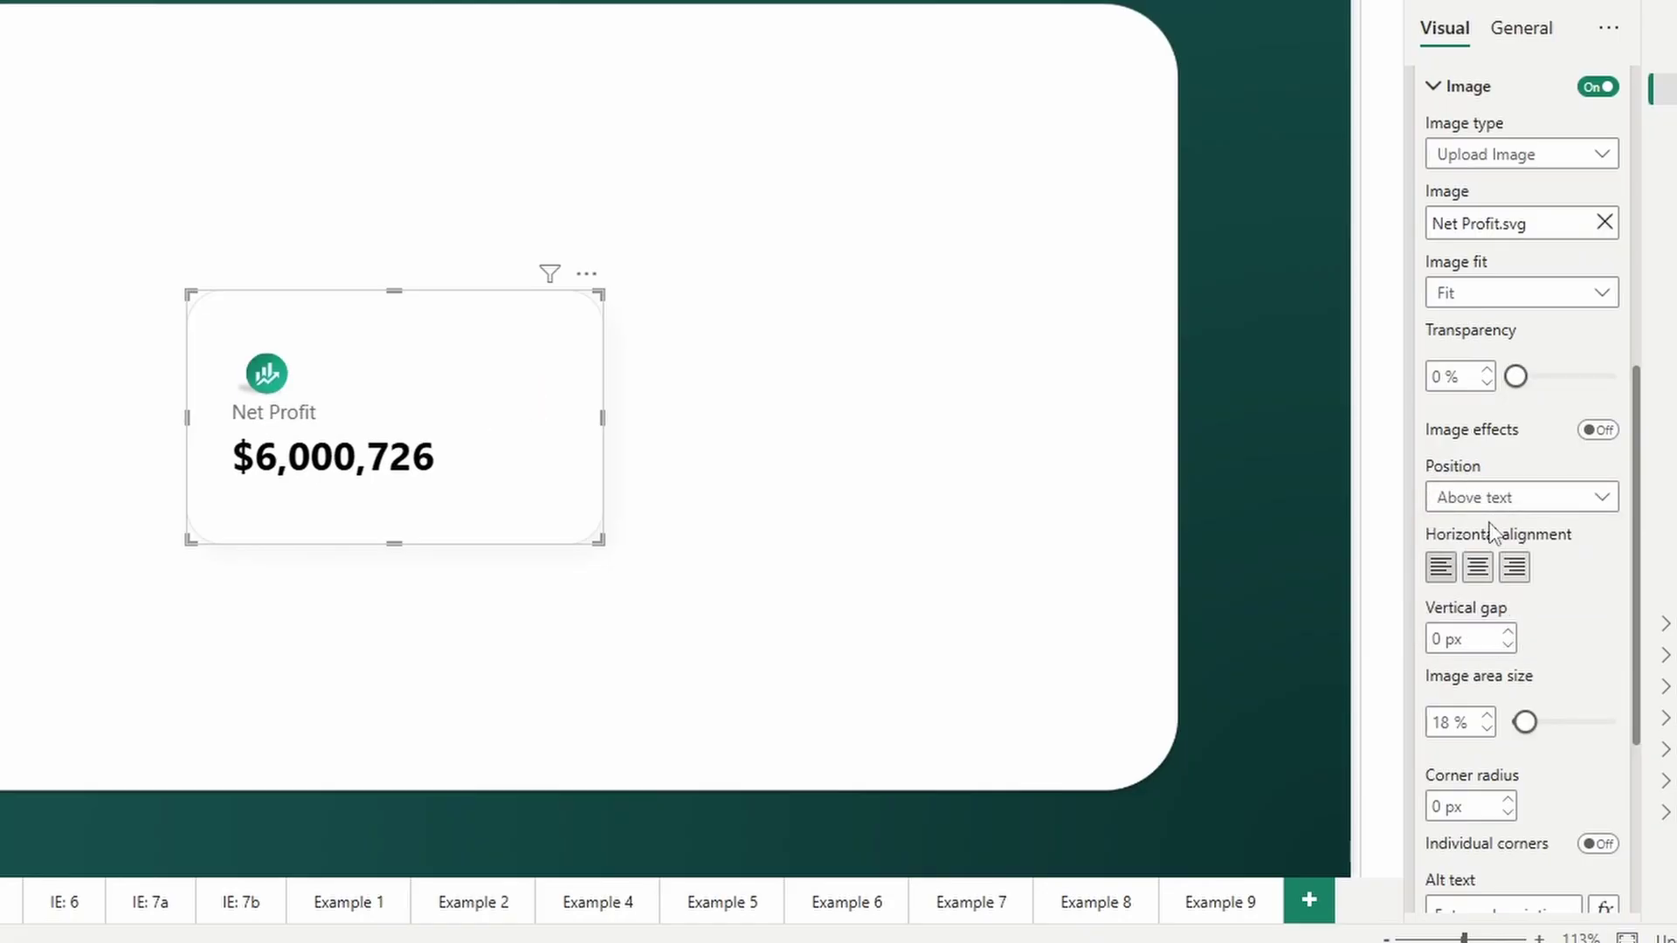
left_click(1492, 497)
left_click(1493, 591)
left_click(1491, 497)
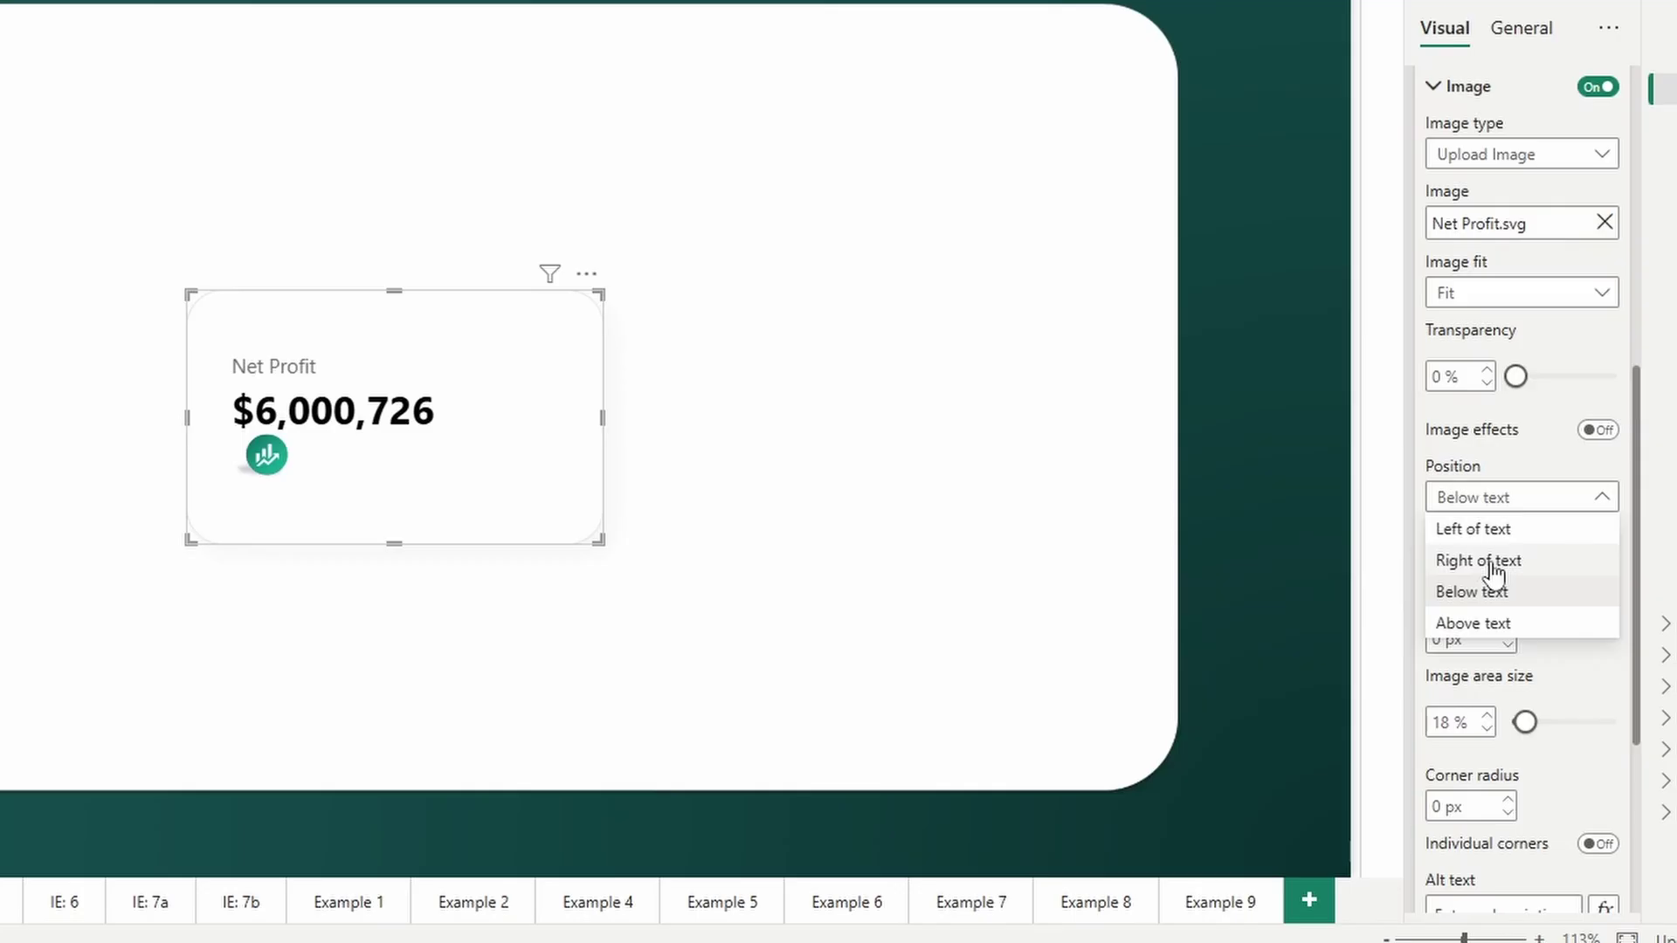
left_click(1490, 560)
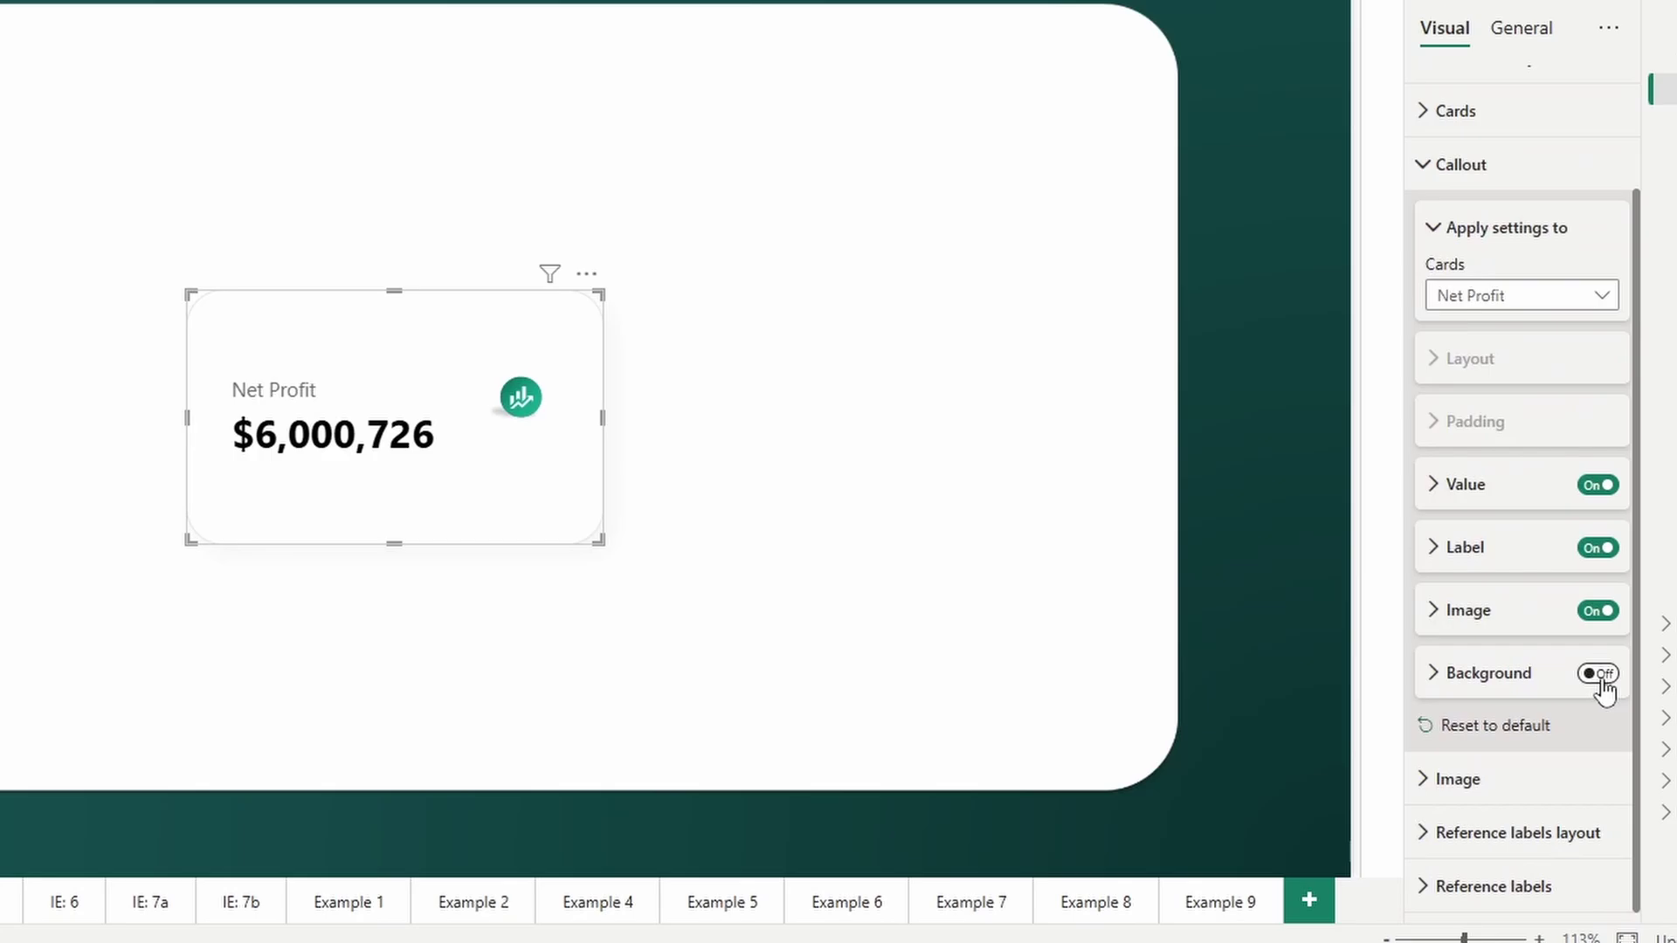
Step: Try a callout background at 1% transparency, then switch it back off
left_click(1599, 674)
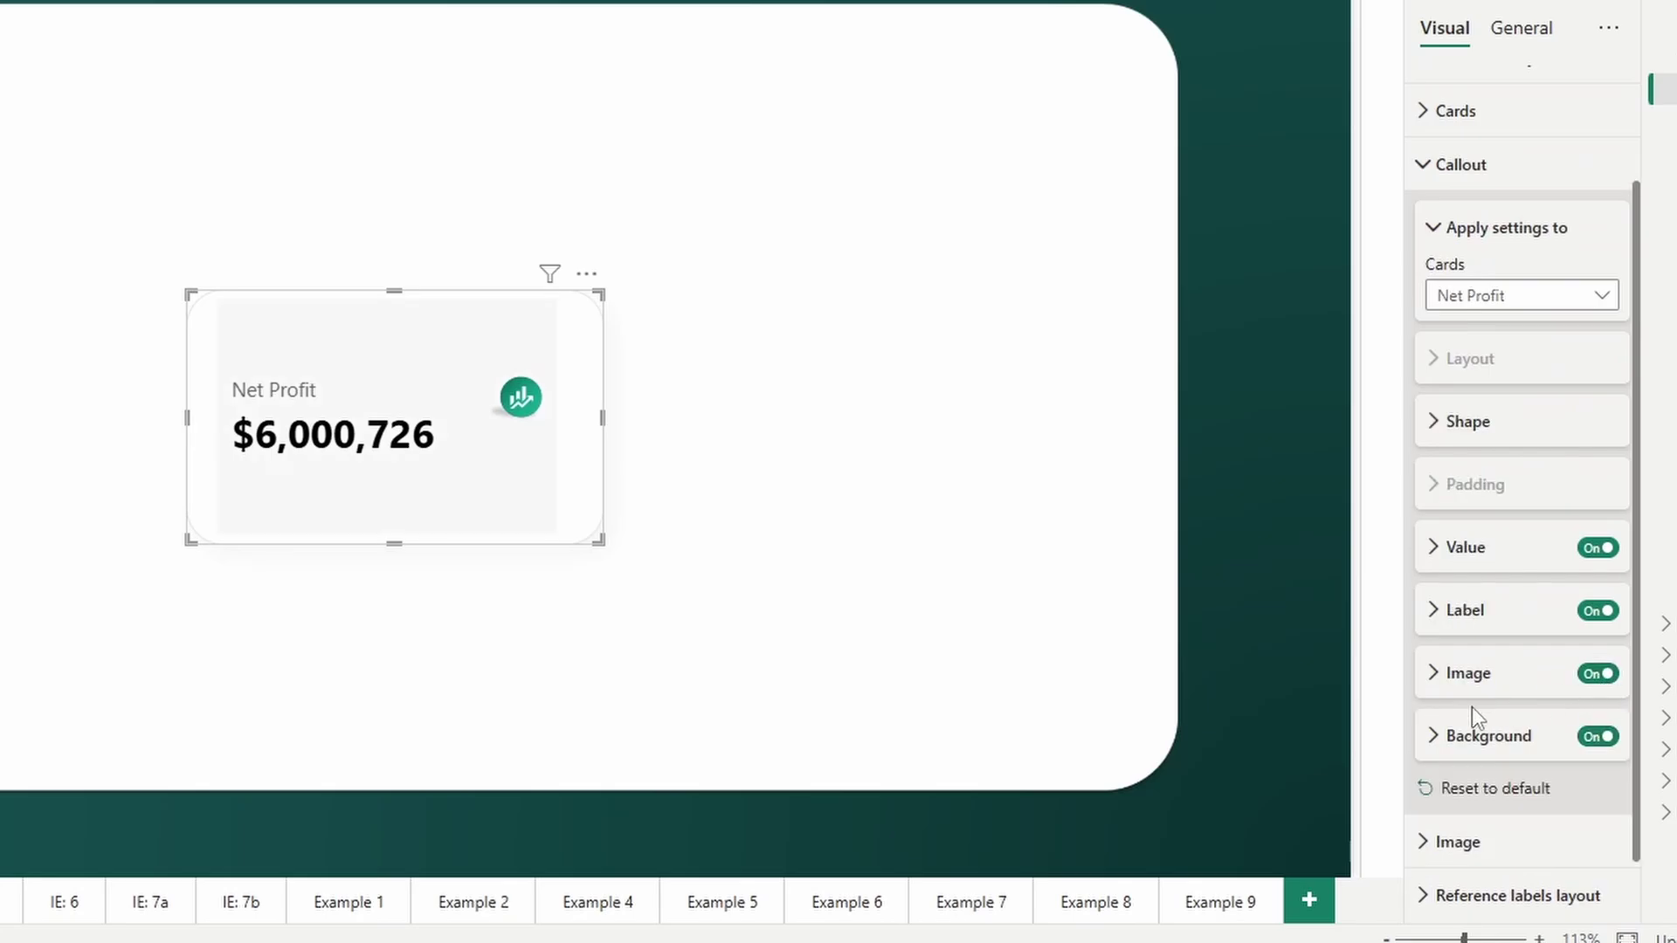
left_click(1484, 673)
left_click_drag(1577, 825, 1521, 834)
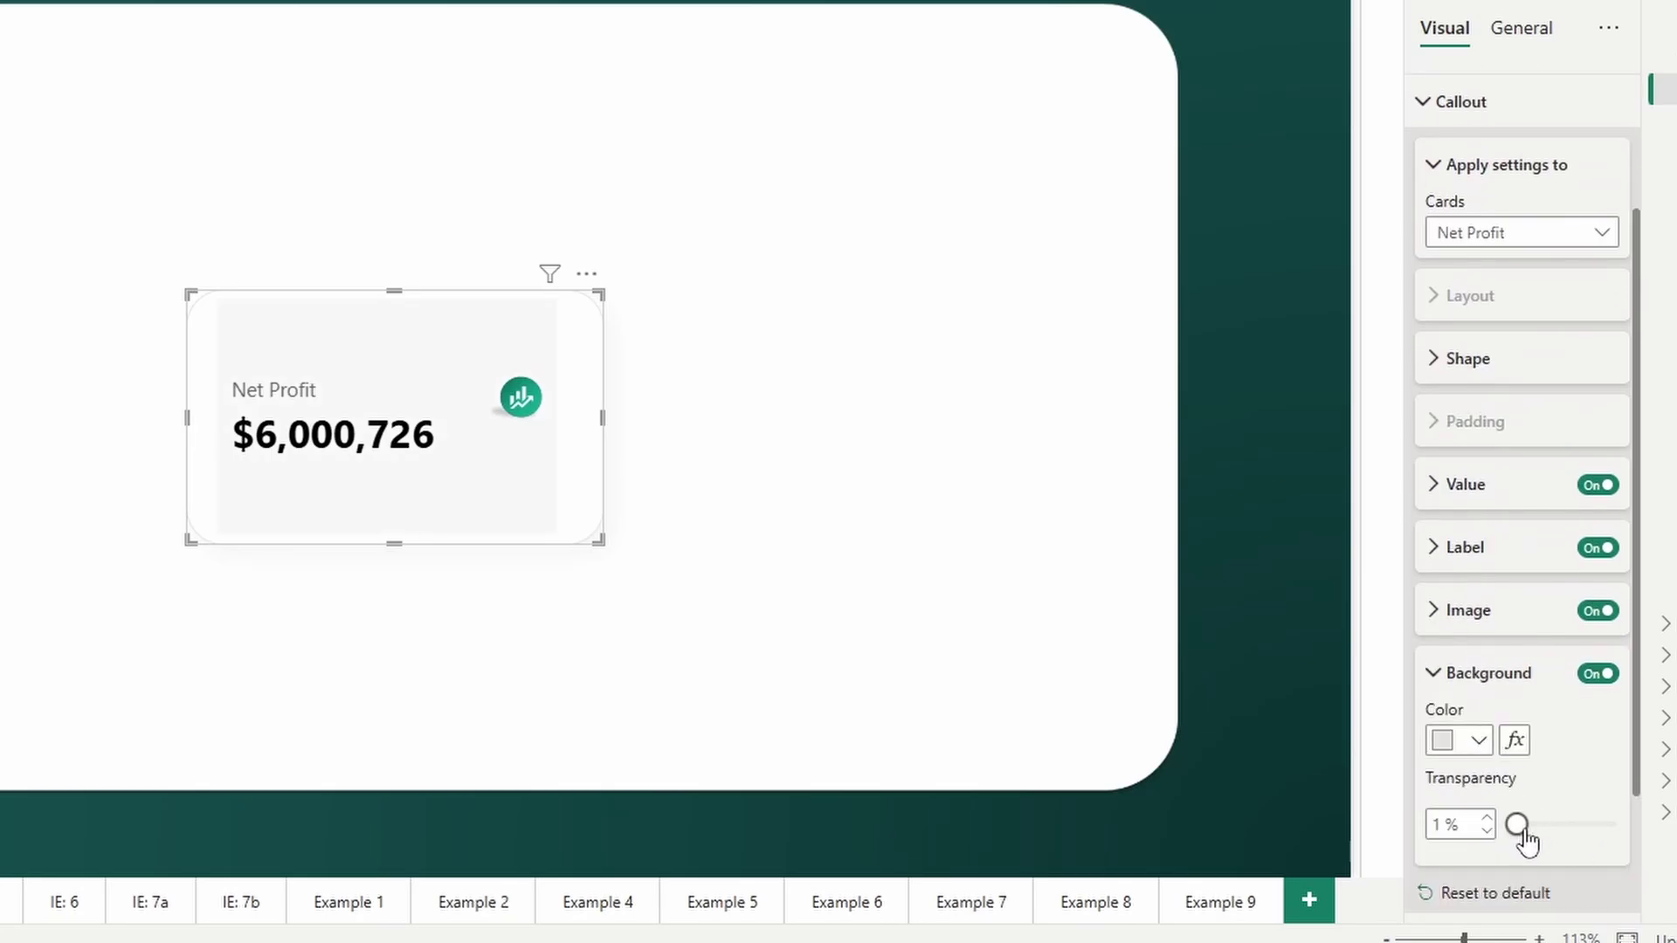
left_click(1598, 674)
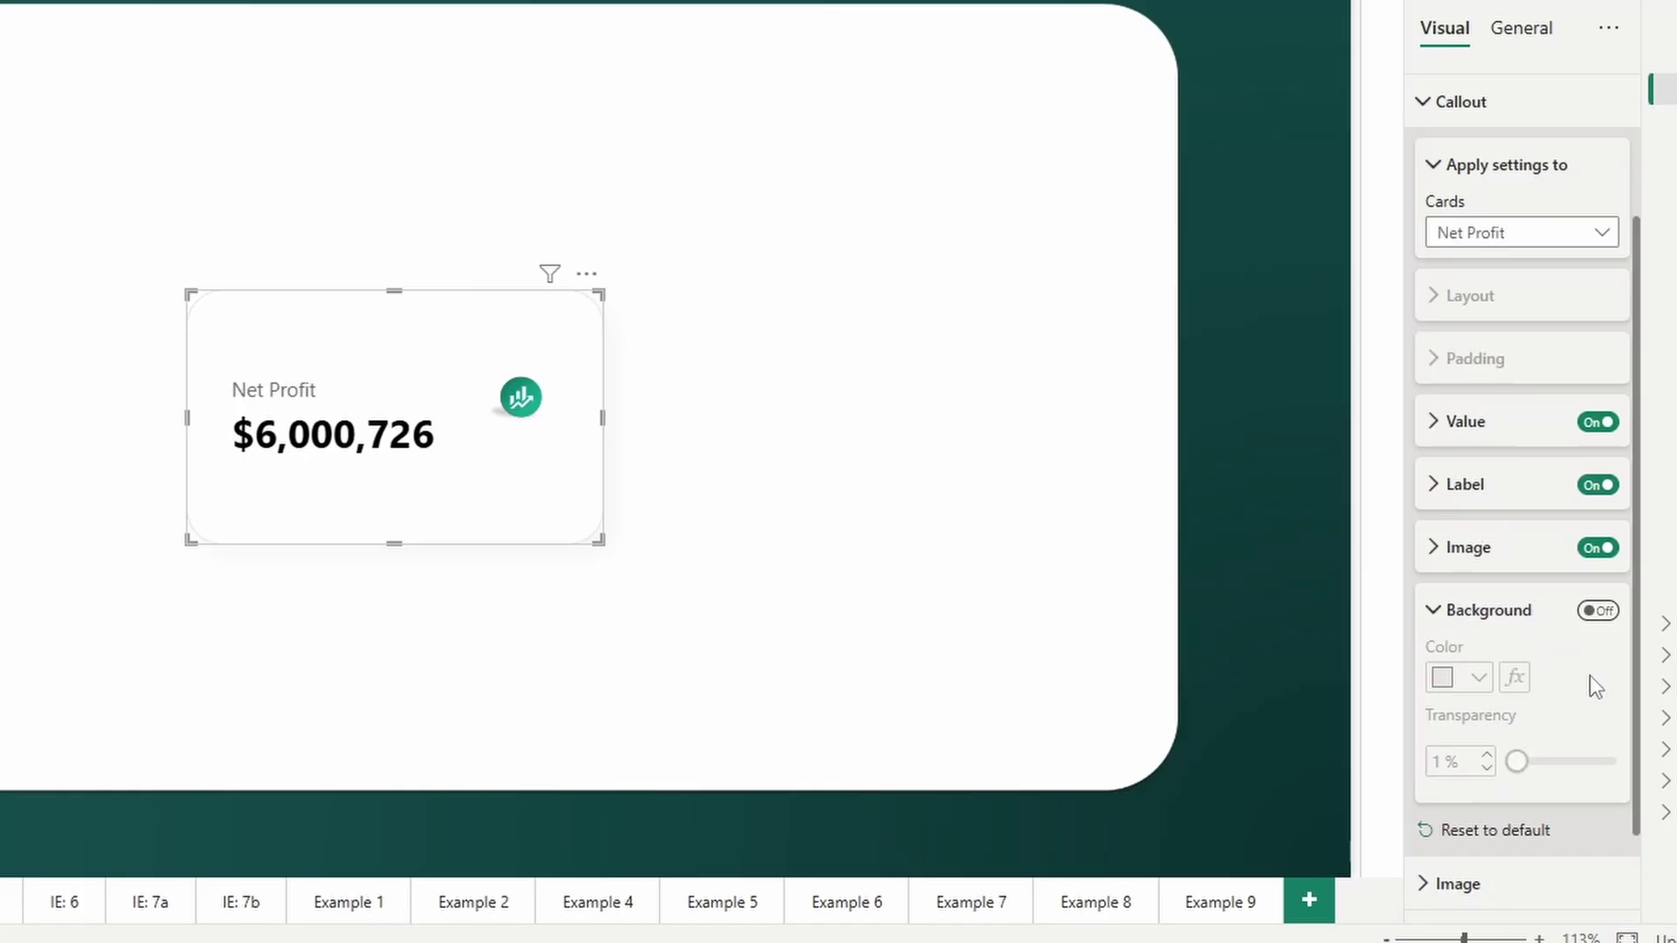
Step: Shorten the Net Profit card by raising its bottom edge
left_click(182, 789)
left_click(434, 711)
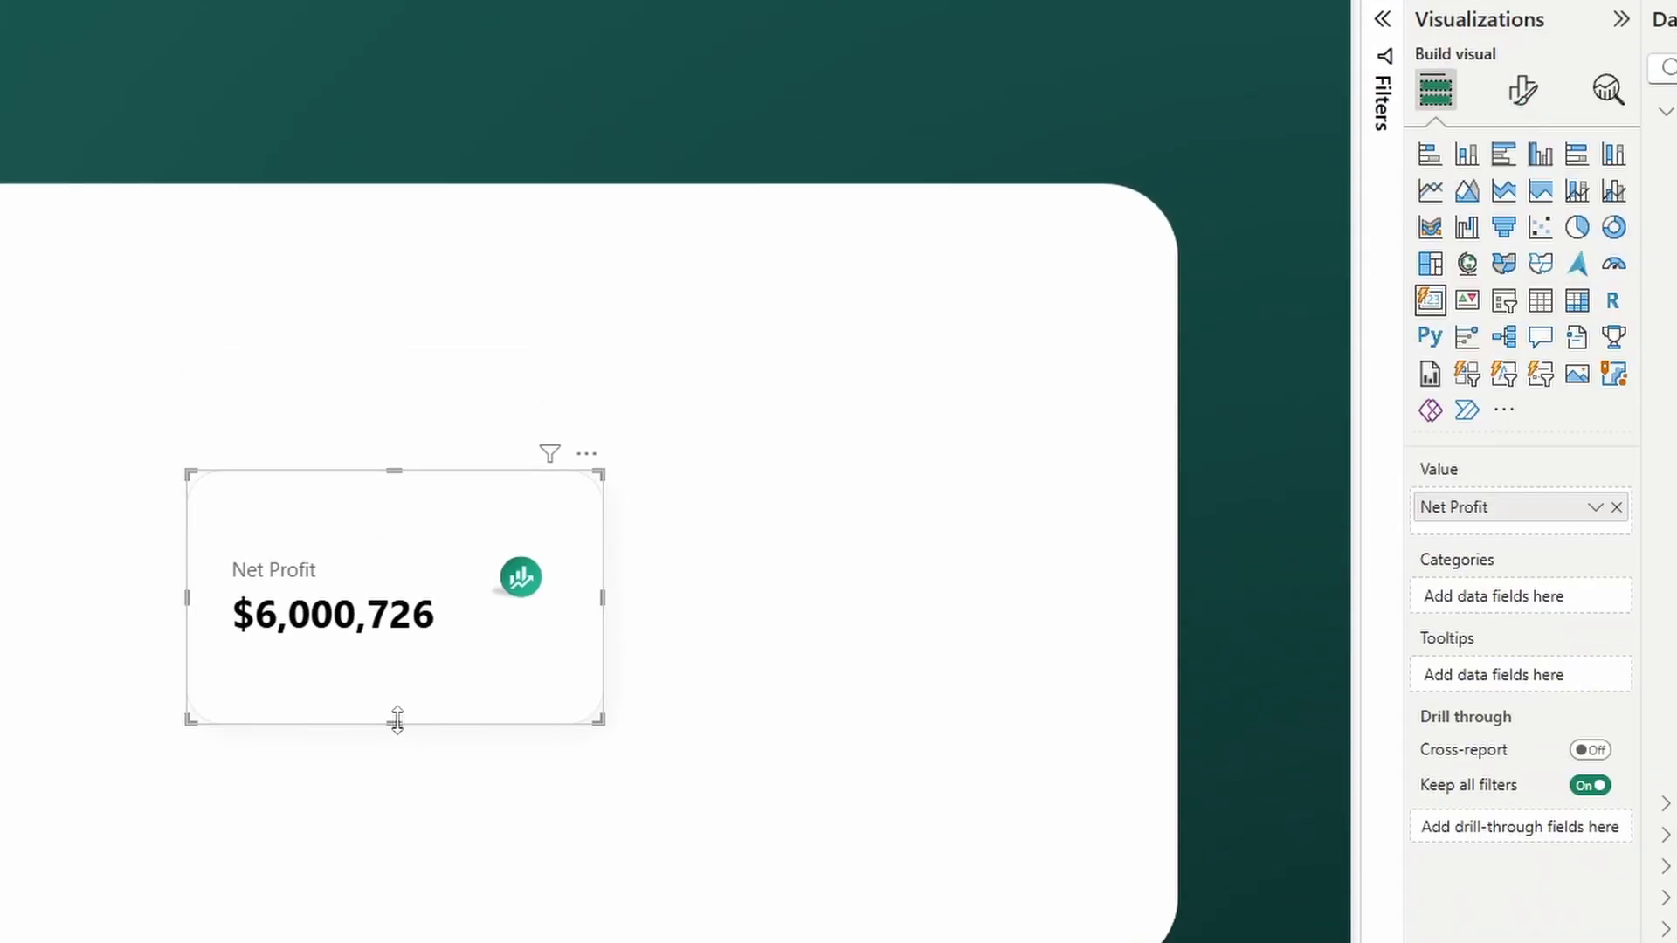
left_click_drag(393, 721, 395, 648)
left_click(394, 648)
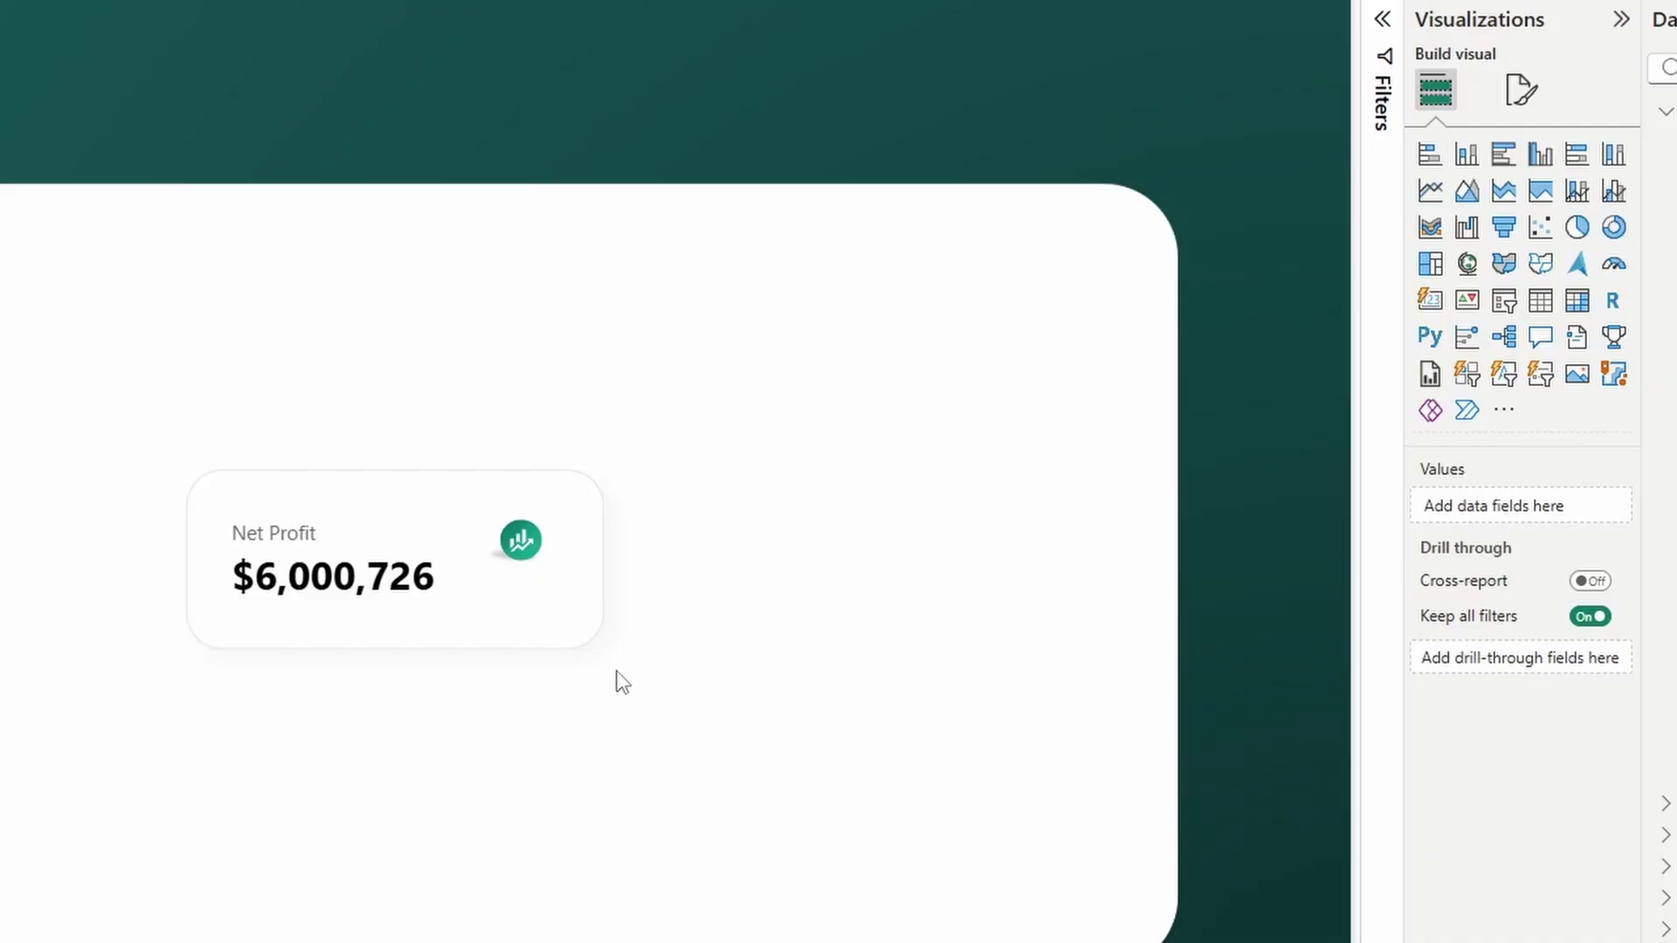
left_click(541, 626)
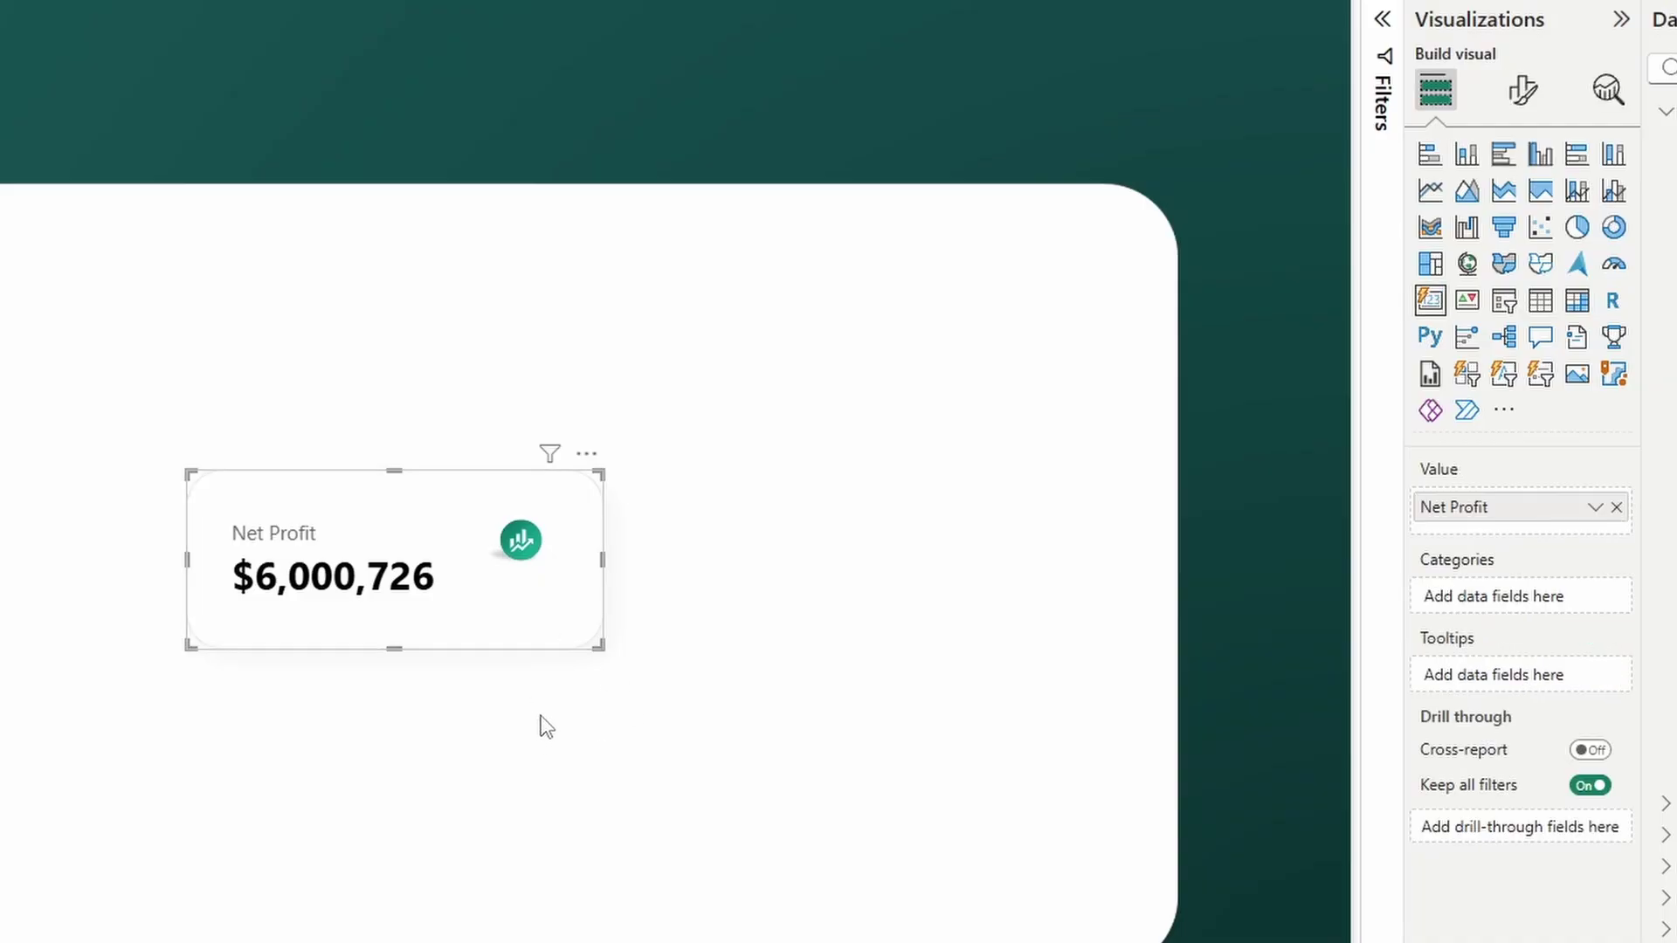
left_click(1523, 90)
left_click(1537, 213)
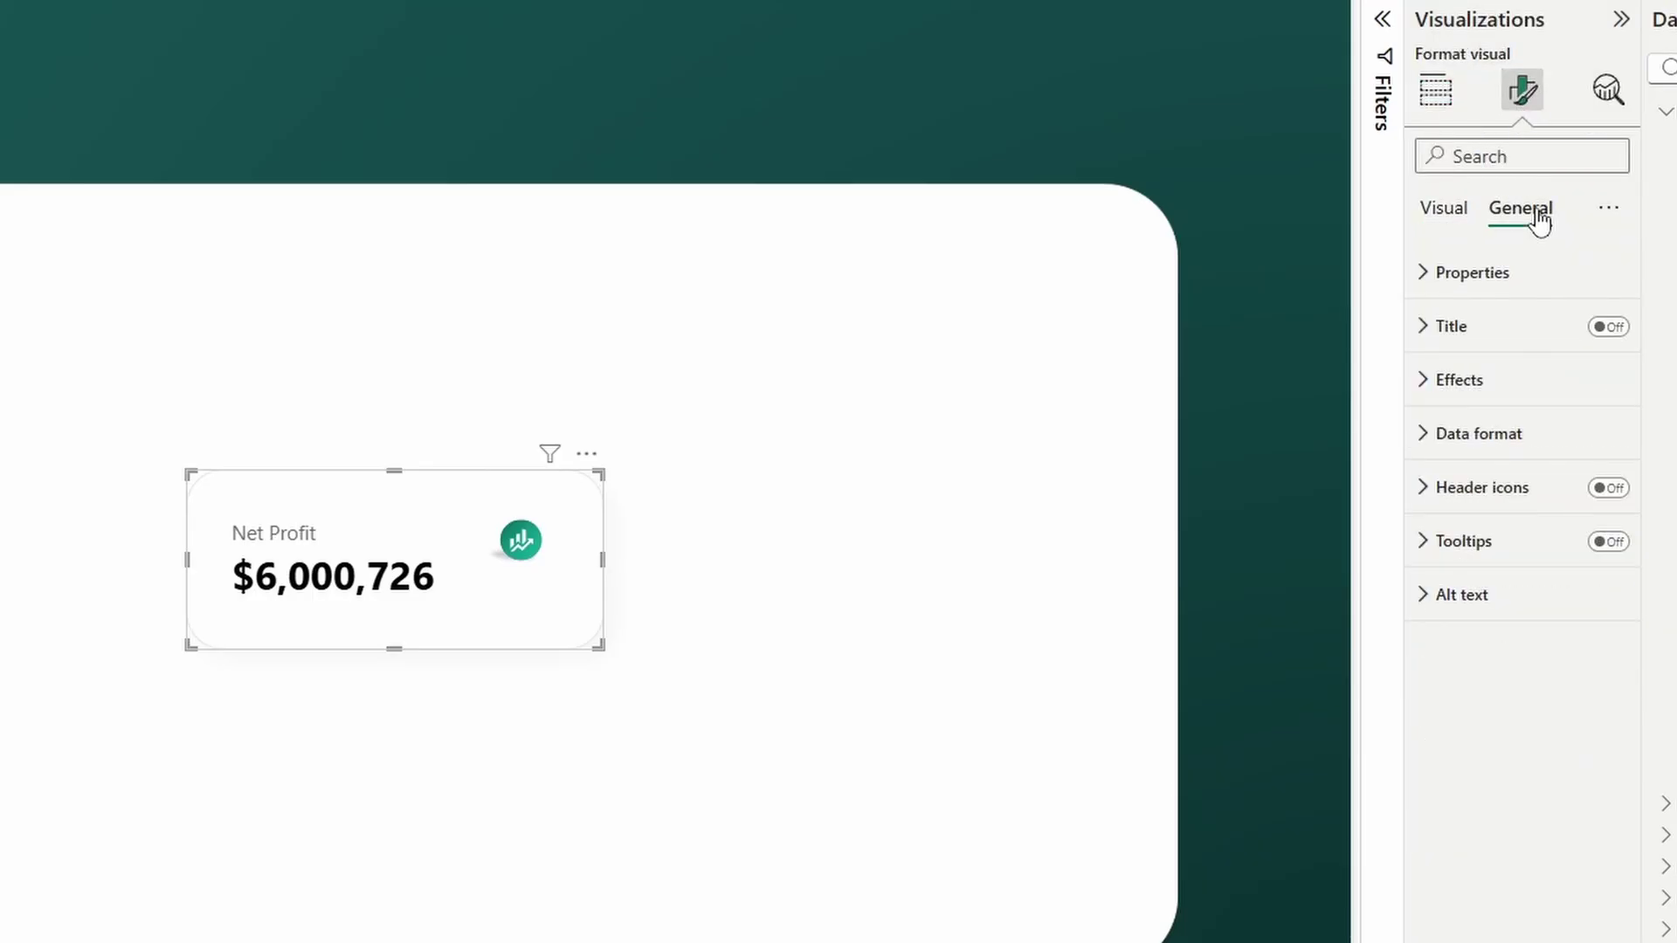
left_click(1485, 380)
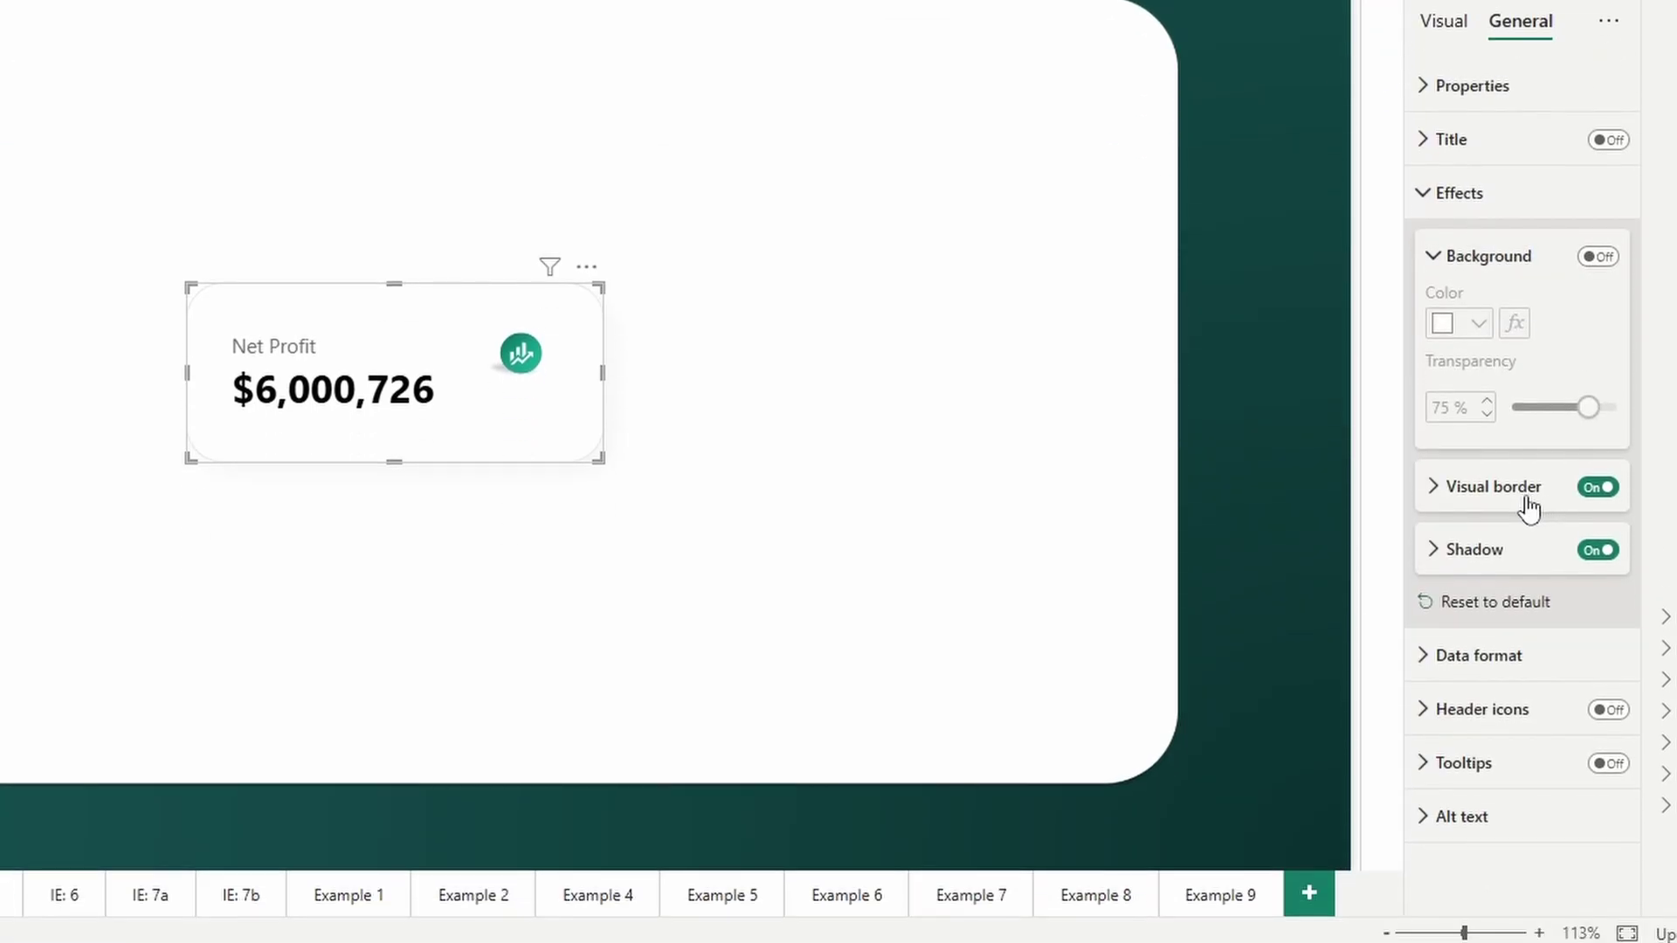
left_click(1524, 690)
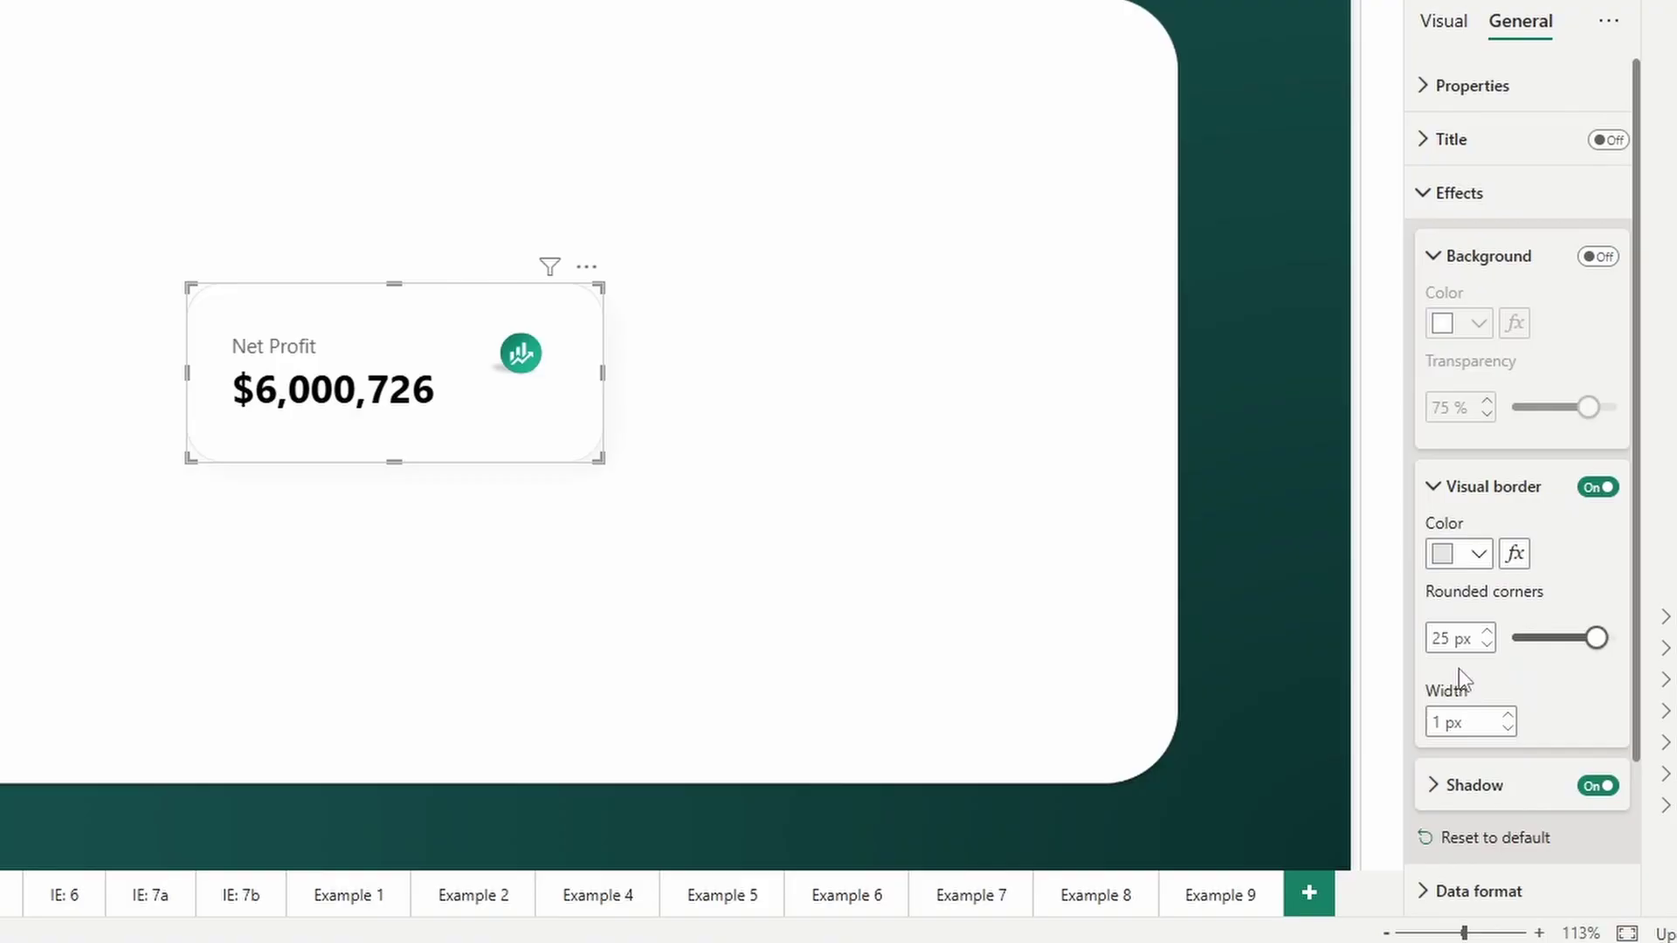
scroll(1553, 664, "down", 2)
left_click(1482, 662)
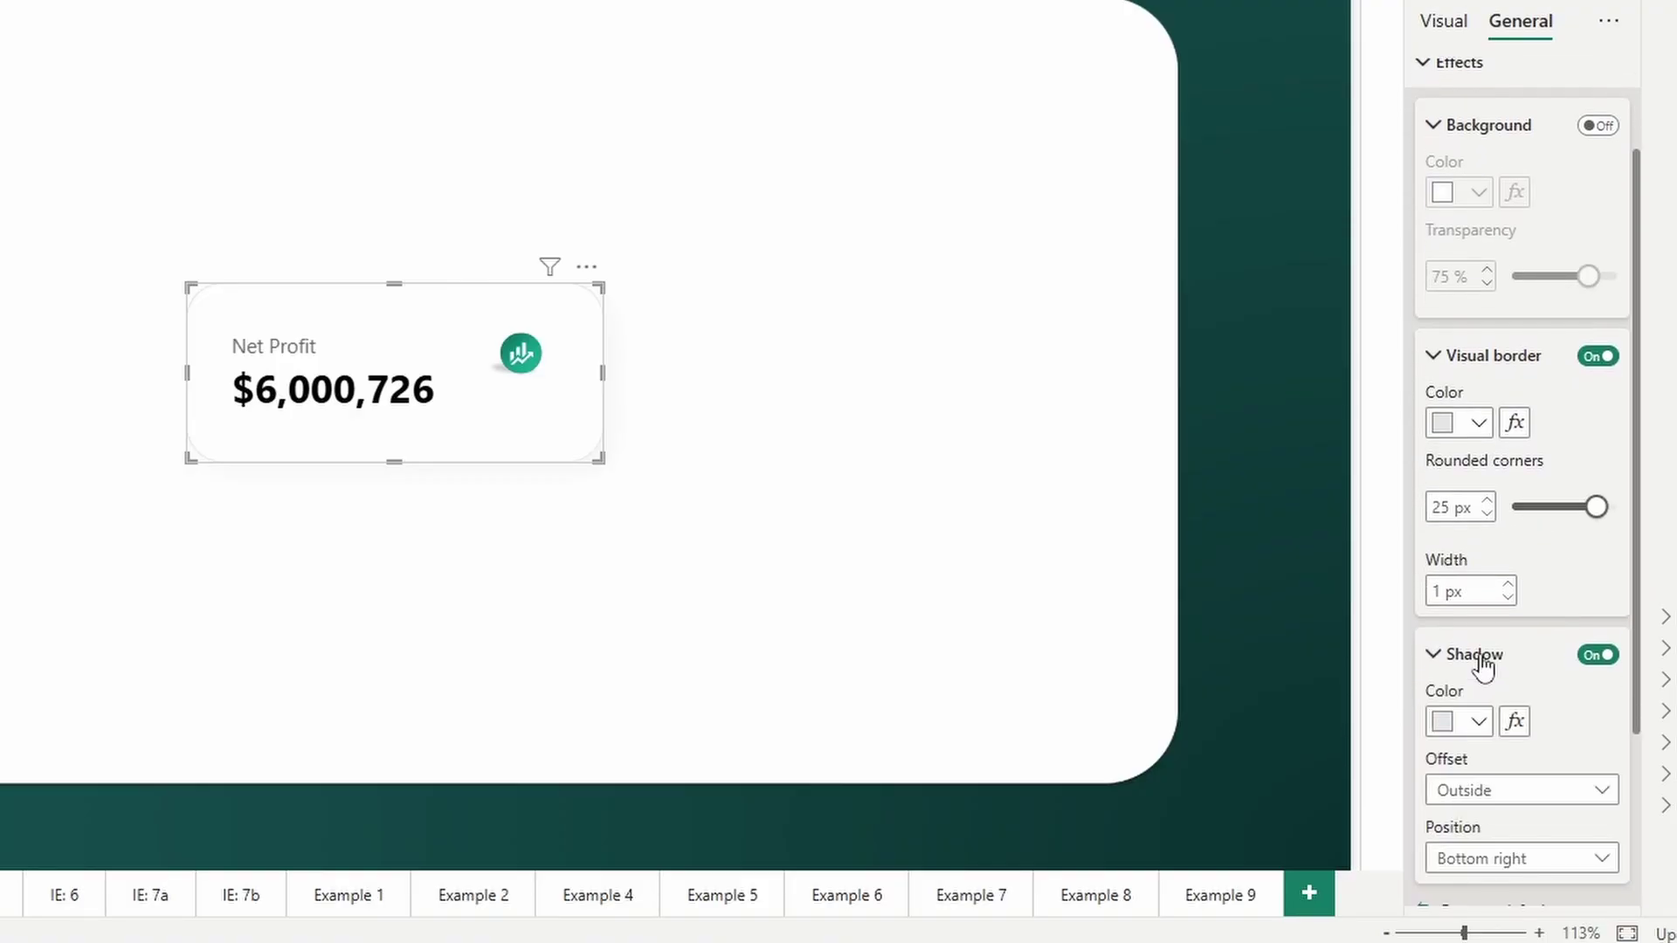
scroll(1482, 666, "down", 3)
left_click(1475, 475)
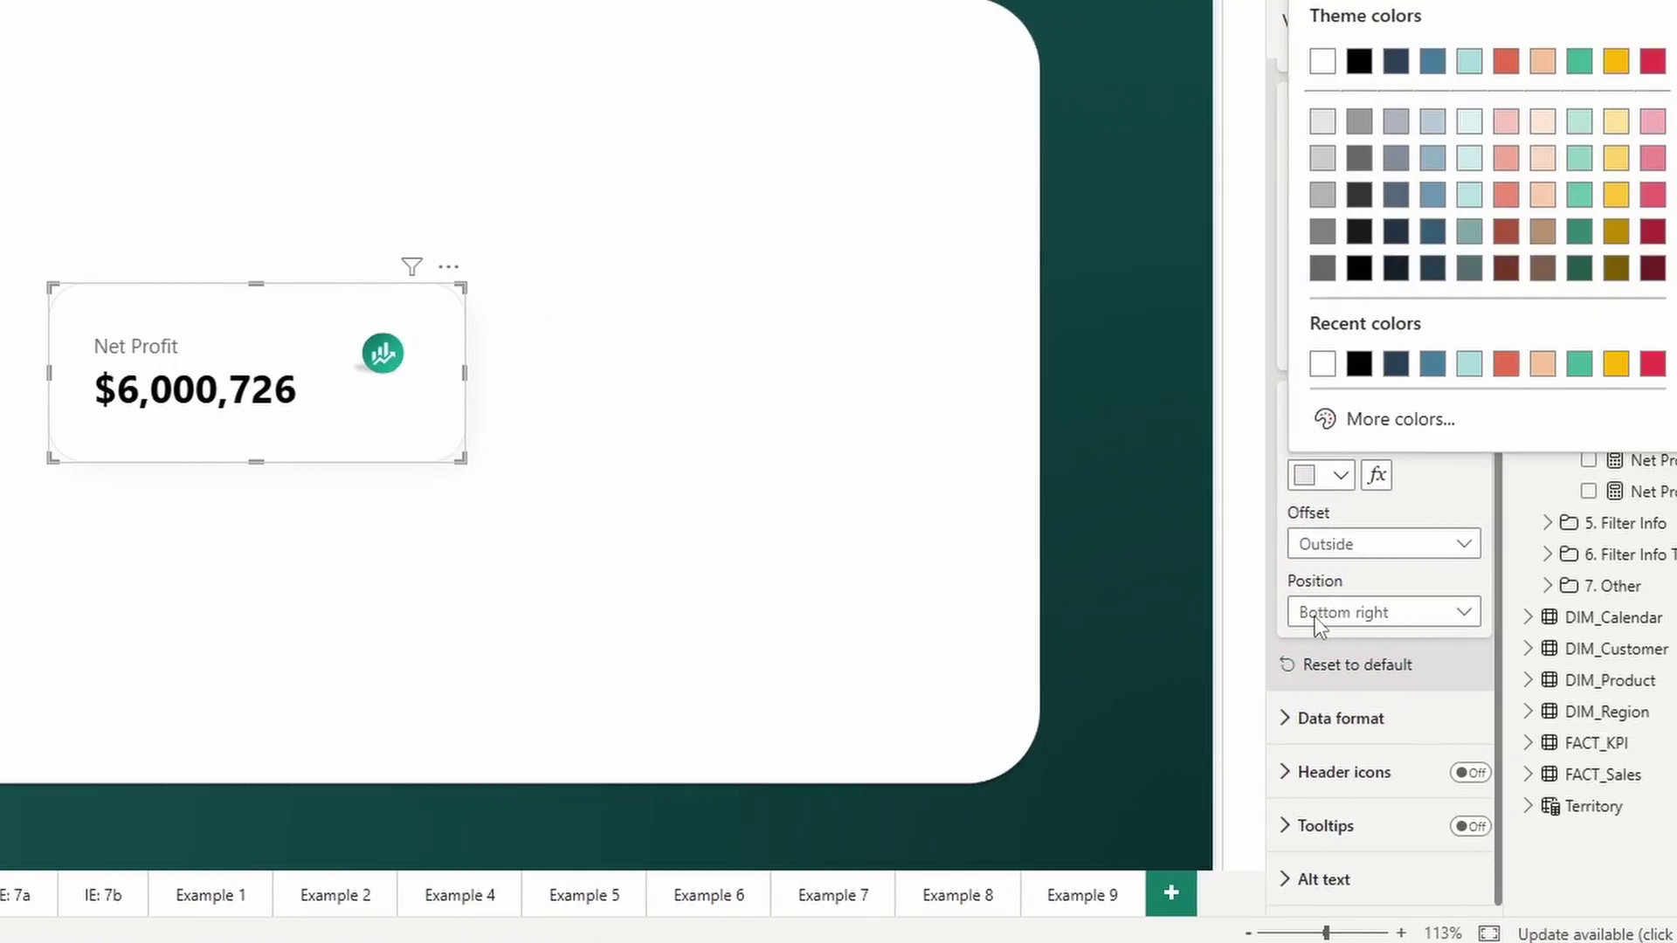
left_click(1509, 418)
left_click(1434, 480)
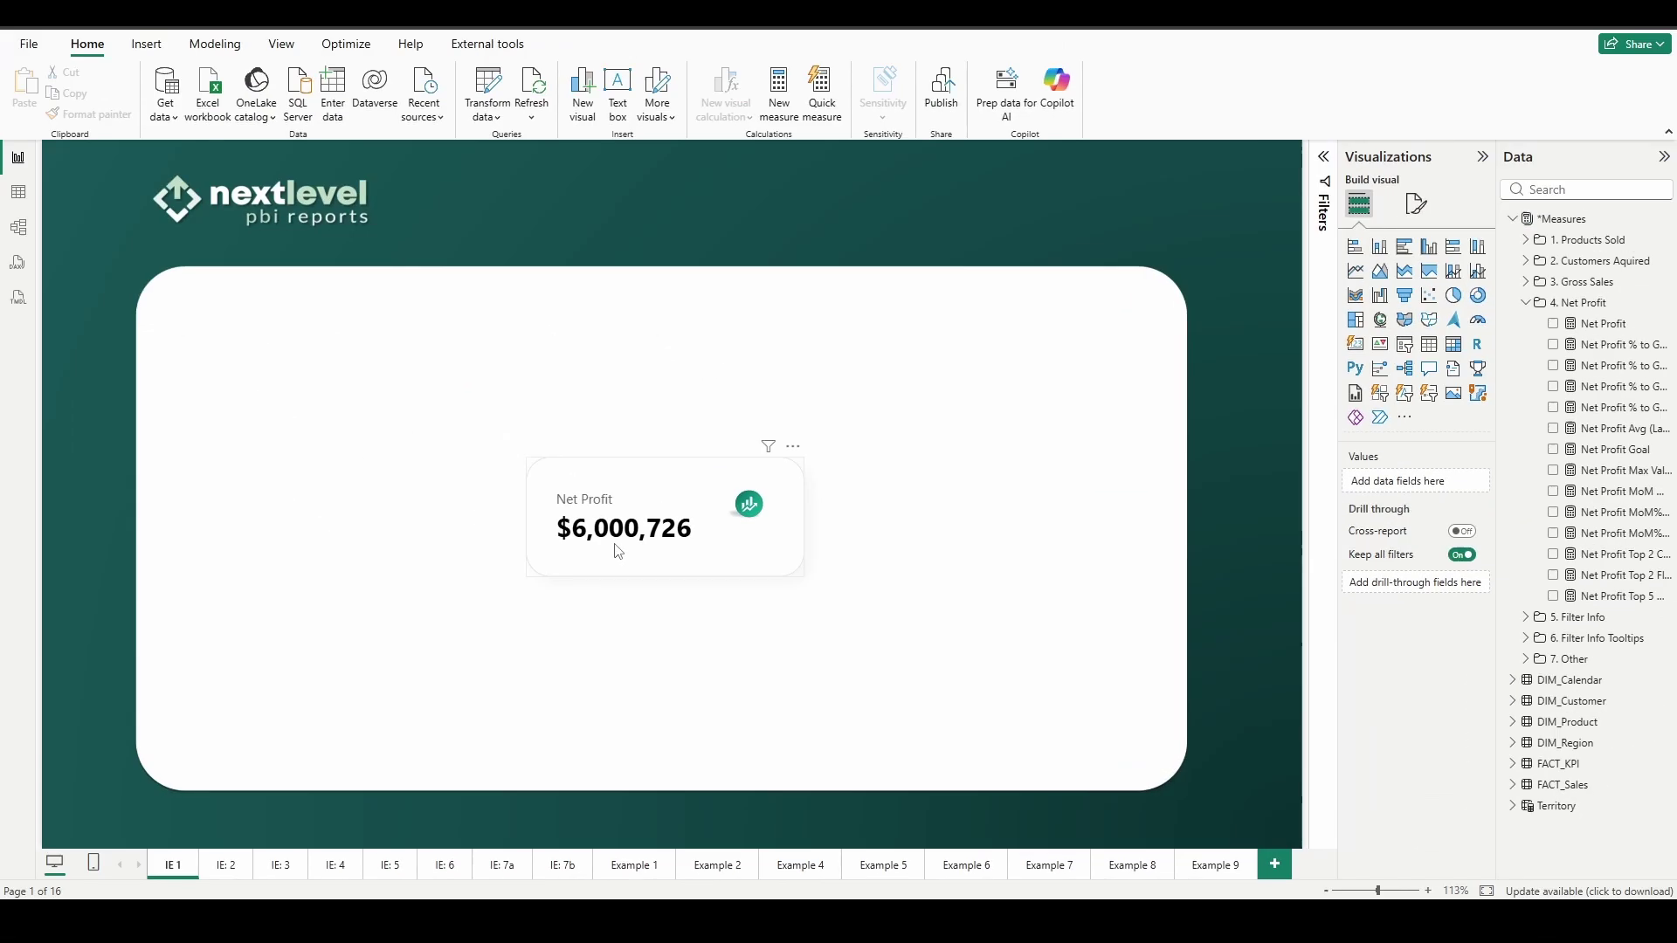
Step: Select the Net Profit card and review its Callout formatting settings
left_click(618, 551)
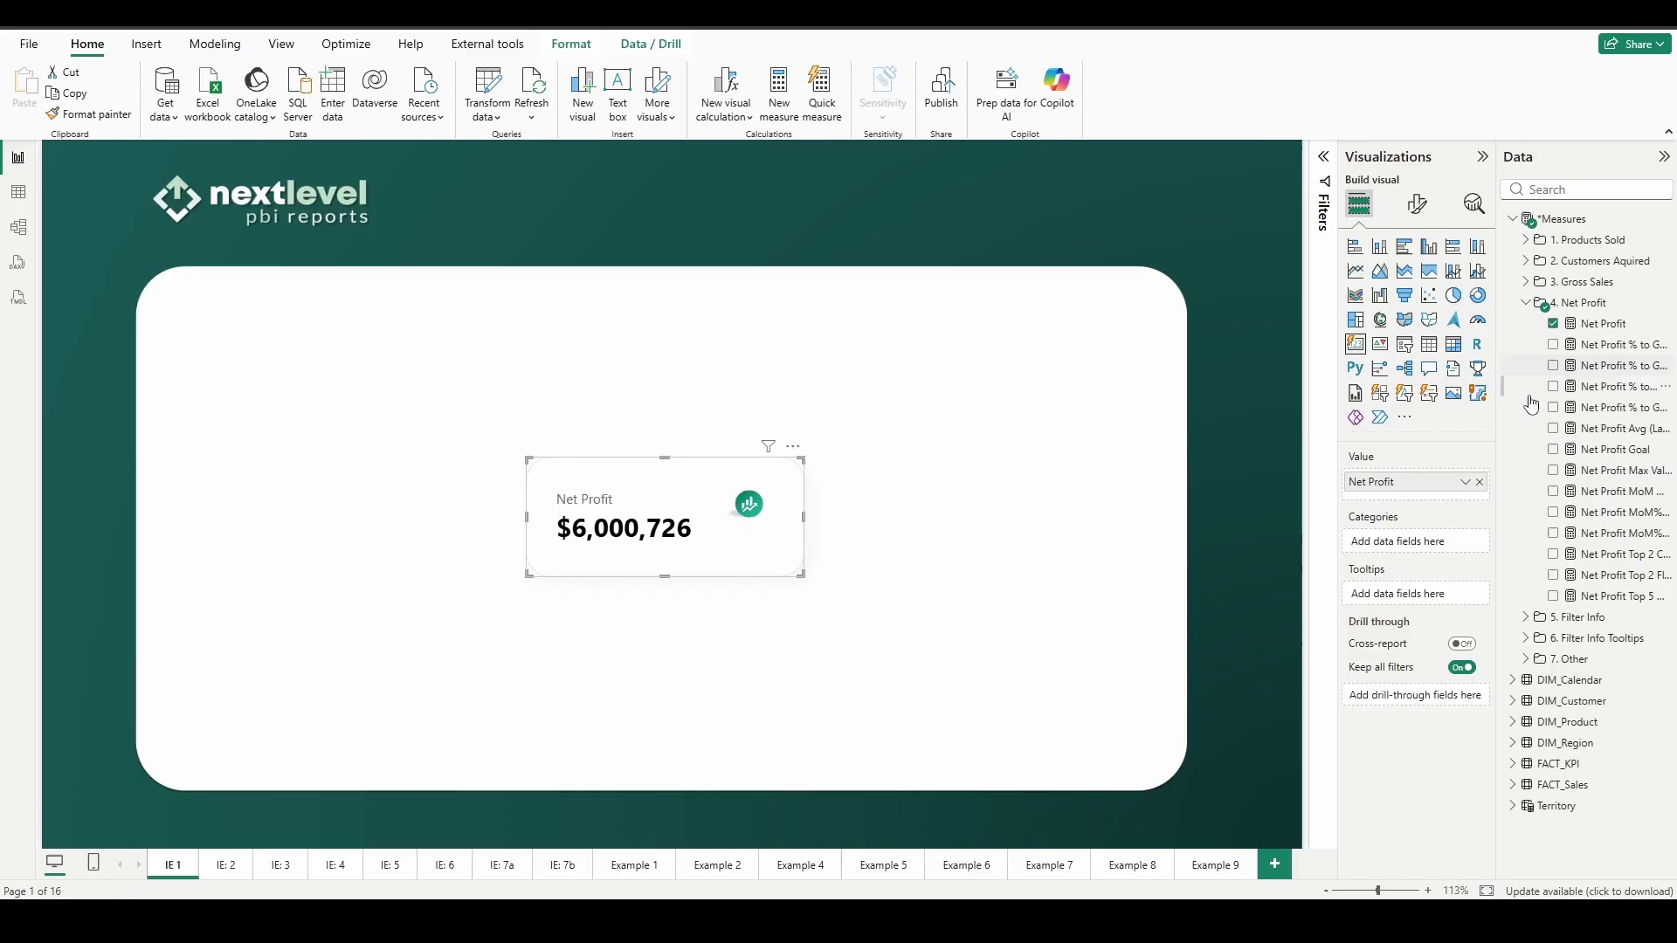
left_click(1417, 204)
left_click(1397, 469)
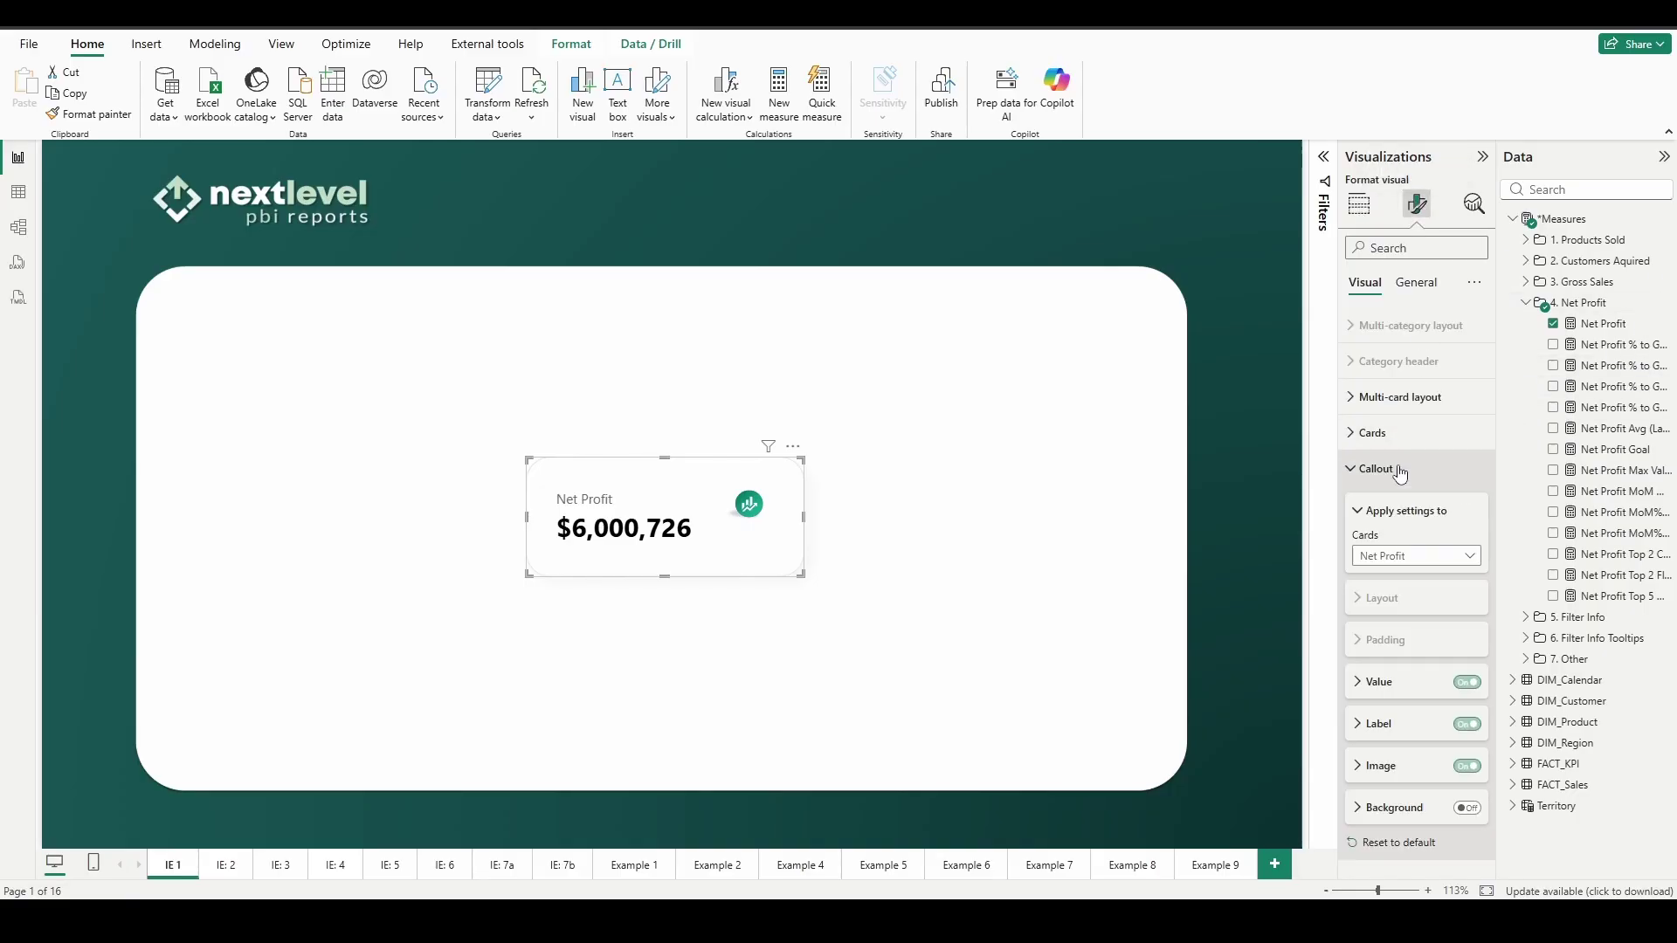
left_click(1399, 471)
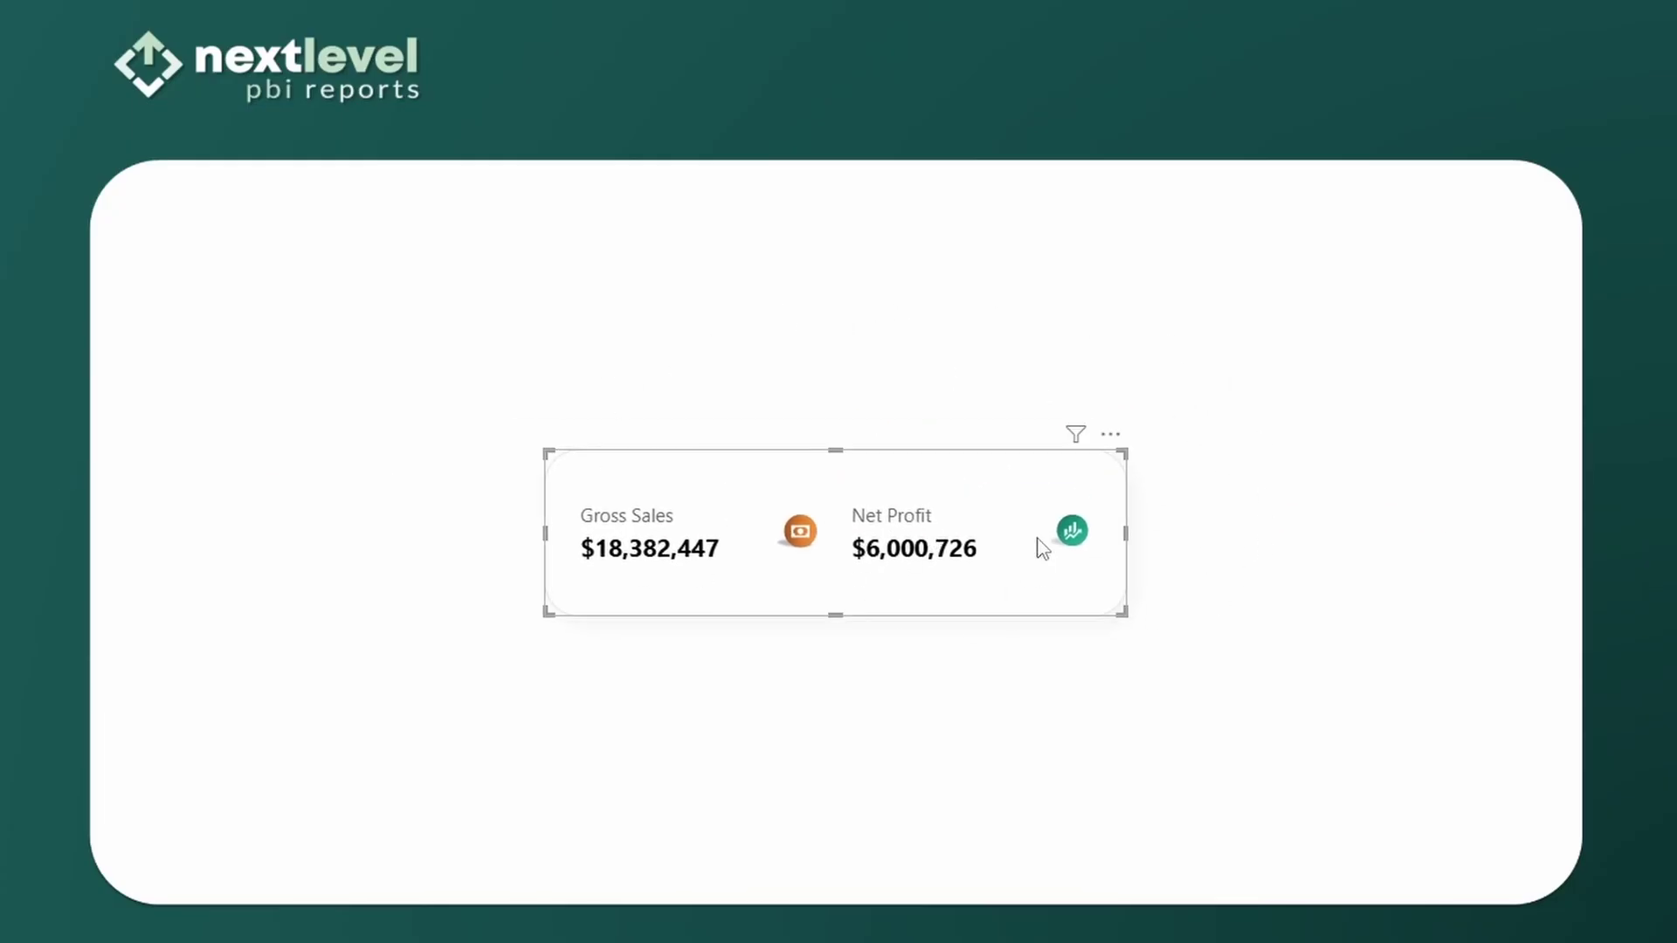
left_click_drag(671, 582, 714, 515)
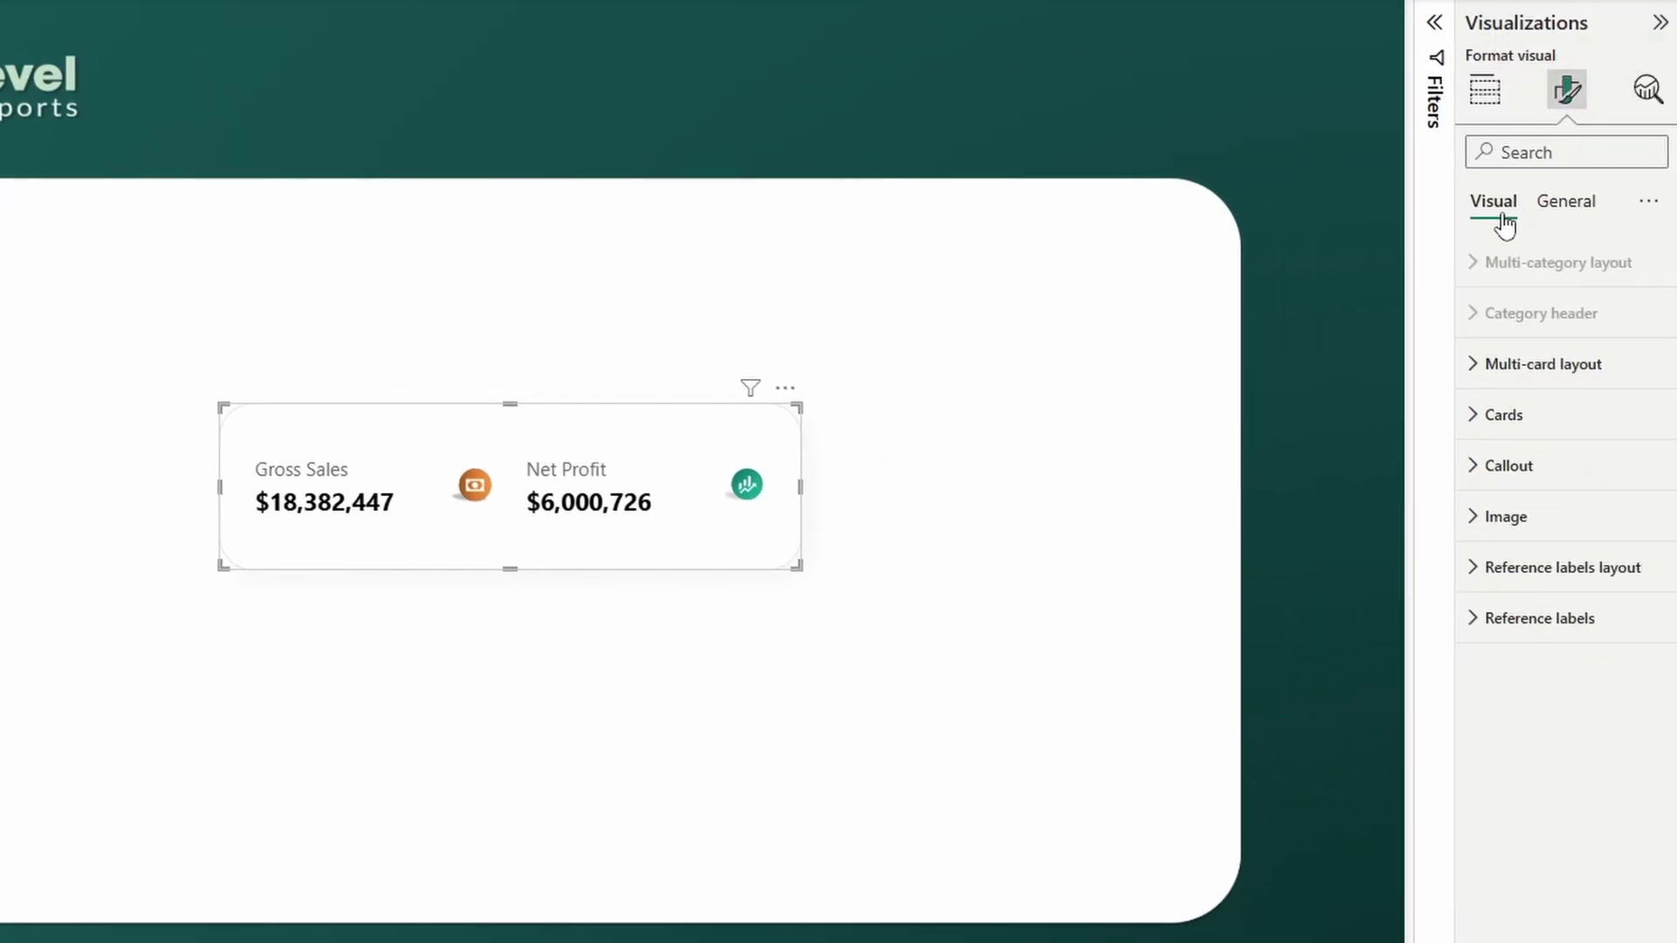
left_click(1574, 385)
scroll(1526, 384, "down", 2)
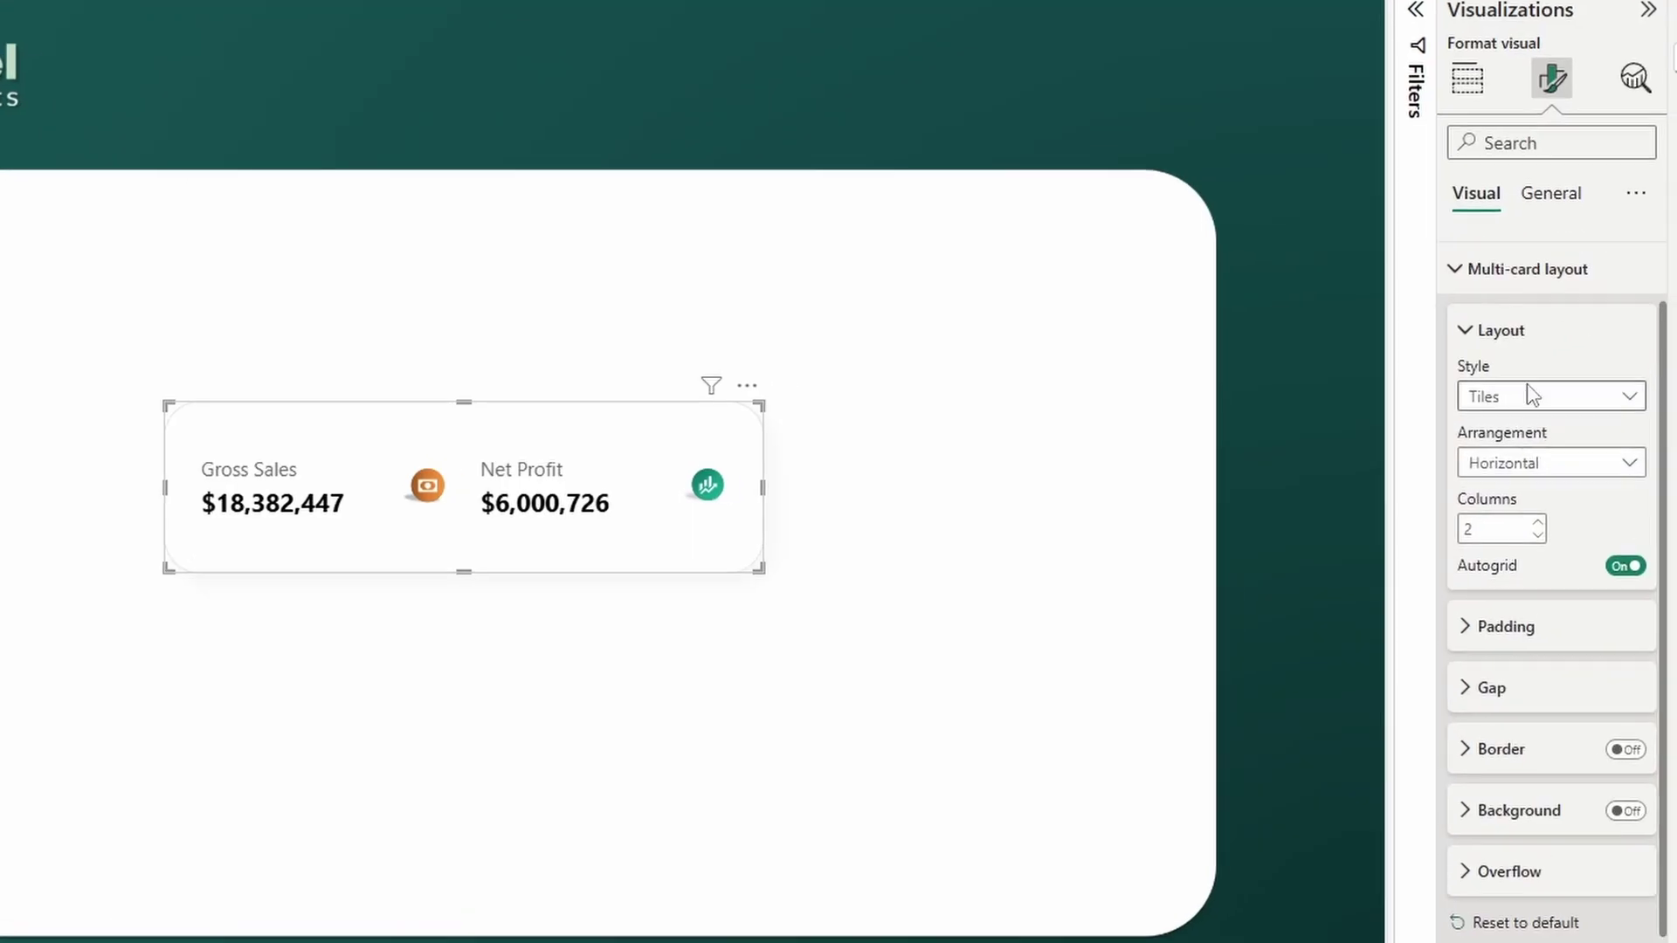
scroll(1519, 419, "up", 2)
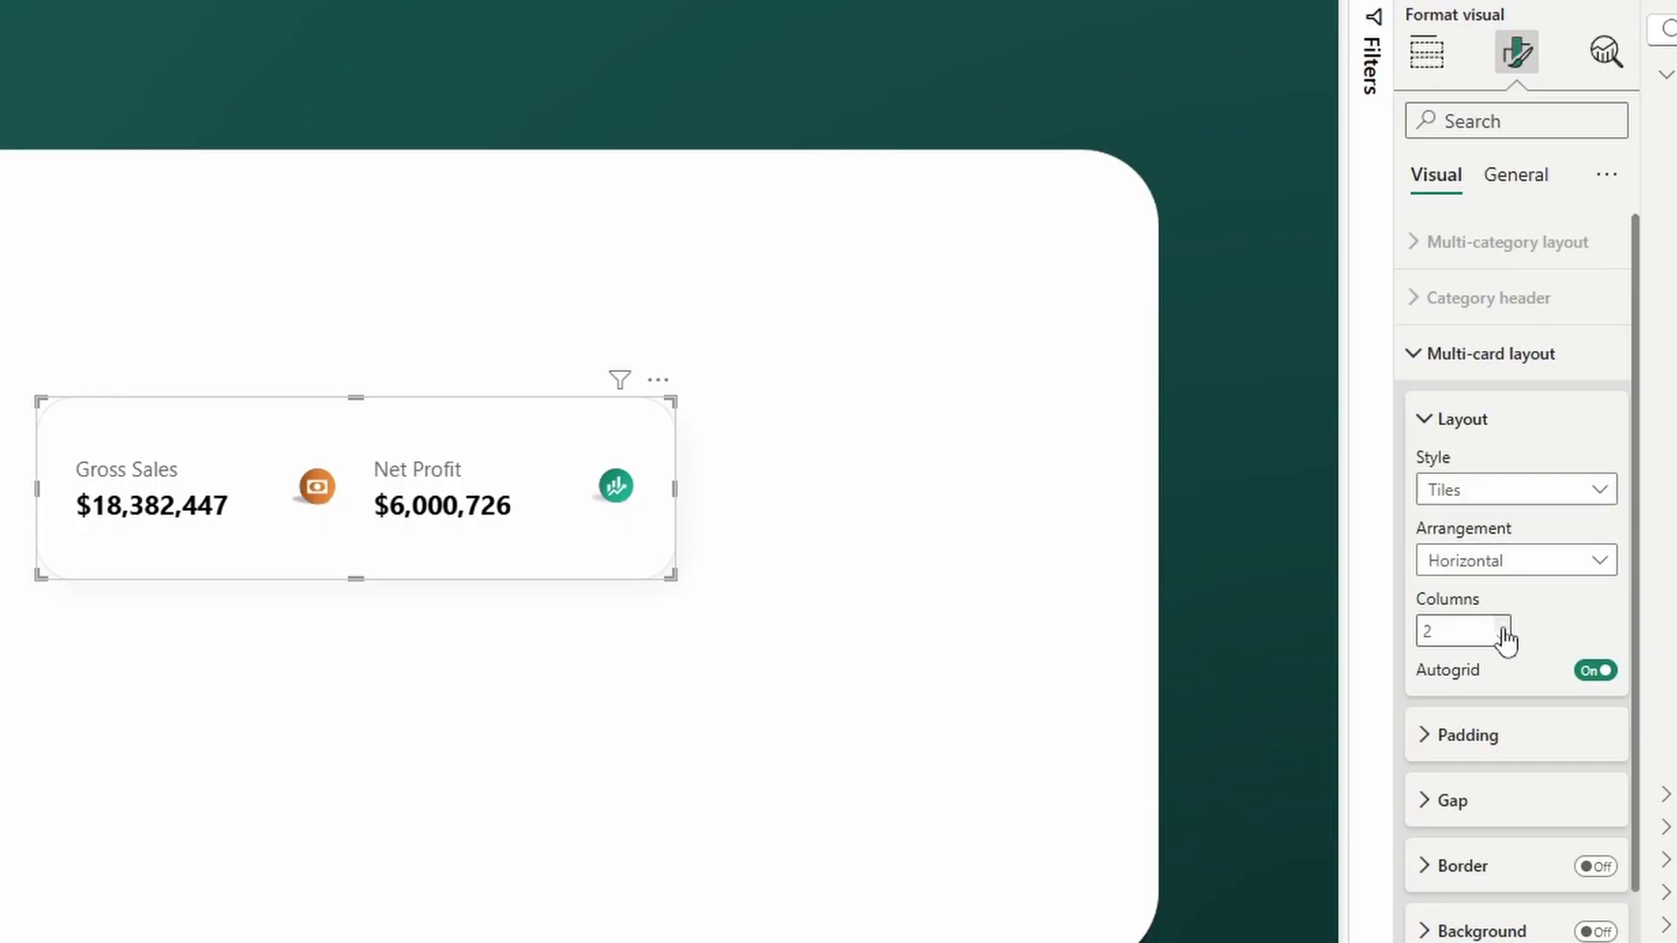
left_click_drag(502, 528, 524, 519)
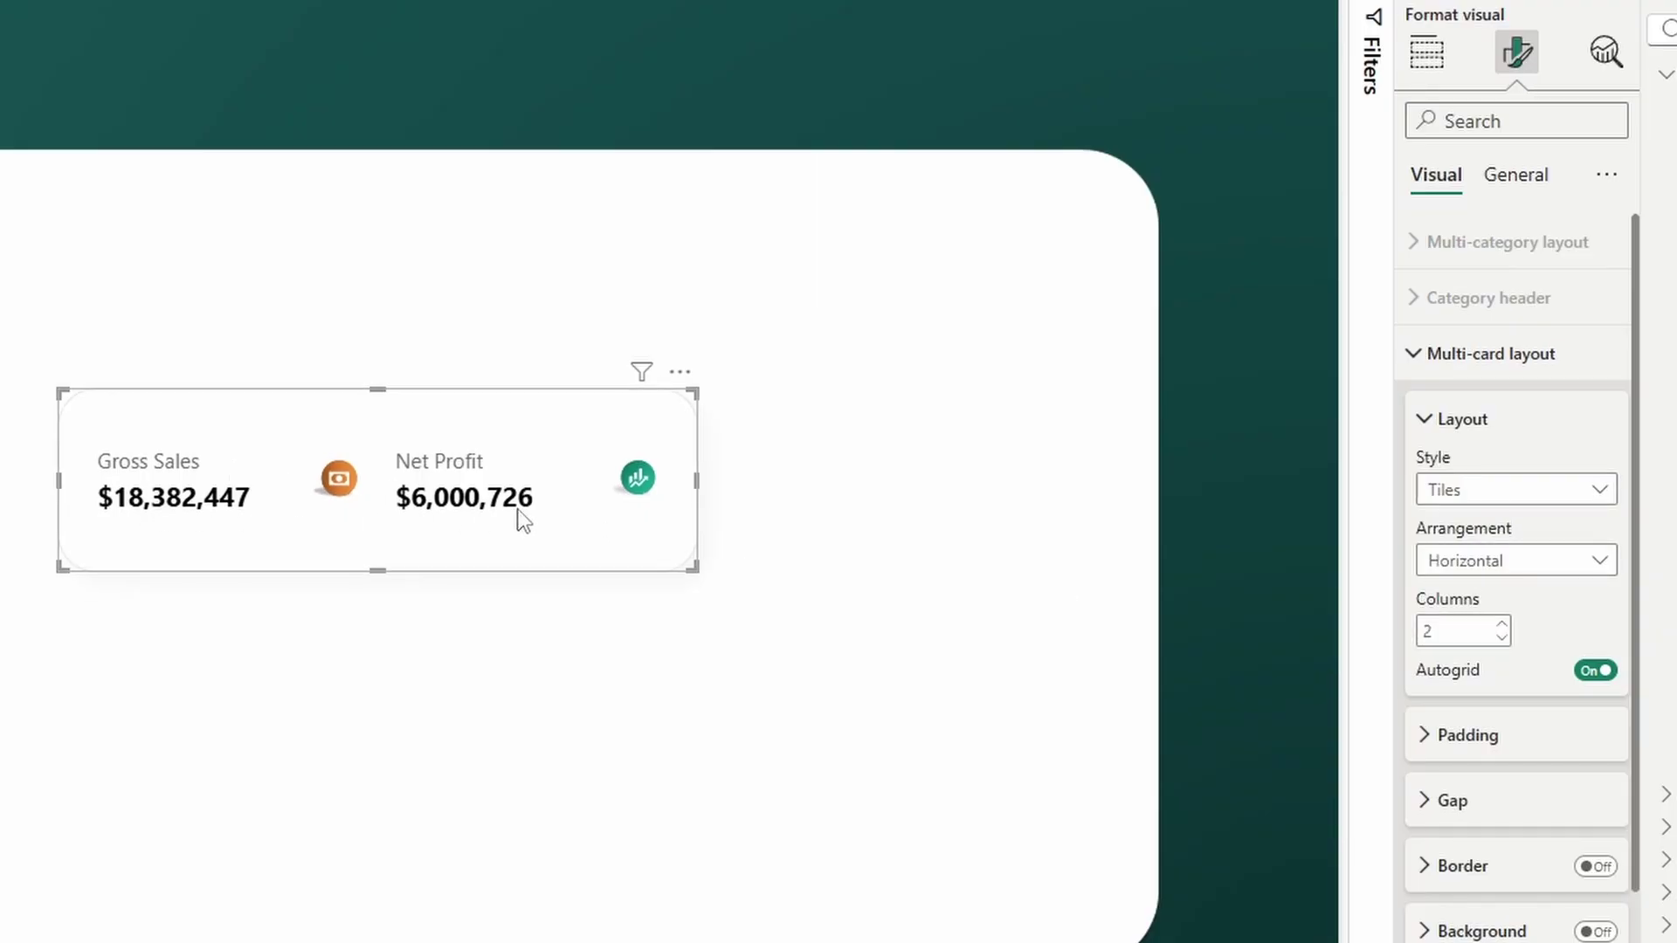
left_click(1426, 52)
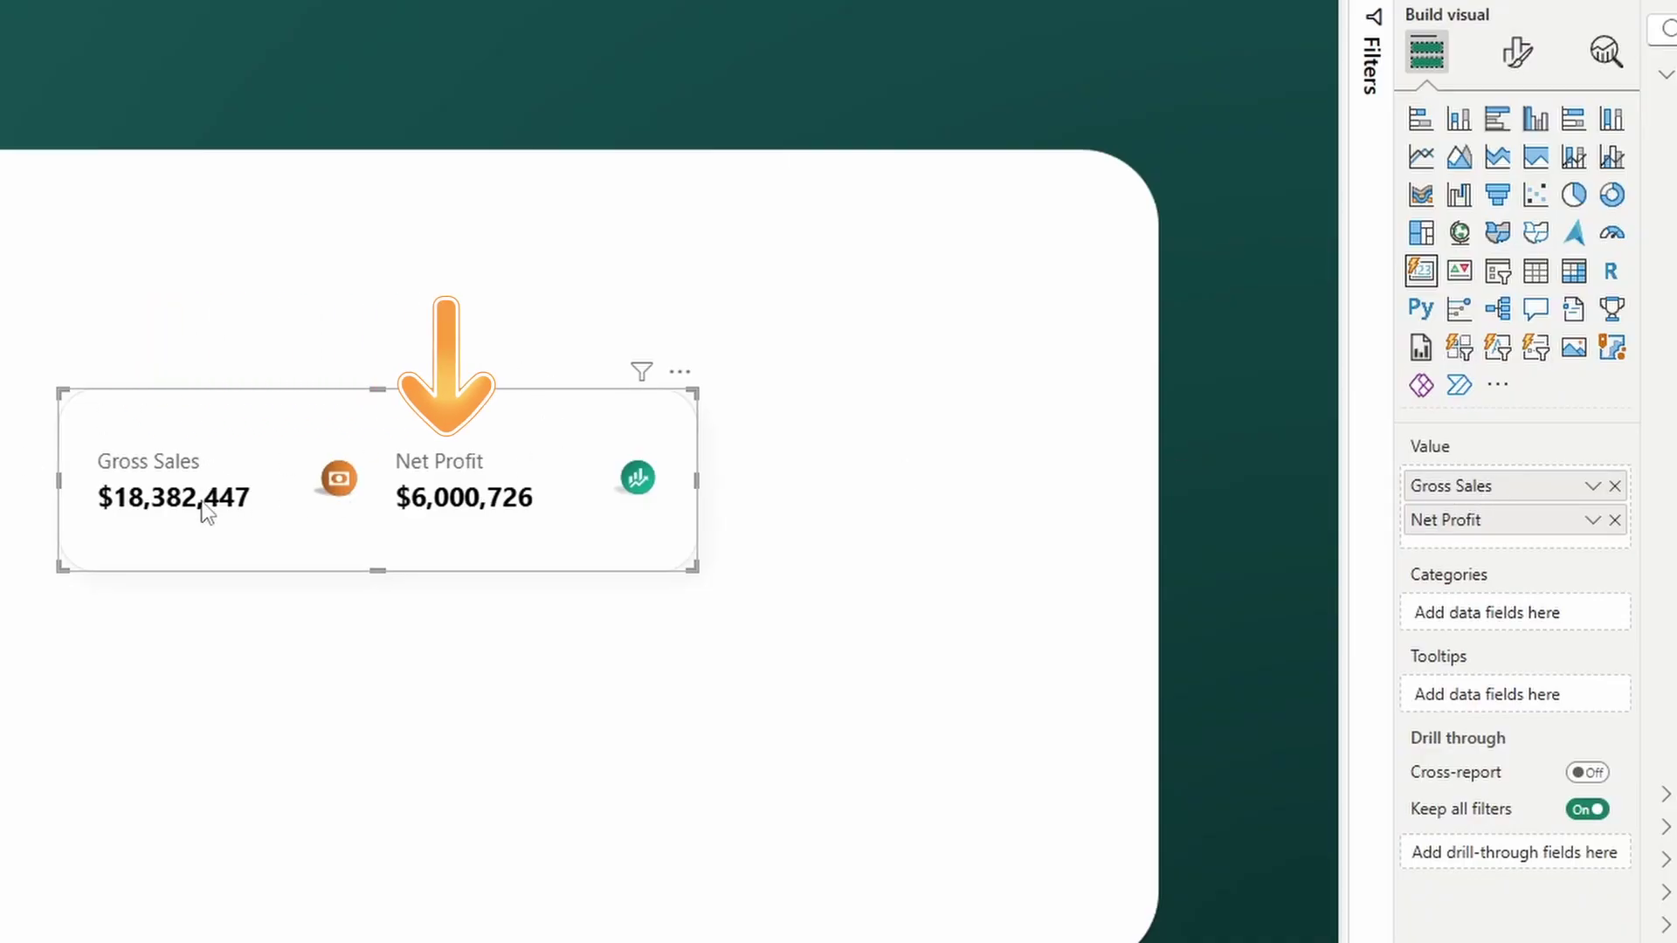
Step: Set the multi-card arrangement to Vertical and resize the visual narrower and taller
left_click(1518, 57)
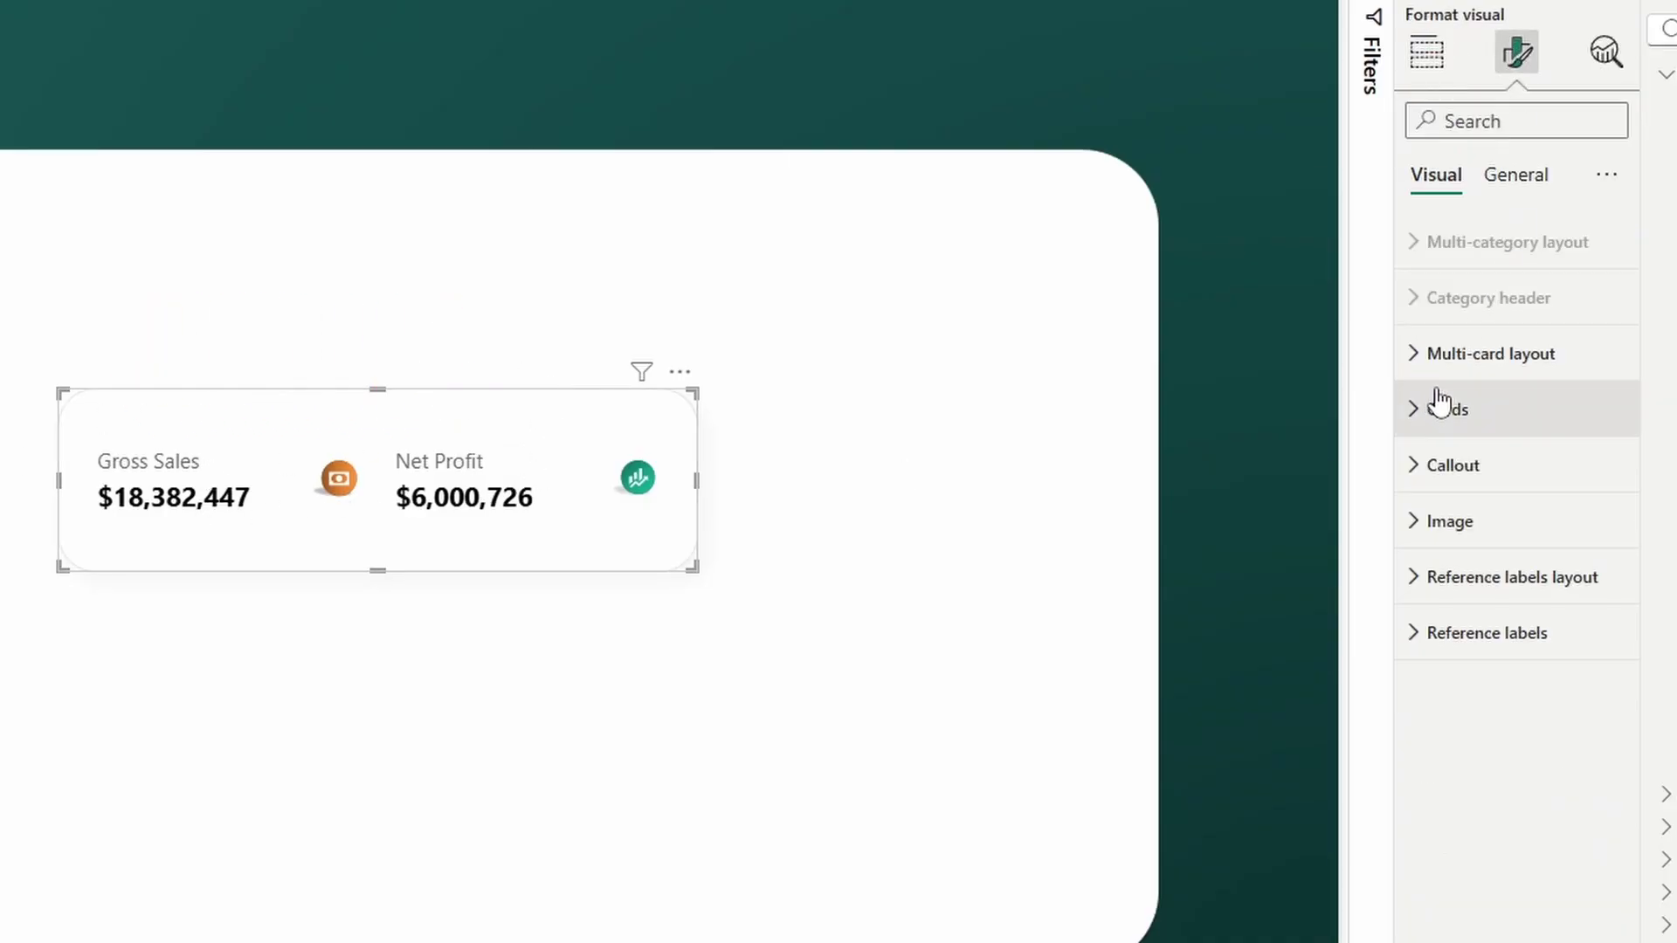
left_click(1489, 353)
left_click(1471, 563)
left_click(1475, 622)
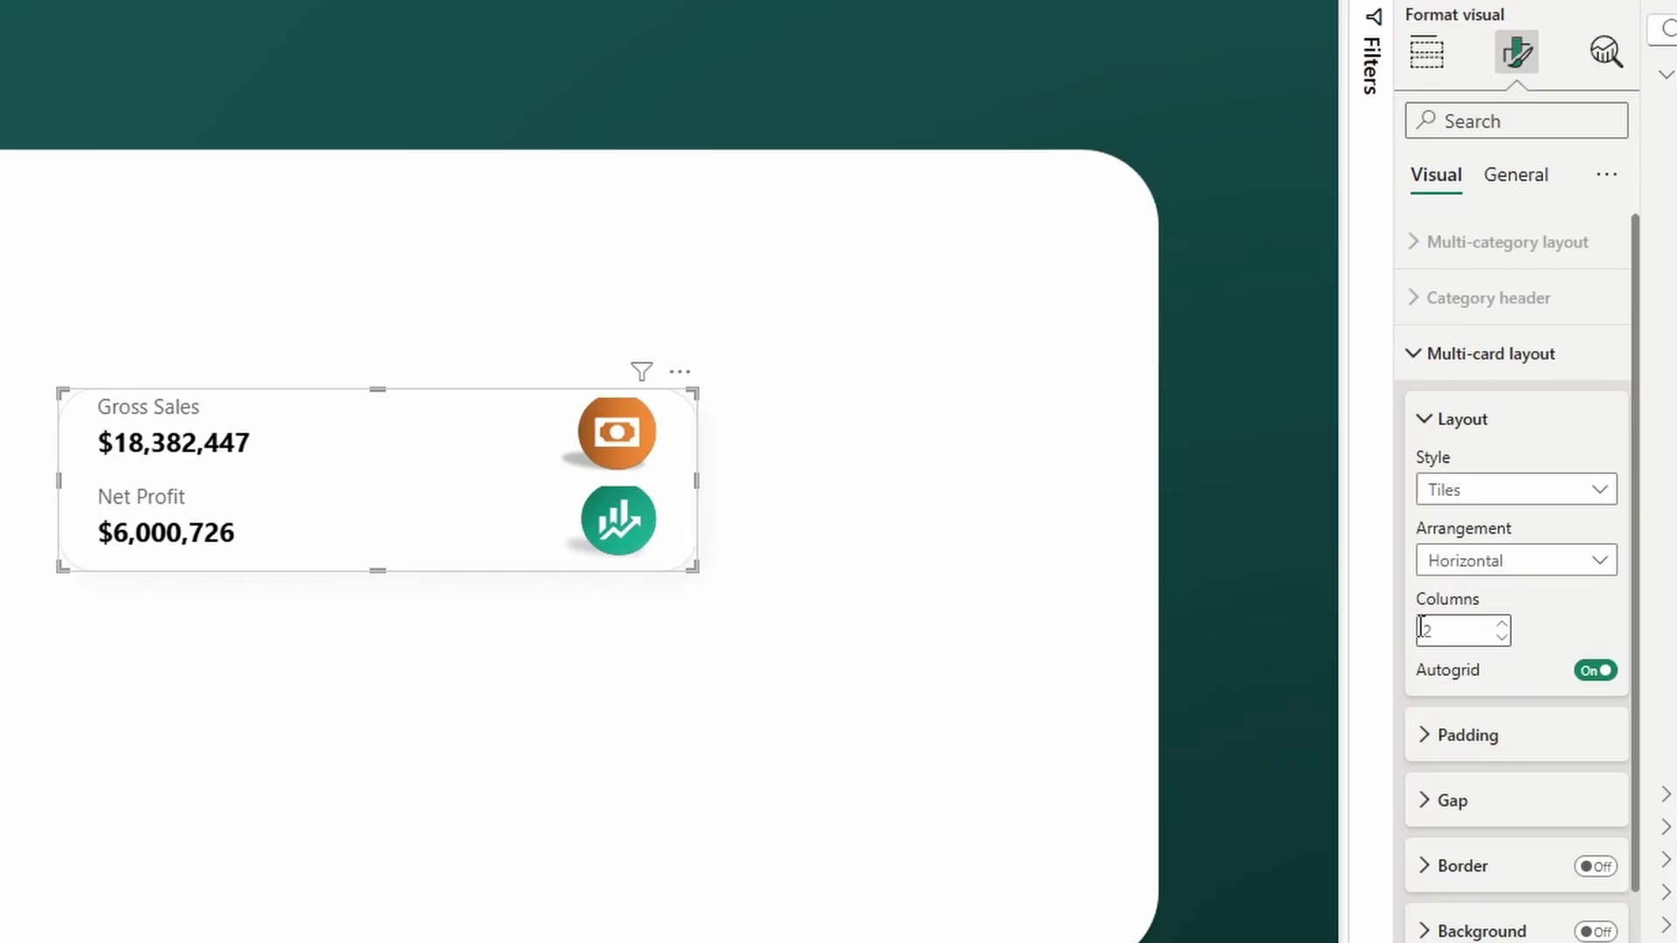
left_click_drag(698, 481, 423, 489)
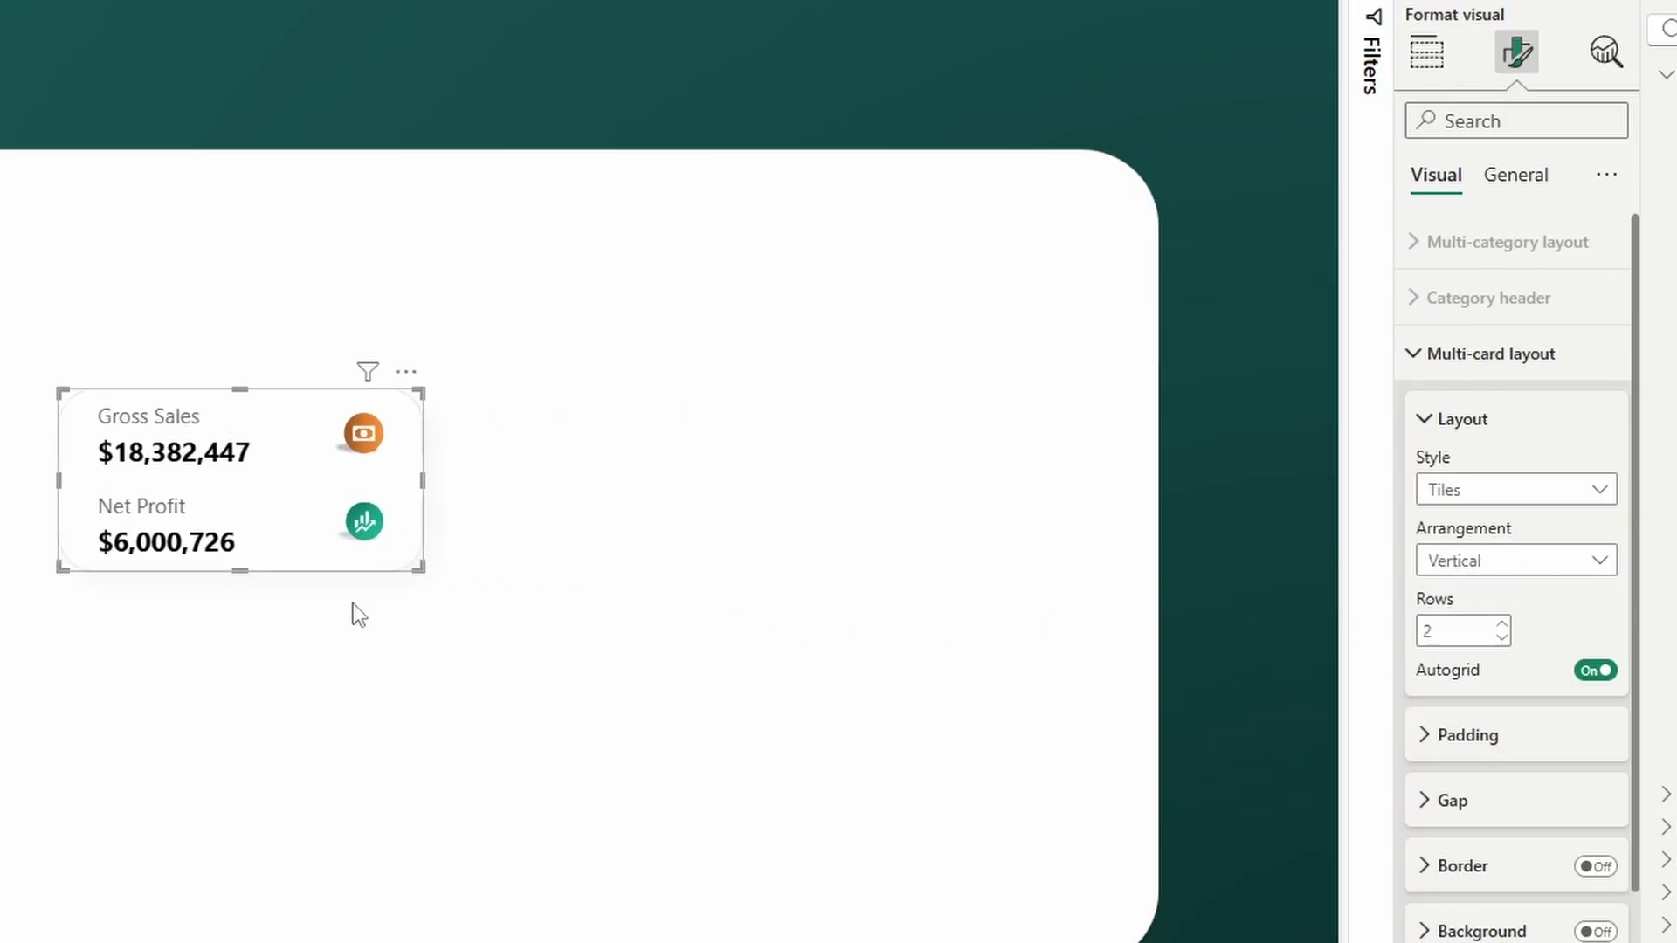
left_click_drag(238, 569, 374, 564)
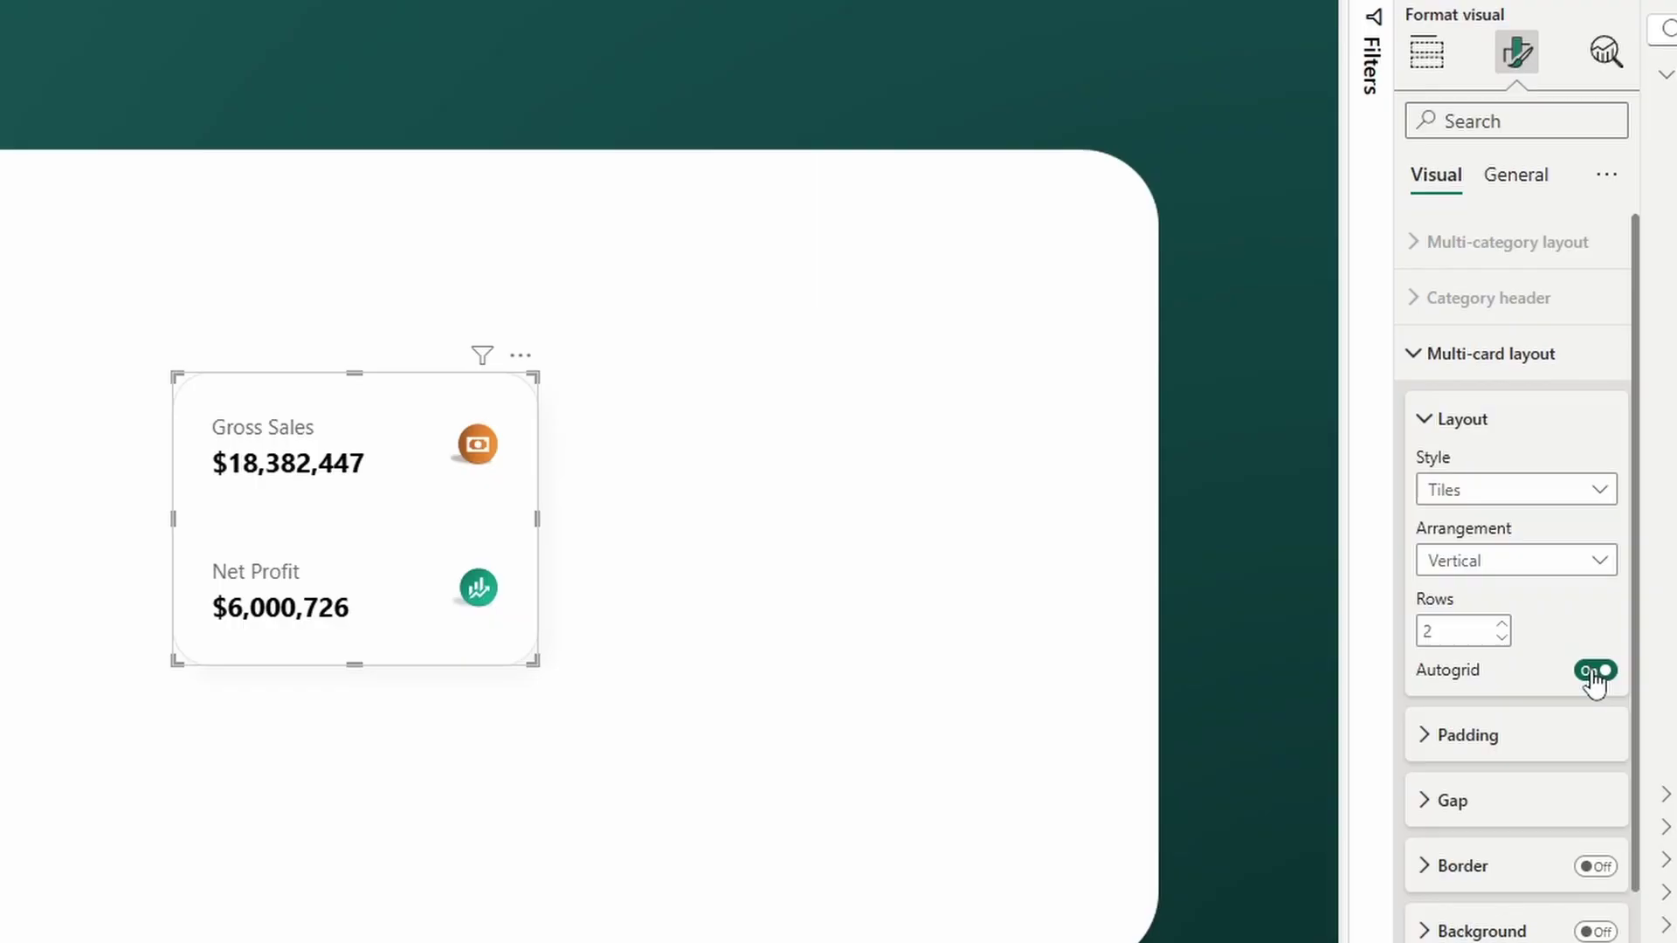
Step: Toggle Autogrid off and back on, leaving Rows at 2
left_click(1593, 672)
left_click(1508, 635)
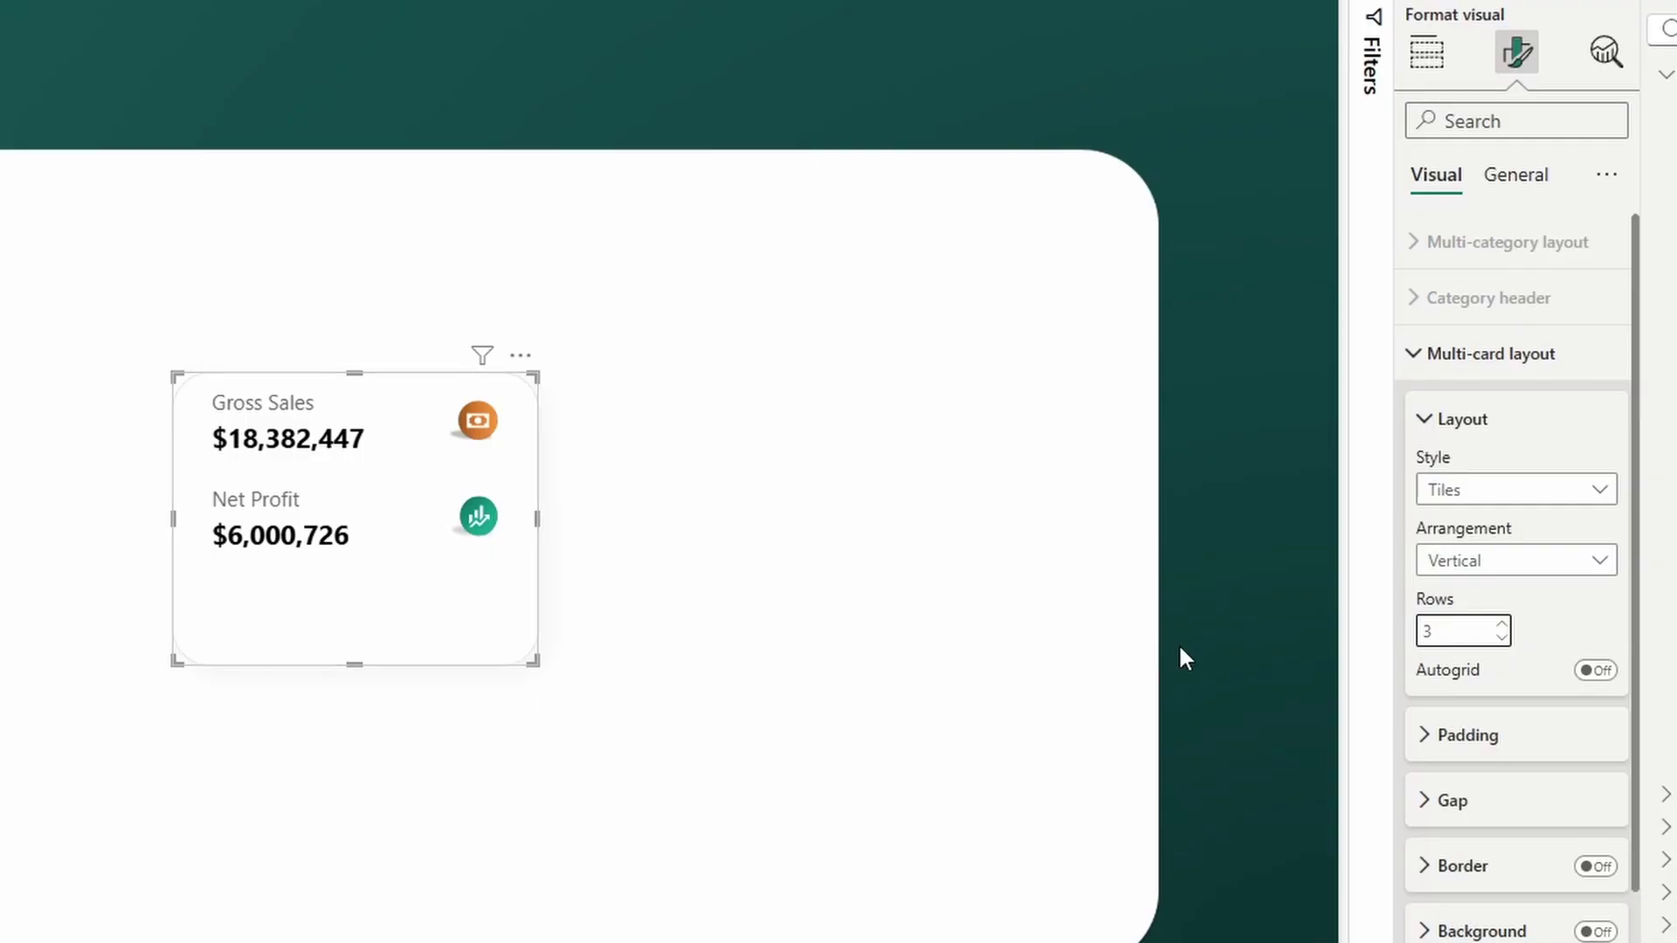
left_click(1600, 673)
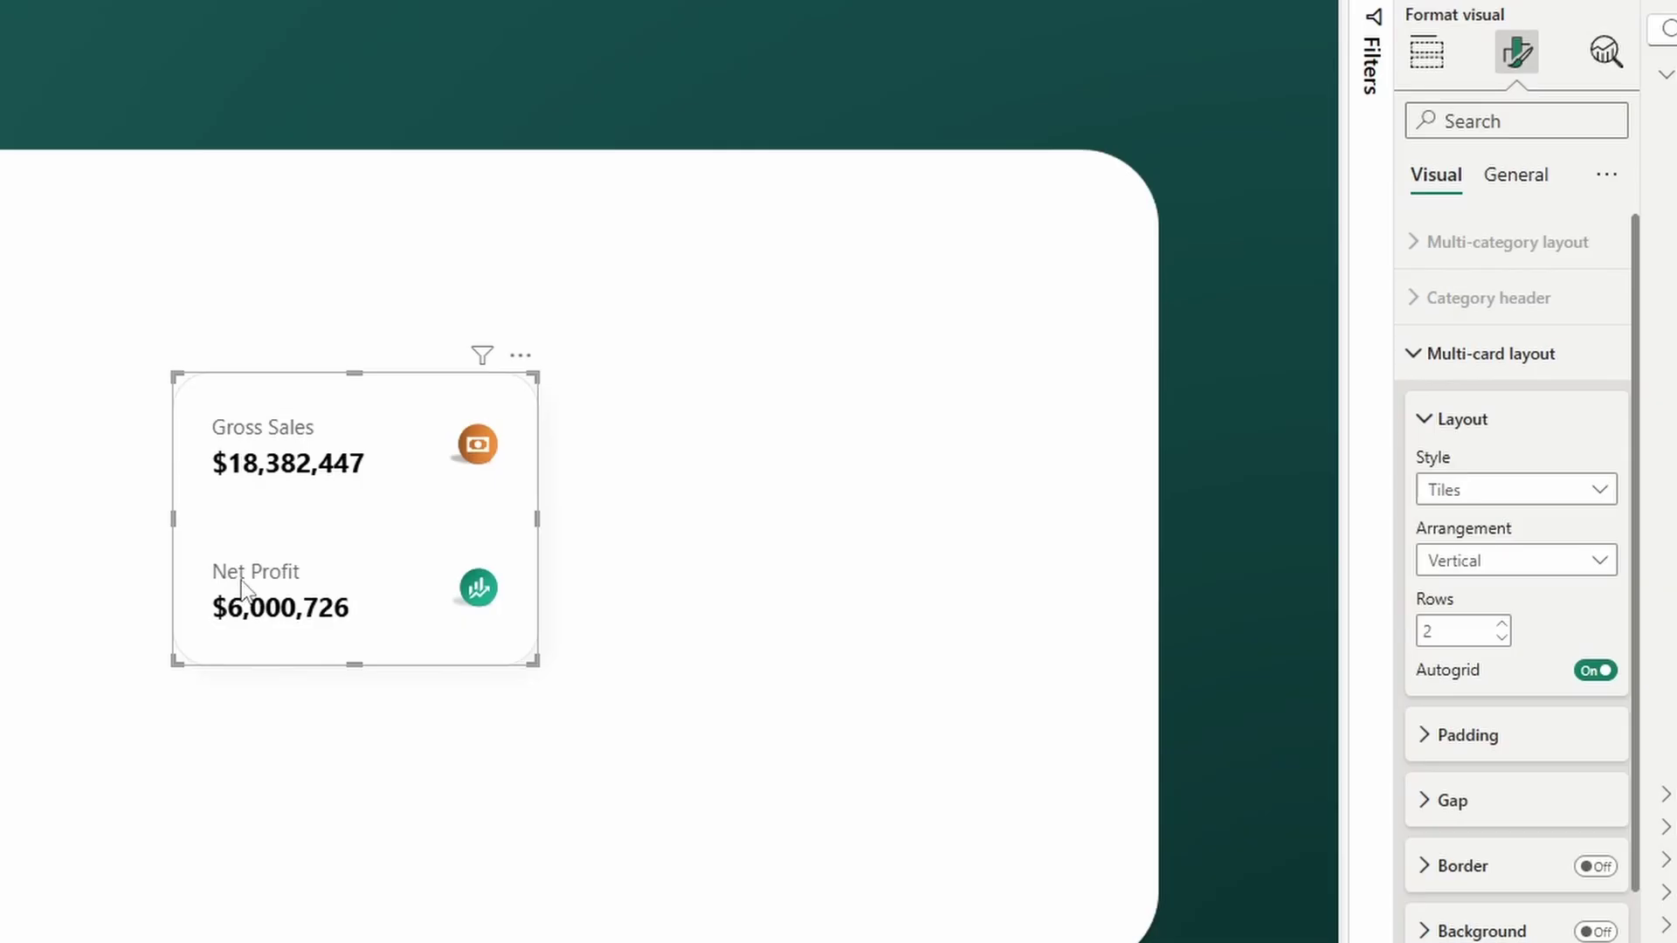
Step: Switch the card arrangement back to Horizontal
left_click(1454, 563)
left_click(1467, 595)
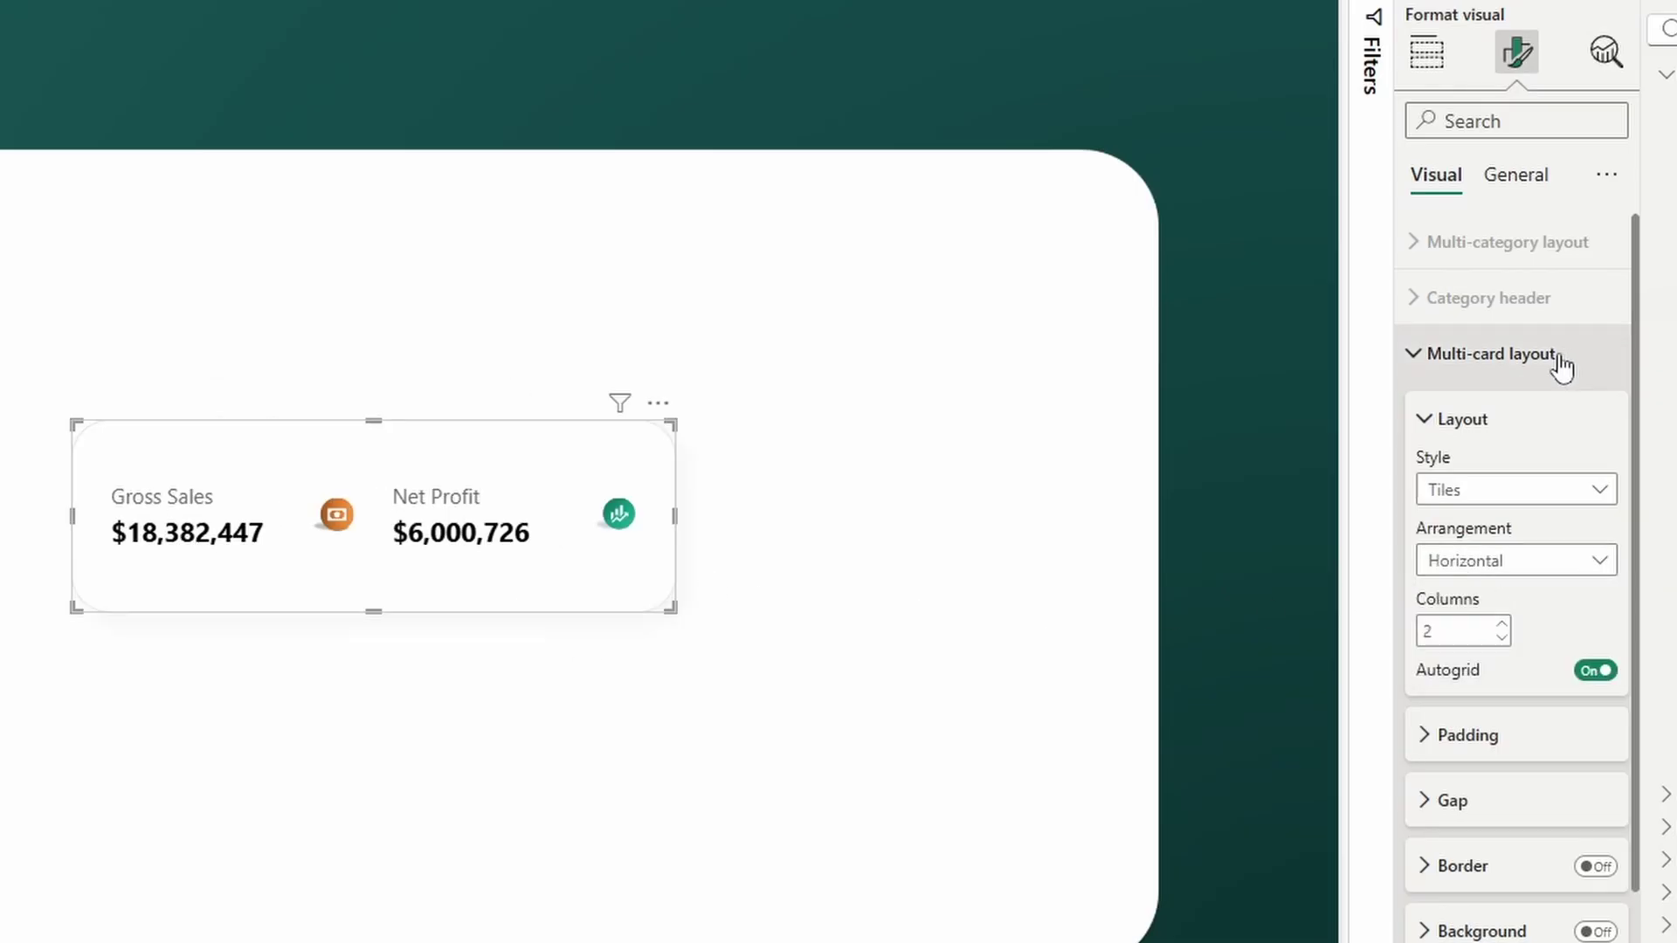
left_click(1533, 375)
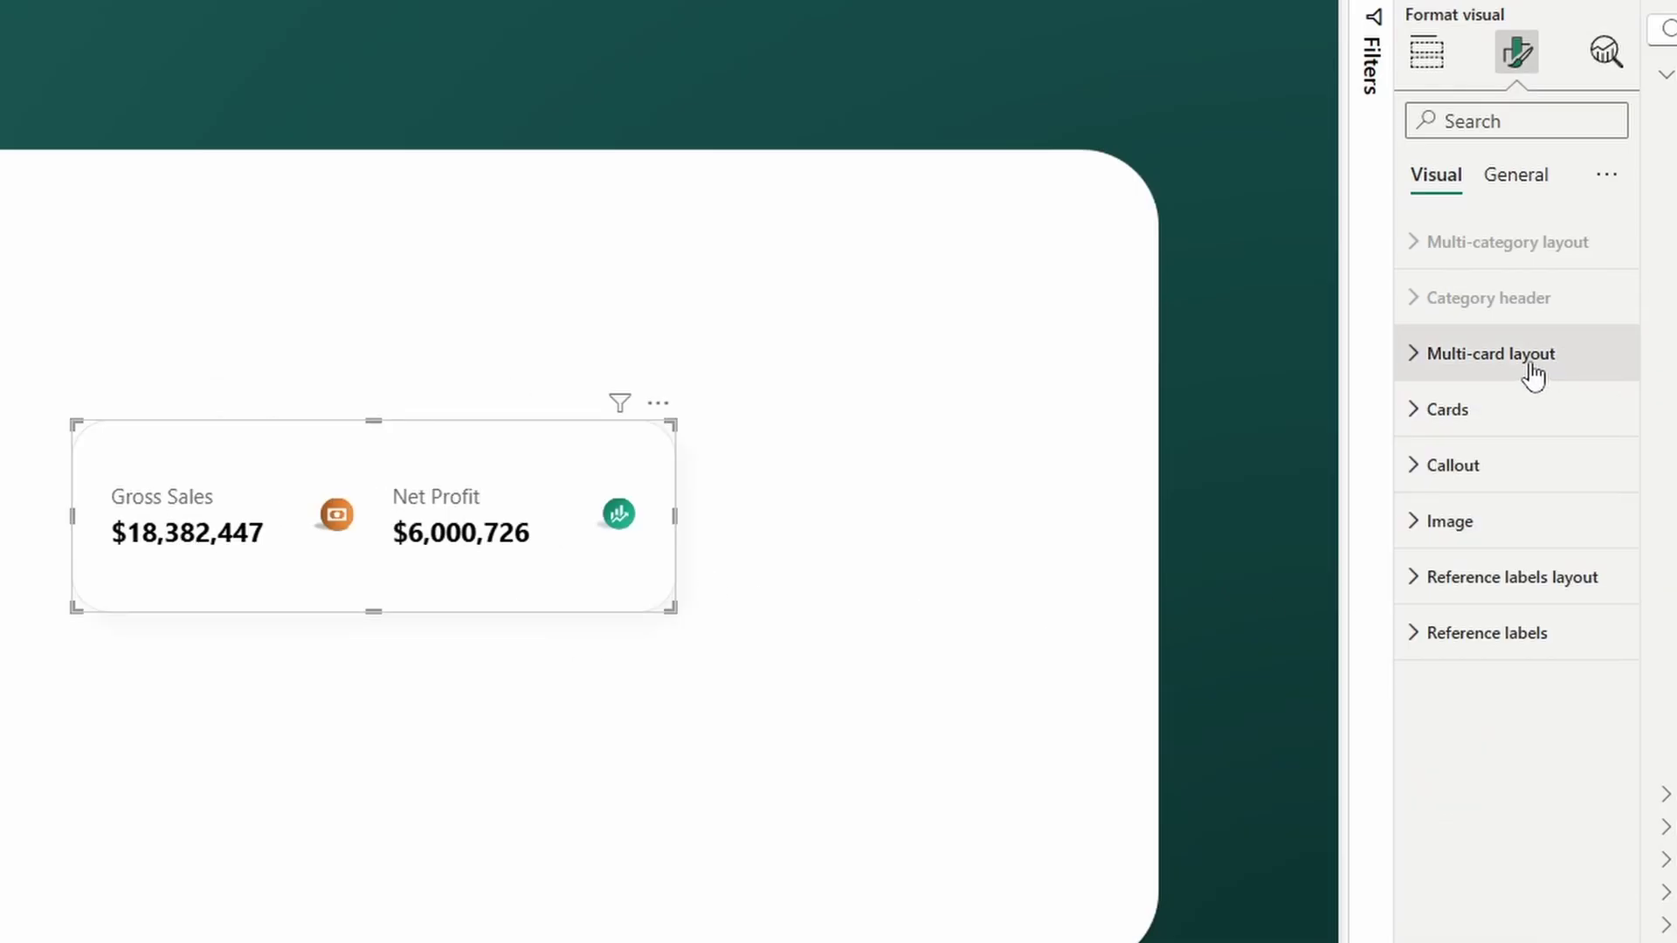
left_click(1533, 376)
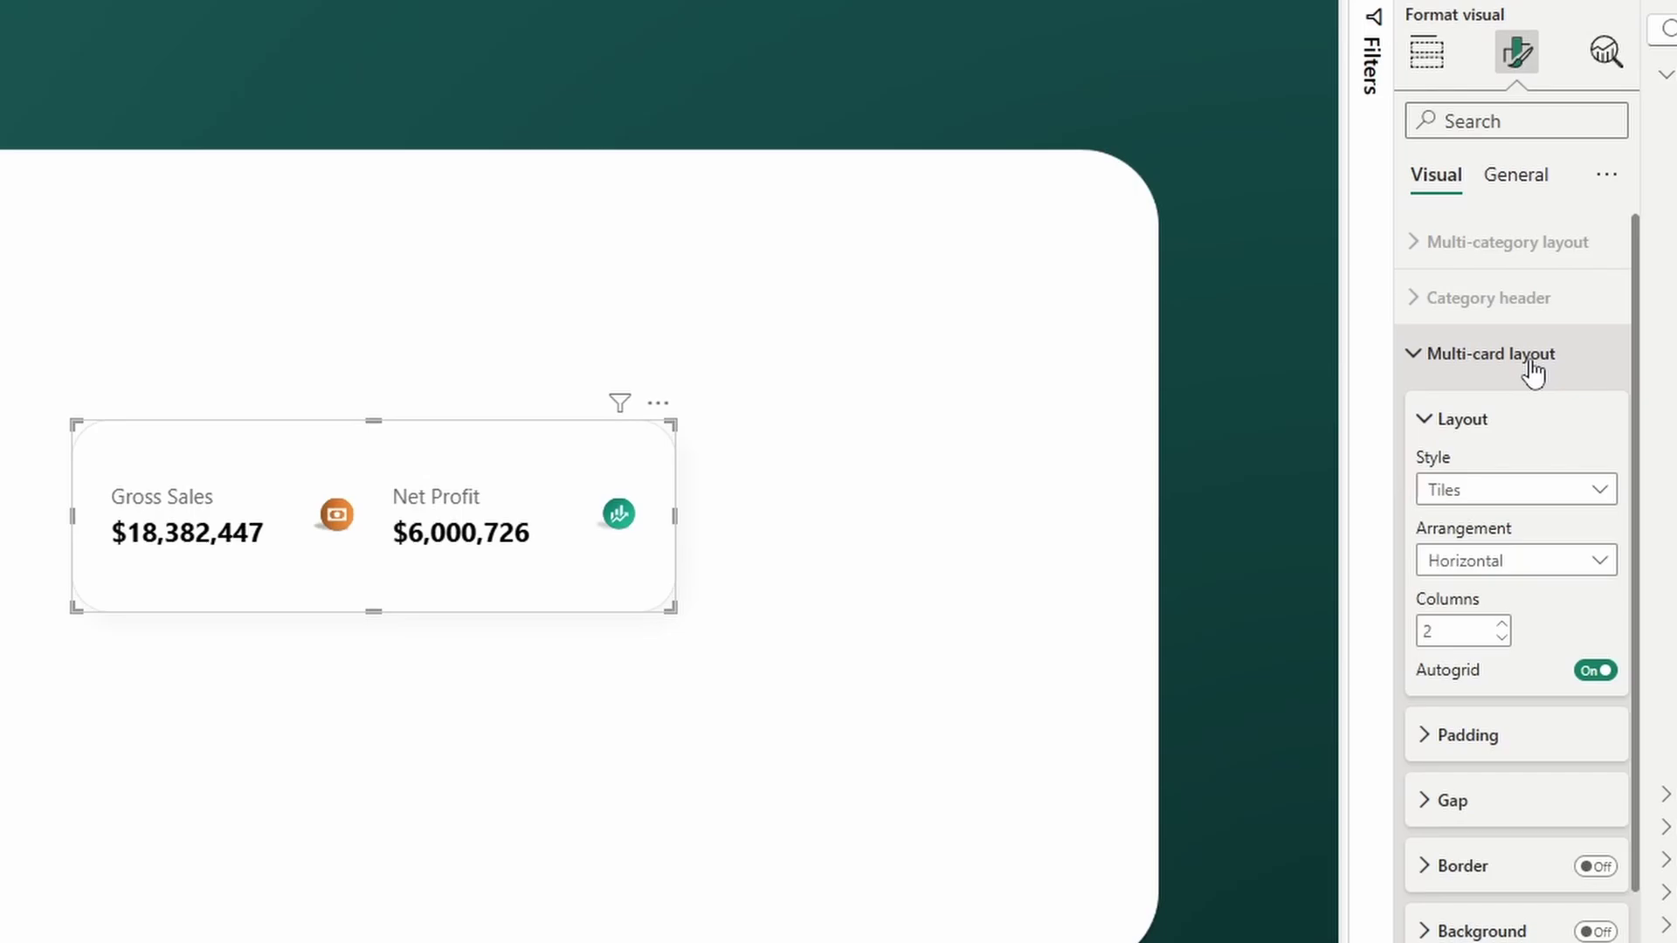
left_click(1441, 423)
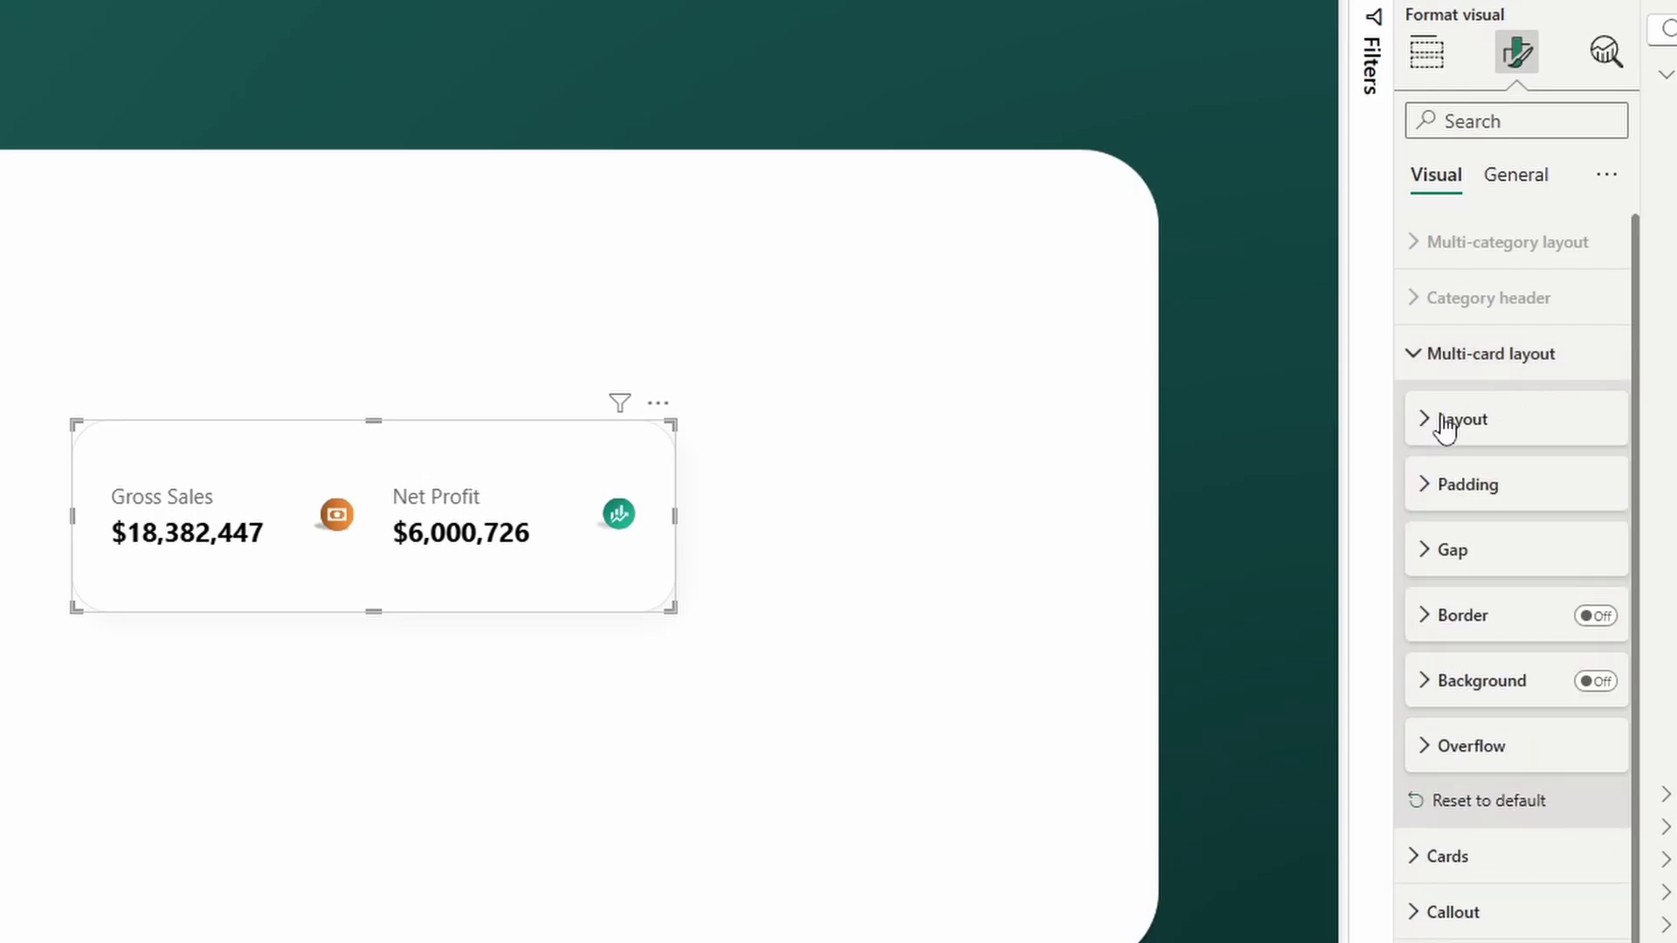
Step: Try 20 px left padding and a 20 px horizontal gap between cards
left_click(1458, 483)
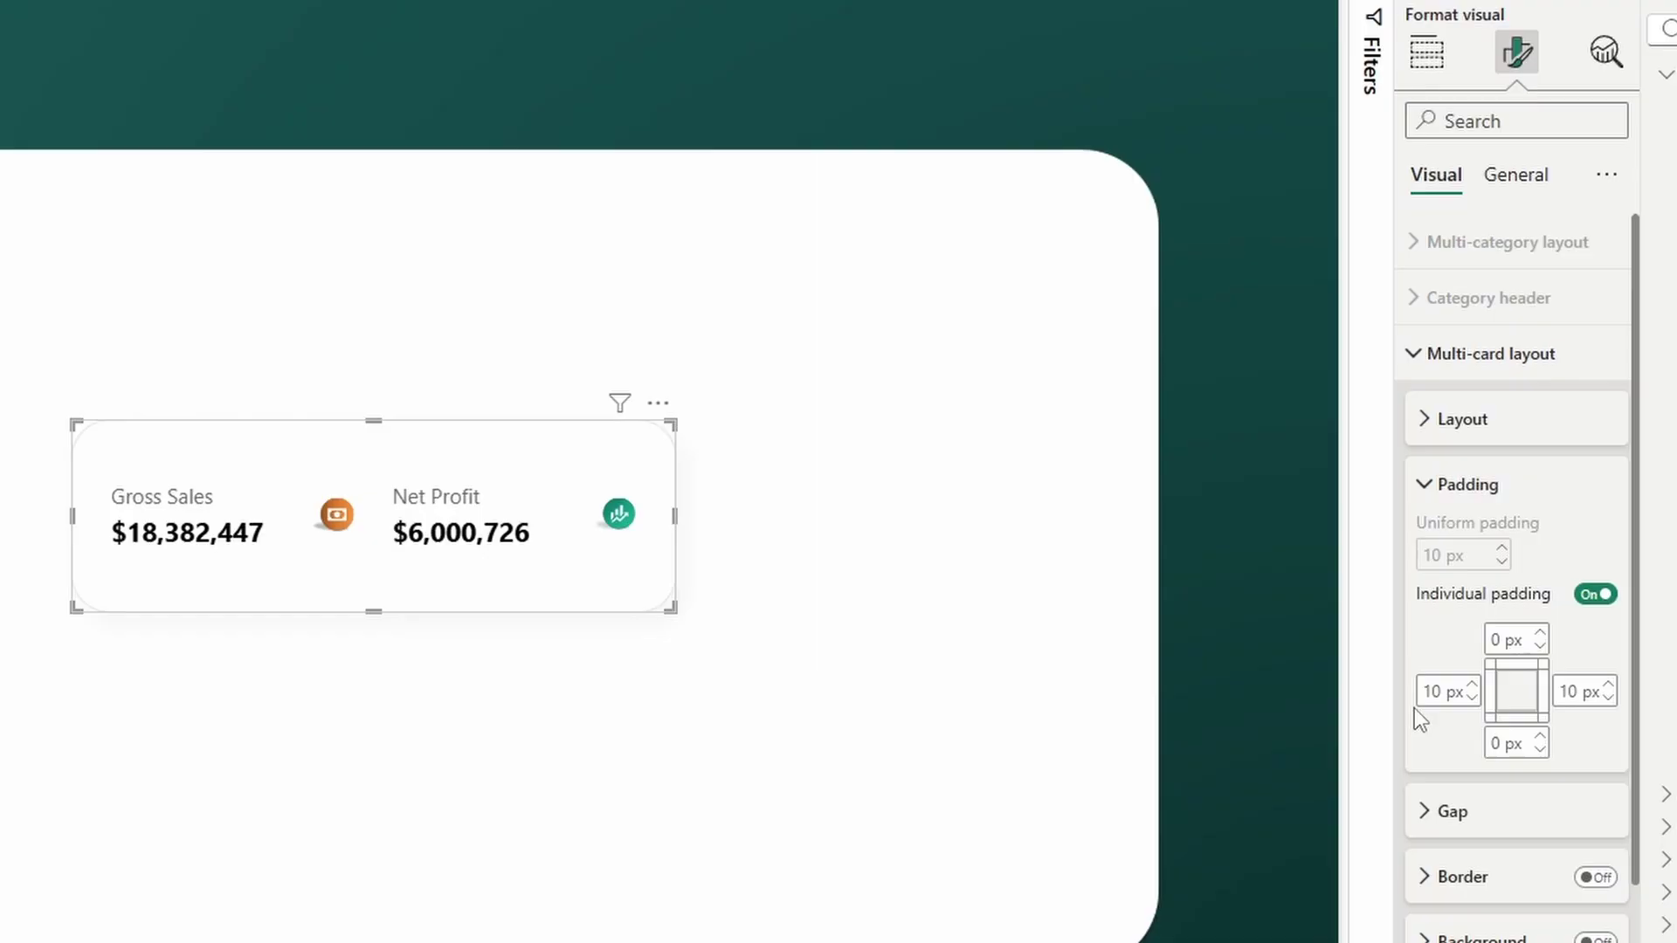
left_click(1433, 696)
type("20")
key("Return")
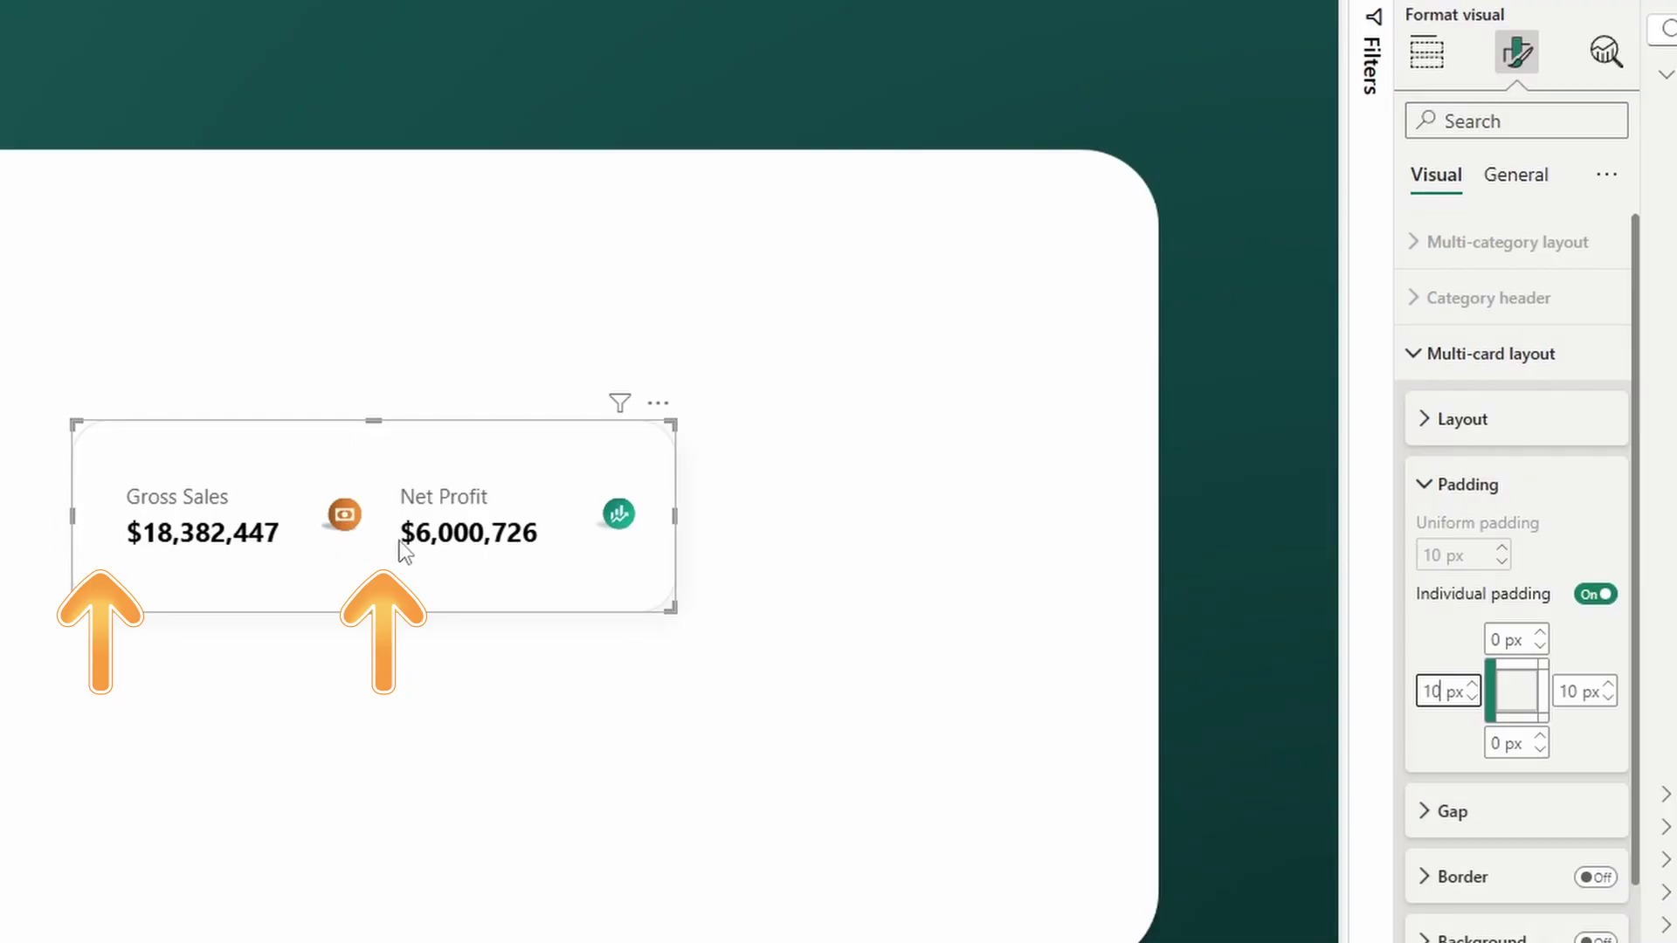
left_click(1506, 816)
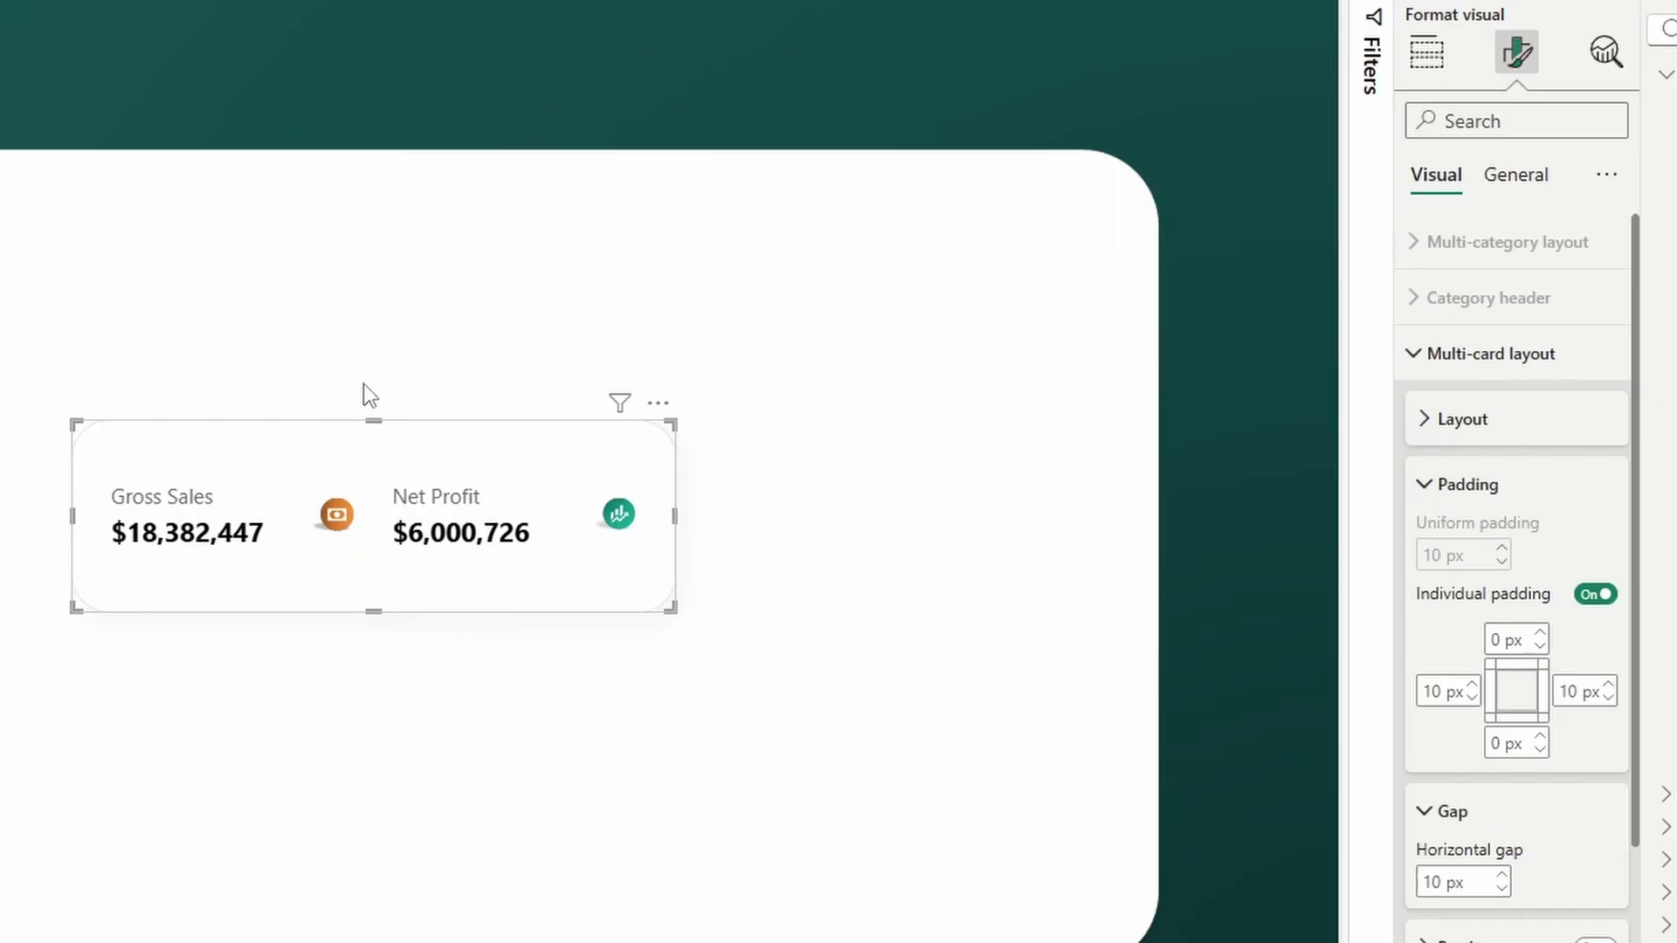
double_click(1432, 883)
type("20")
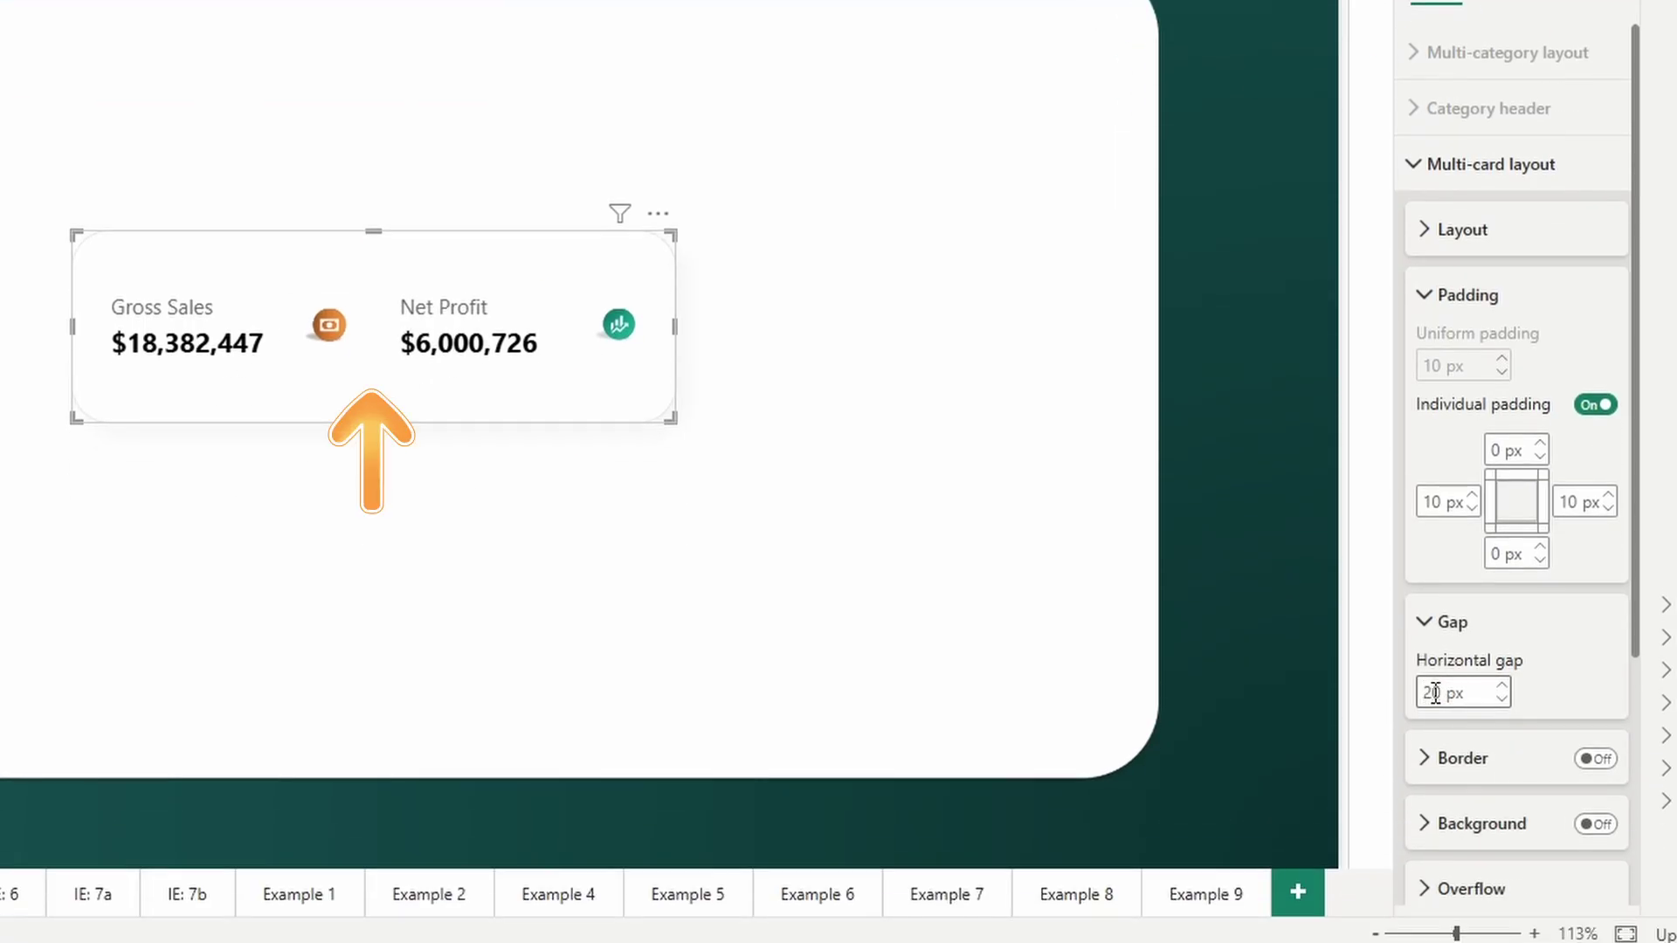
key("BackSpace")
key("BackSpace")
Step: Set the horizontal gap back to 10 px and try a border on the cards
type("10")
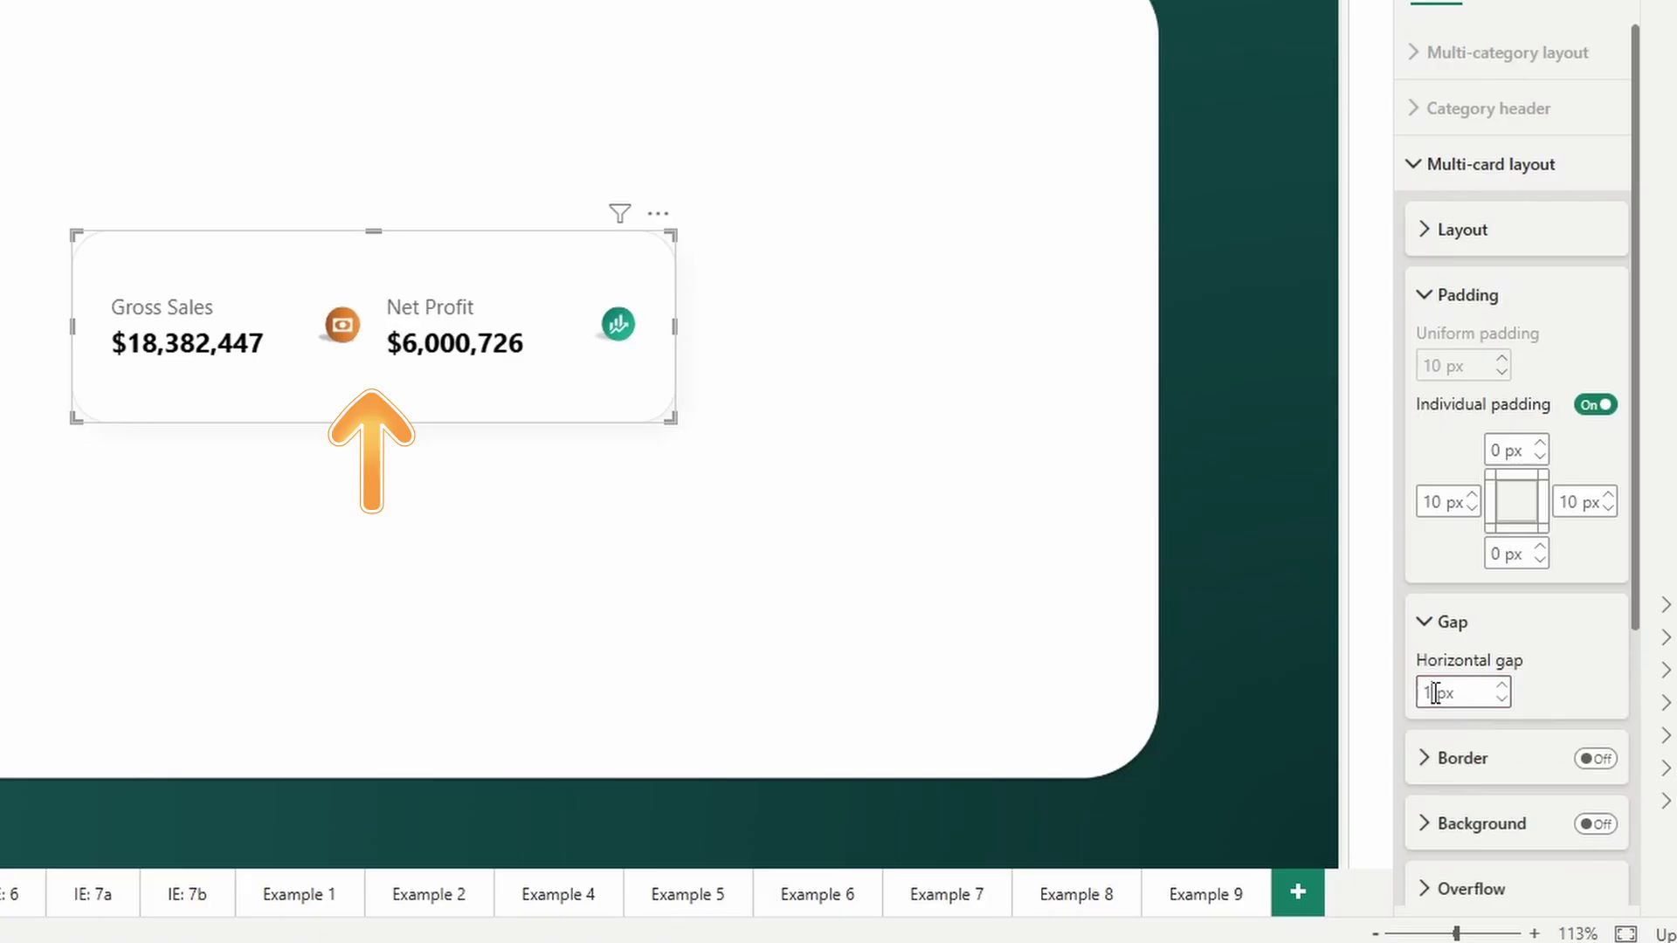
left_click(1606, 758)
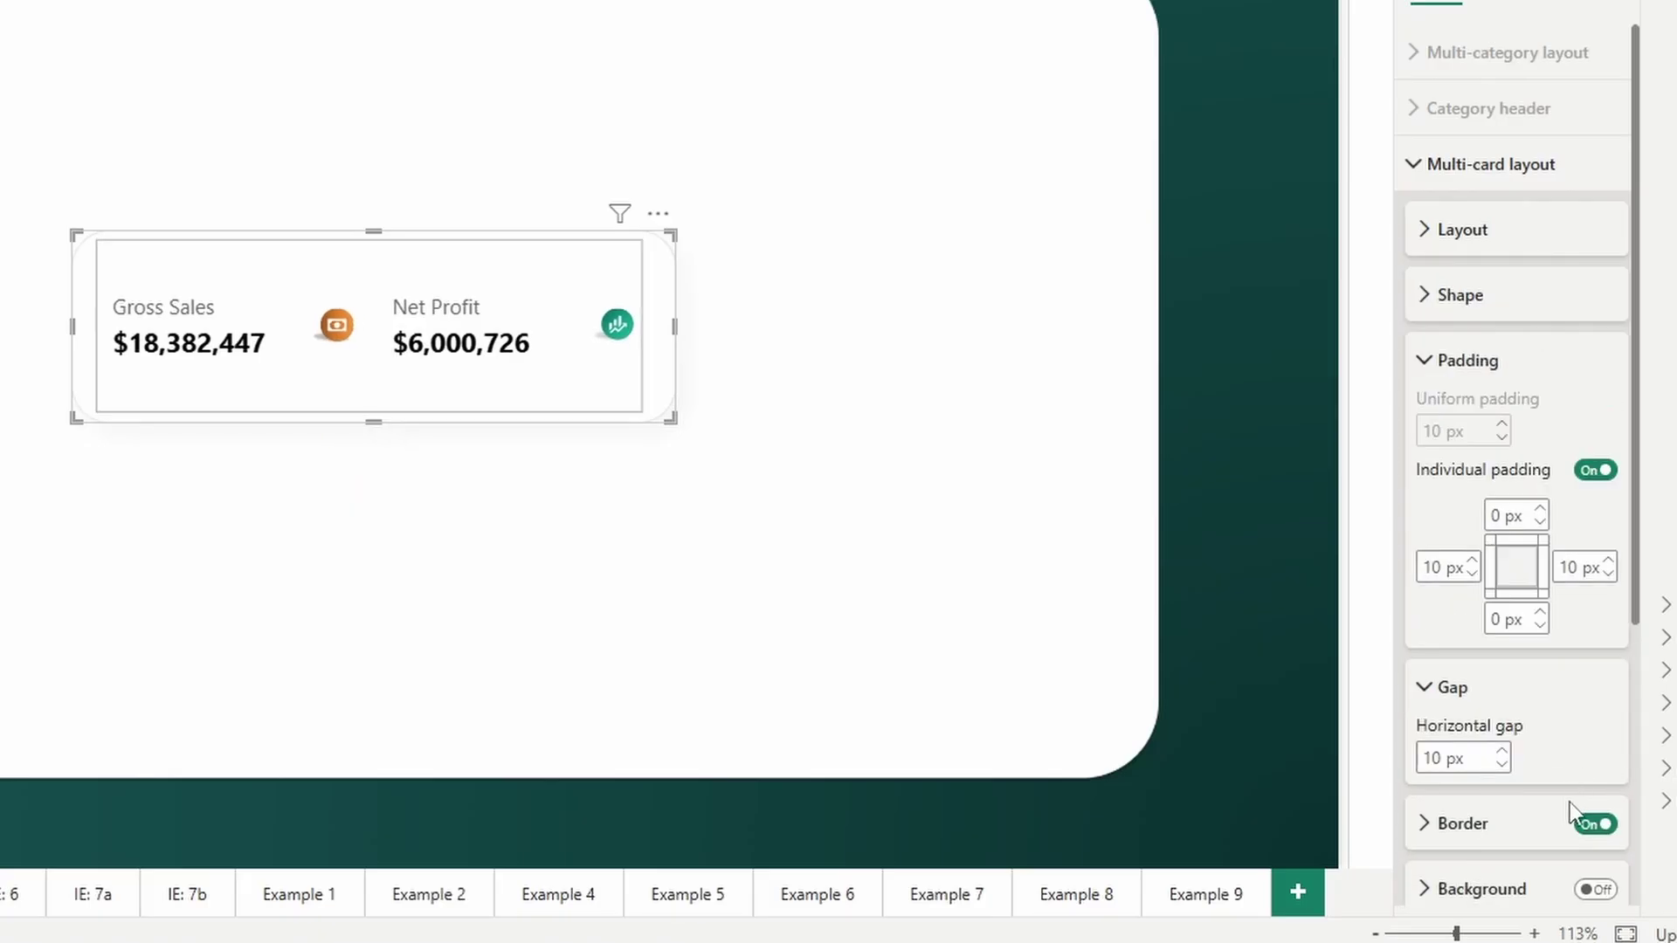
left_click(1583, 822)
scroll(1571, 786, "down", 5)
Step: Turn on a white card background at 100% transparency
left_click(1598, 480)
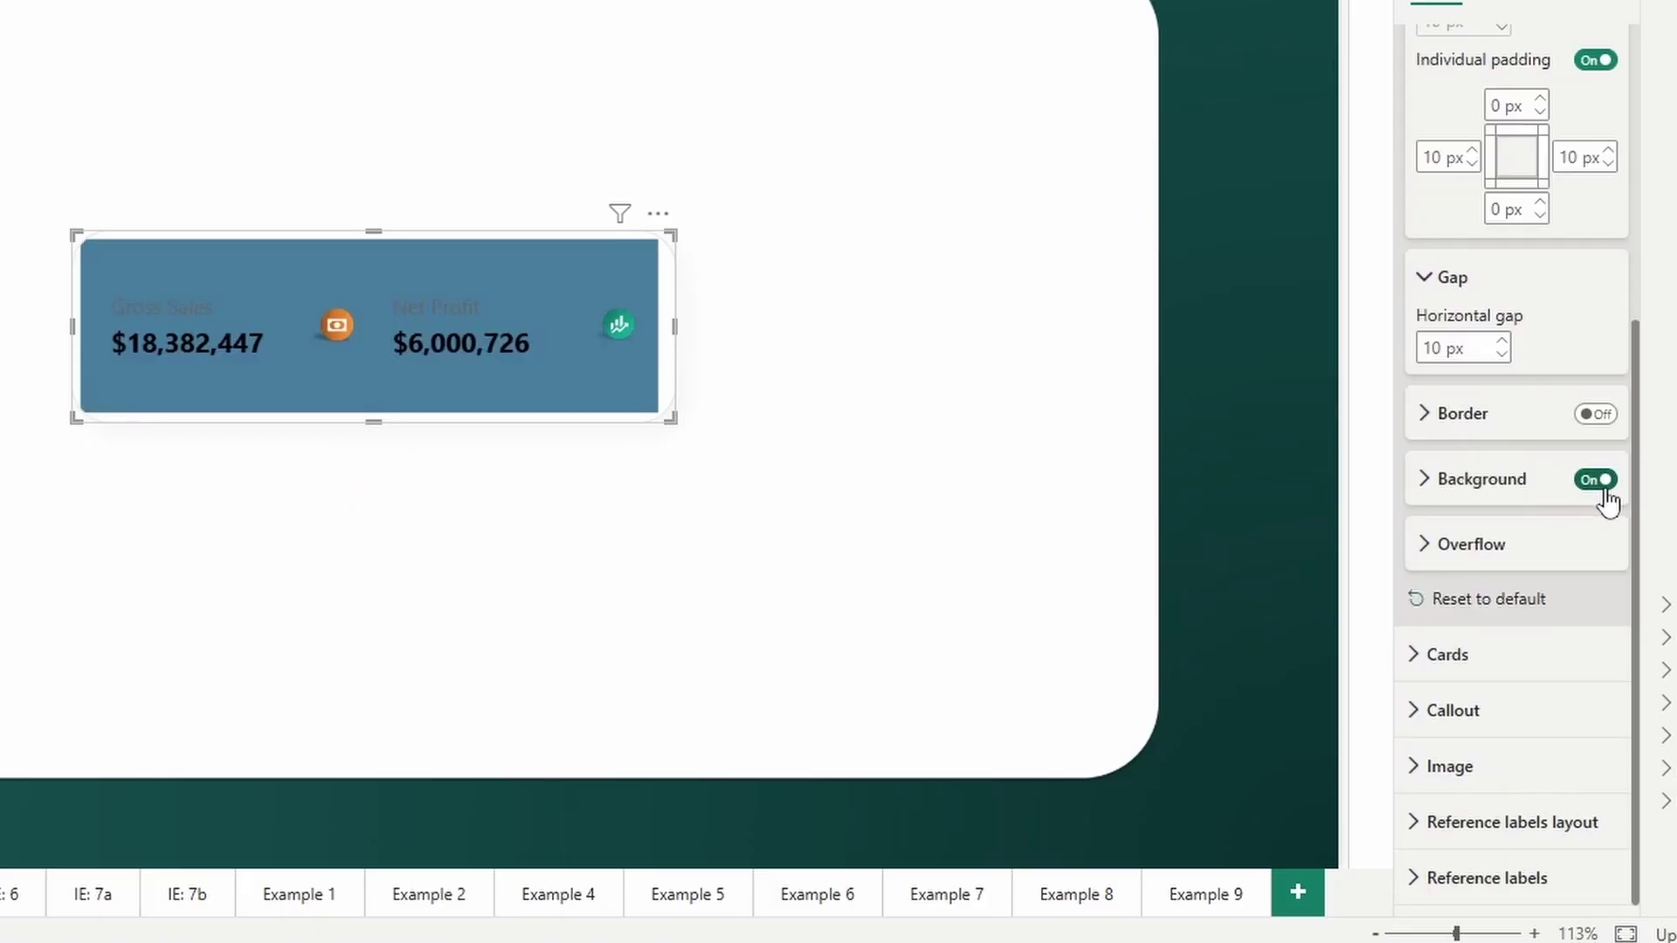
left_click(1492, 482)
mouse_move(1504, 641)
left_mouse_down()
mouse_move(1577, 642)
mouse_move(1482, 655)
left_mouse_up()
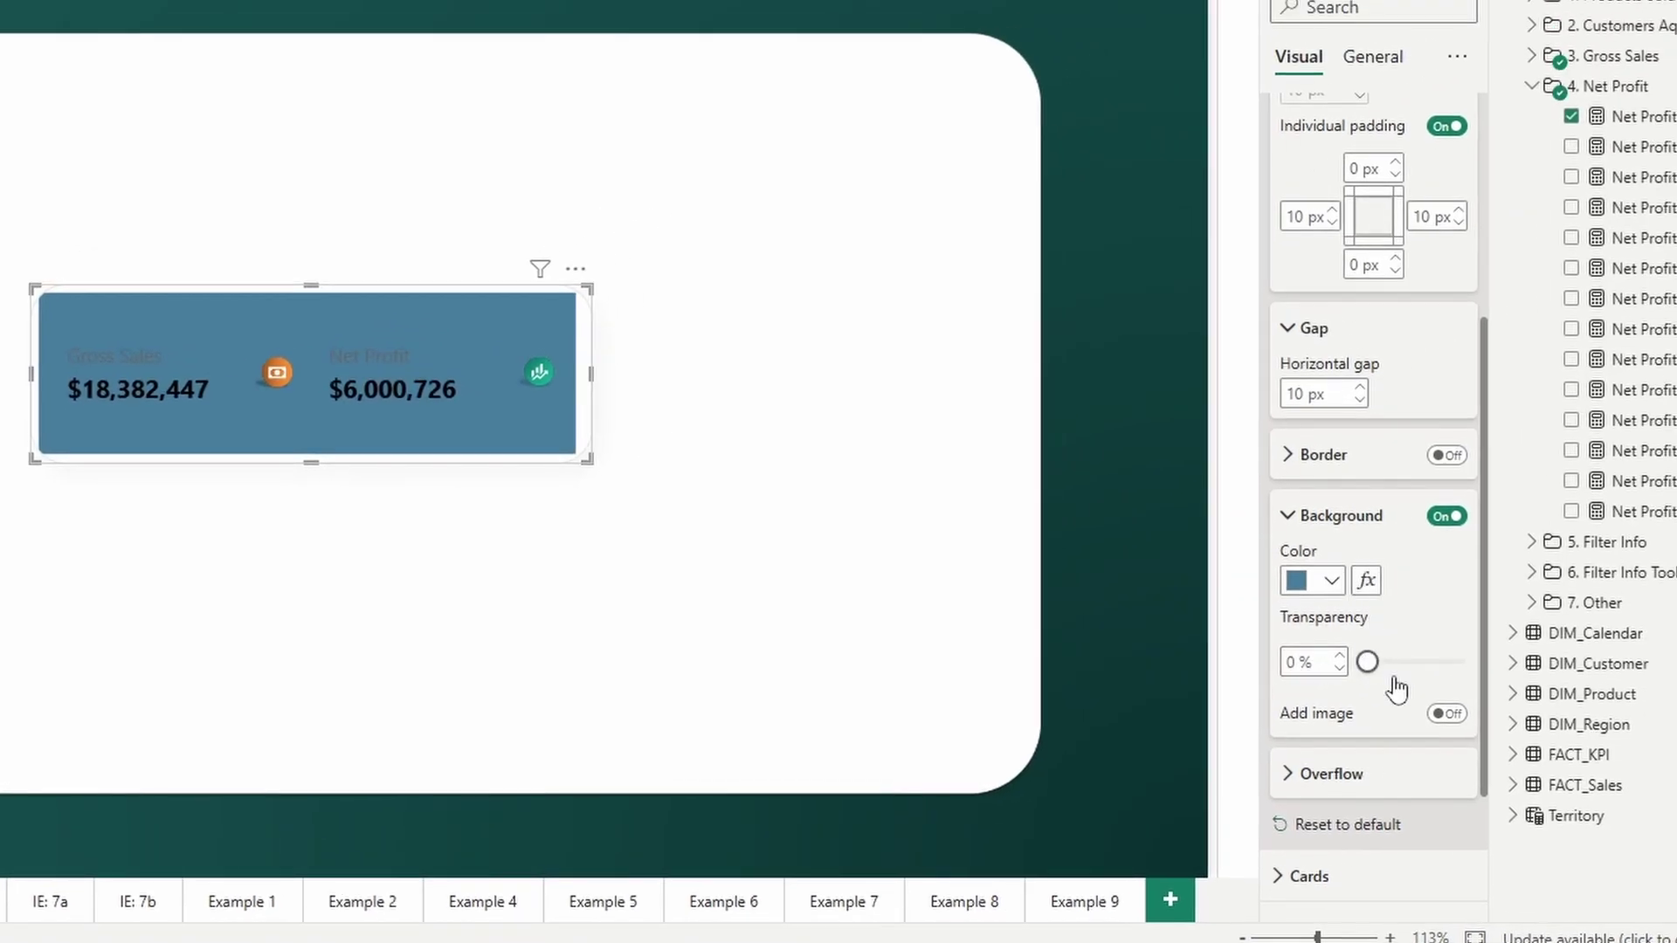
left_click(1334, 596)
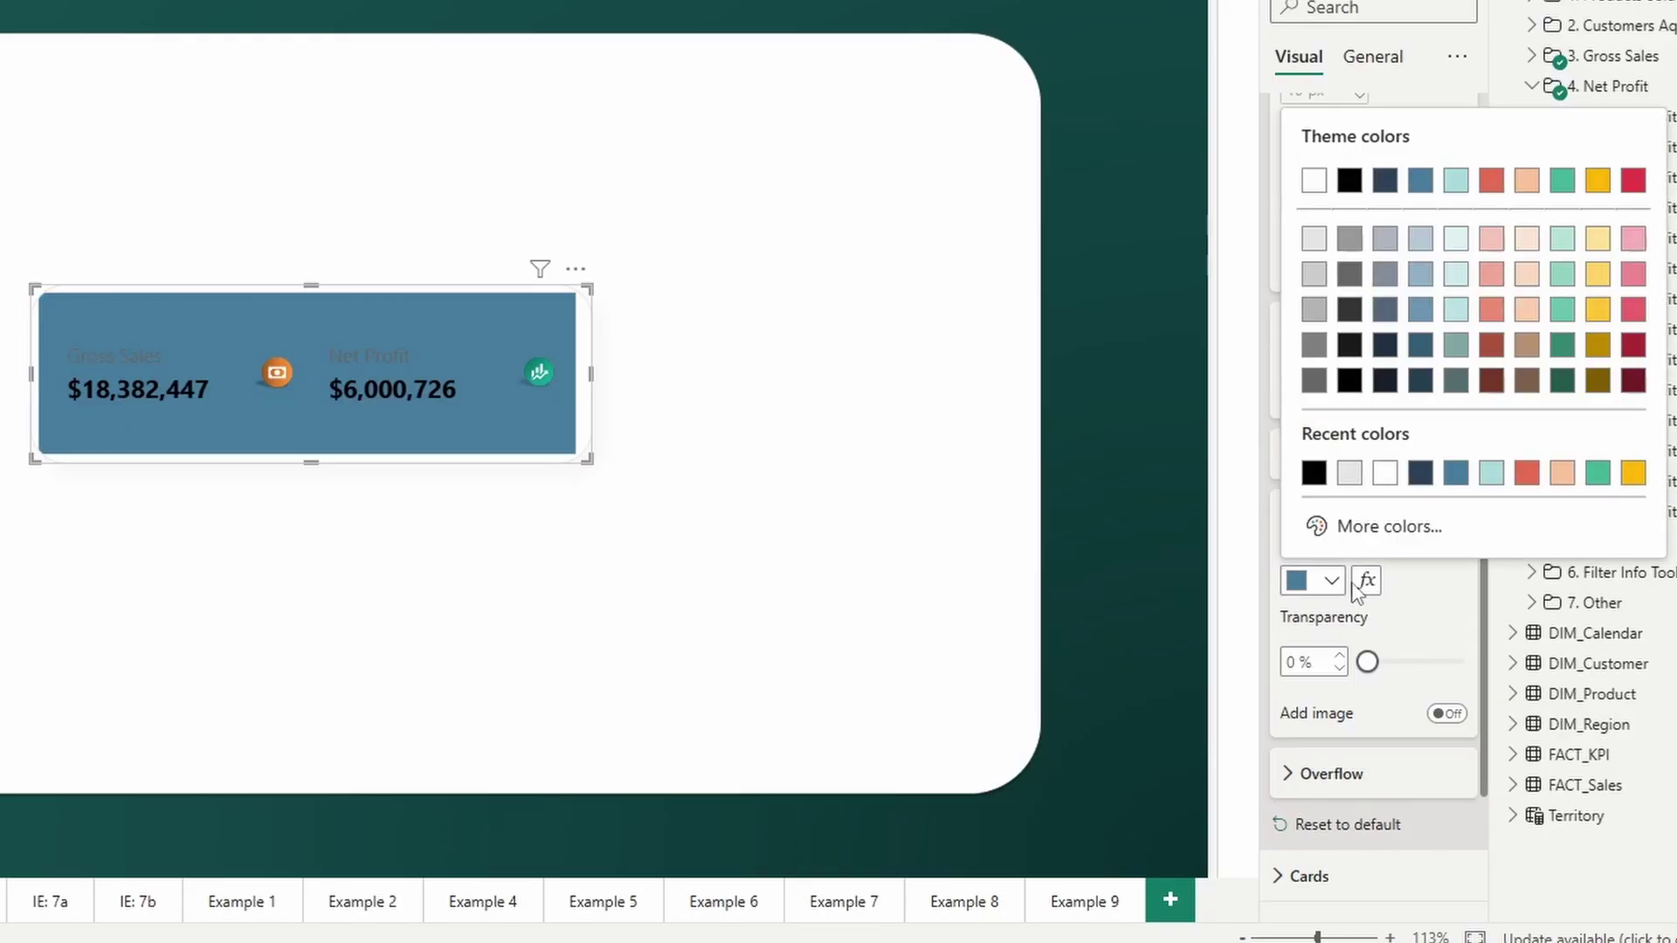
left_click(1301, 166)
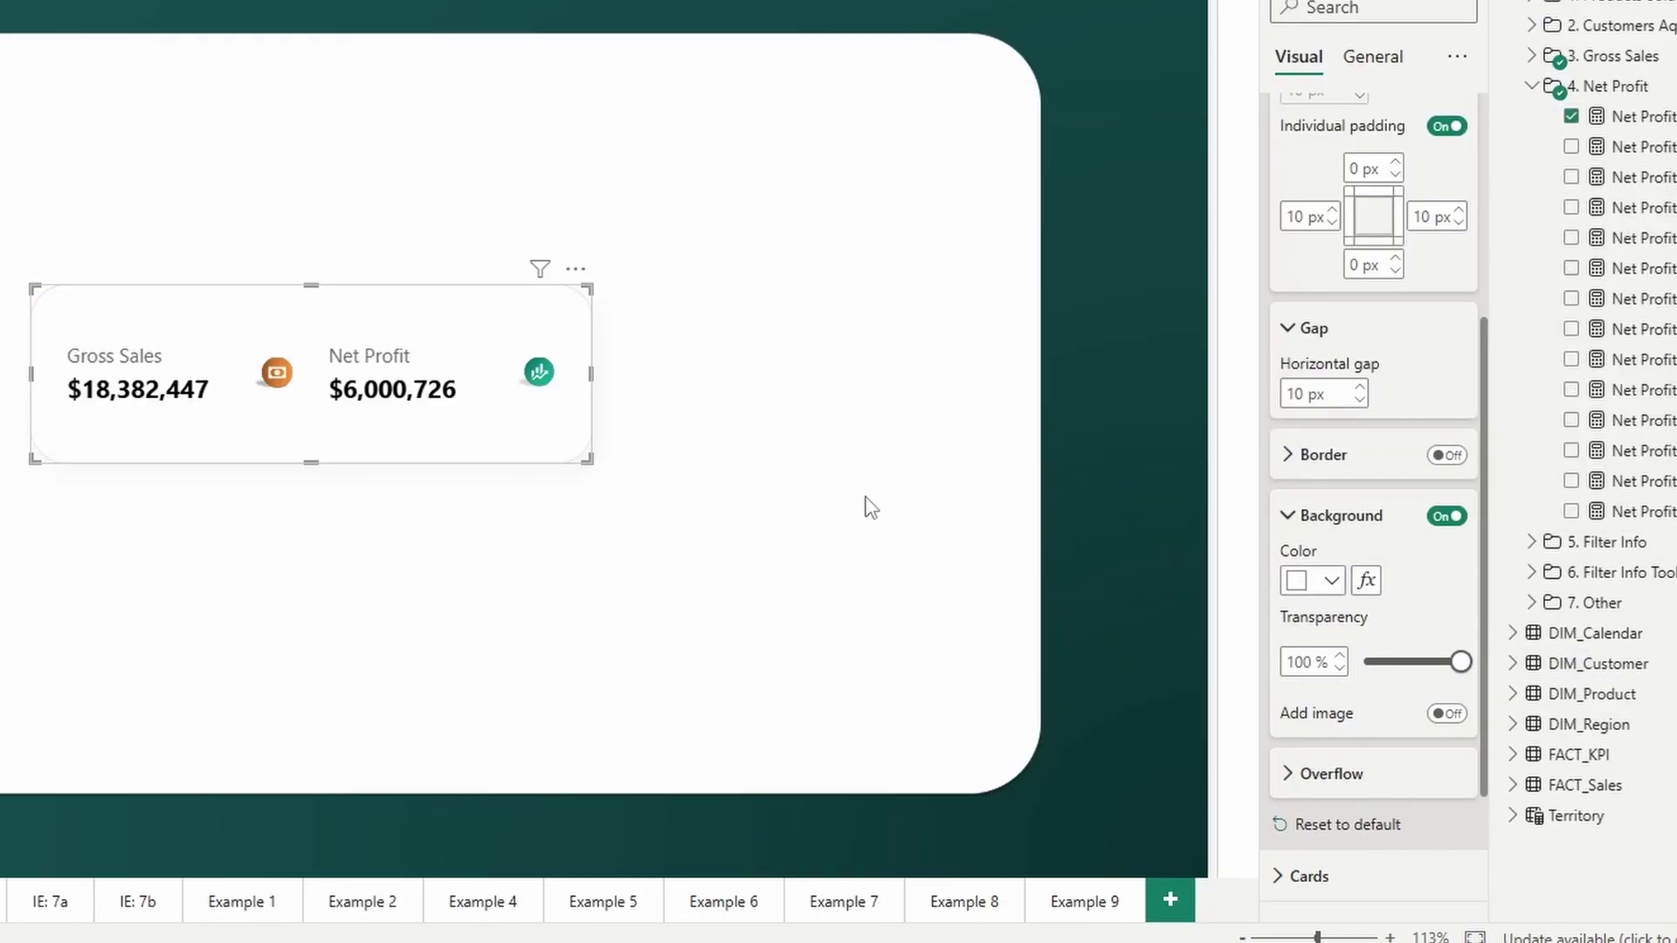
Step: Add coffee bg.png as the background image and enlarge the card visual
left_click(1446, 718)
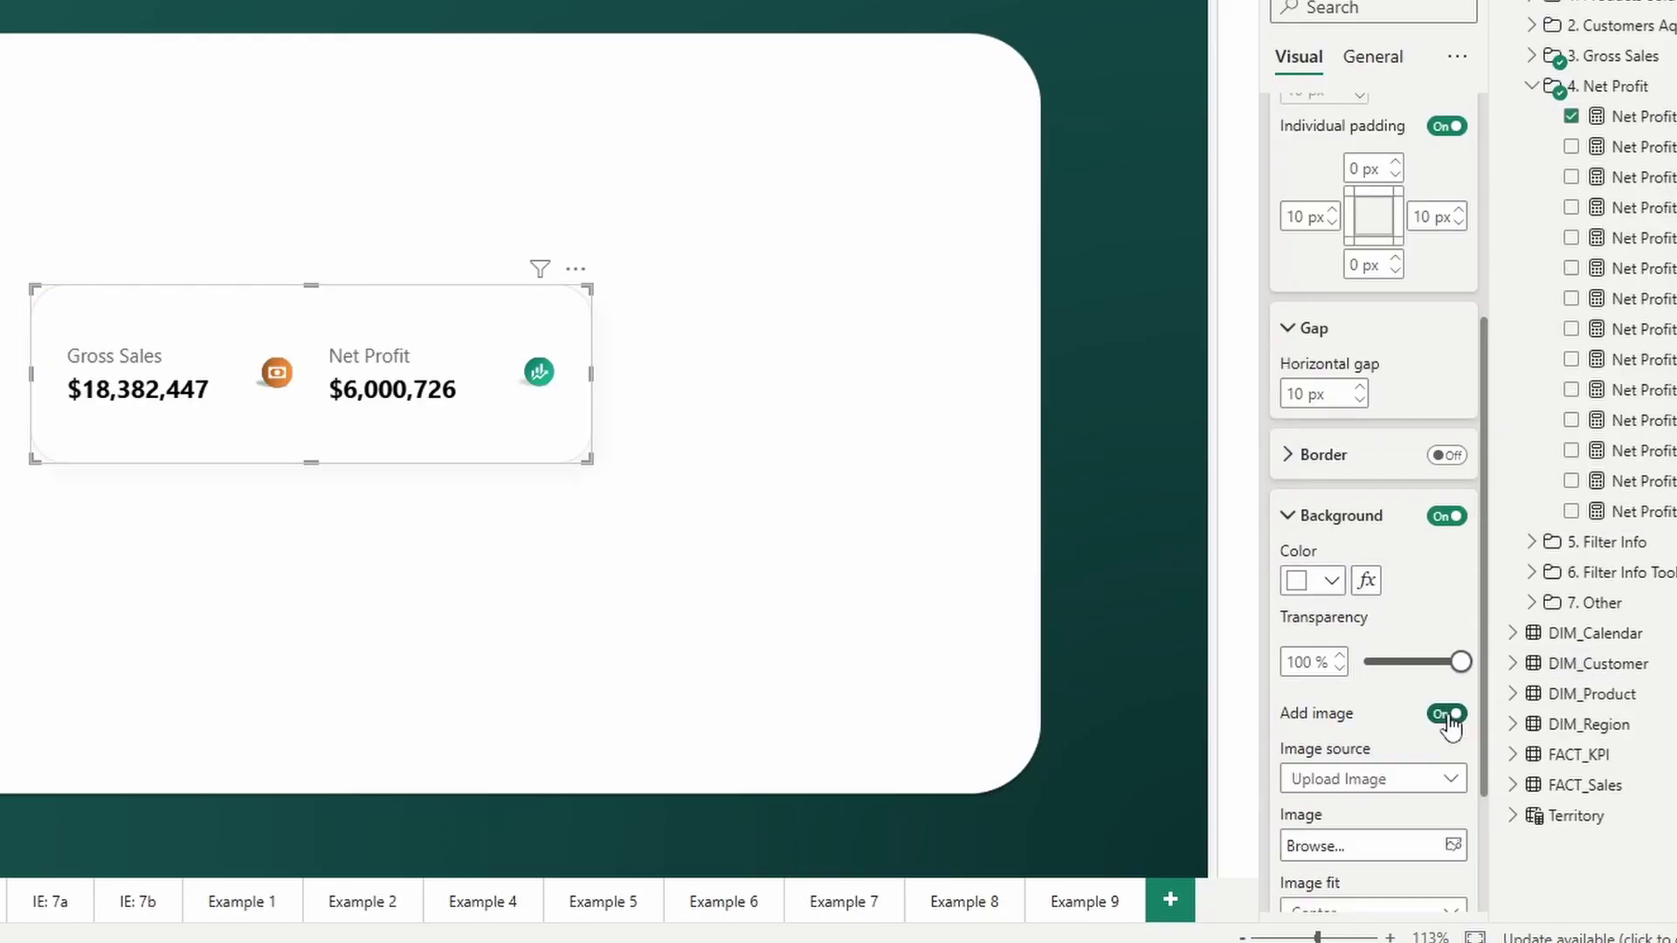
scroll(1359, 794, "down", 3)
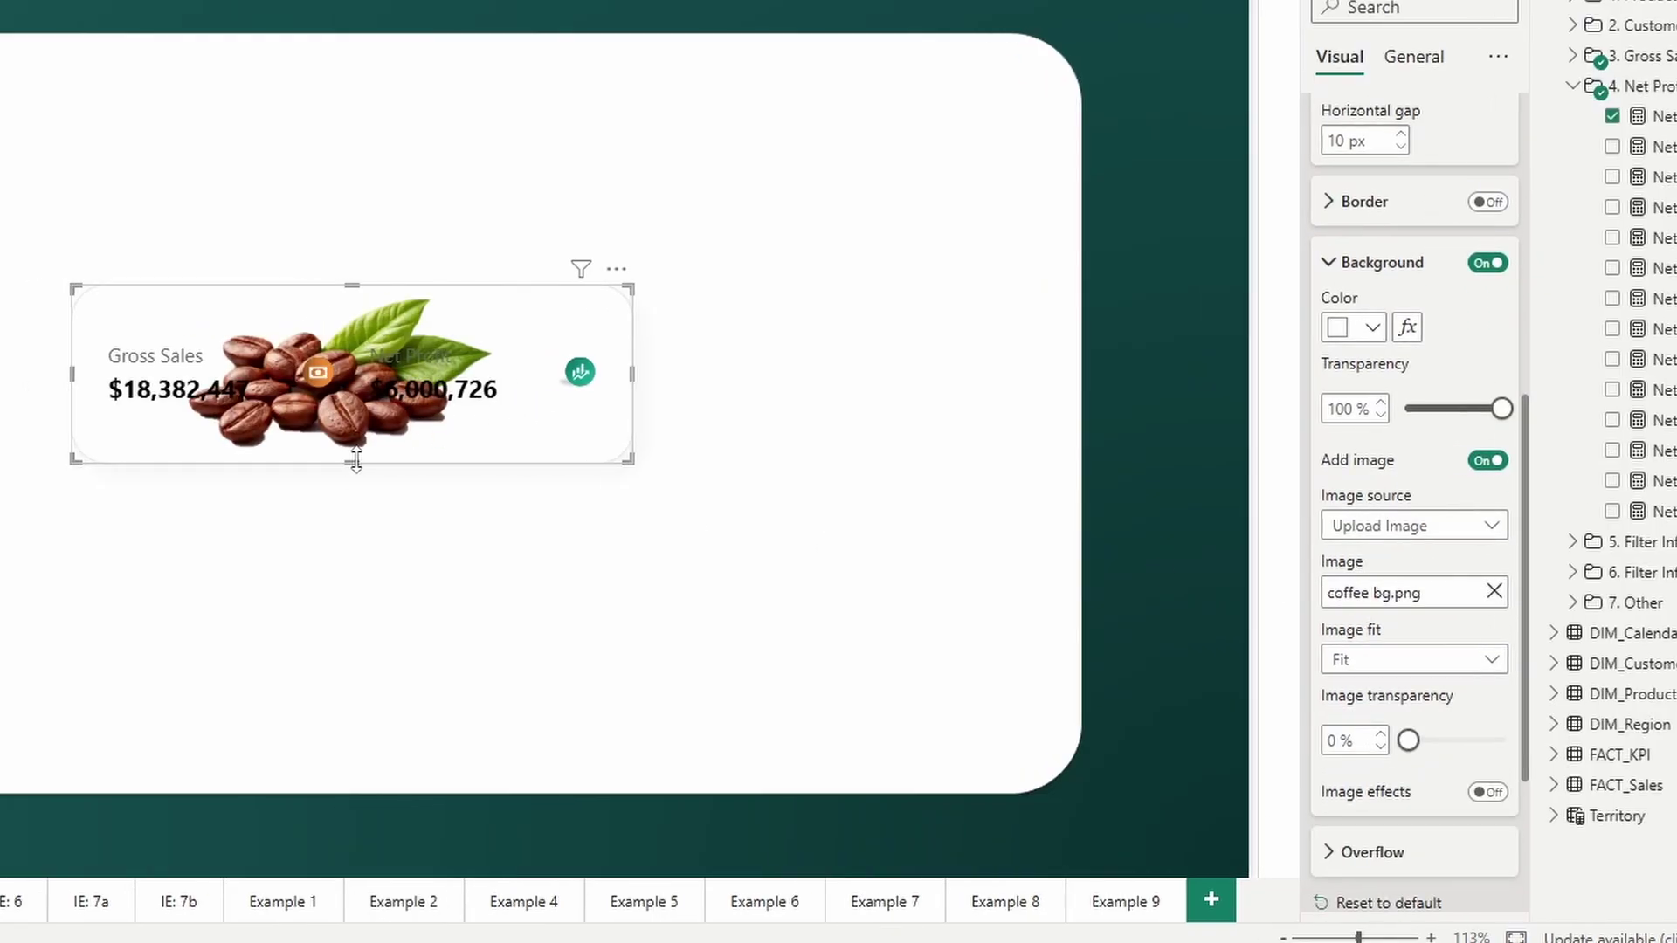
left_click_drag(315, 464, 302, 679)
left_click_drag(297, 611, 269, 514)
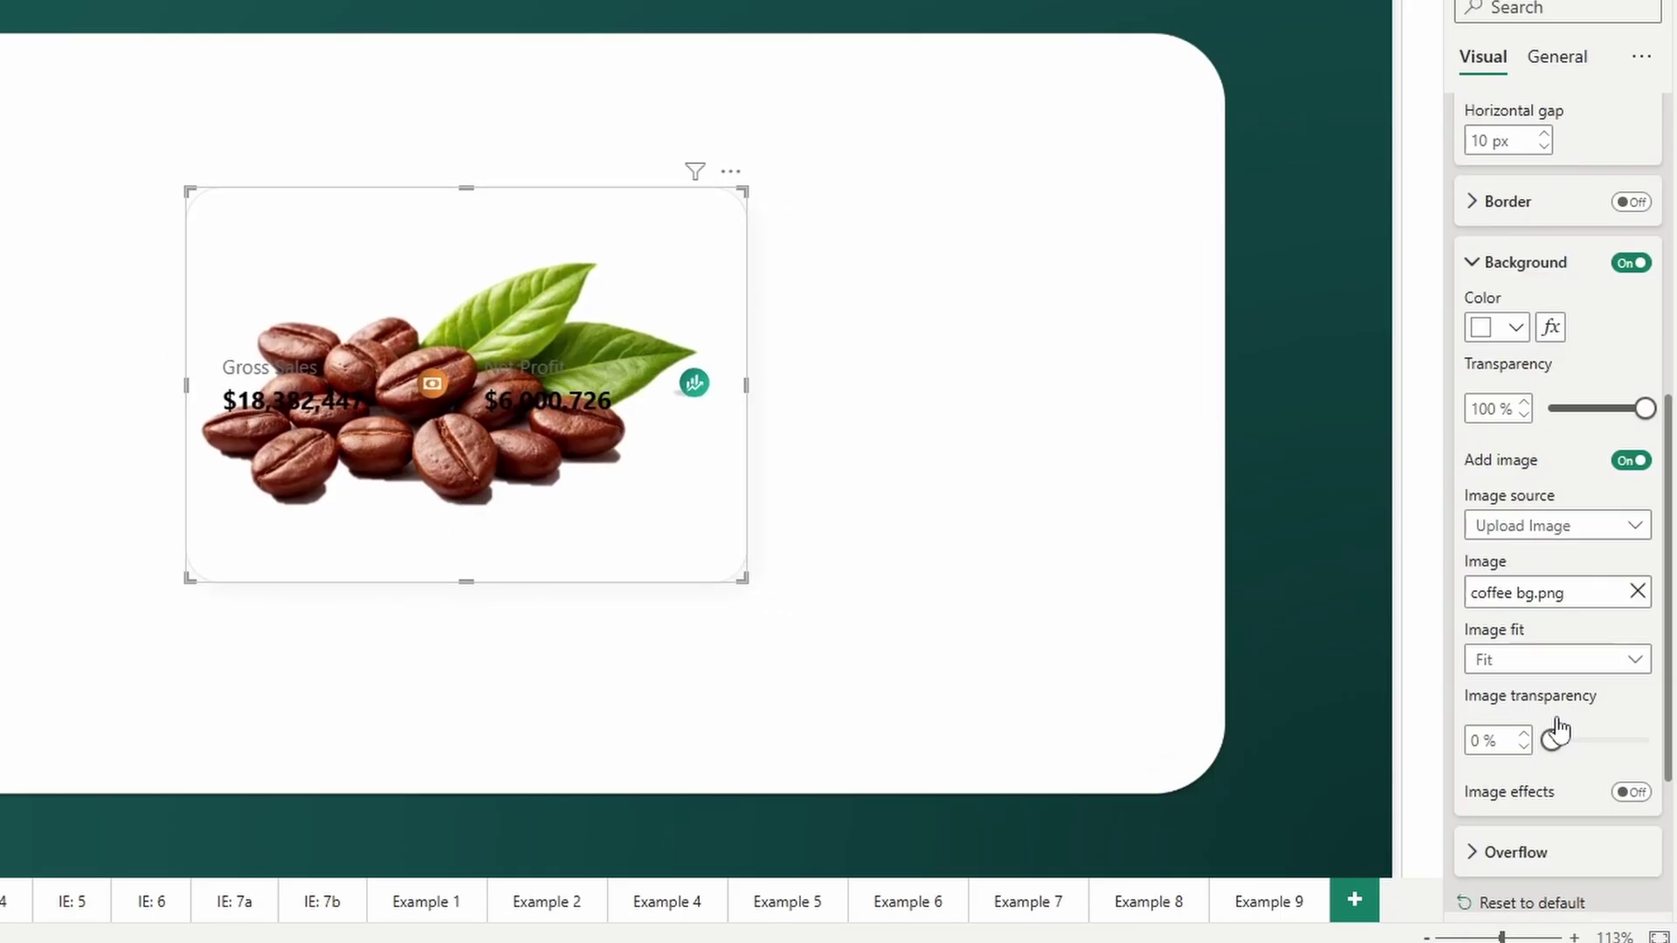
Step: Turn on background image effects, trying -50% exposure and 30% contrast, then resetting both to 0%
scroll(1624, 707, "down", 2)
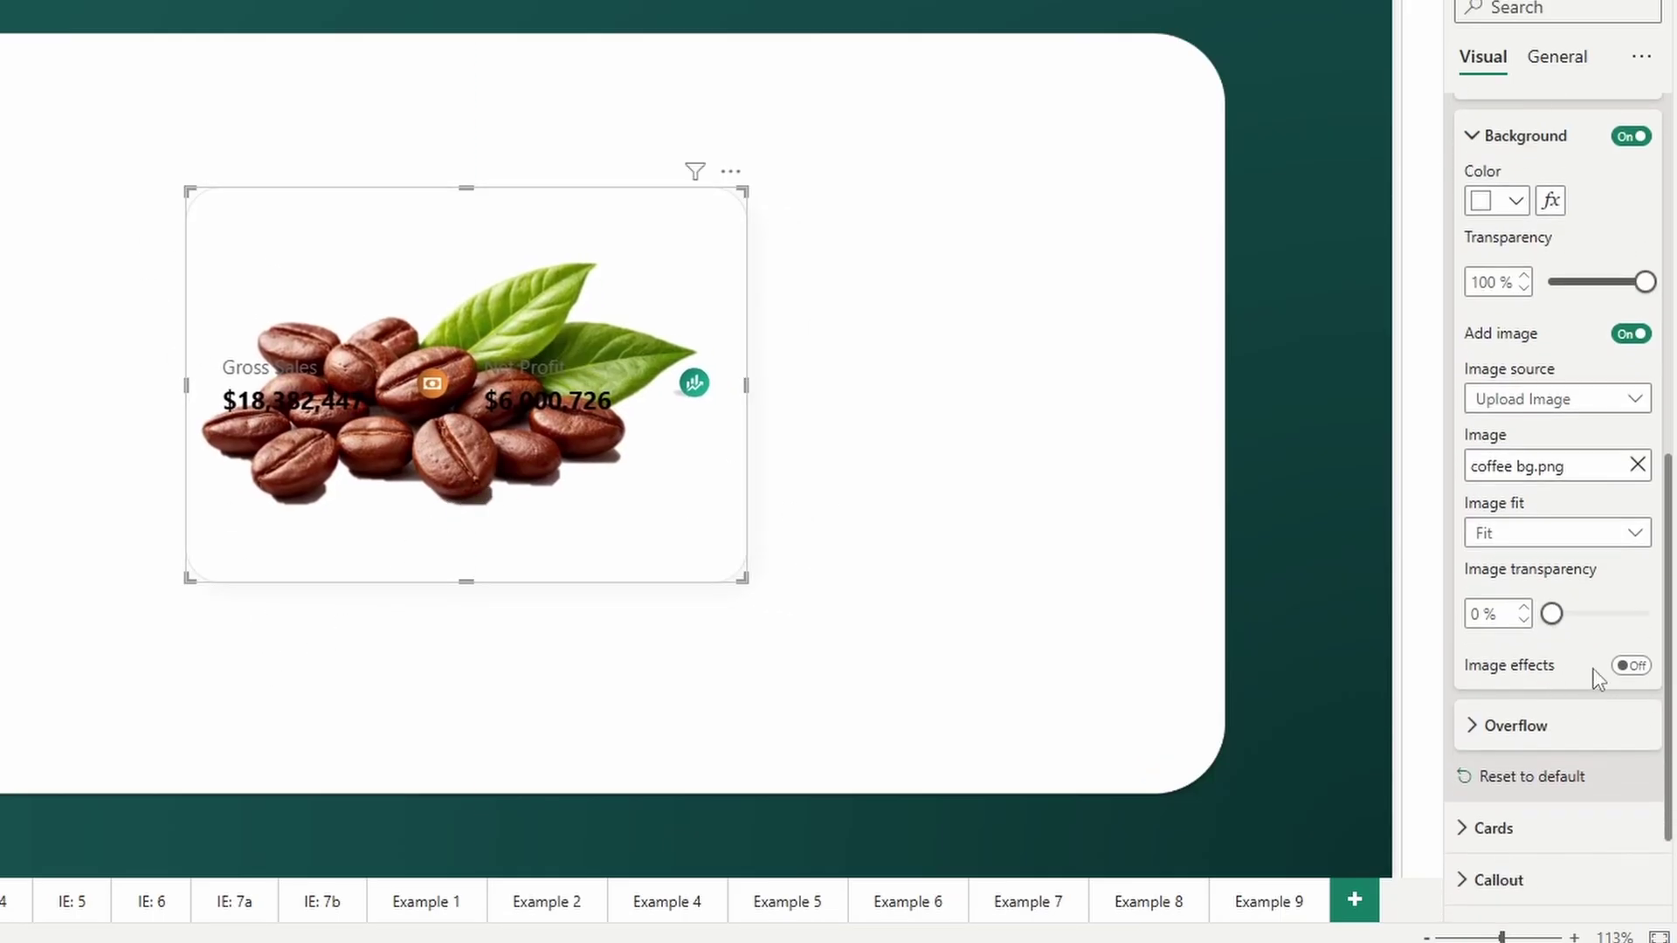
left_click(1632, 666)
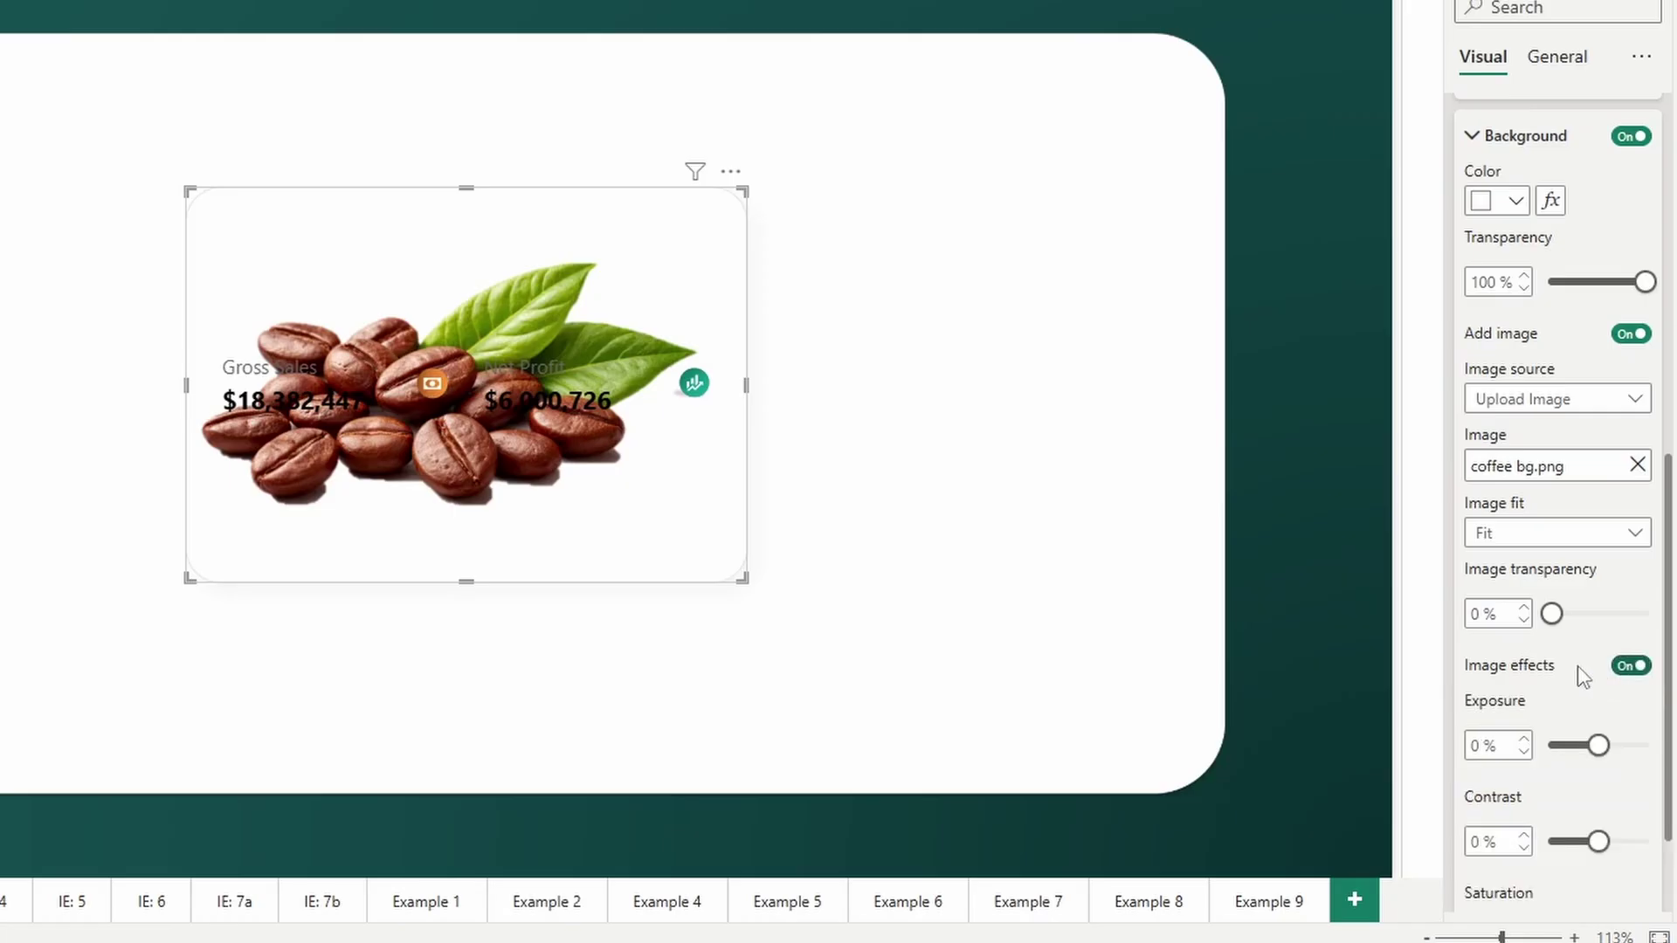
scroll(1577, 668, "down", 3)
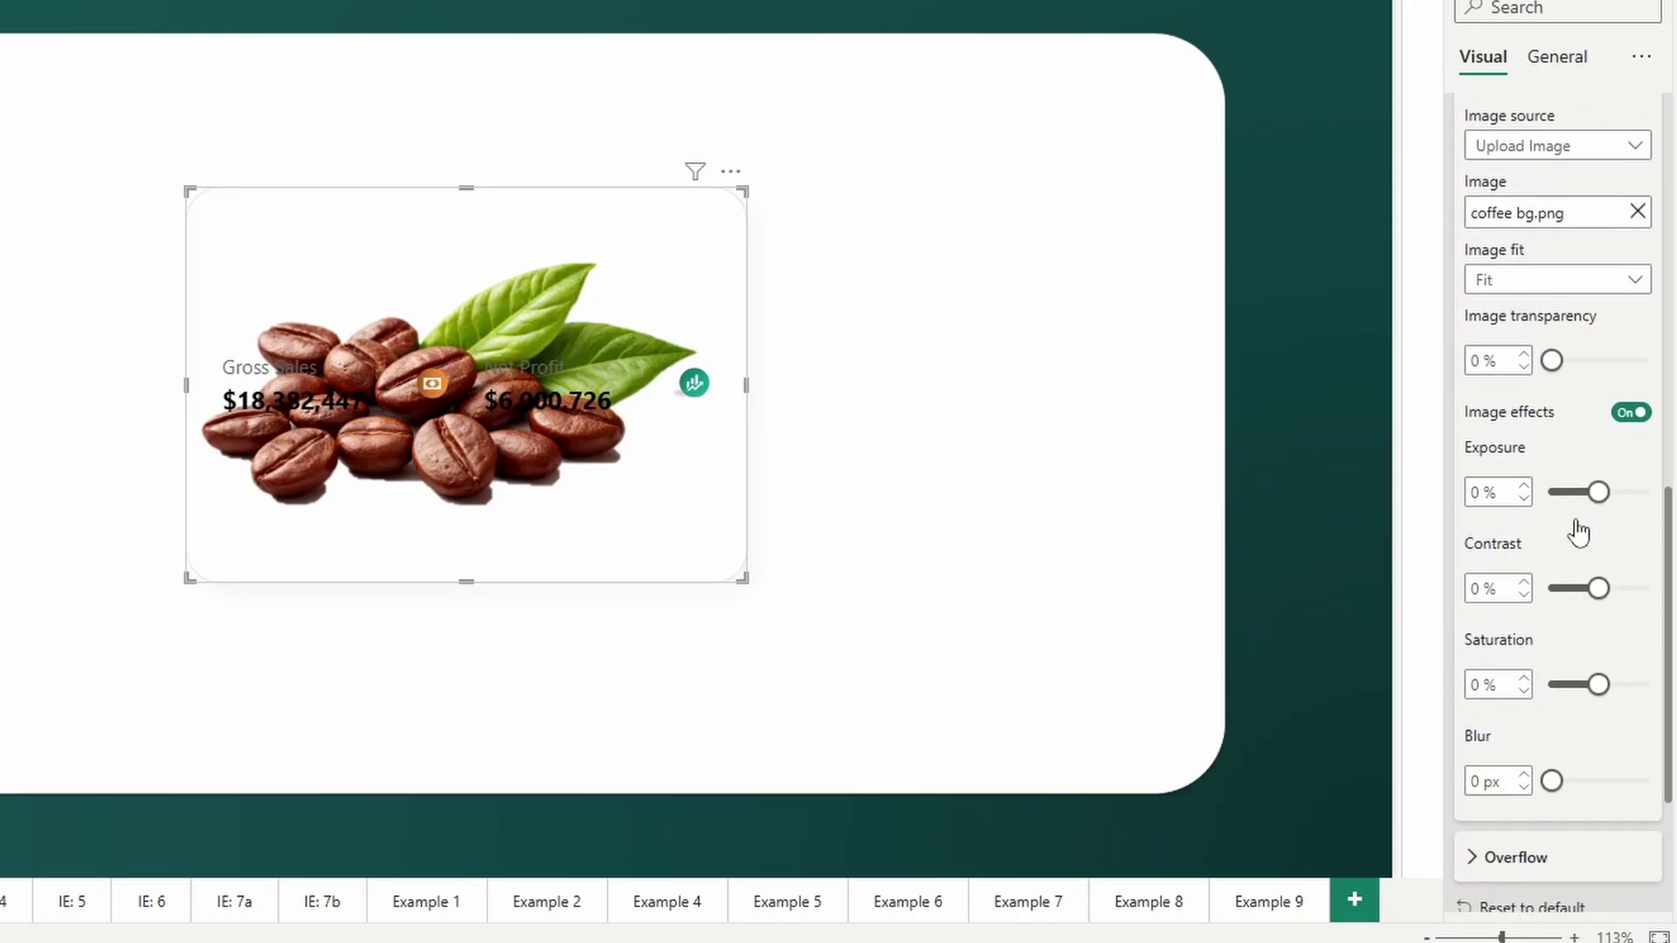
double_click(1485, 492)
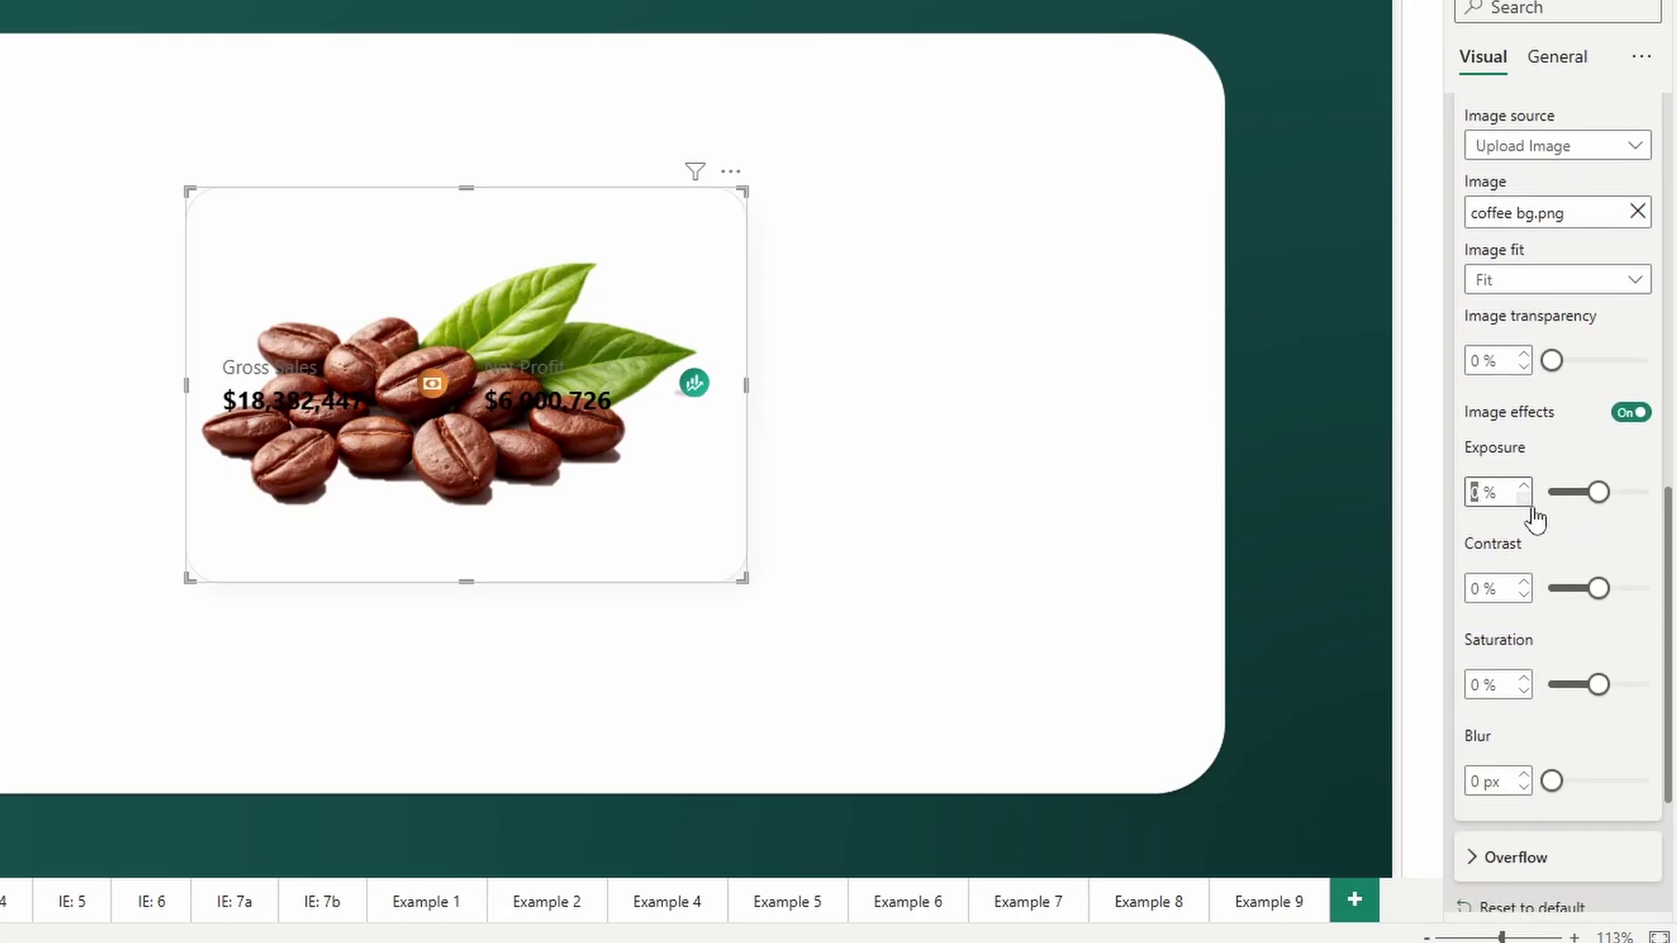
type("-50")
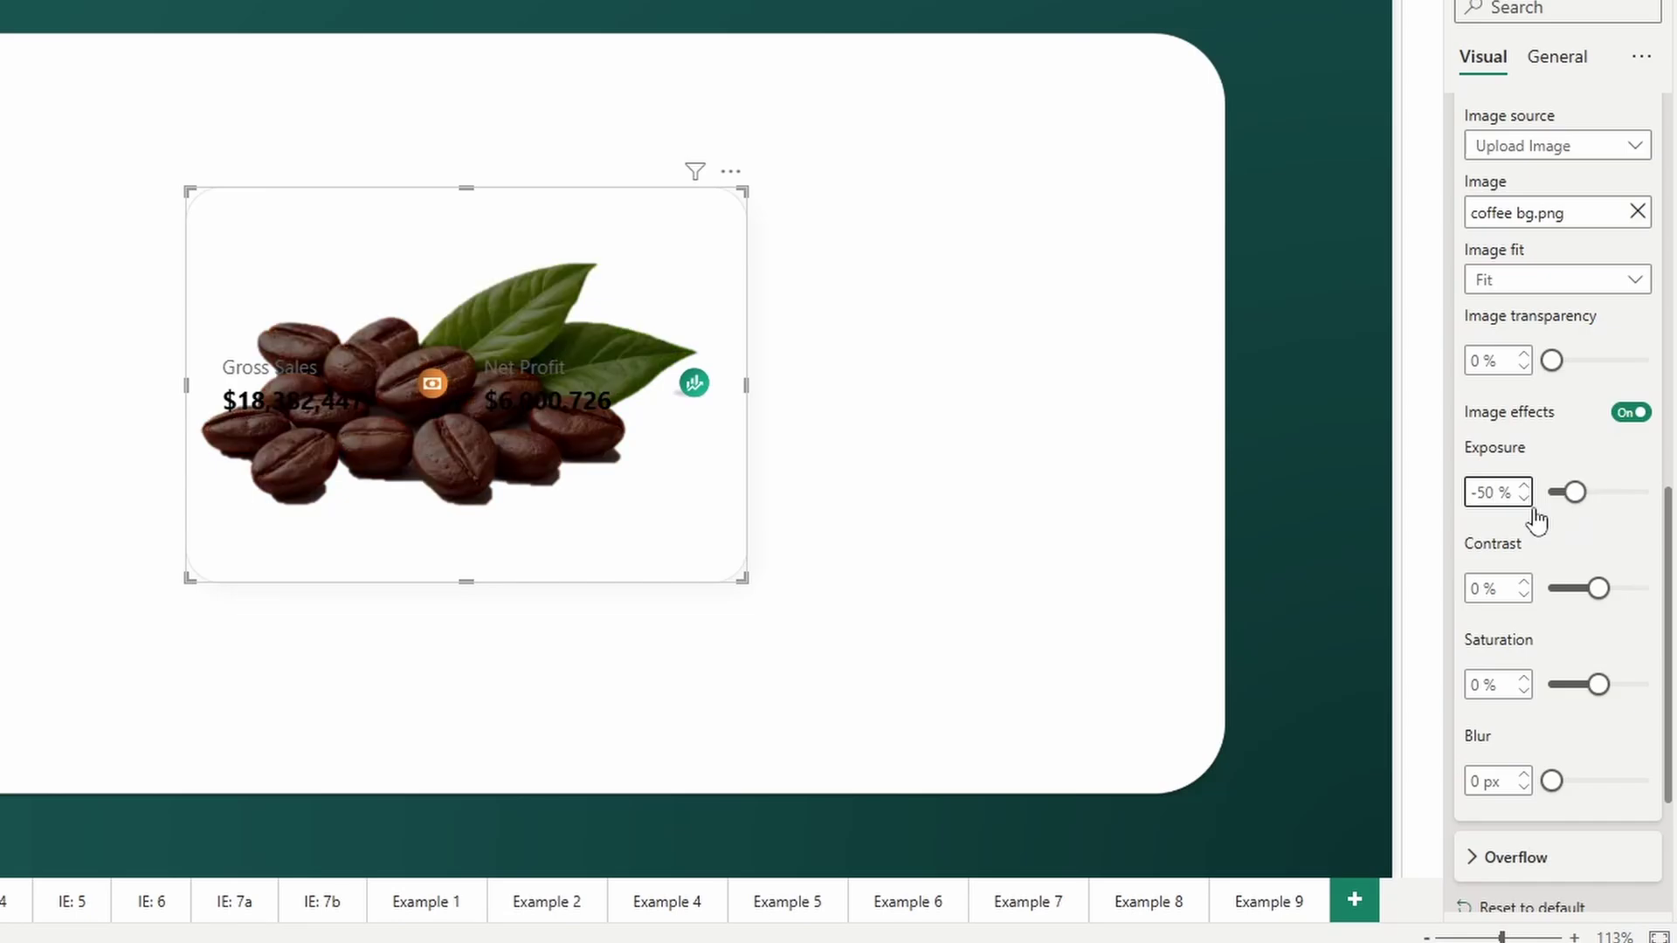
key("BackSpace")
key("BackSpace")
key("BackSpace")
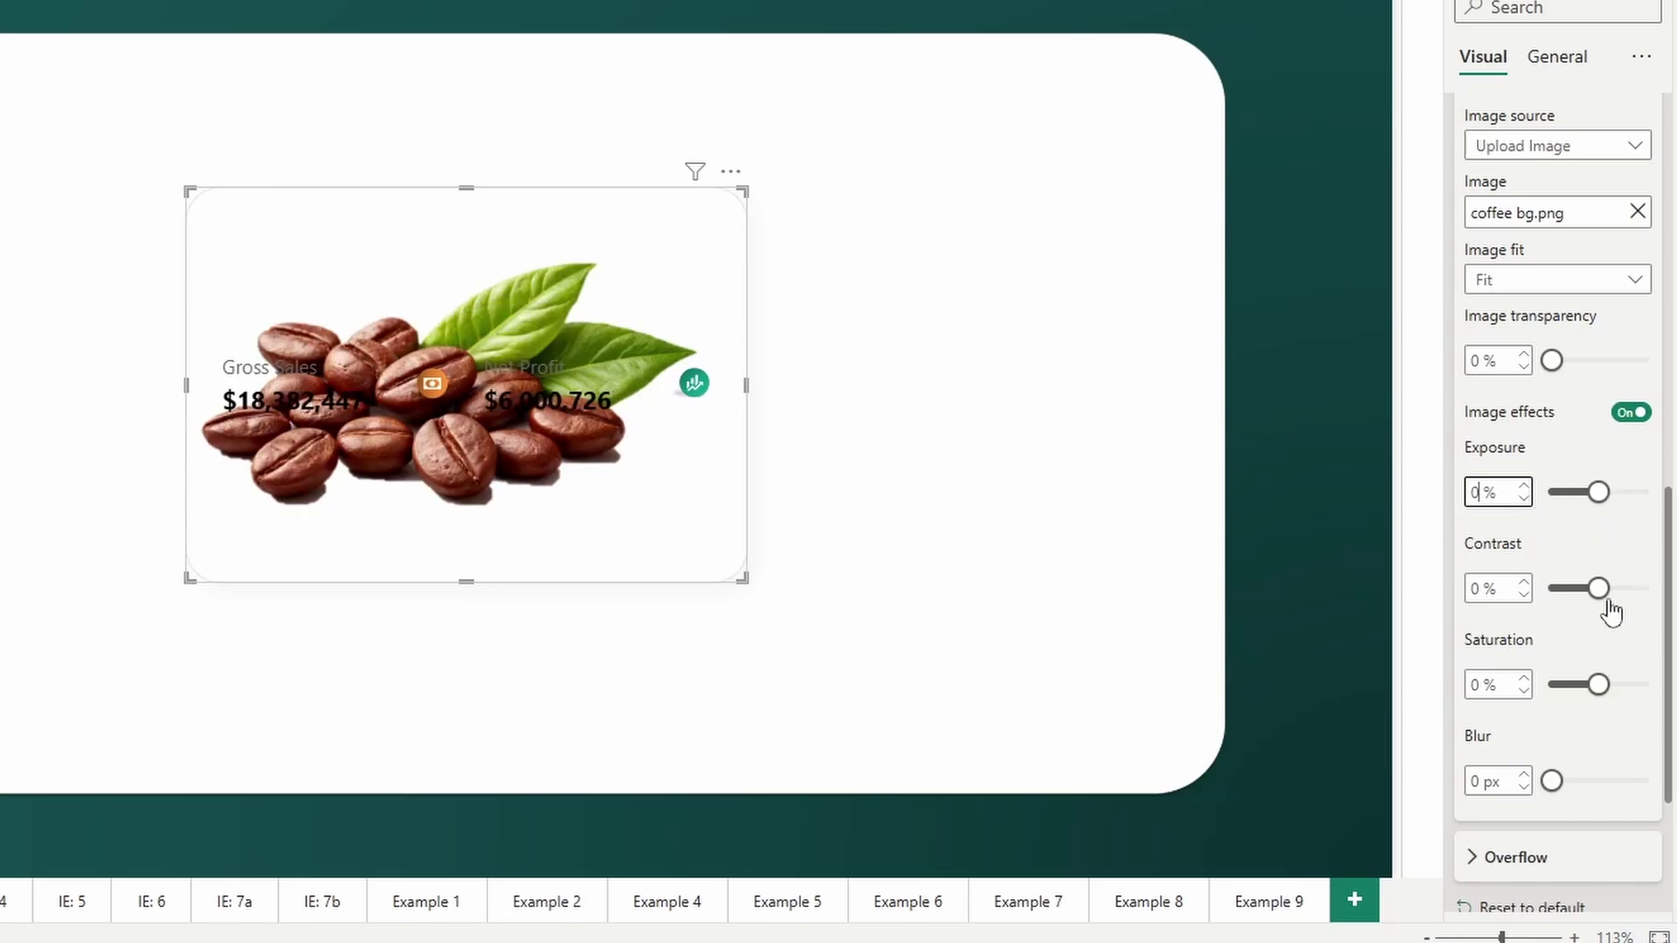
left_click_drag(1598, 592, 1616, 596)
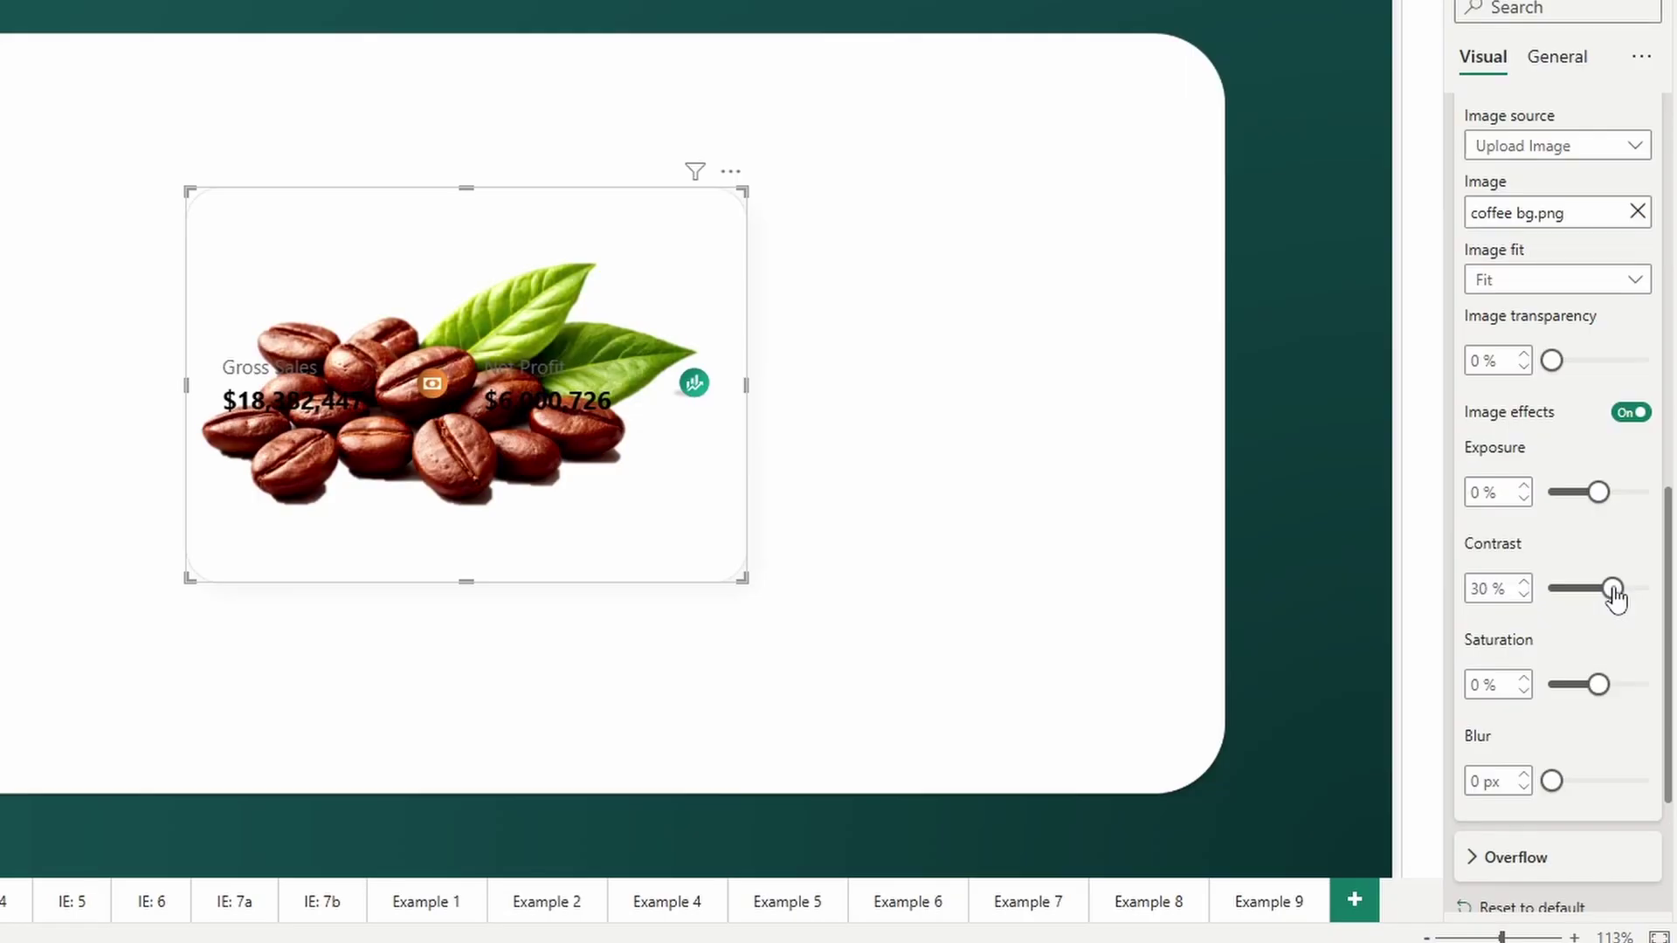
double_click(1484, 587)
key("BackSpace")
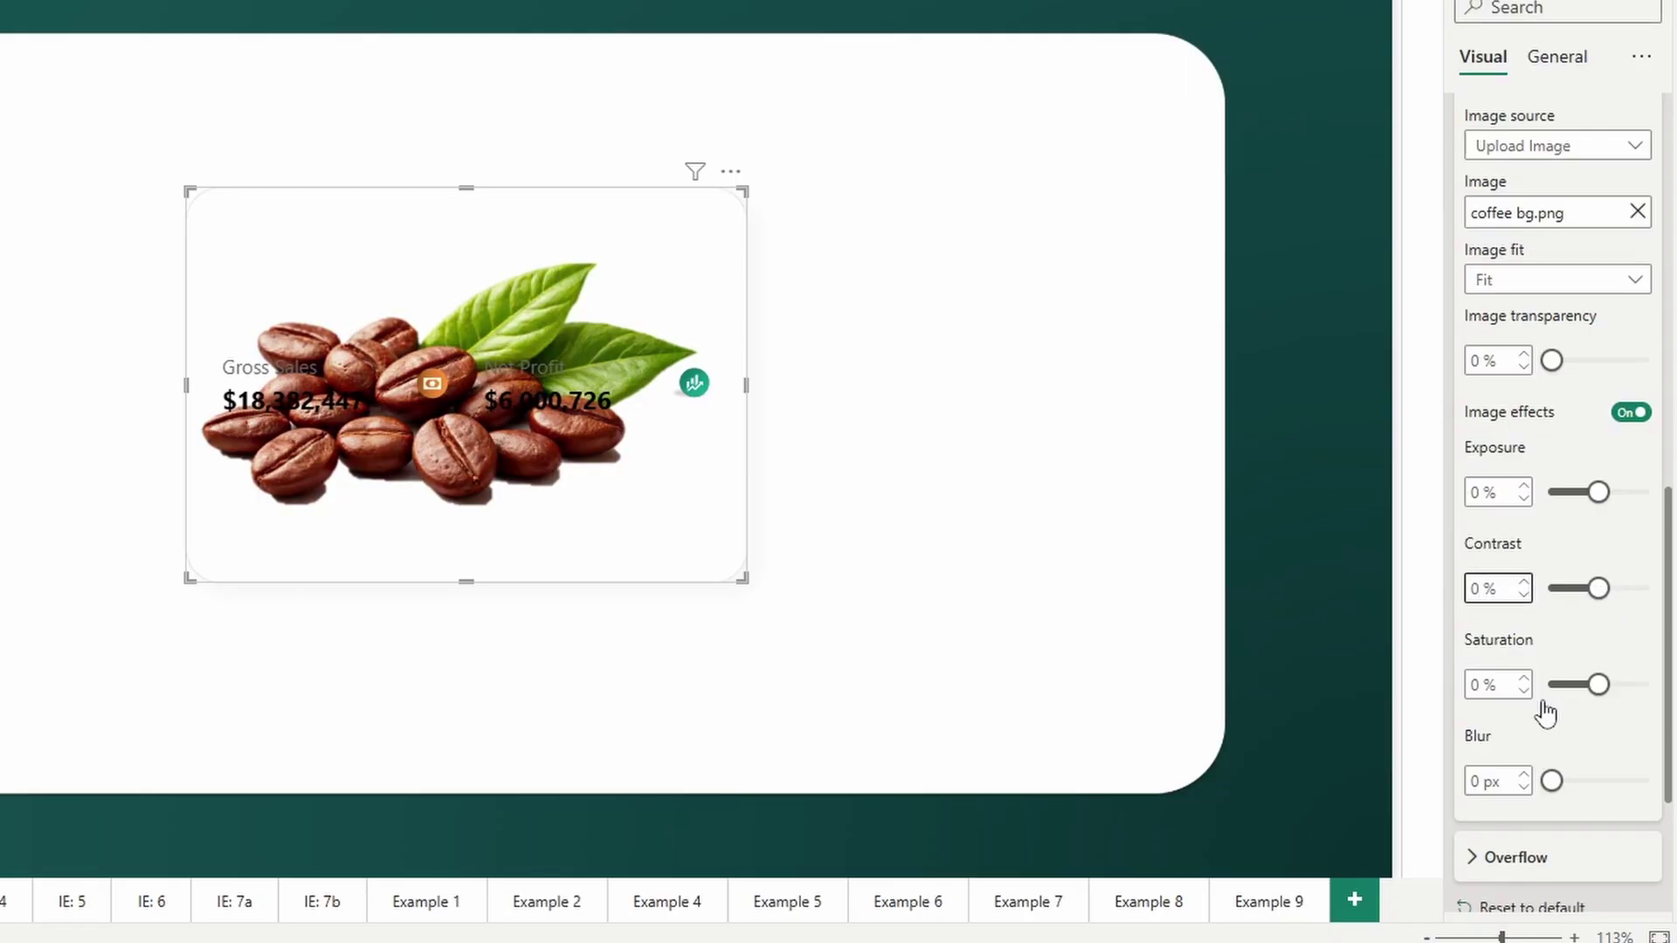
Step: Blur the coffee-bean image to 90 px and make it partly transparent
left_click_drag(1551, 781, 1587, 791)
left_click(1477, 781)
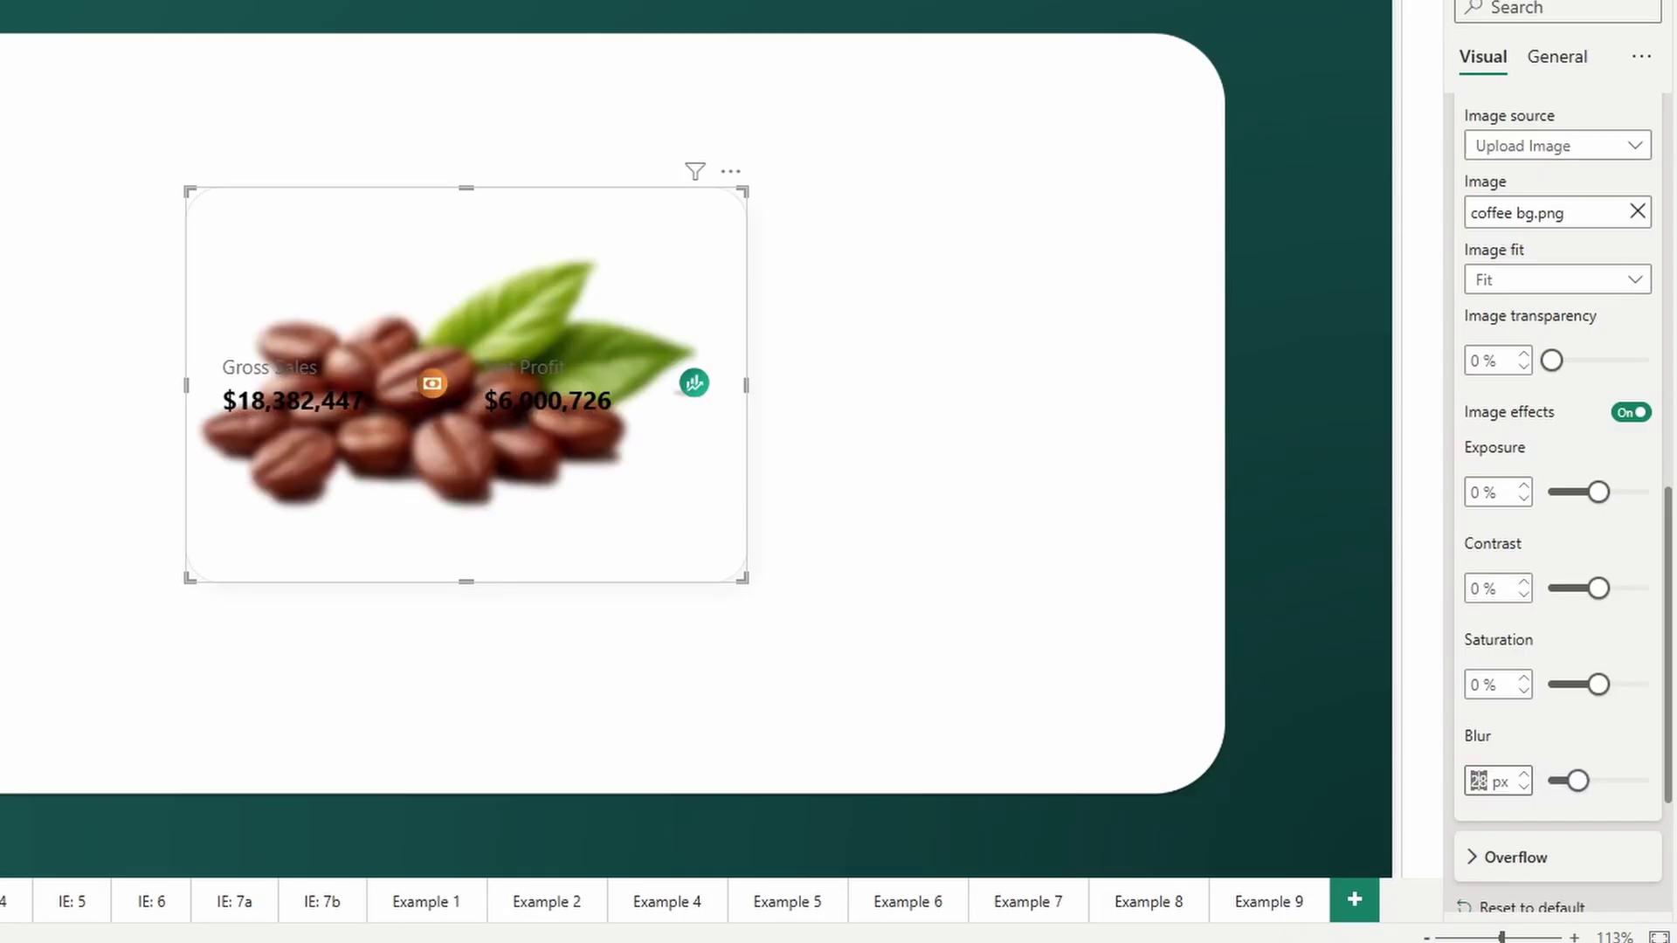
type("90")
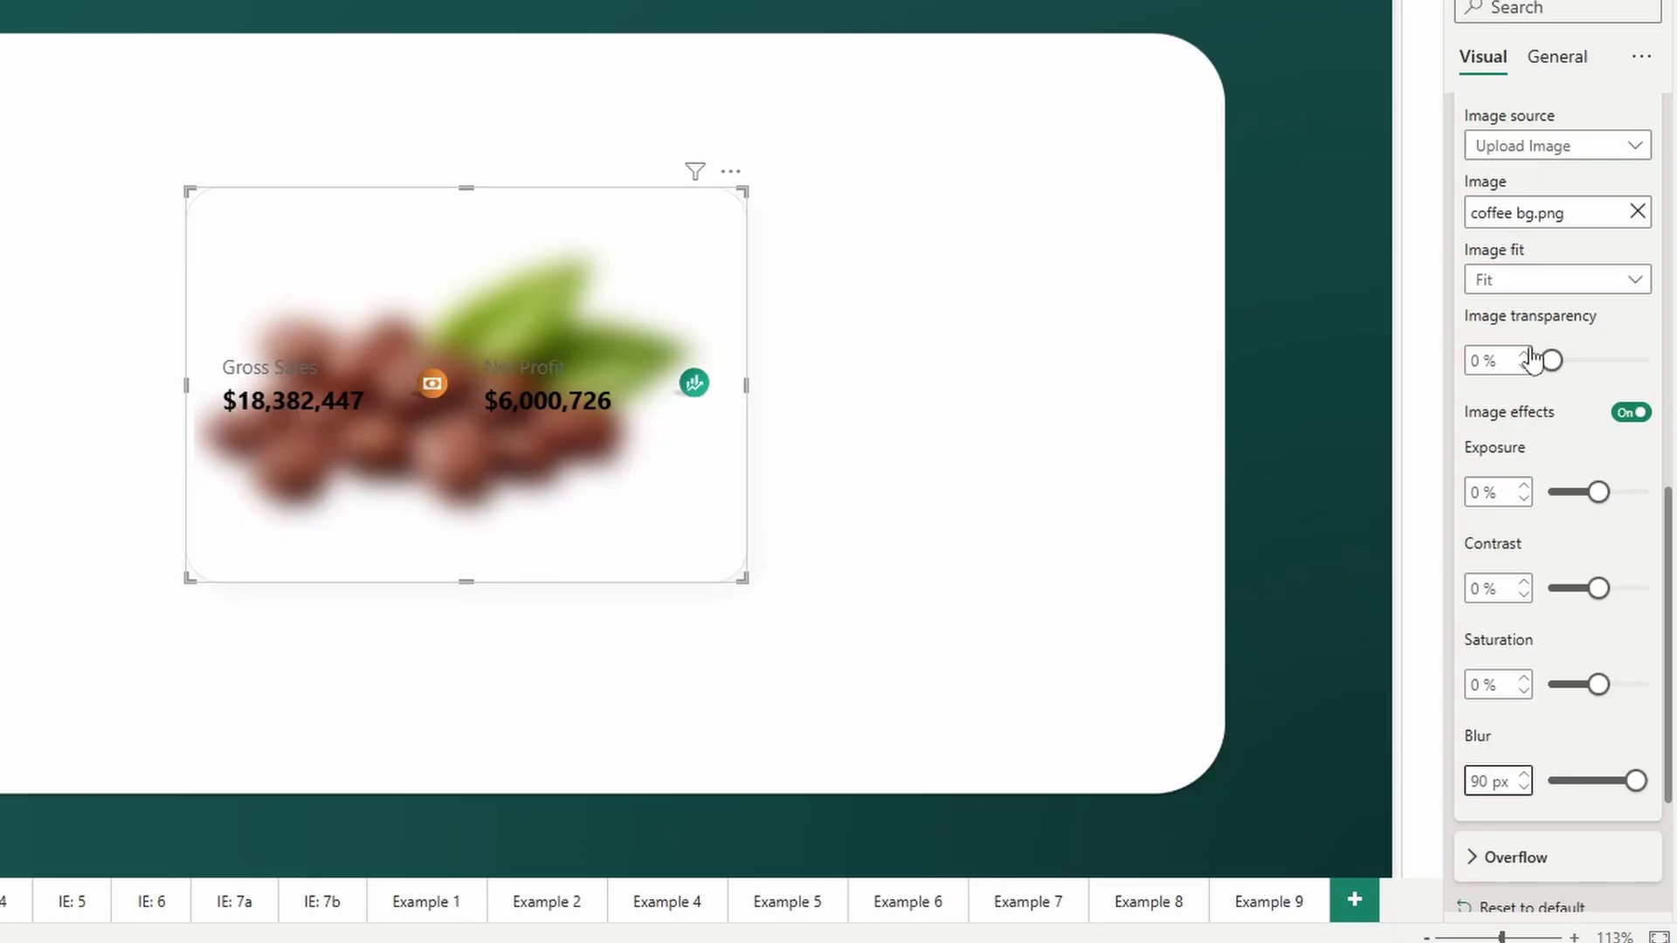
left_click_drag(1551, 361, 1577, 363)
Step: Set the background image transparency to 90%
left_click(1482, 360)
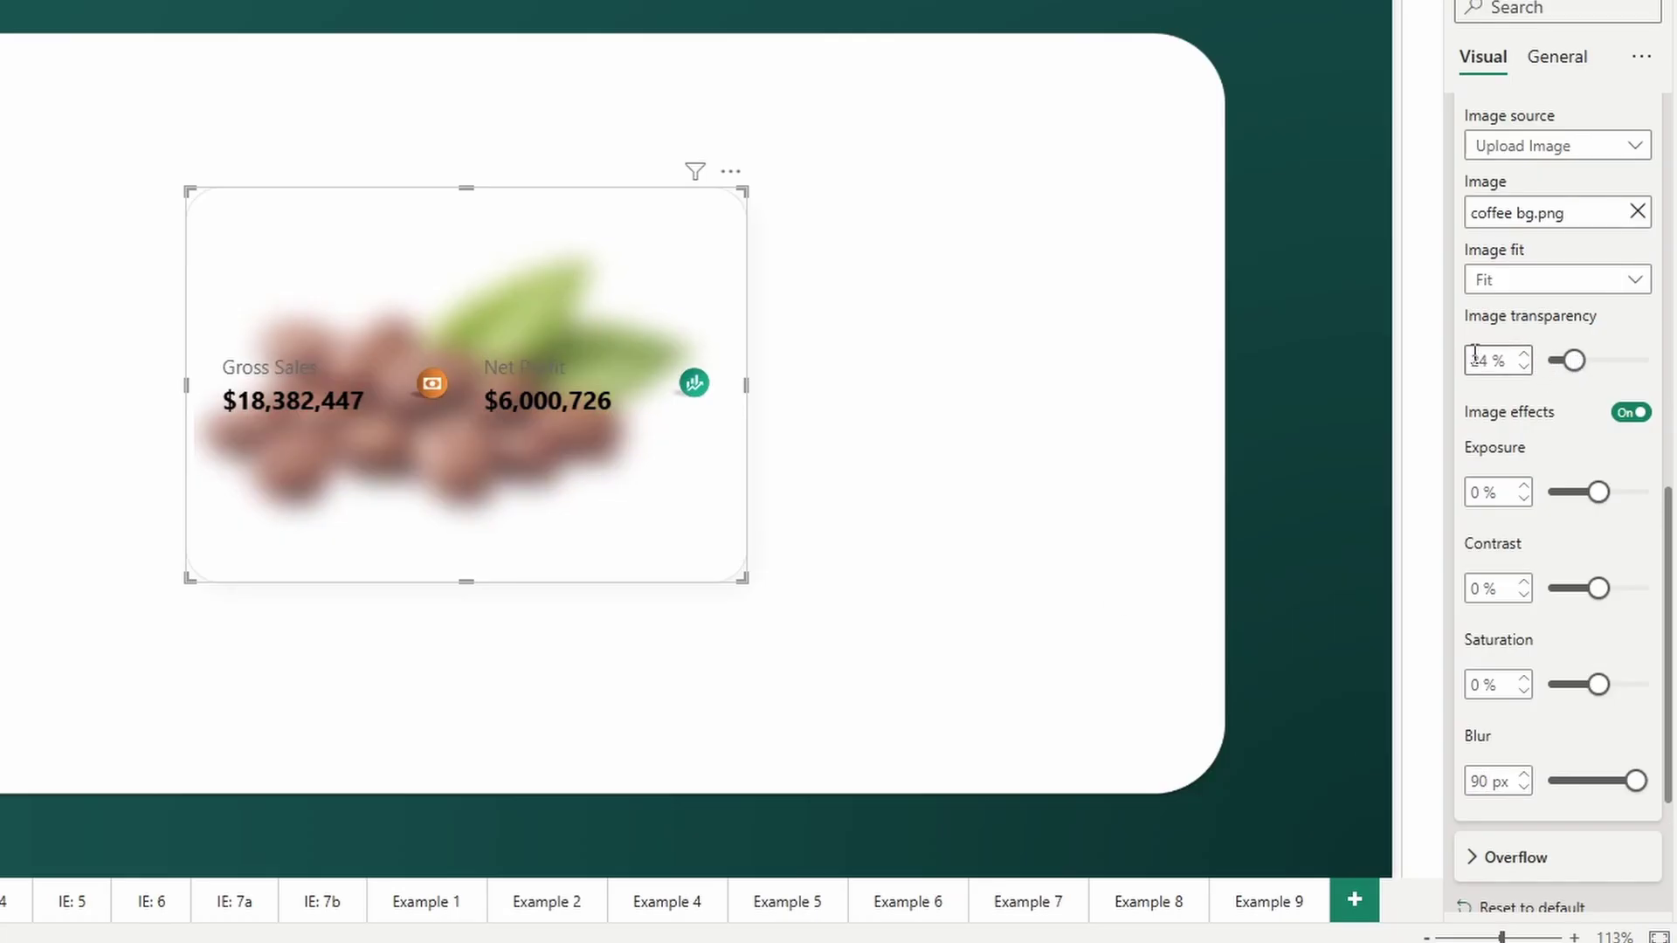
type("90")
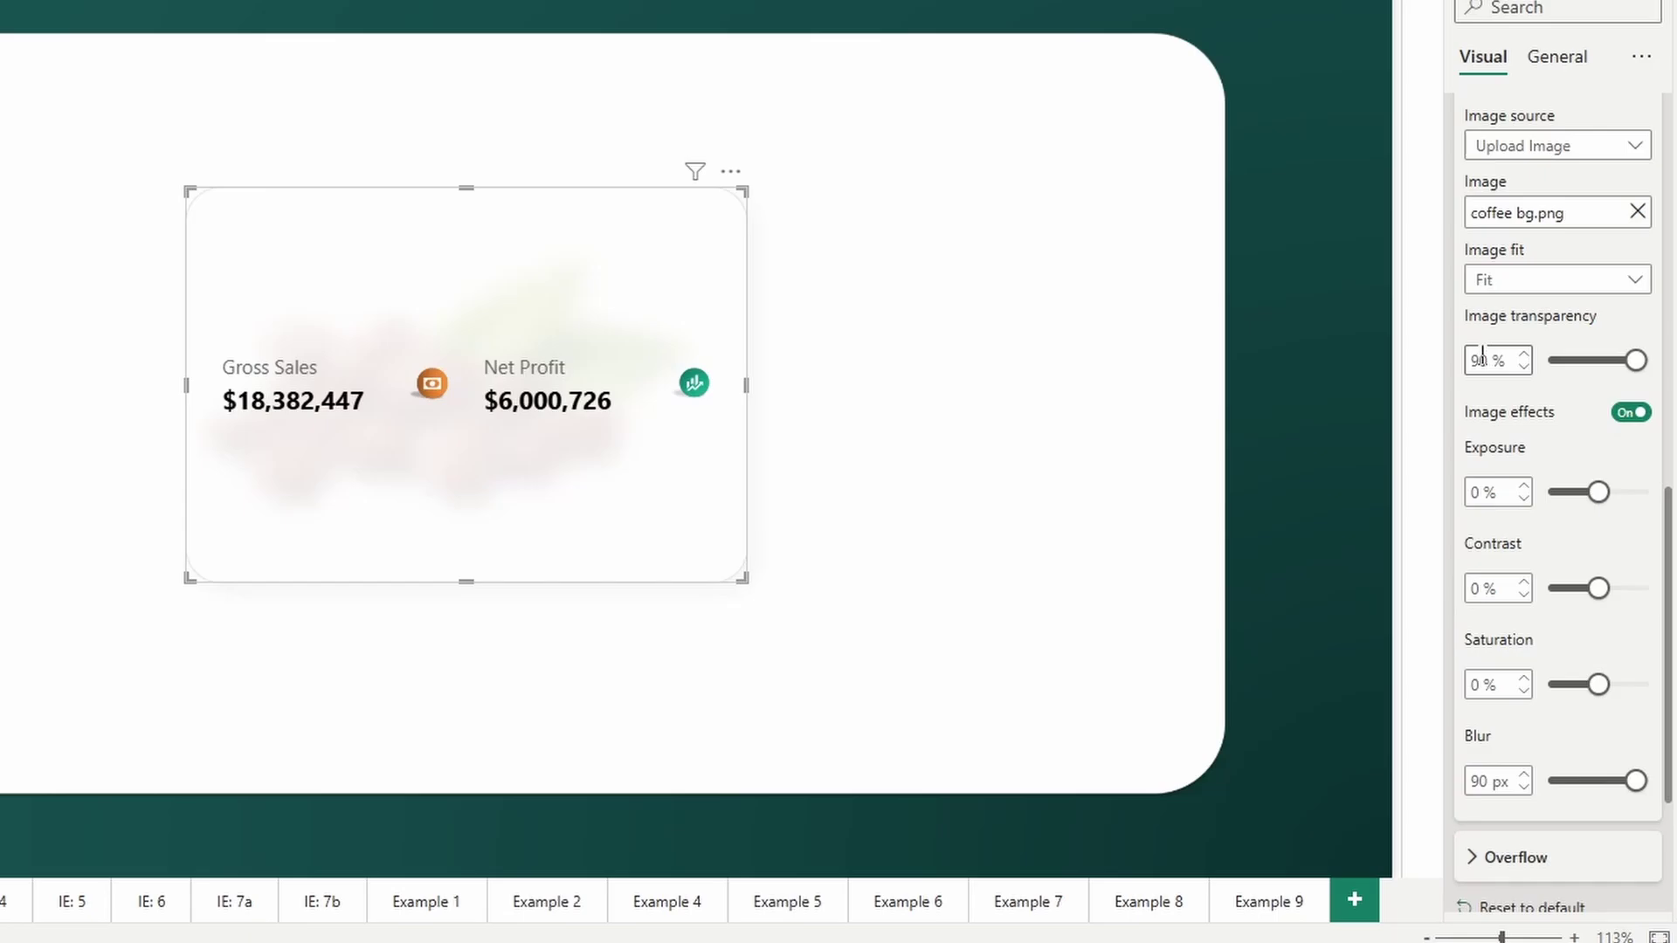
left_click(1482, 358)
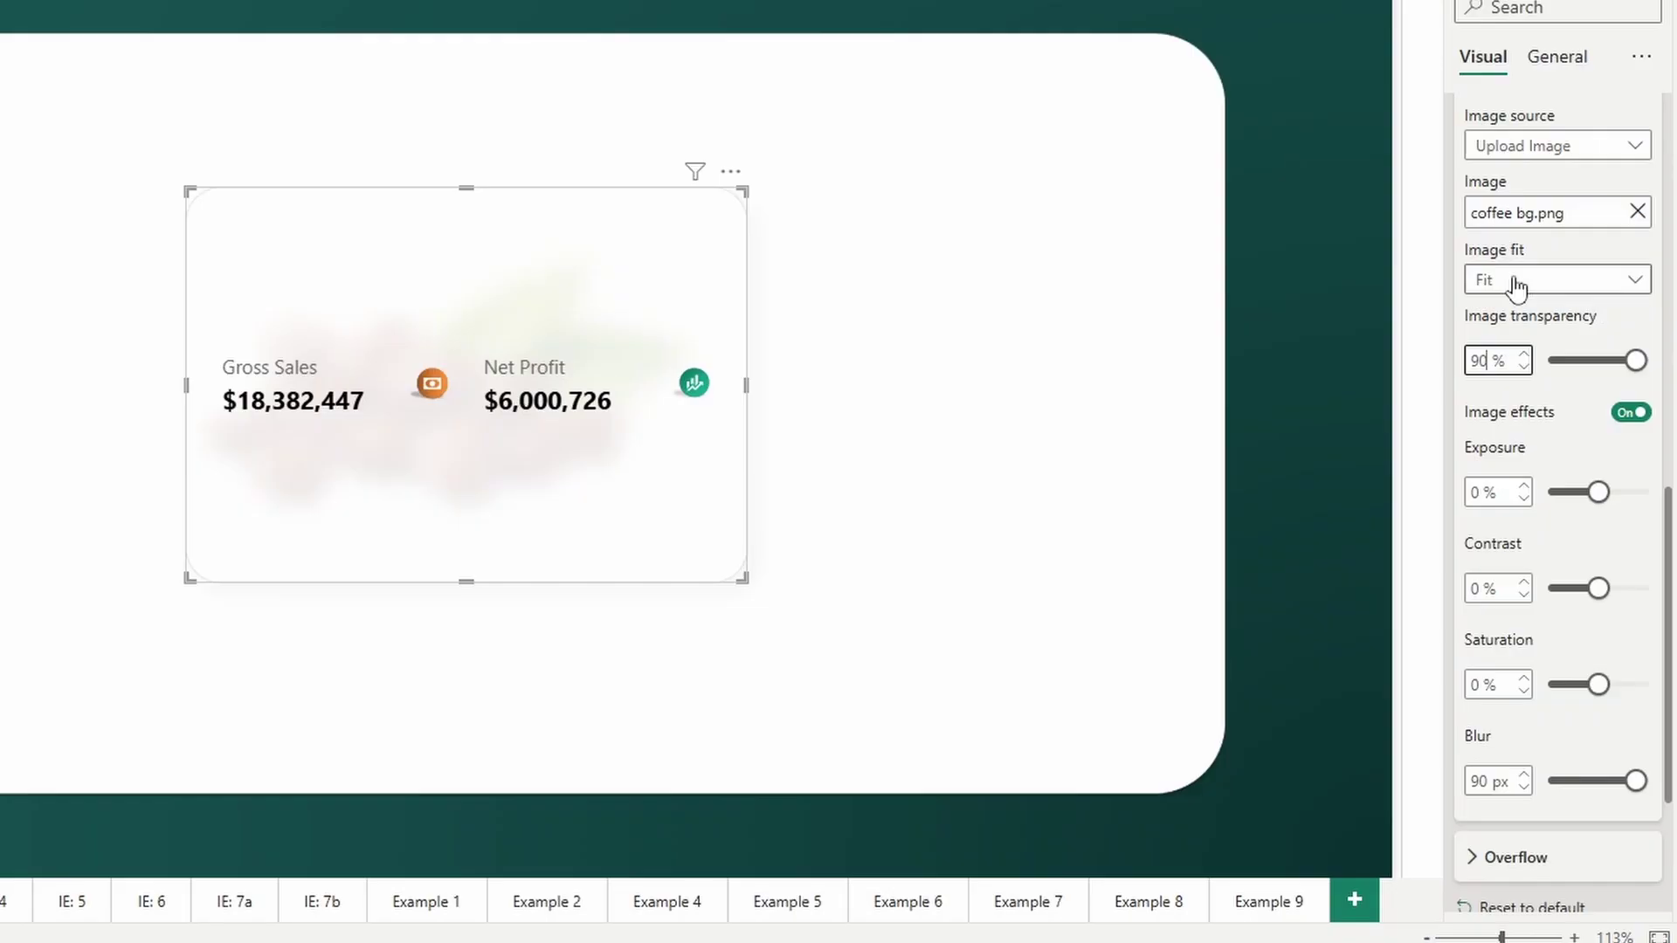
Step: Try the Stretch image fit and resize the card visual to a shorter height
left_click(1517, 283)
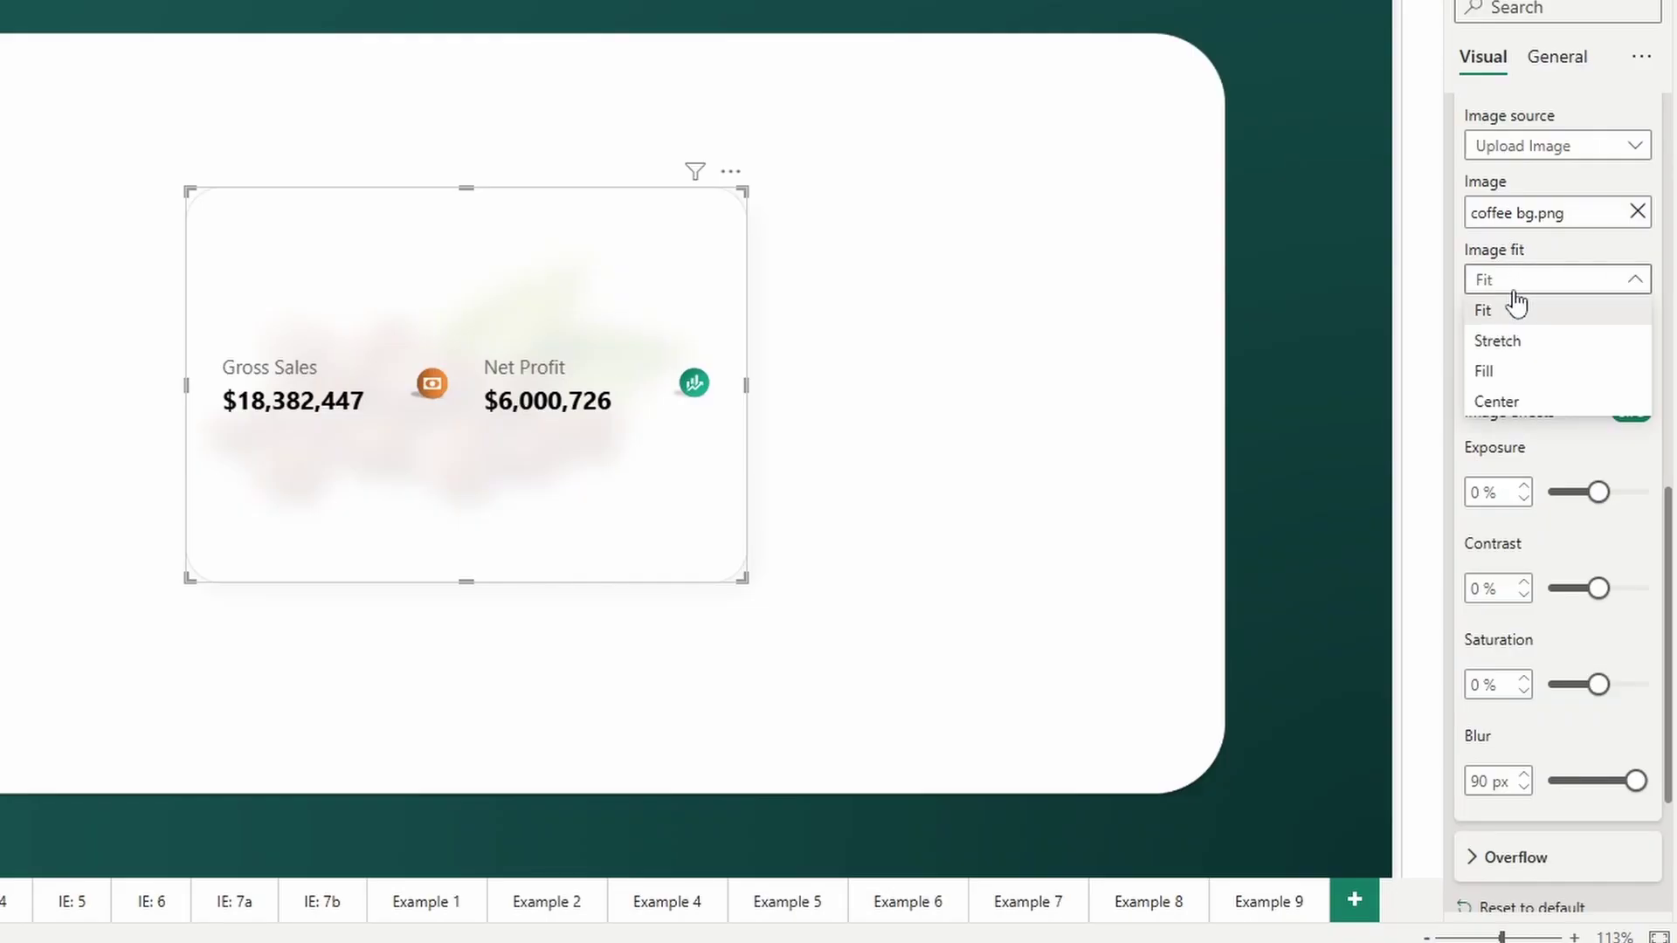
left_click(1511, 348)
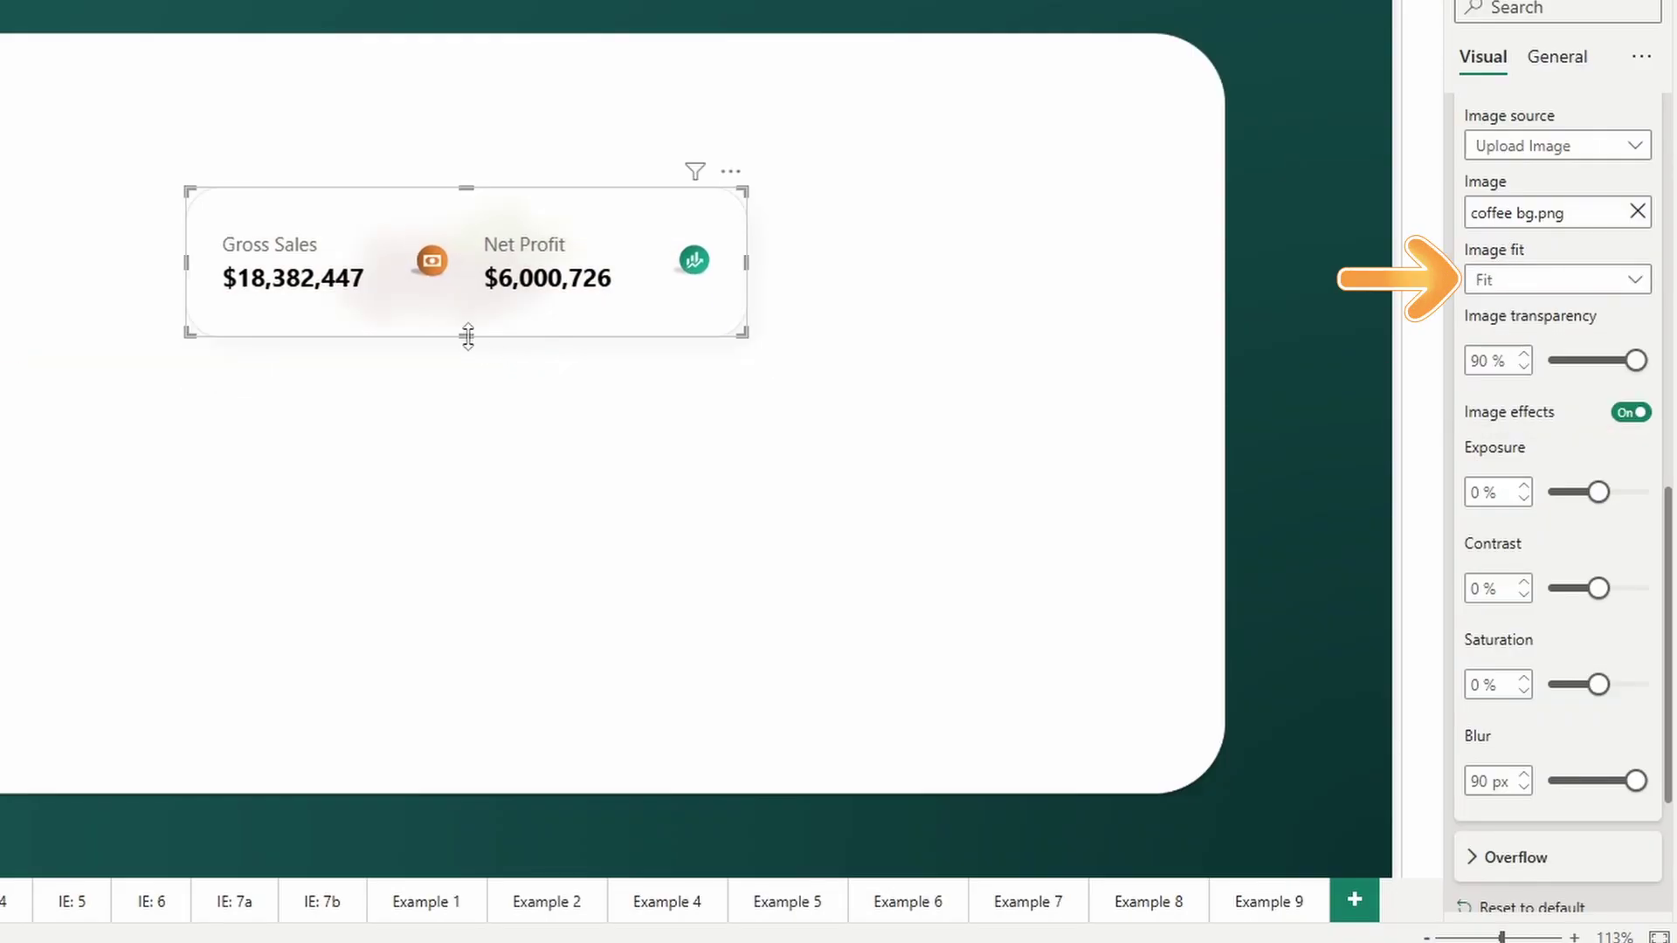
left_click_drag(465, 337, 520, 475)
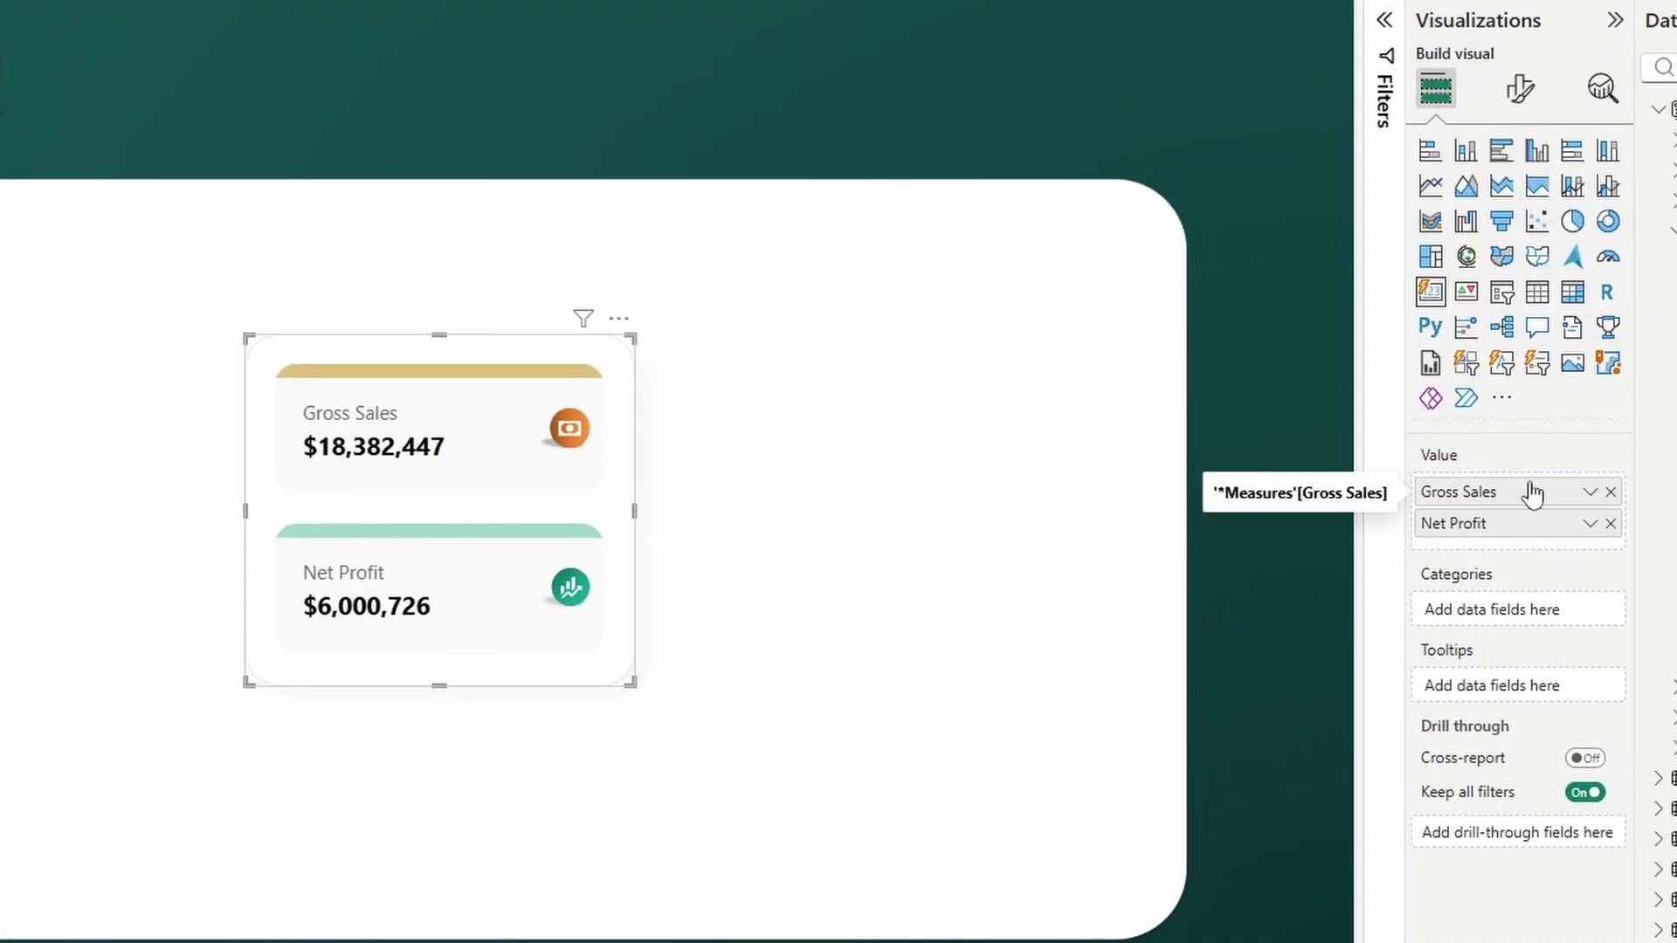
Step: In Format visual > Cards, keep the rounded rectangle shape, test a 0 px corner radius, then restore 15 px
left_click(1518, 91)
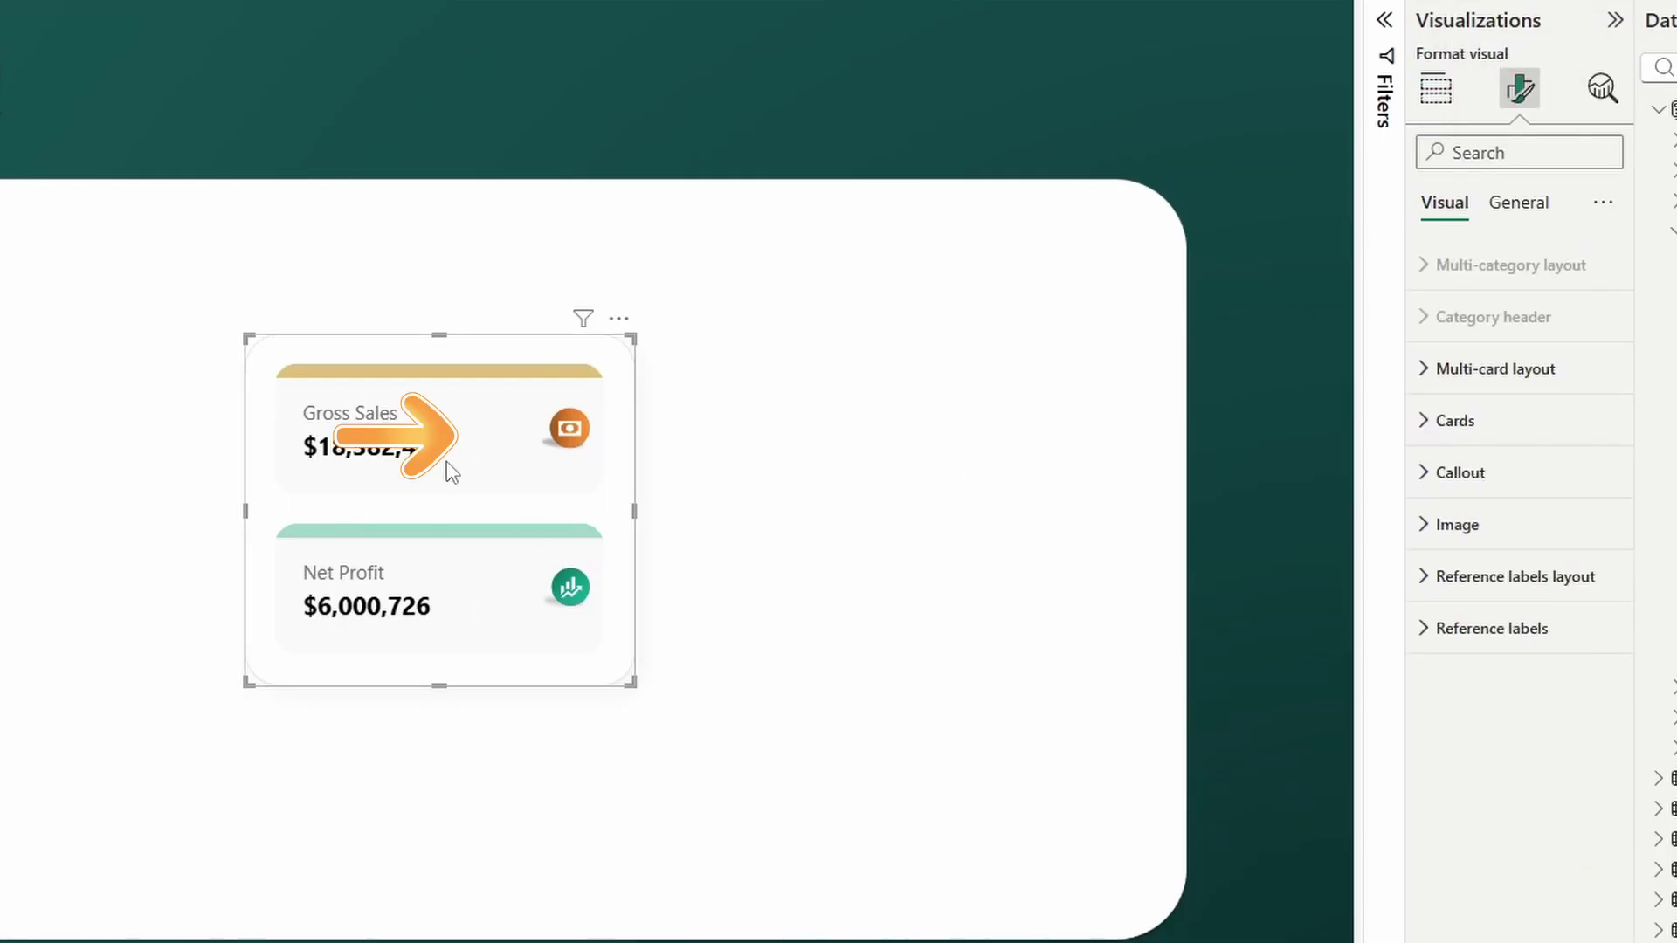
left_click(1476, 428)
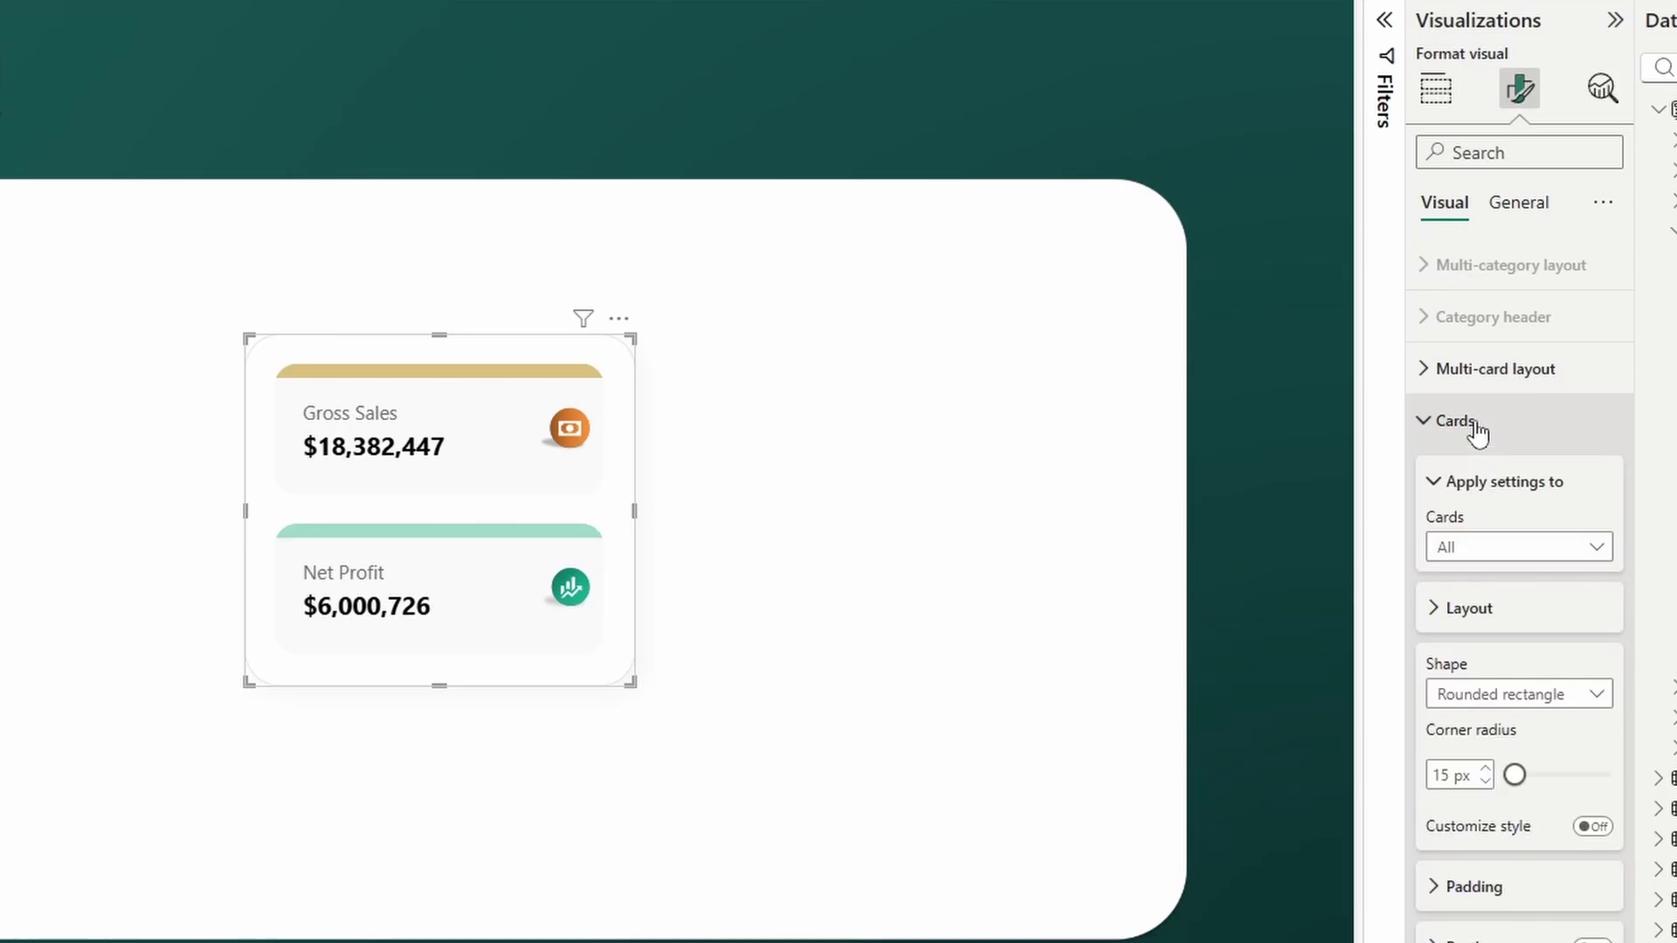
scroll(1484, 454, "down", 3)
scroll(1508, 484, "up", 3)
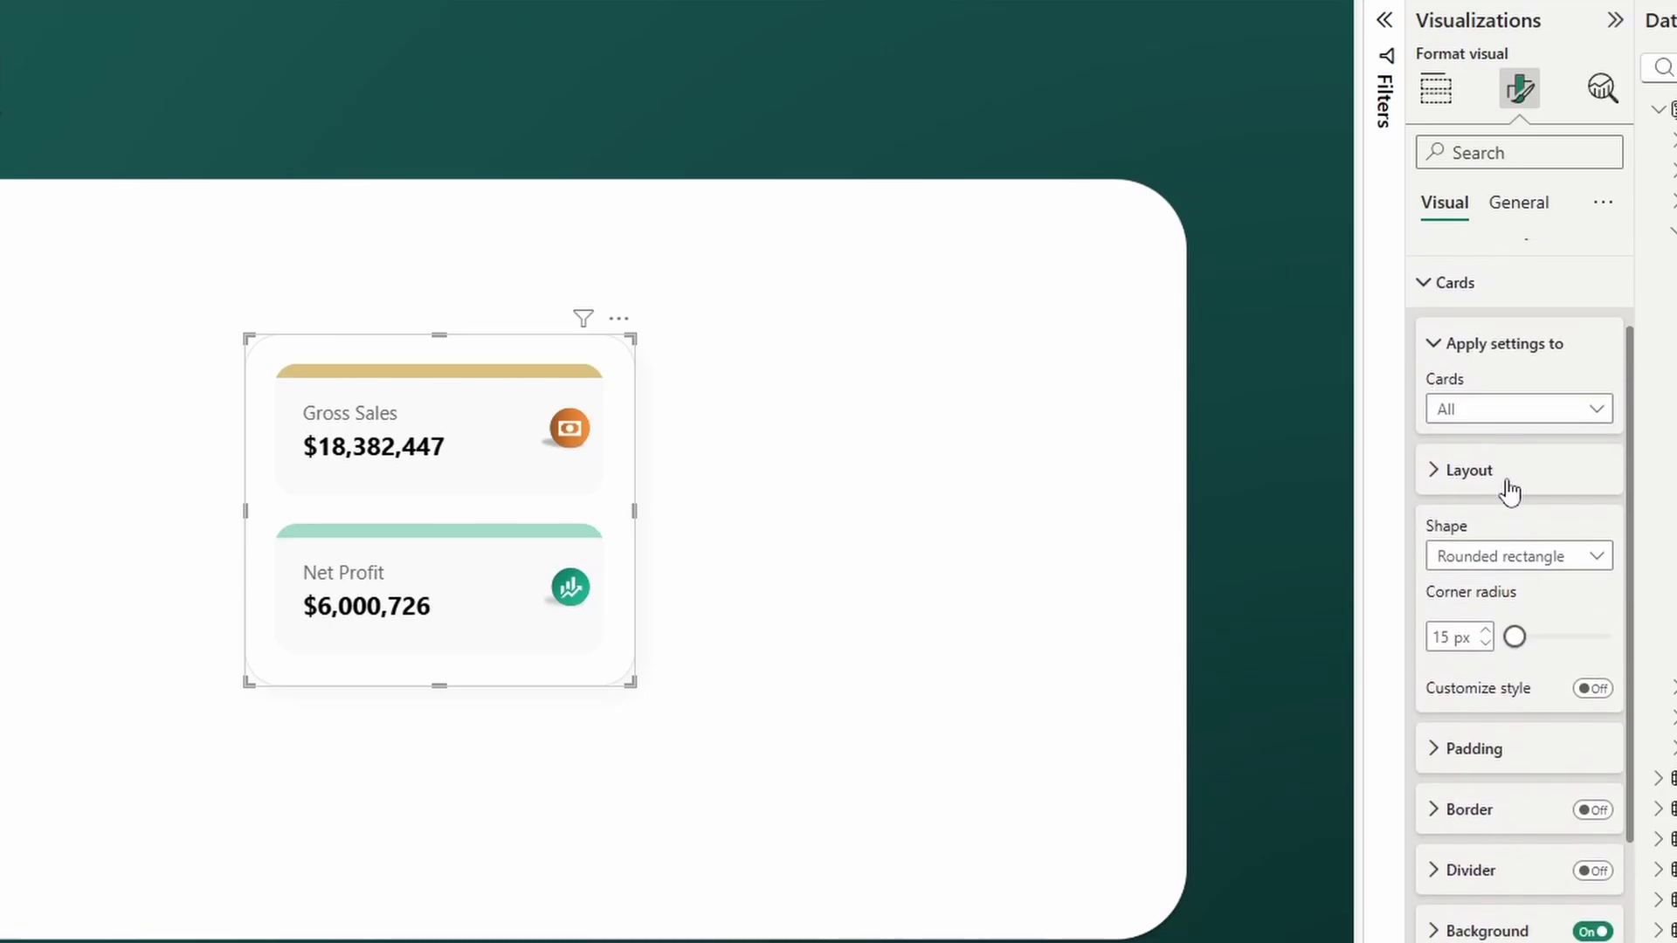
left_click(1516, 569)
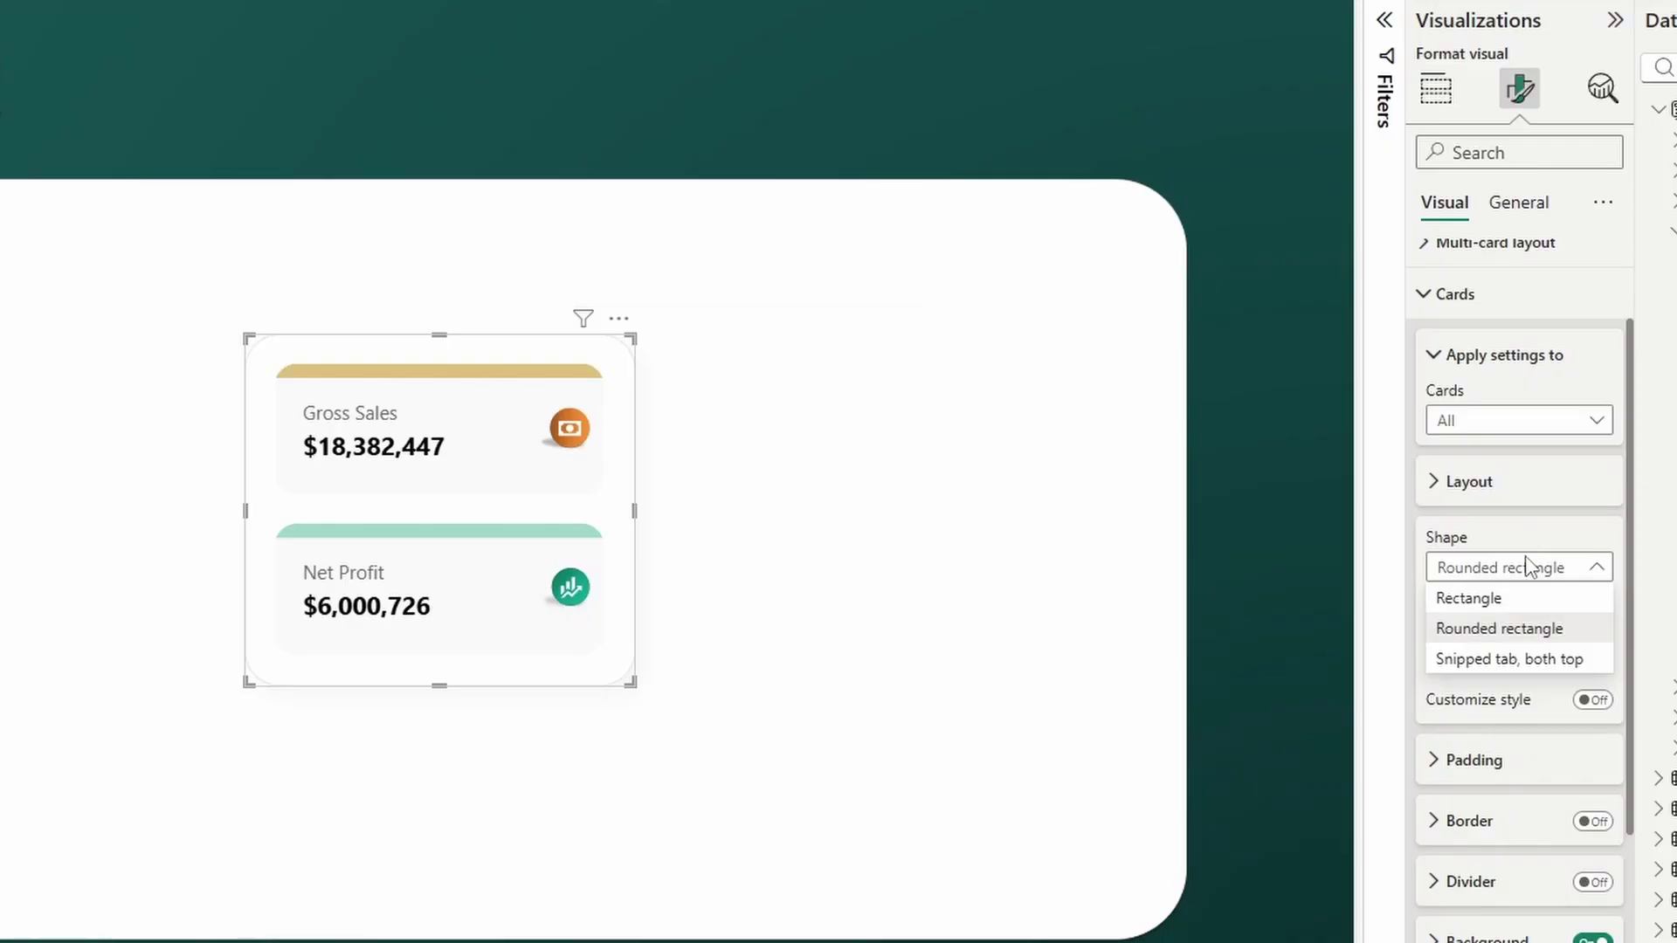
left_click(1499, 629)
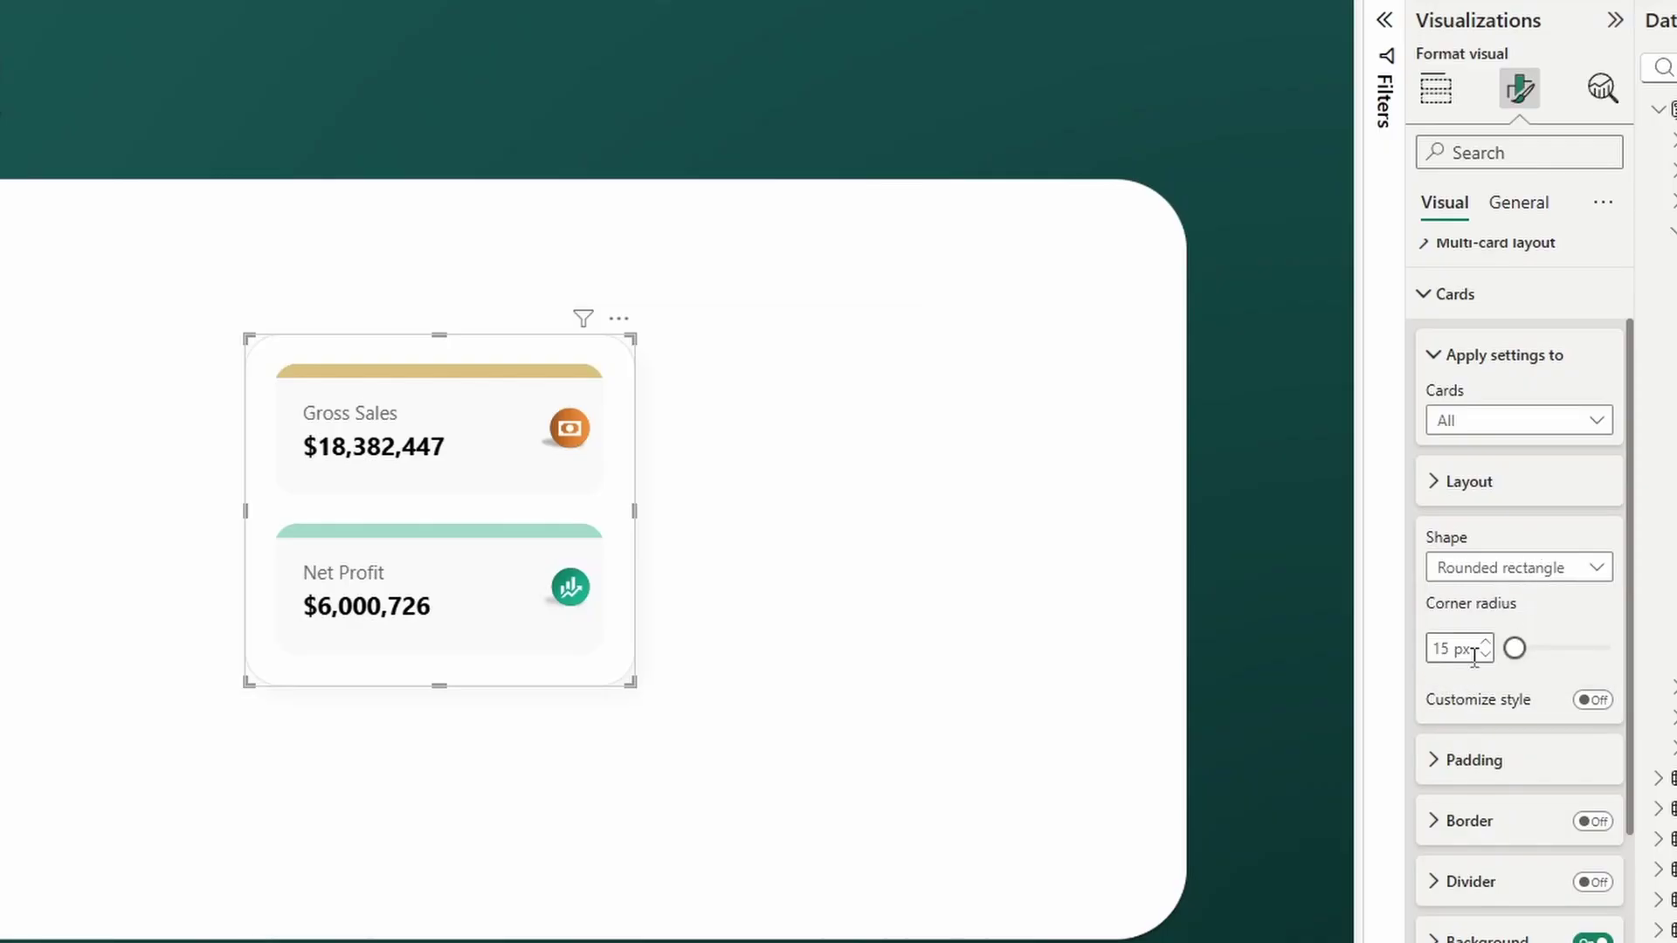
left_click_drag(1515, 648, 1398, 635)
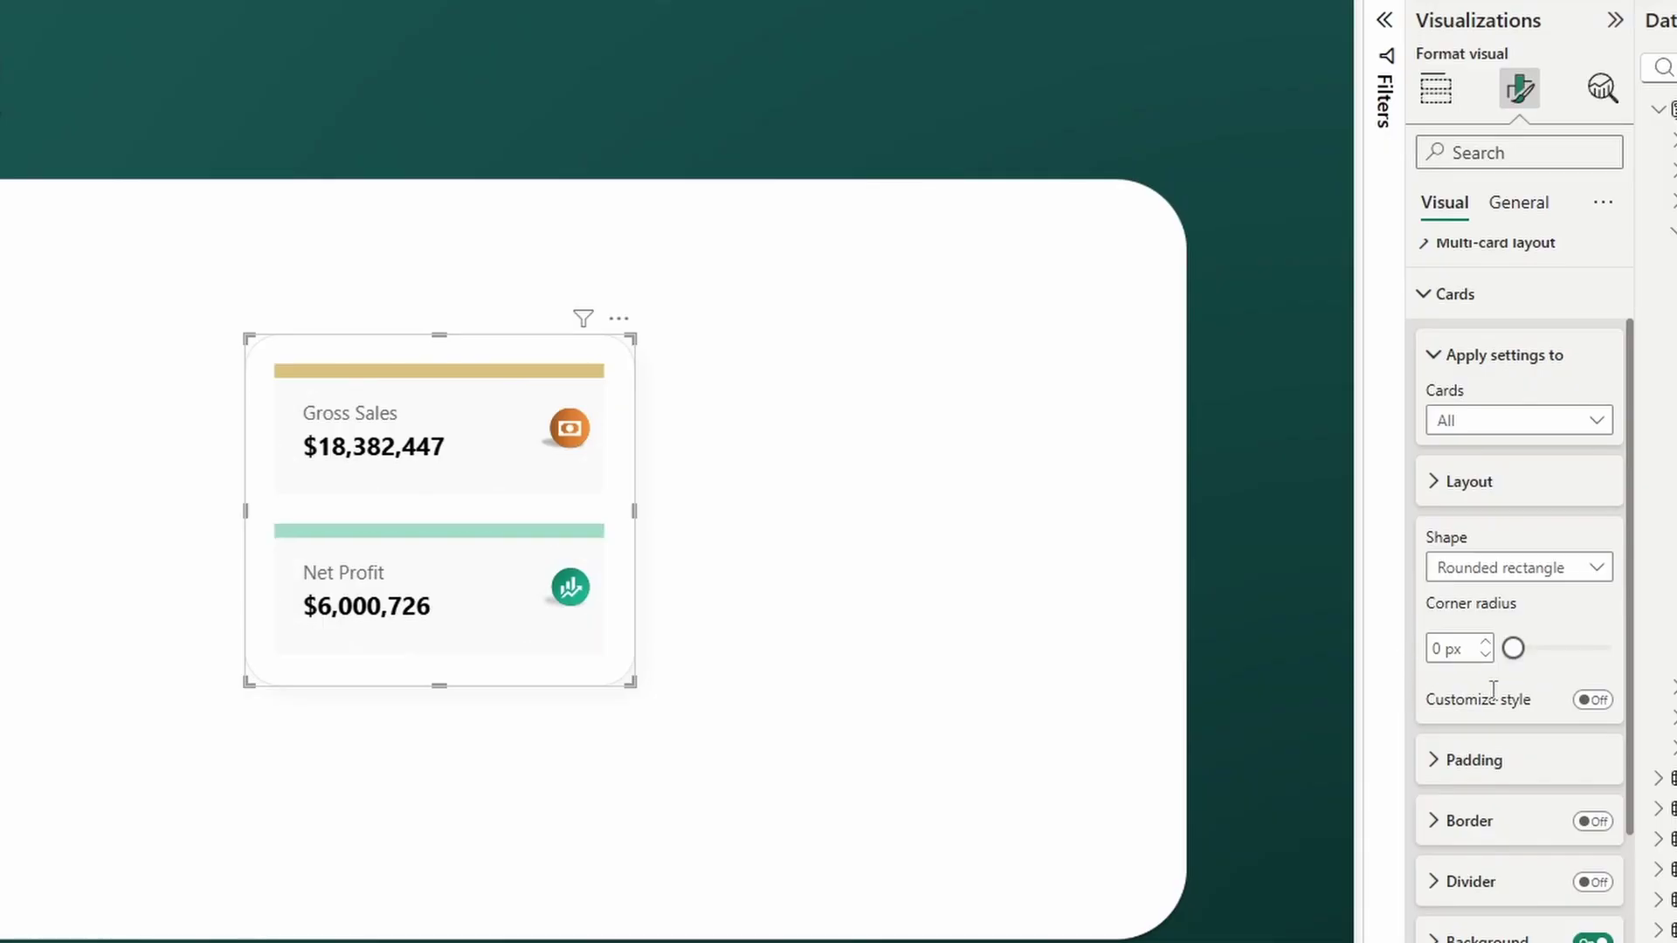
key("Return")
Step: Review the card Background settings (black fill, 99% transparency) and collapse them
scroll(1496, 829, "down", 2)
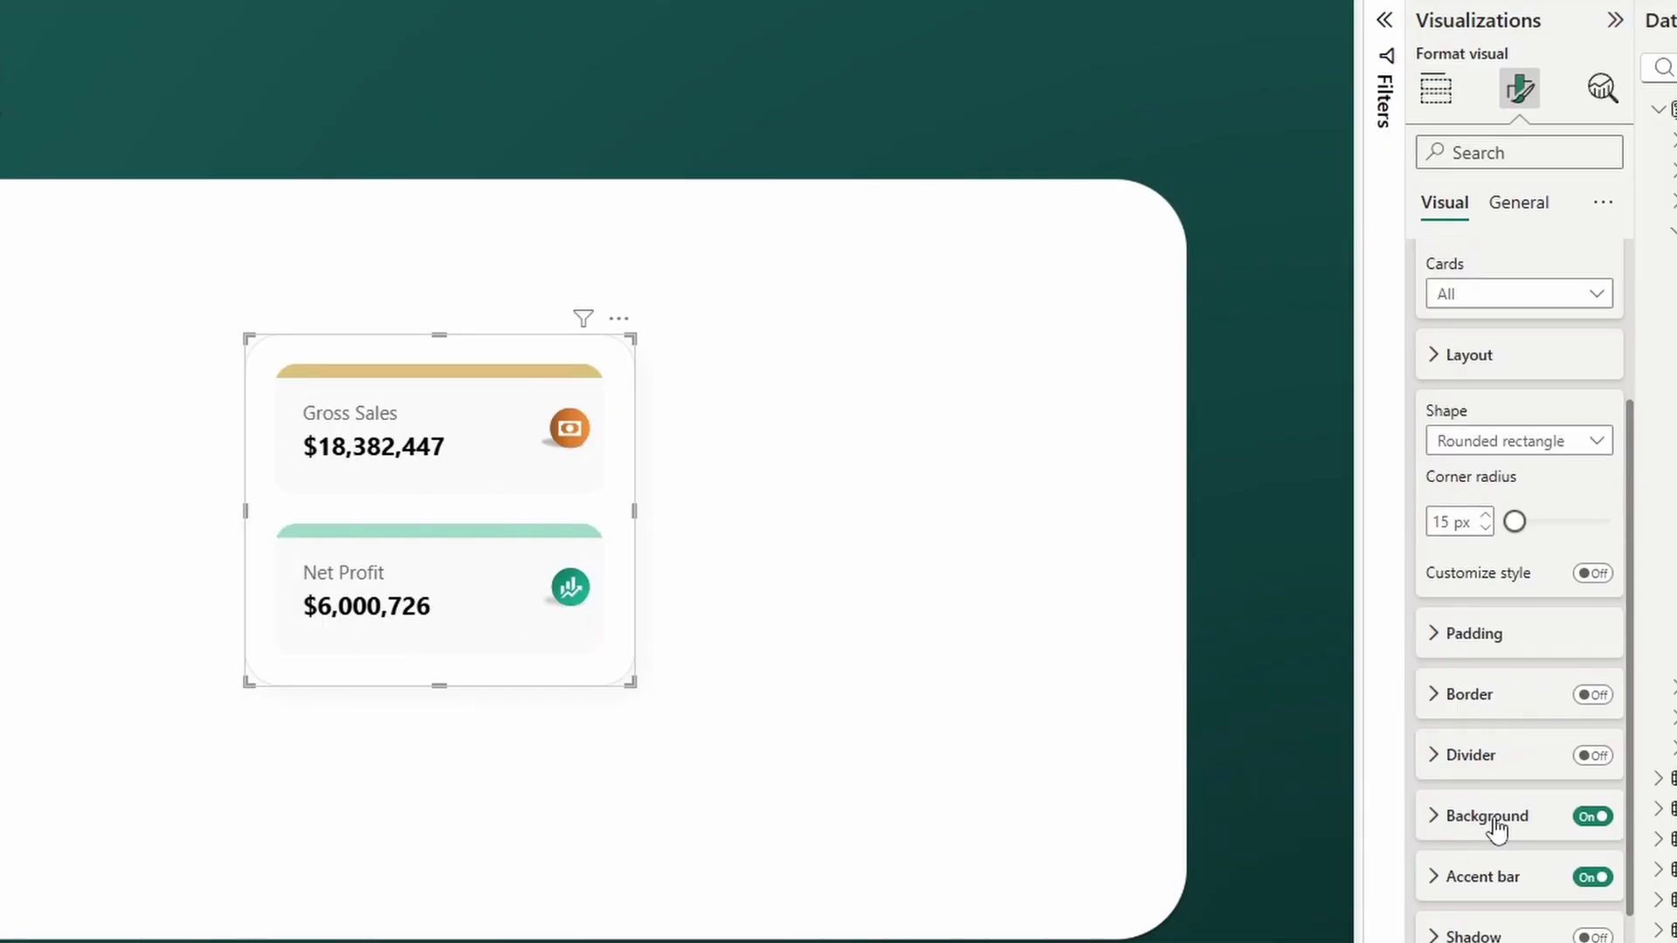
left_click(1512, 821)
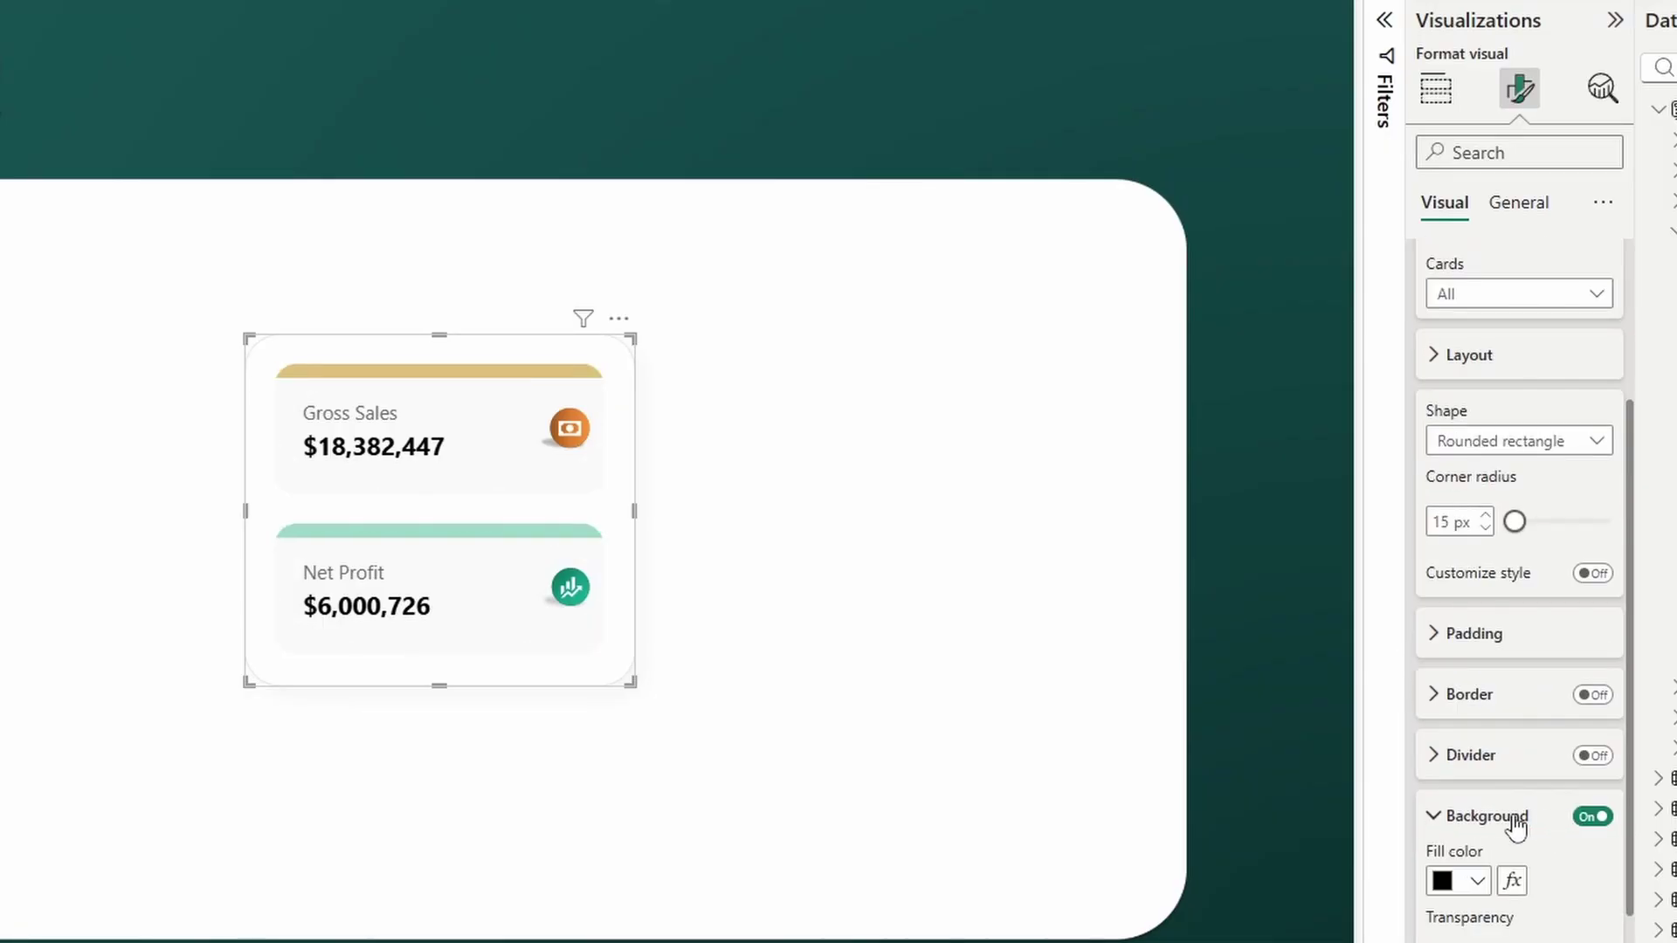
scroll(1516, 812, "down", 2)
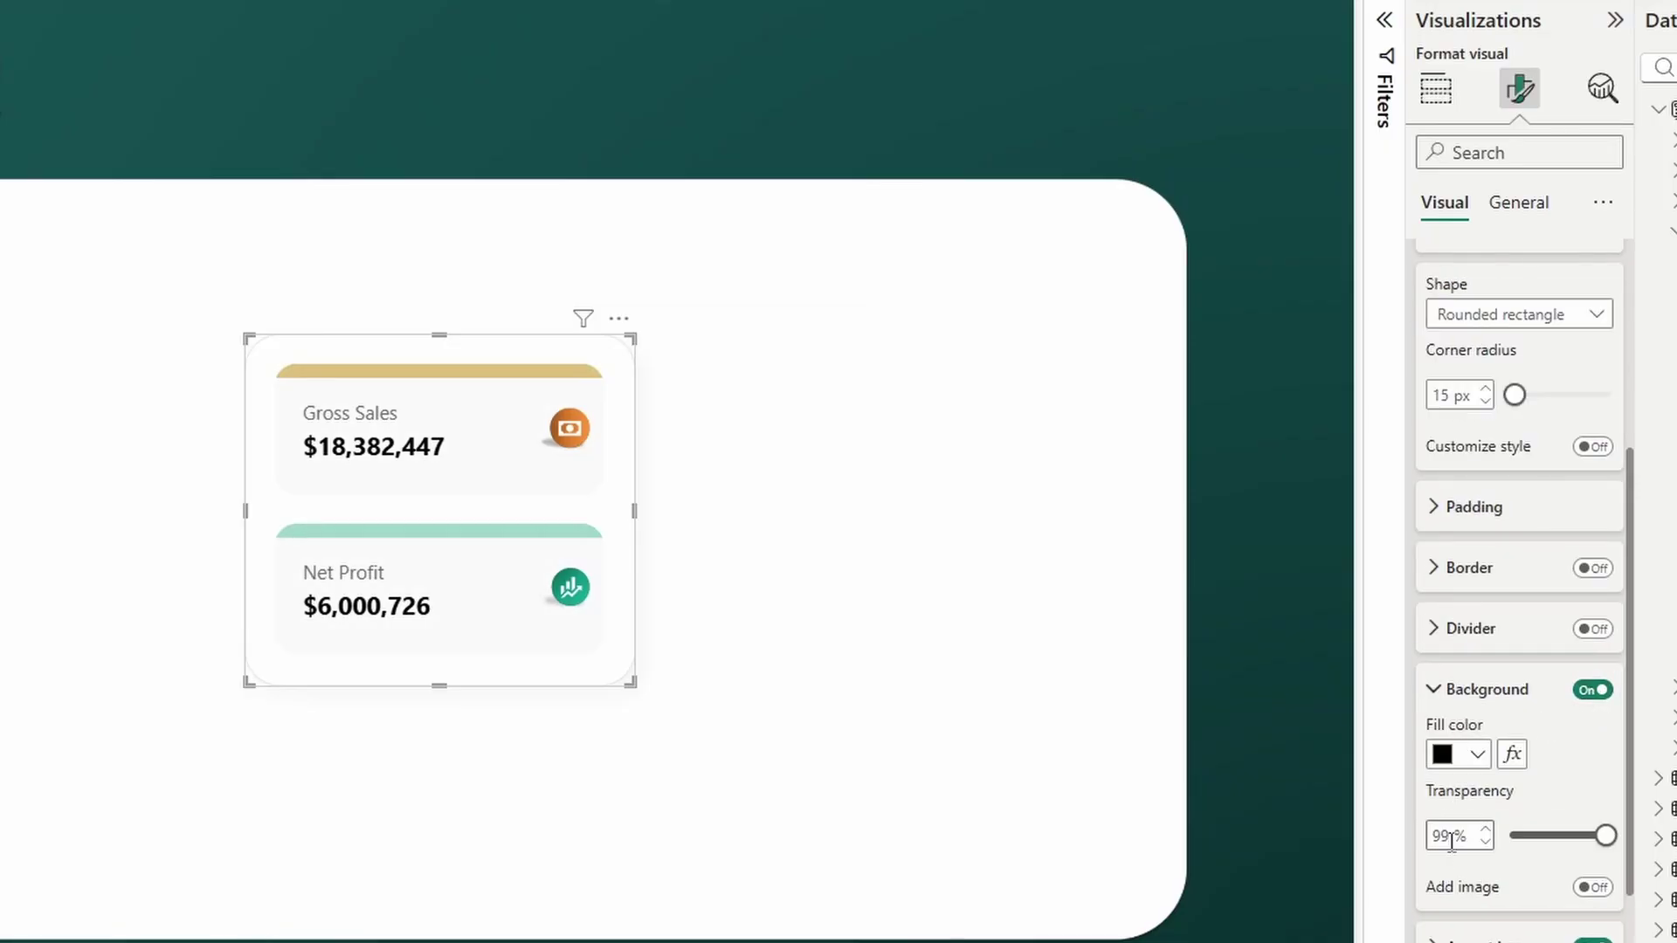
scroll(1516, 840, "down", 4)
scroll(1516, 836, "up", 6)
left_click(1516, 825)
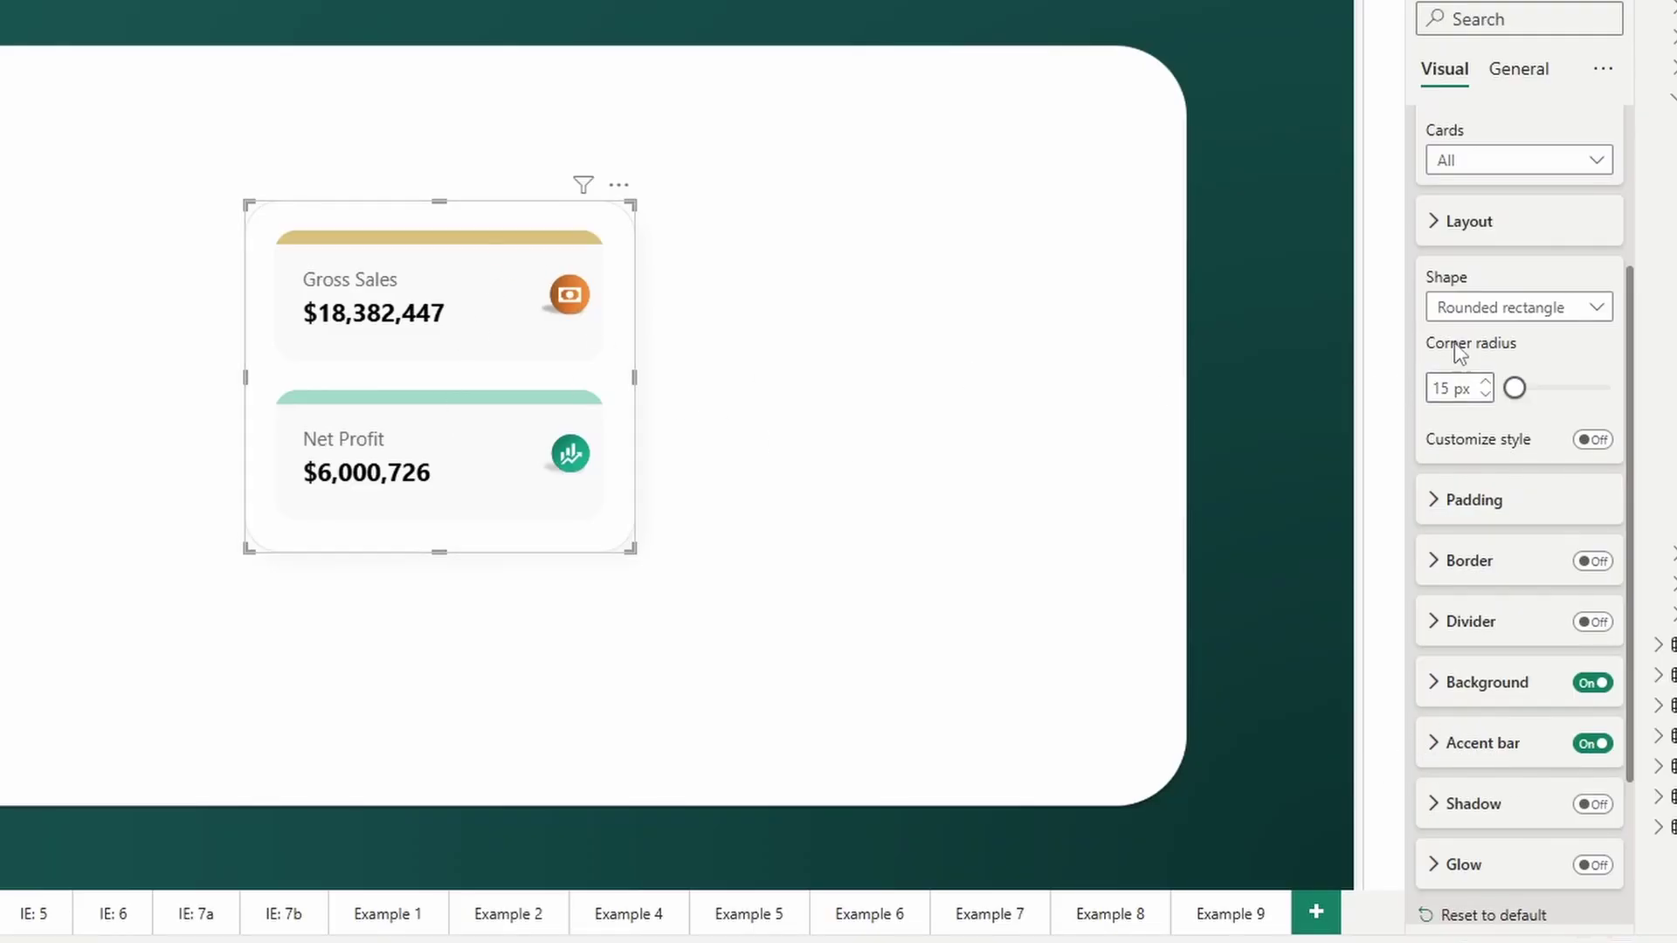
scroll(1454, 332, "up", 2)
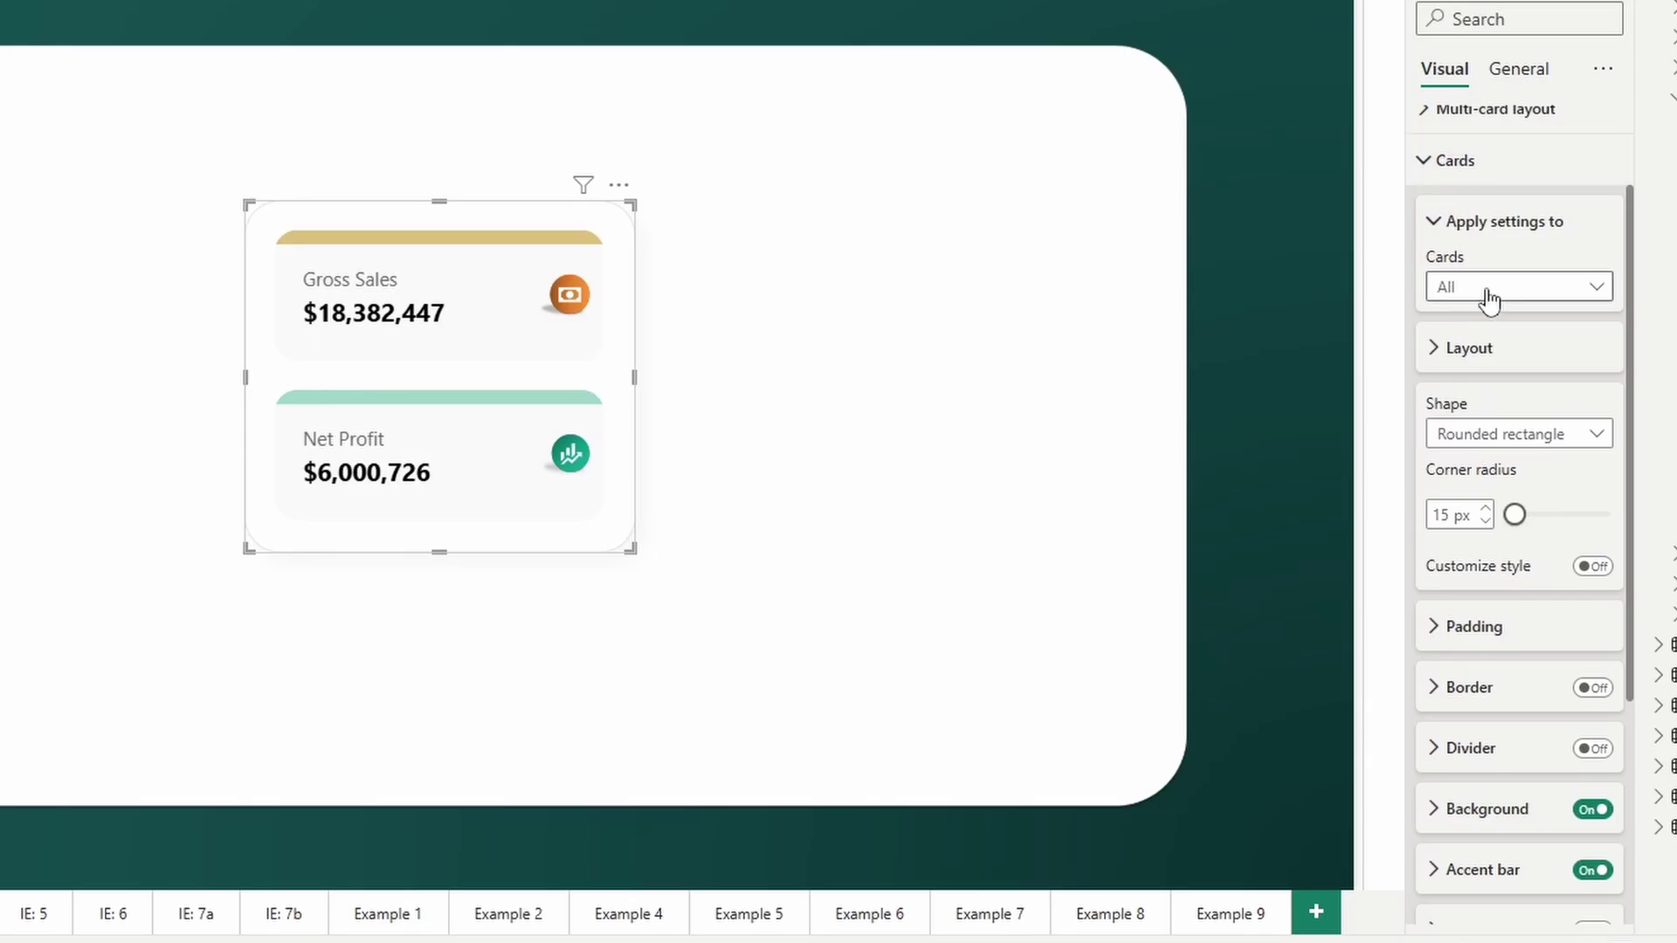
left_click(1489, 297)
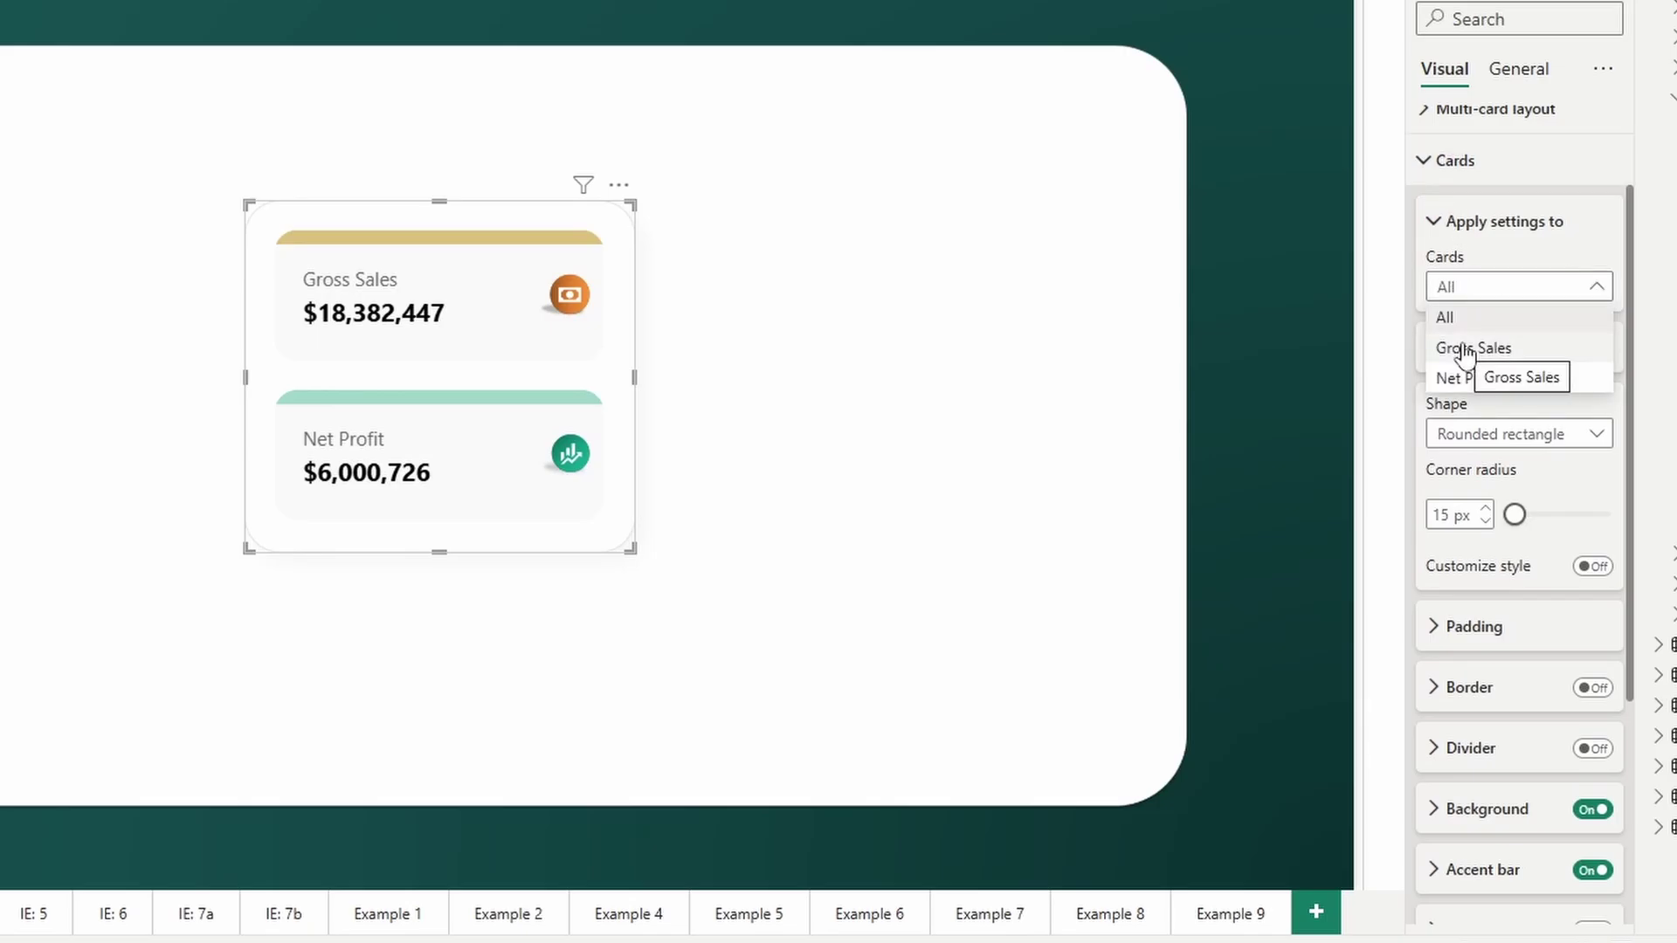
left_click(1465, 349)
scroll(1467, 673, "down", 3)
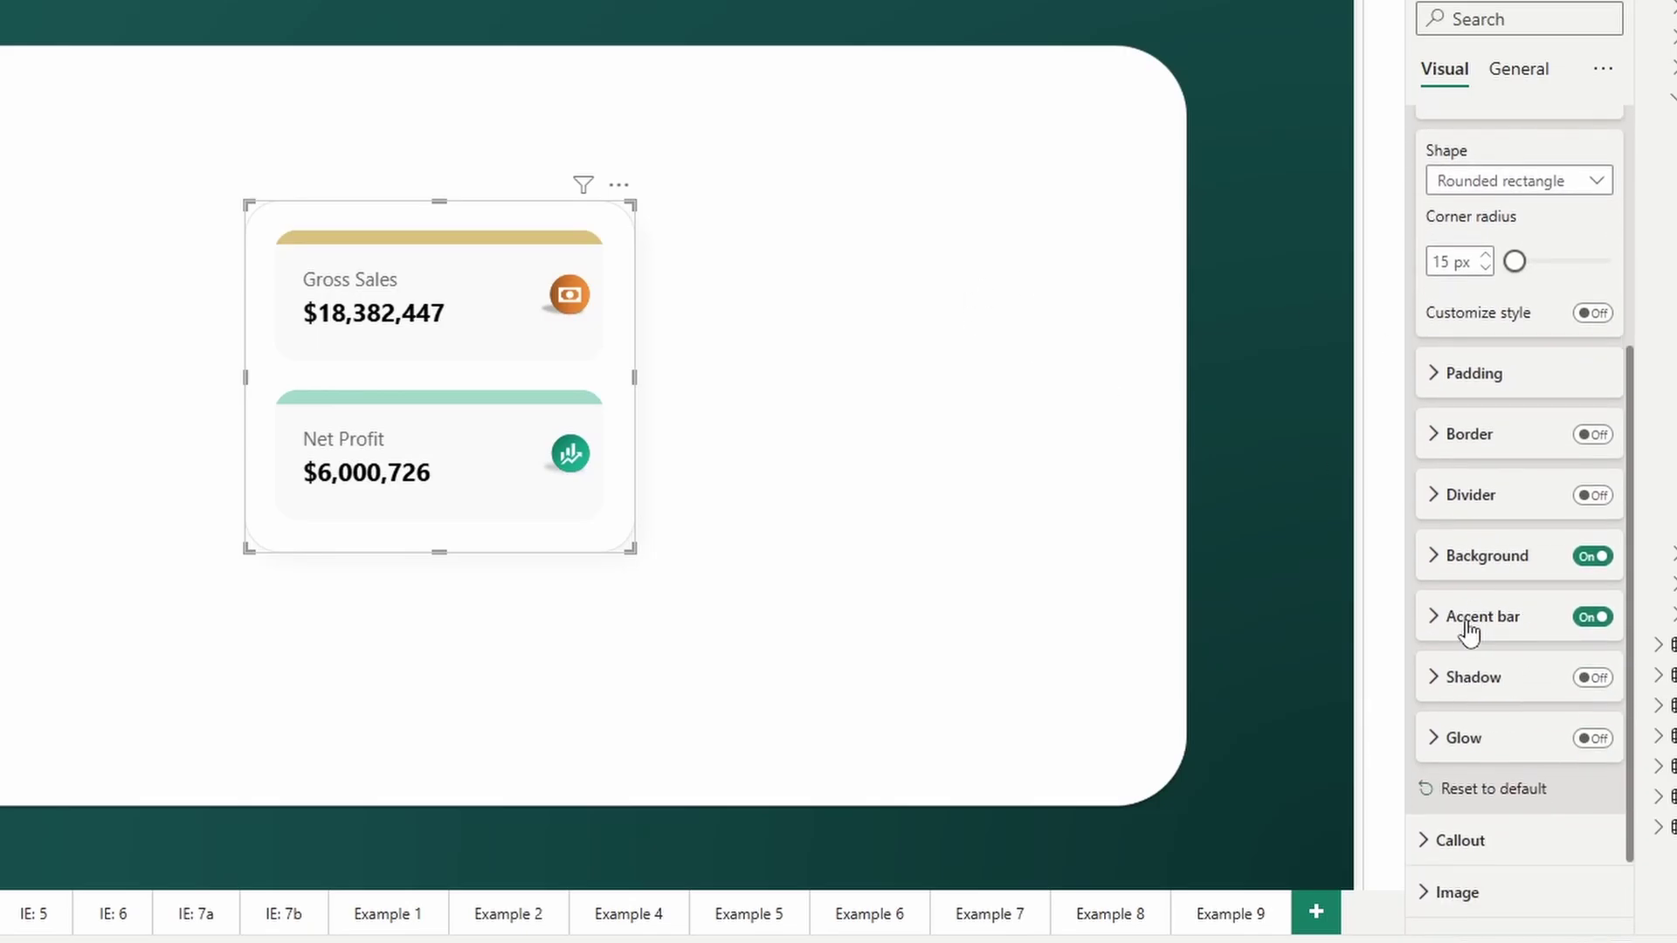
left_click(1470, 629)
scroll(1475, 622, "down", 2)
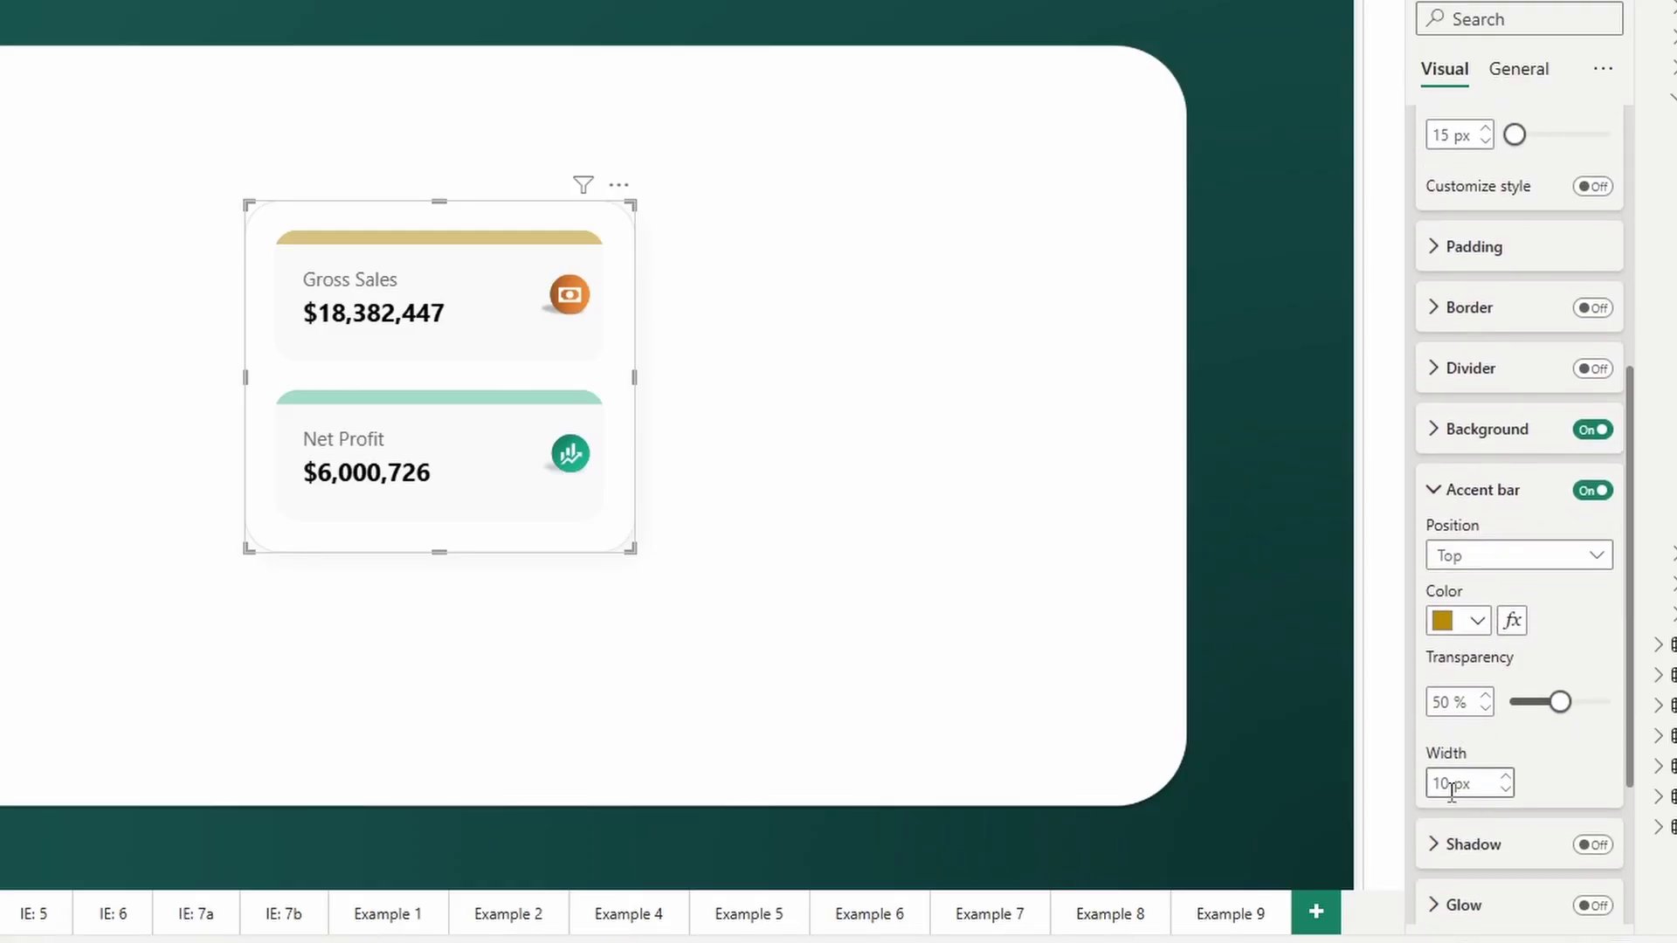
left_click(1481, 561)
left_click(1503, 651)
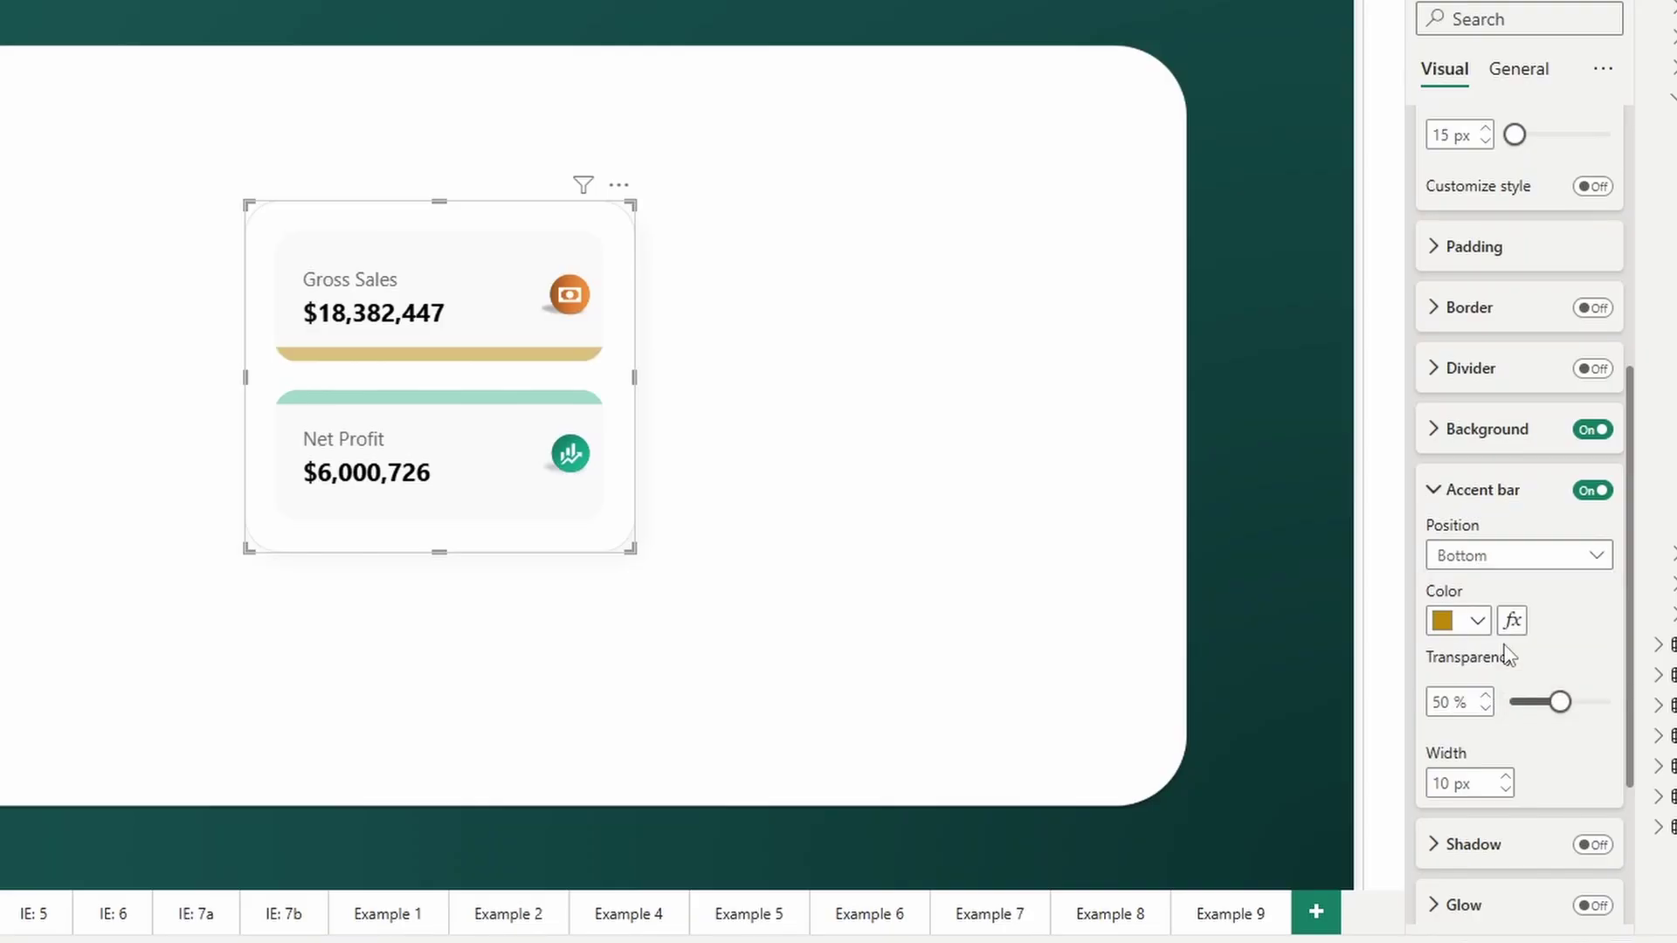
left_click(1486, 559)
left_click(1485, 626)
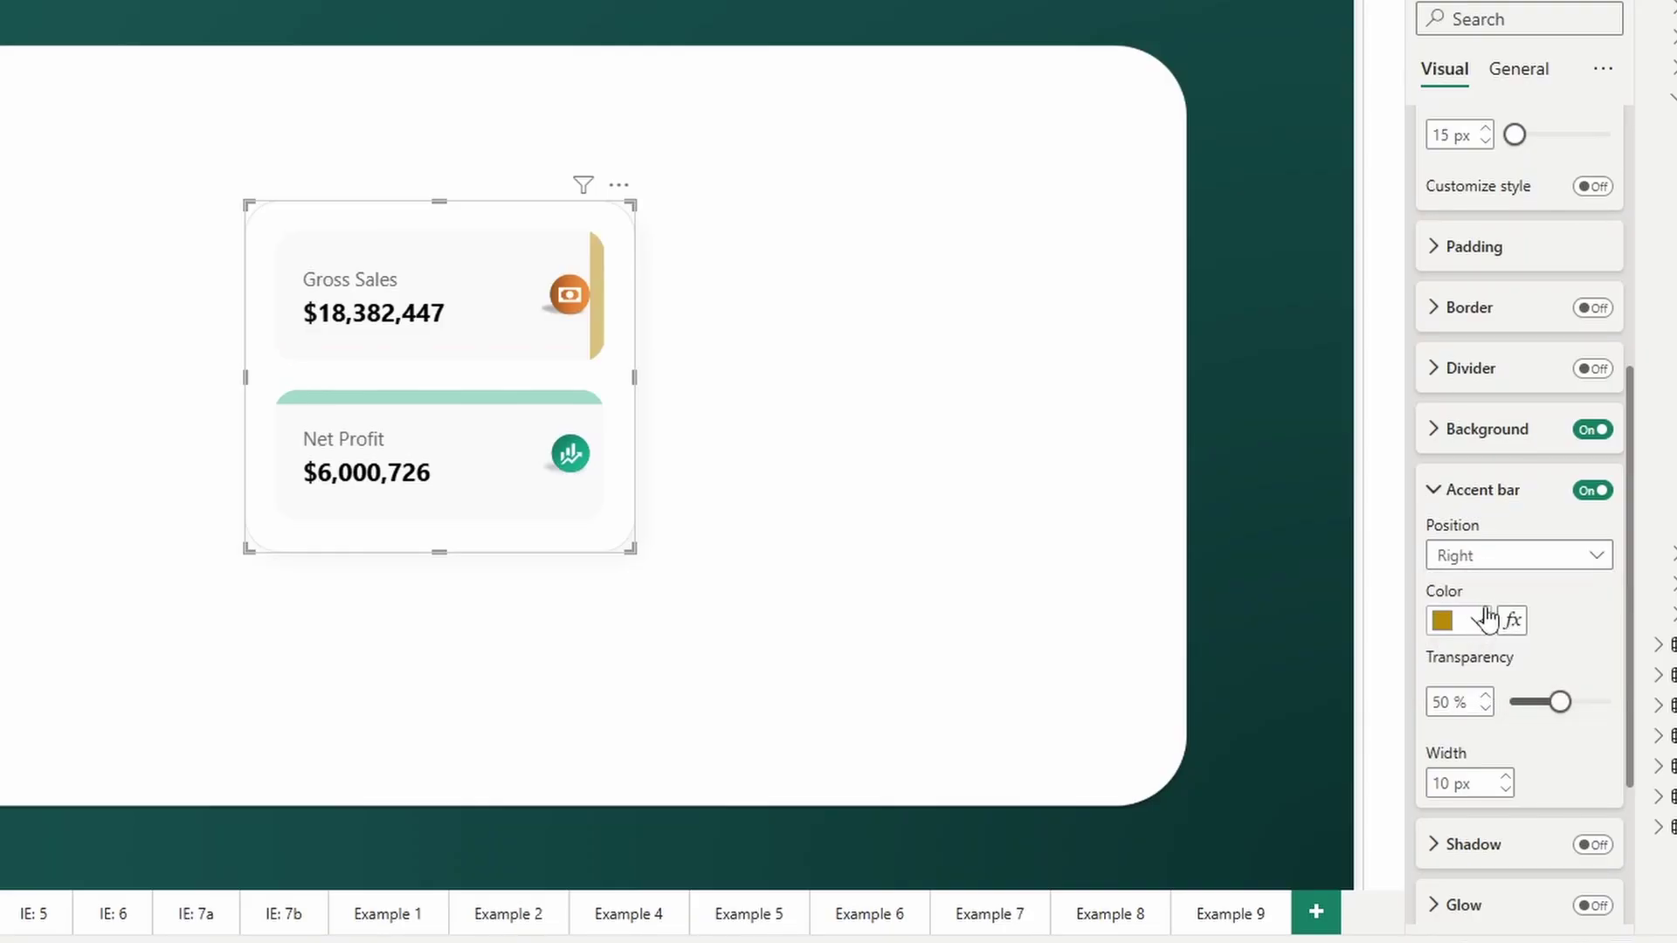
left_click(1501, 559)
left_click(1449, 587)
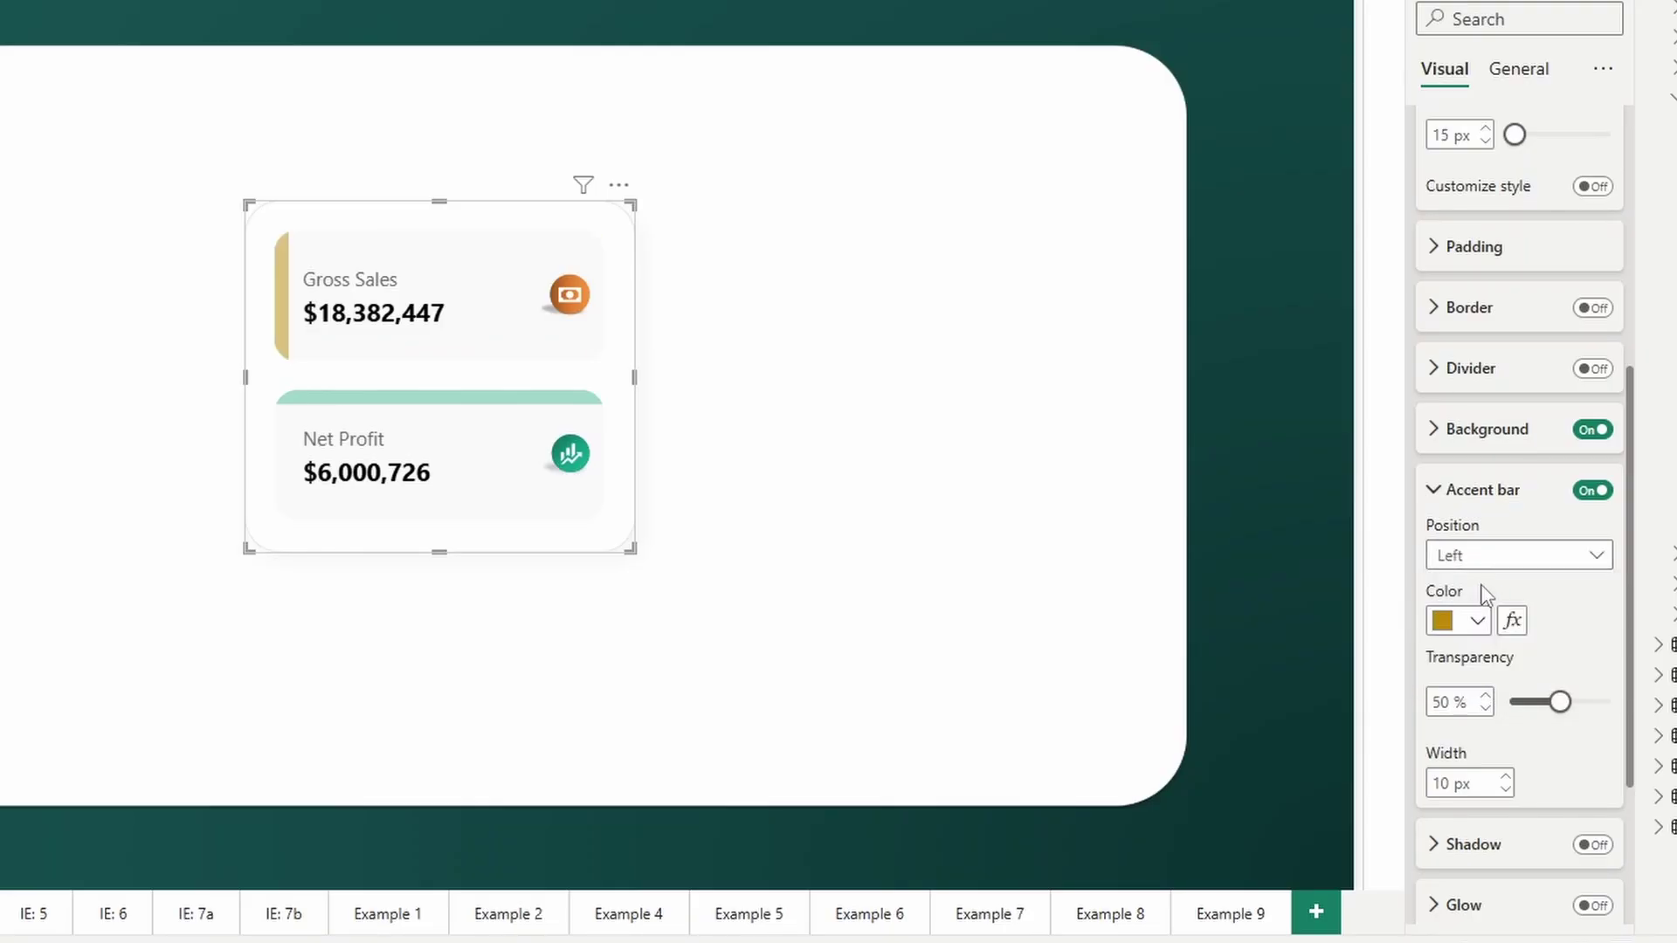
left_click(1482, 564)
left_click(1485, 674)
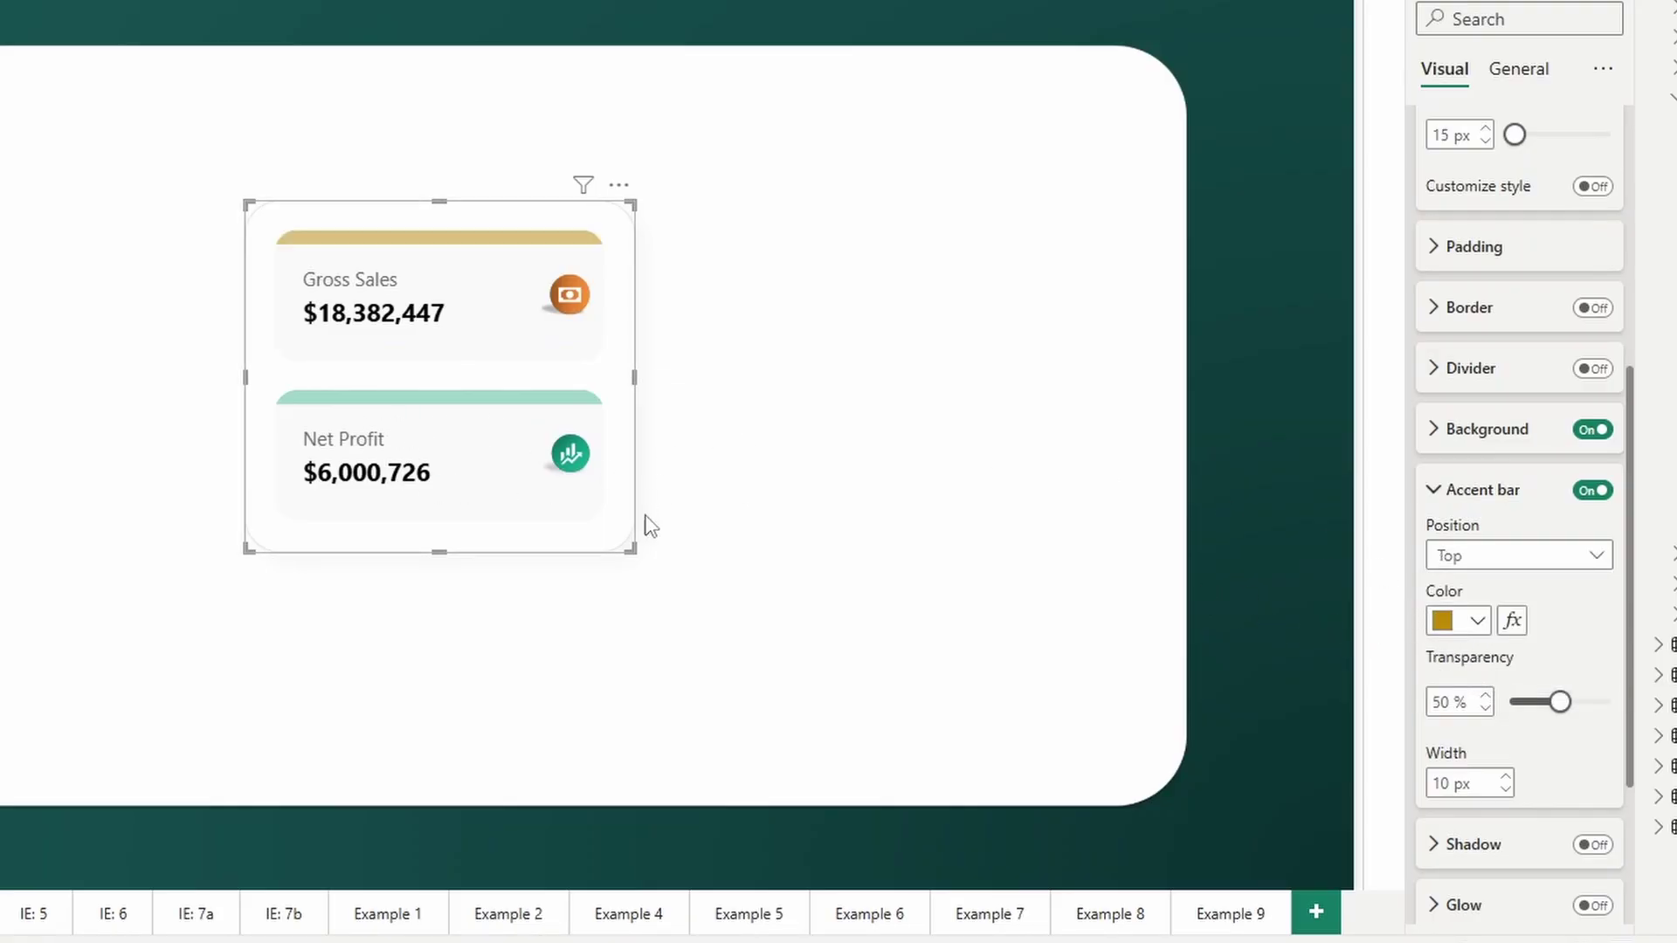
scroll(1484, 640, "down", 2)
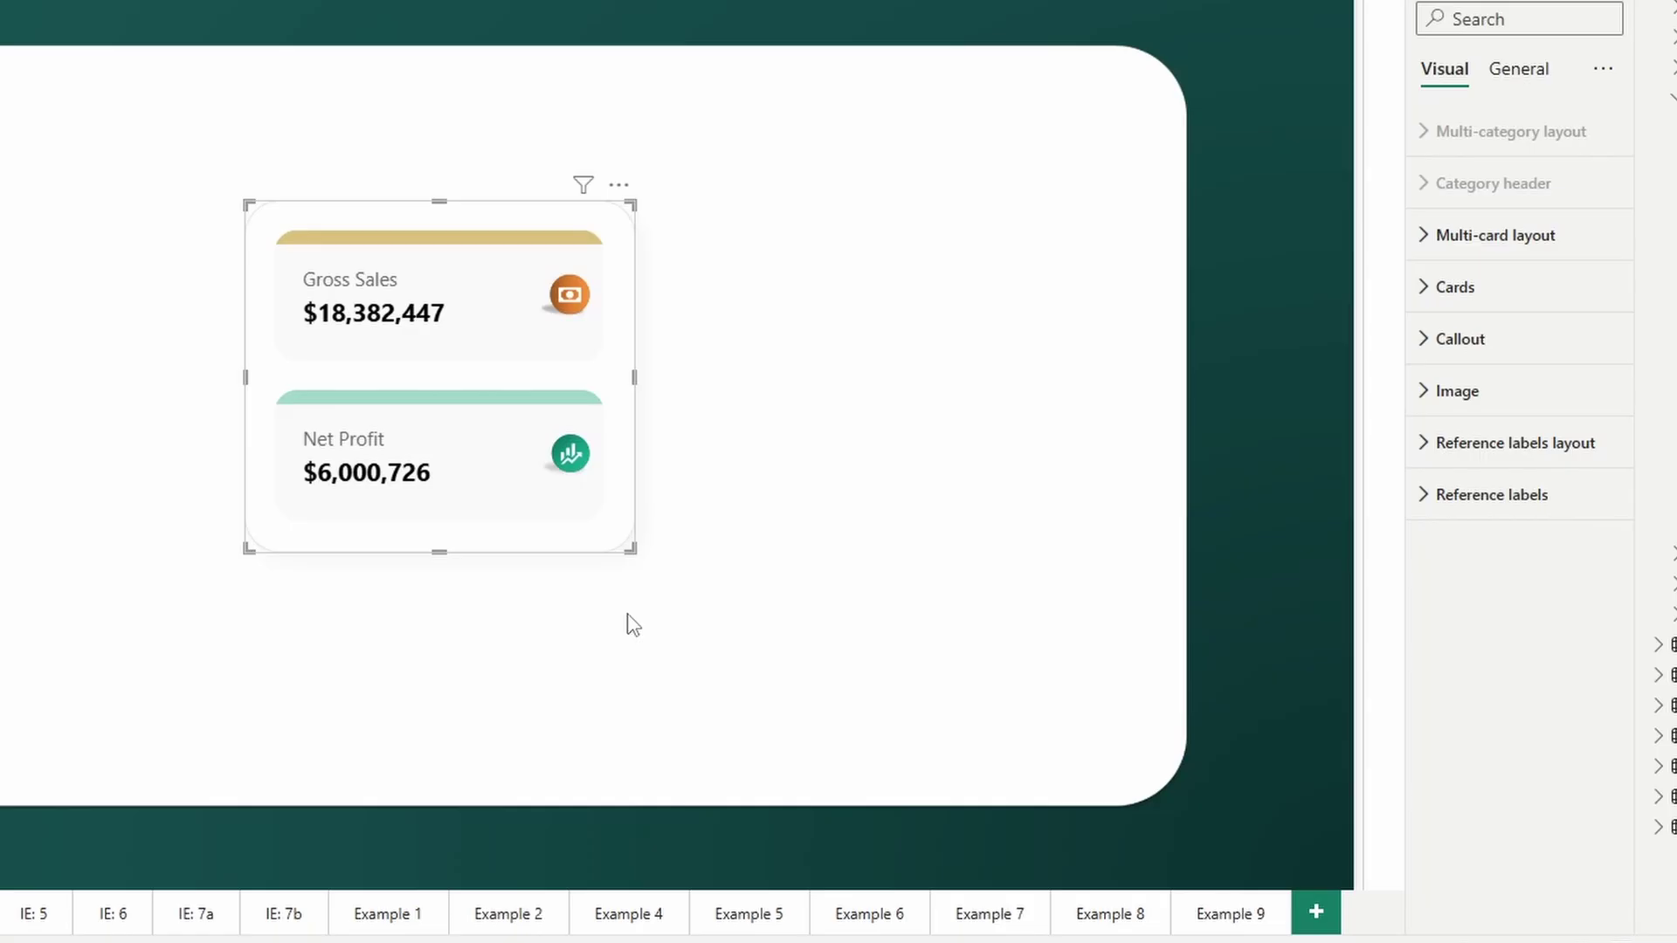
Step: Expand Multi-card layout > Padding and try 10 px left padding, ending at 20 px
left_click(1493, 255)
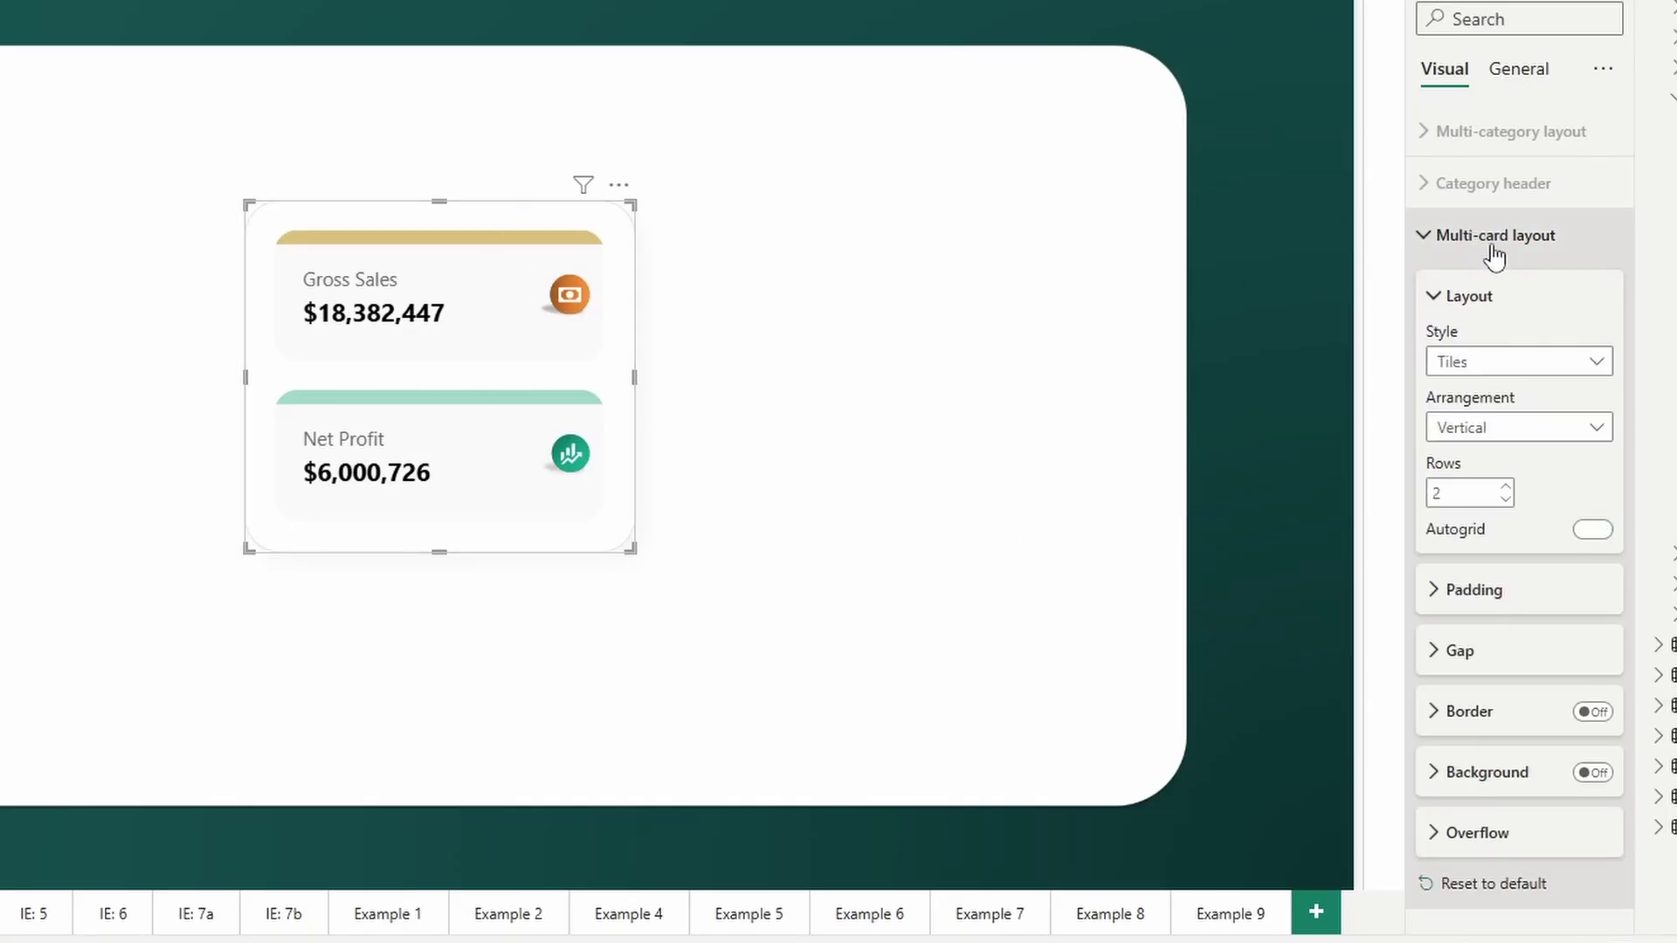
left_click(1476, 590)
scroll(1480, 593, "down", 3)
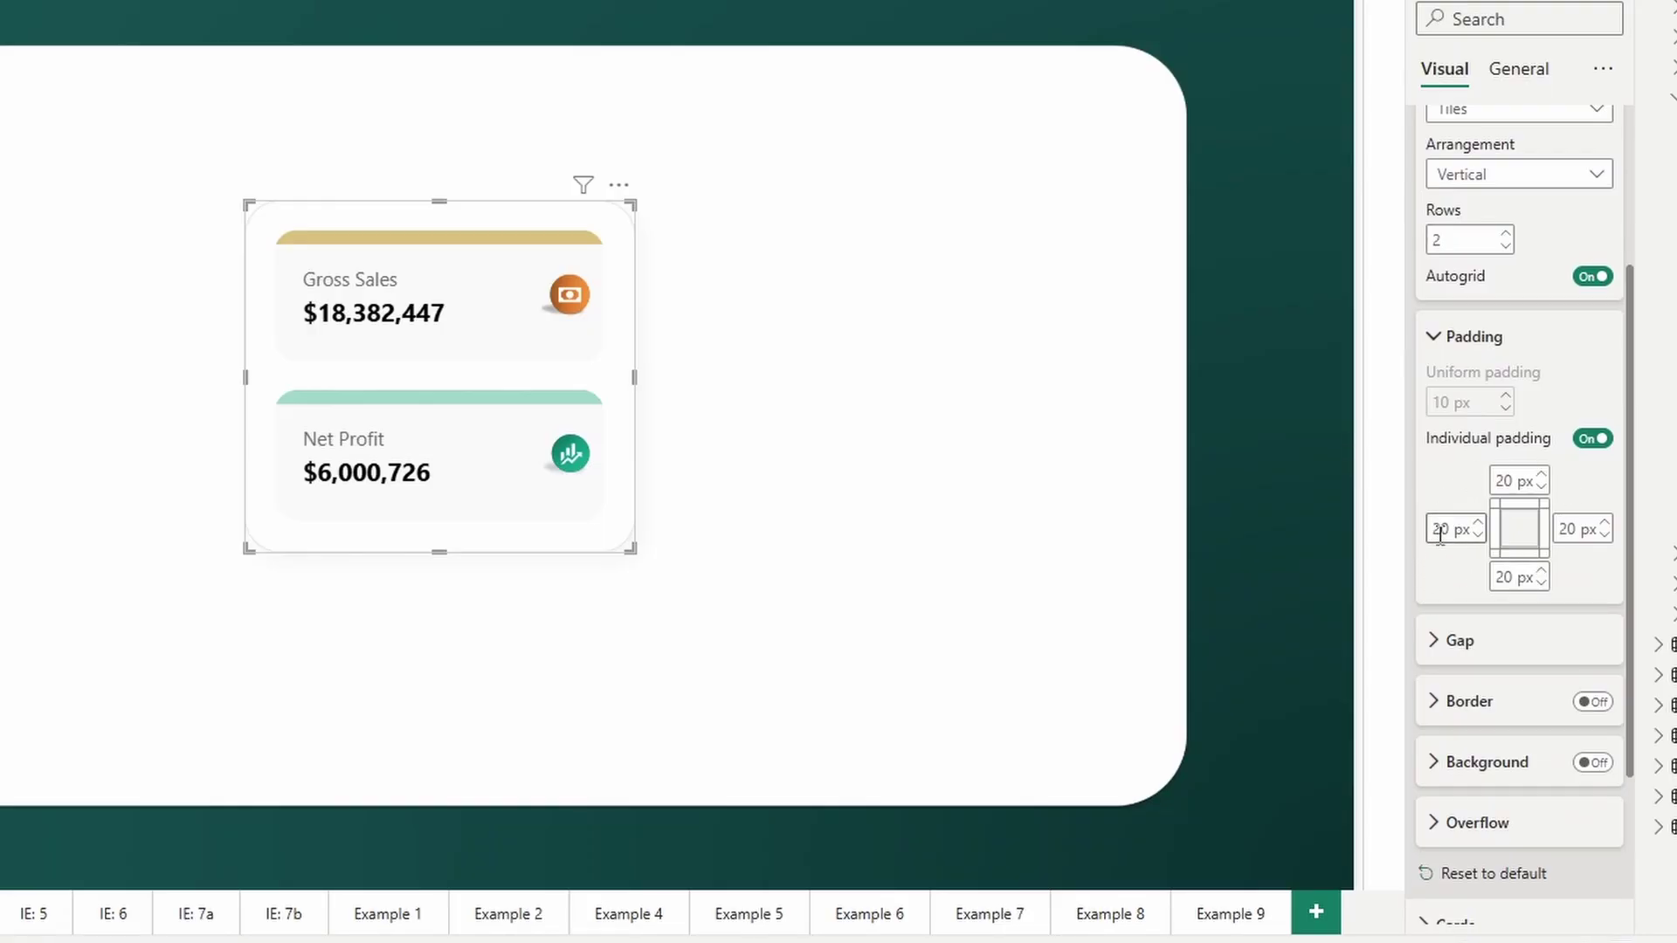
left_click(1446, 531)
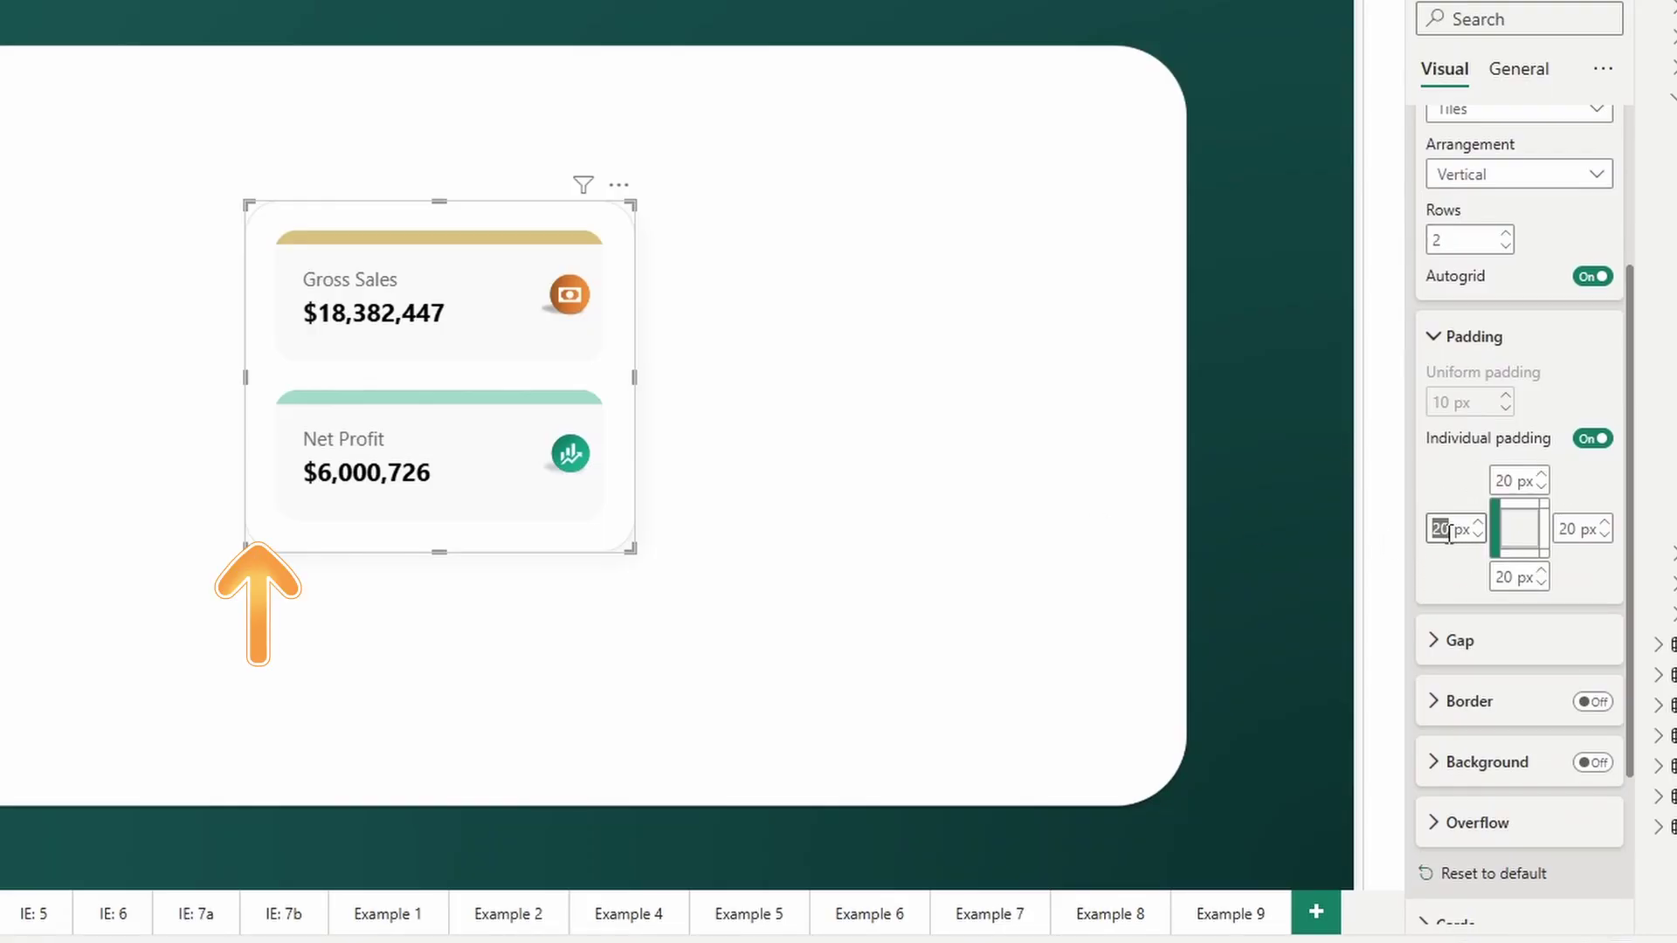
type("10")
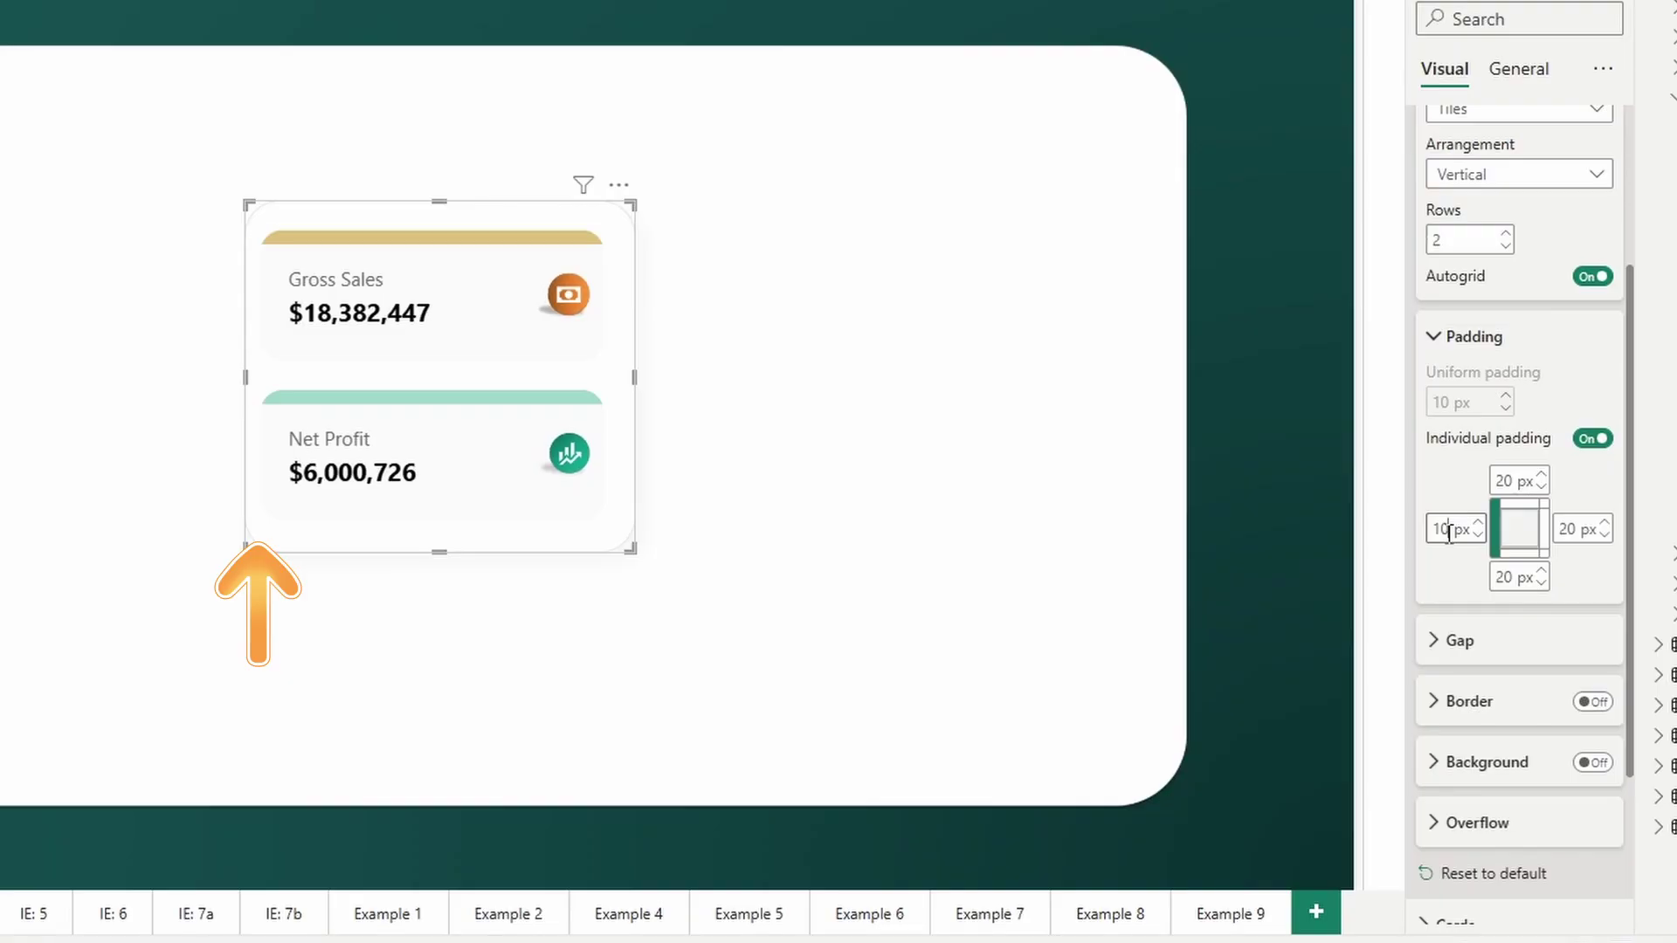
key("BackSpace")
key("BackSpace")
type("20")
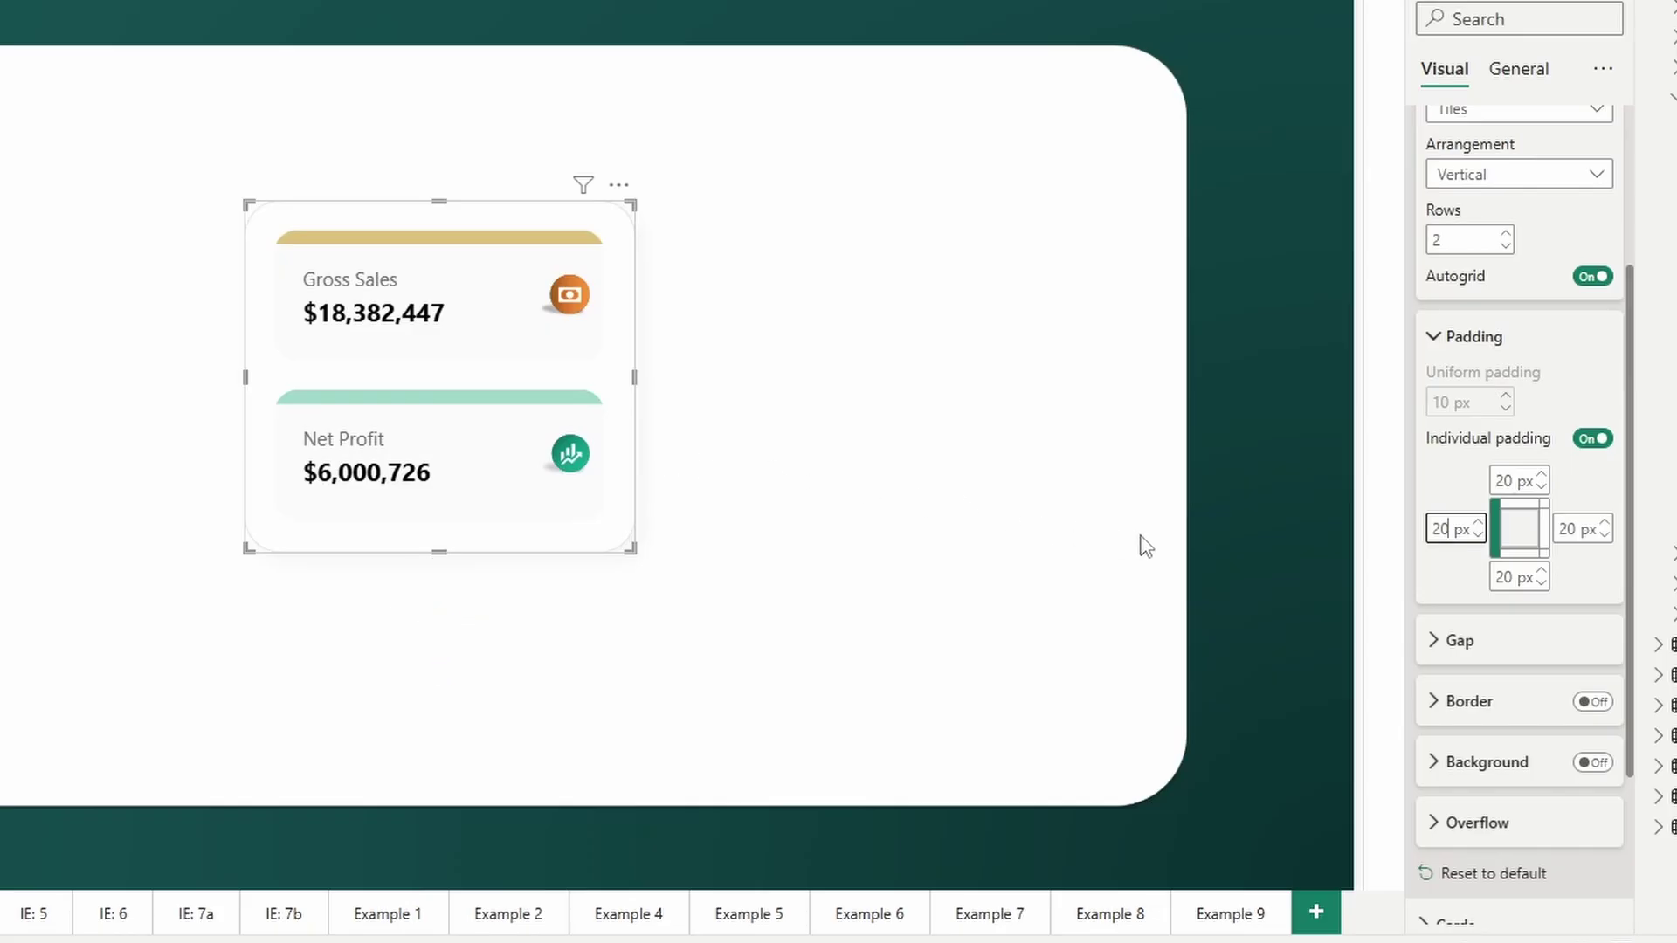
scroll(1557, 411, "up", 1)
scroll(1557, 410, "up", 3)
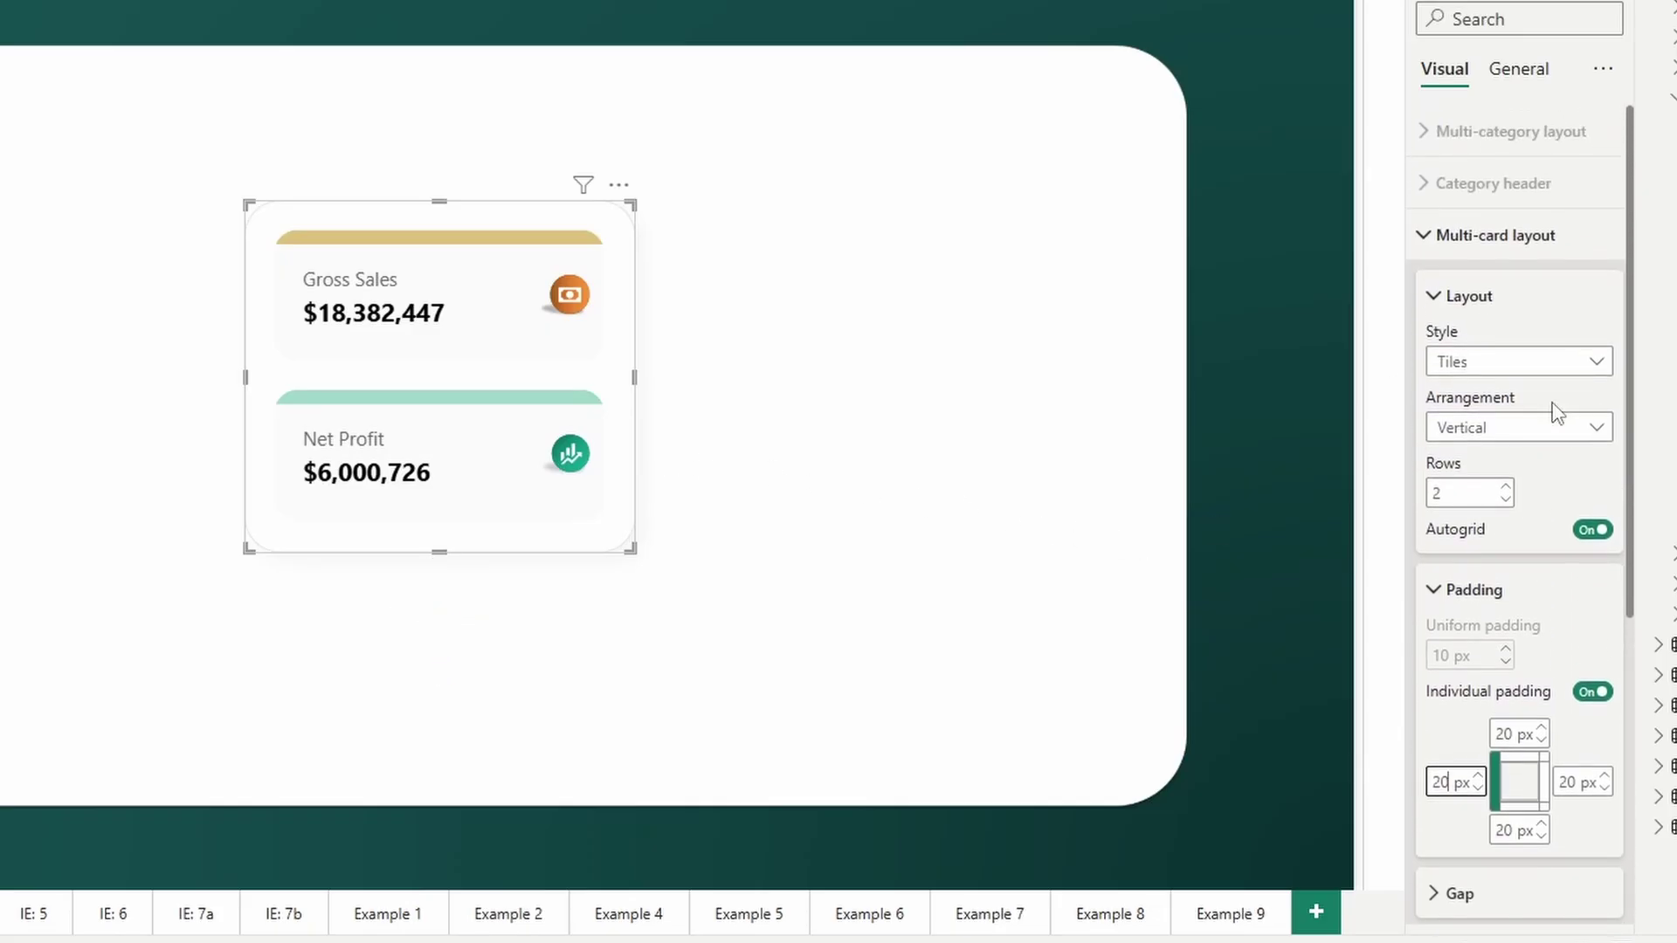
Step: Under General > Properties > Padding, try 20 and 10 px left padding, finishing at 0 px
left_click(1522, 80)
left_click(1508, 146)
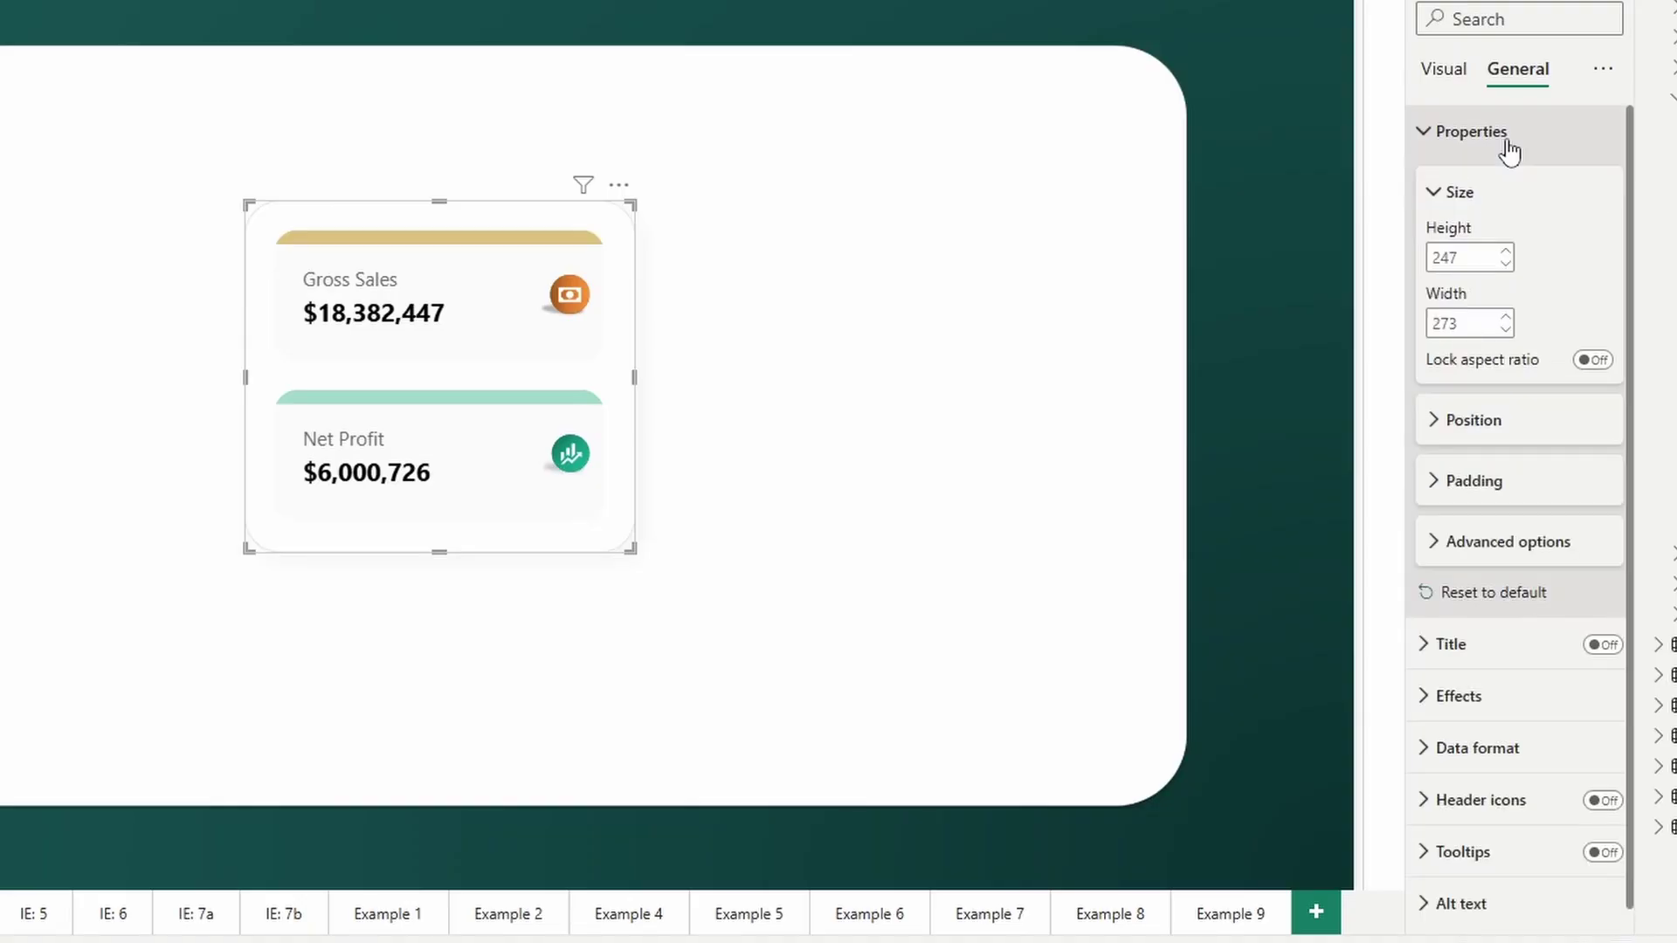
left_click(1474, 471)
left_click(1436, 569)
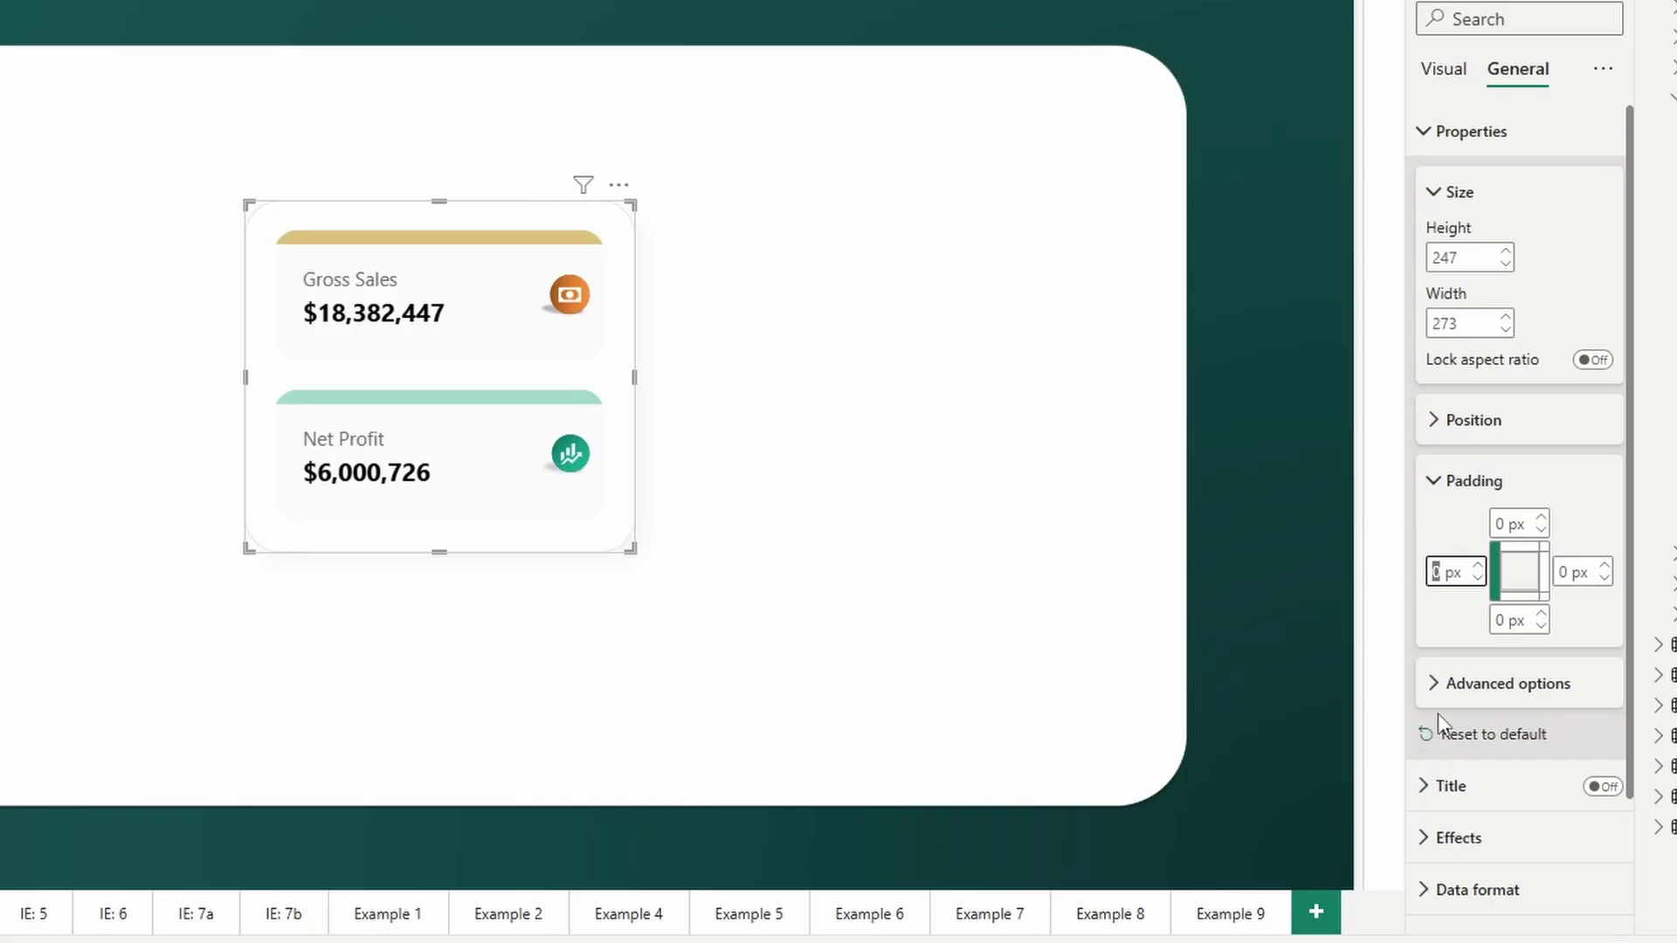
type("20")
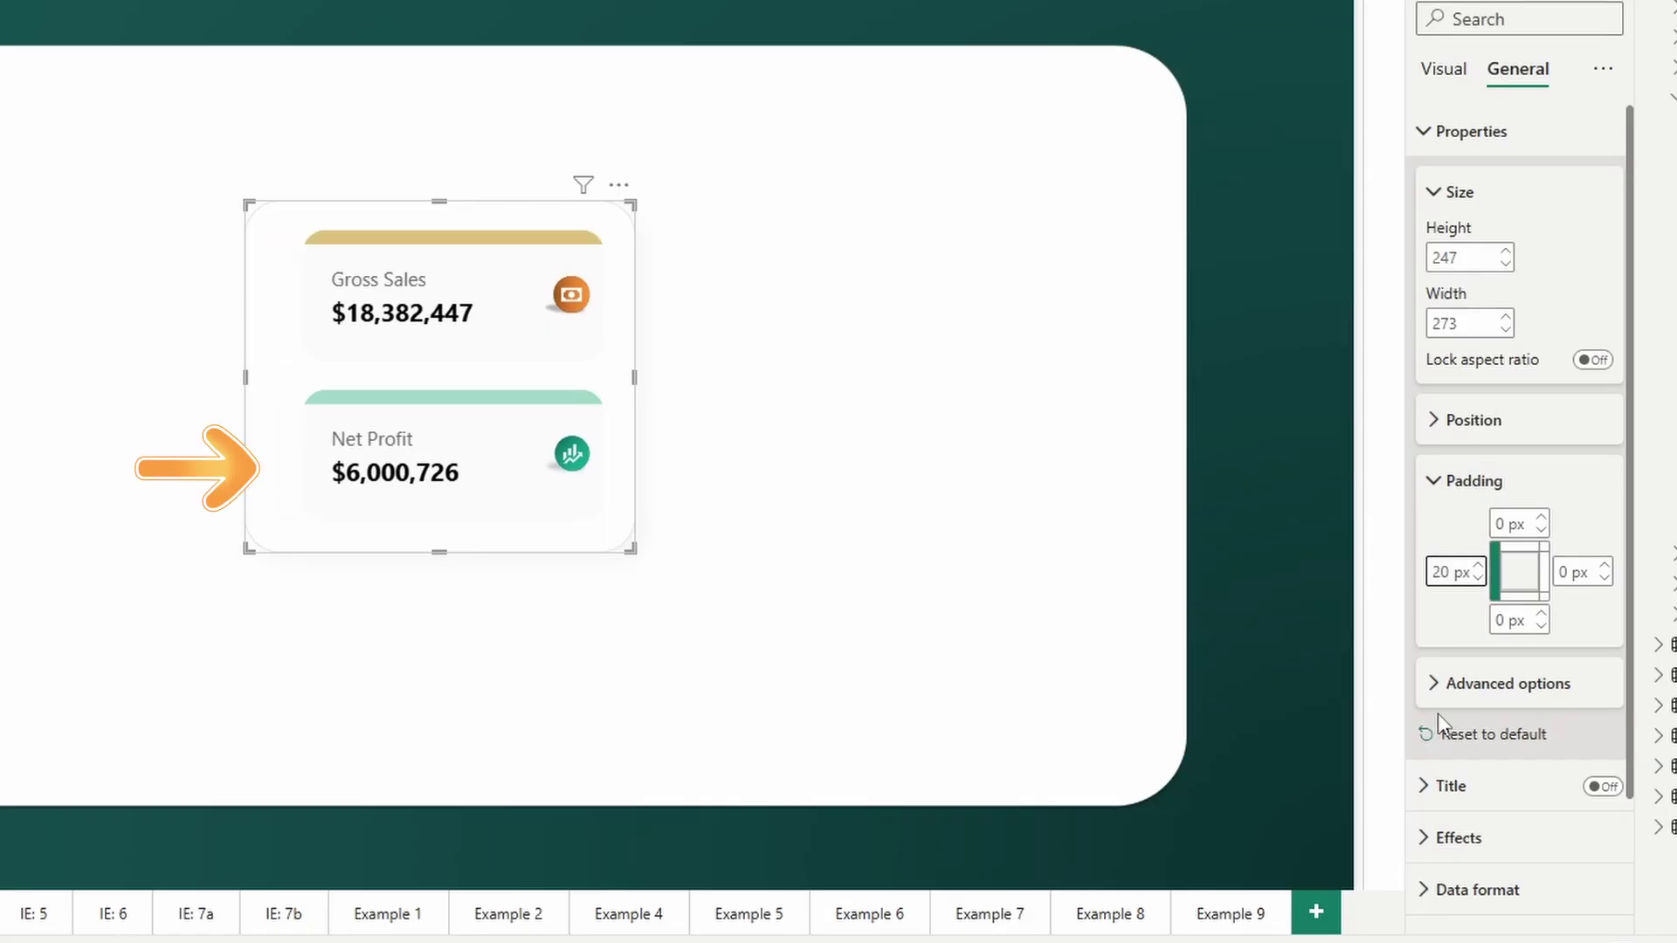
key("BackSpace")
key("BackSpace")
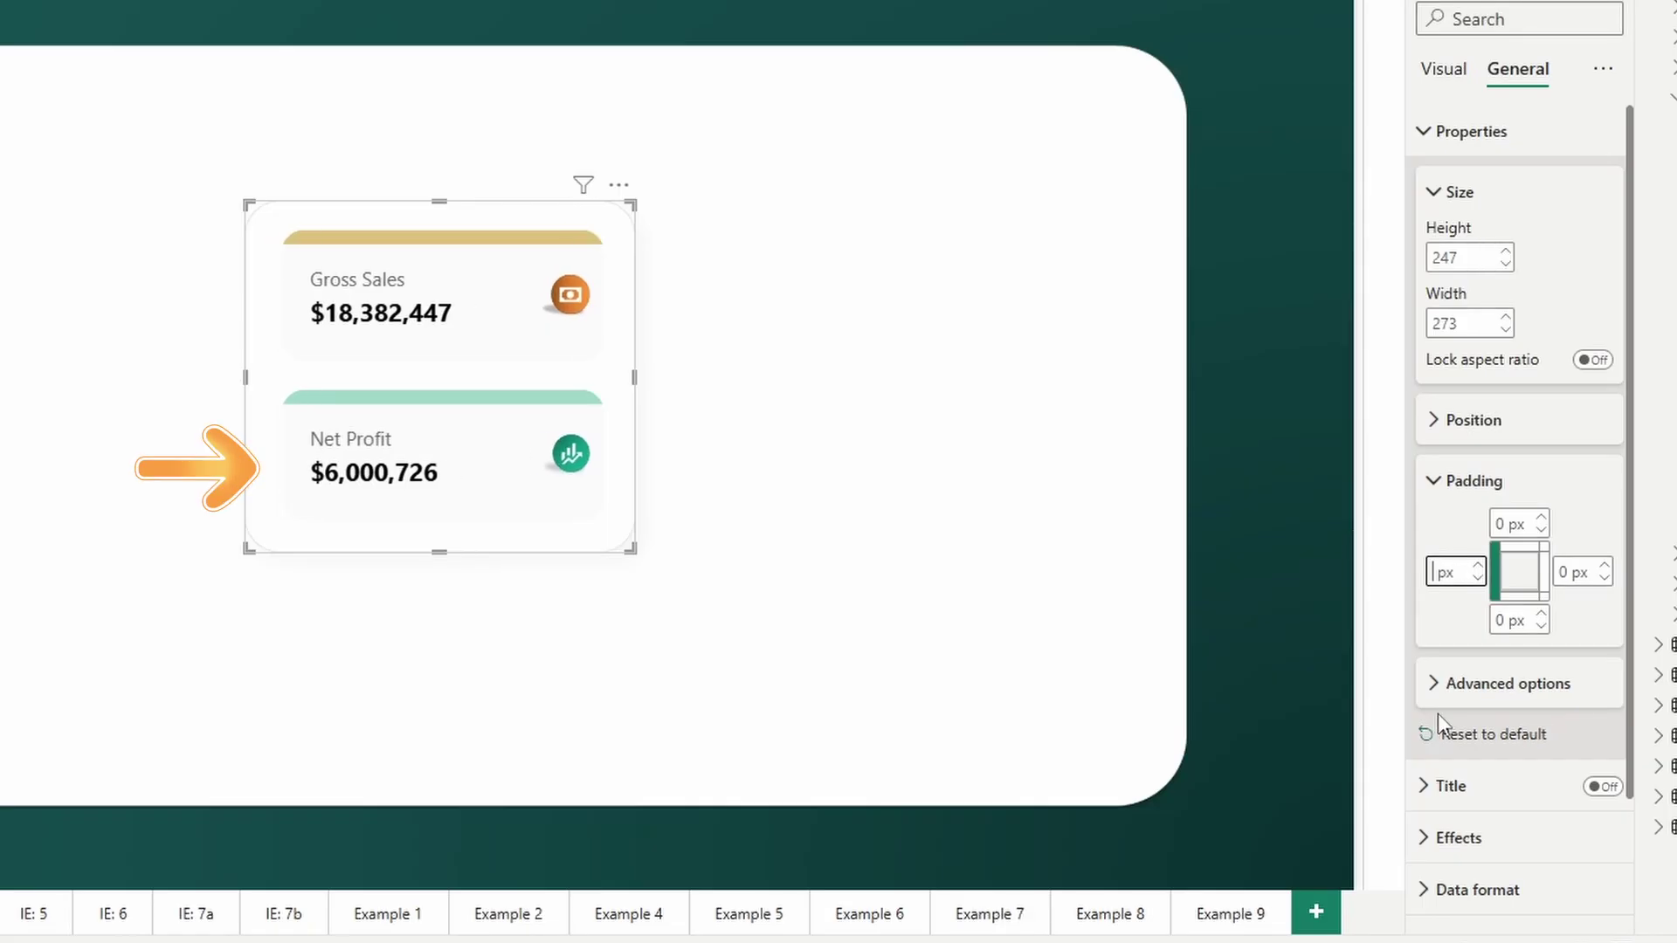
type("10")
key("BackSpace")
key("BackSpace")
type("0")
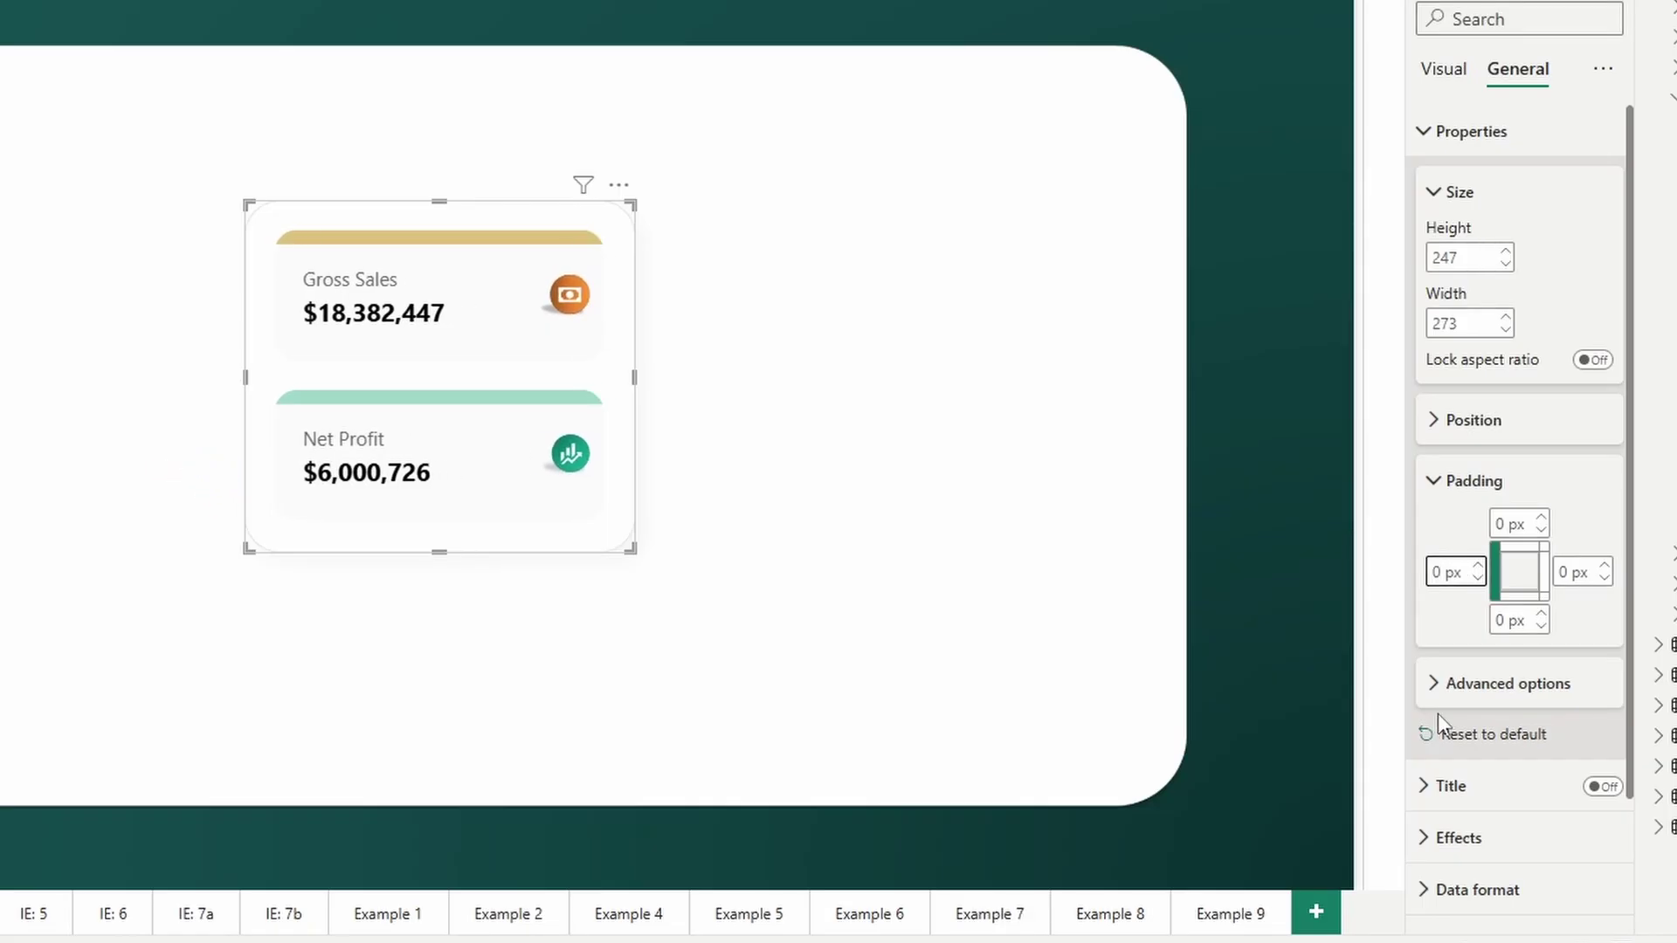
left_click(1443, 74)
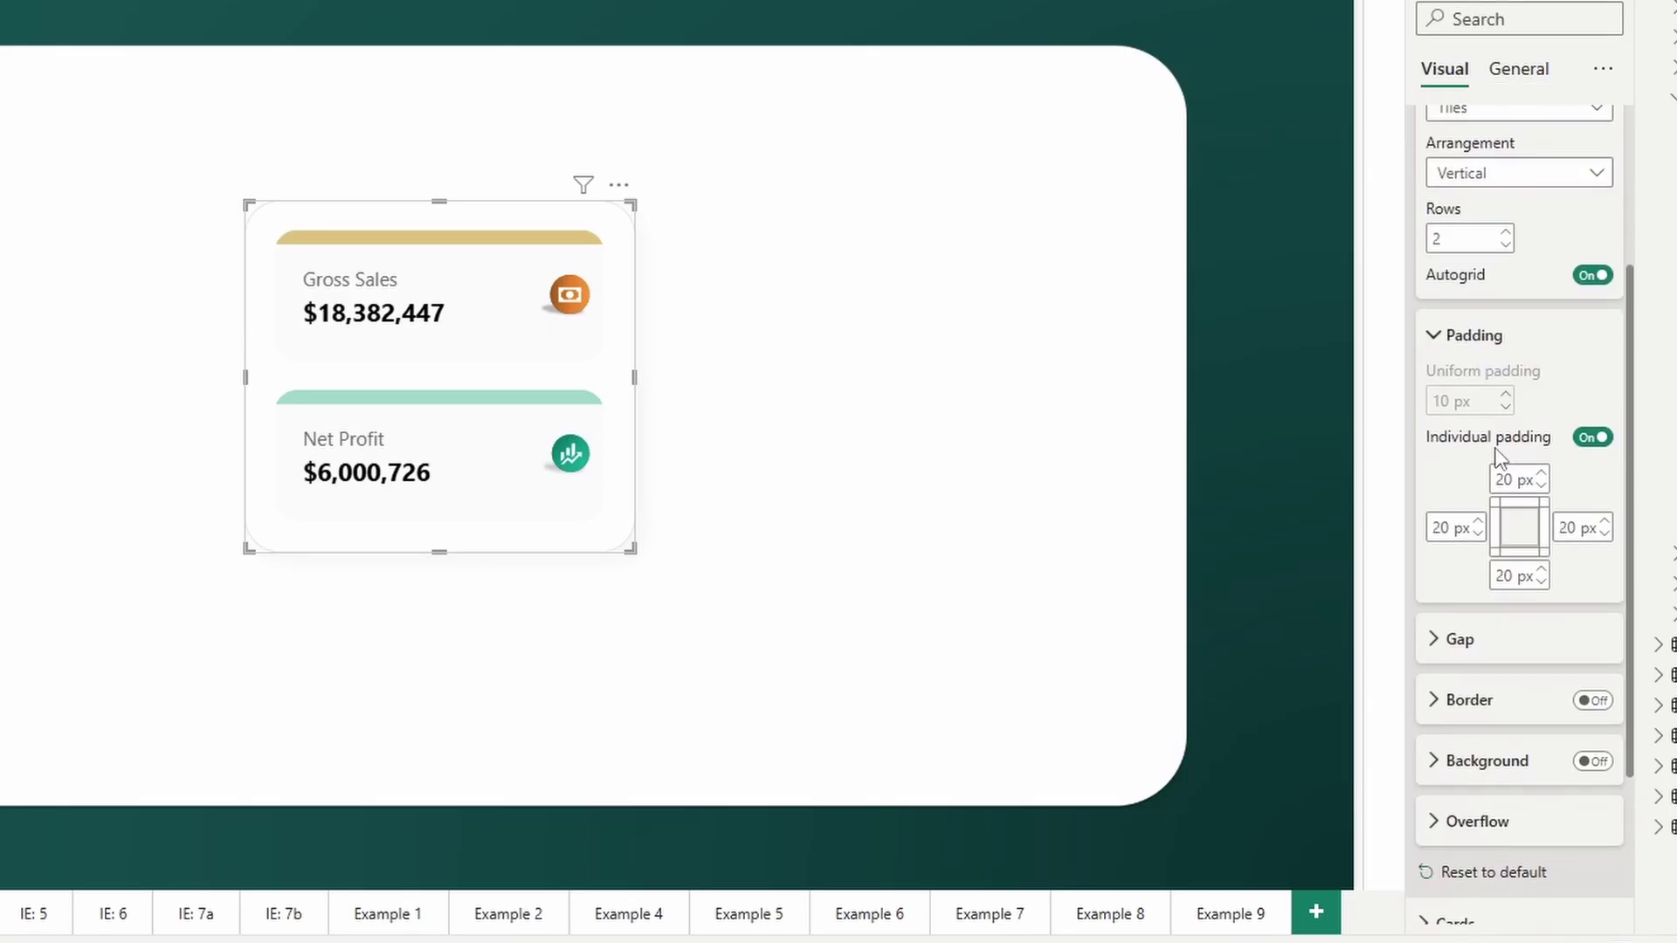
scroll(1495, 471, "down", 2)
scroll(1490, 569, "down", 1)
left_click(1476, 699)
scroll(1490, 648, "down", 3)
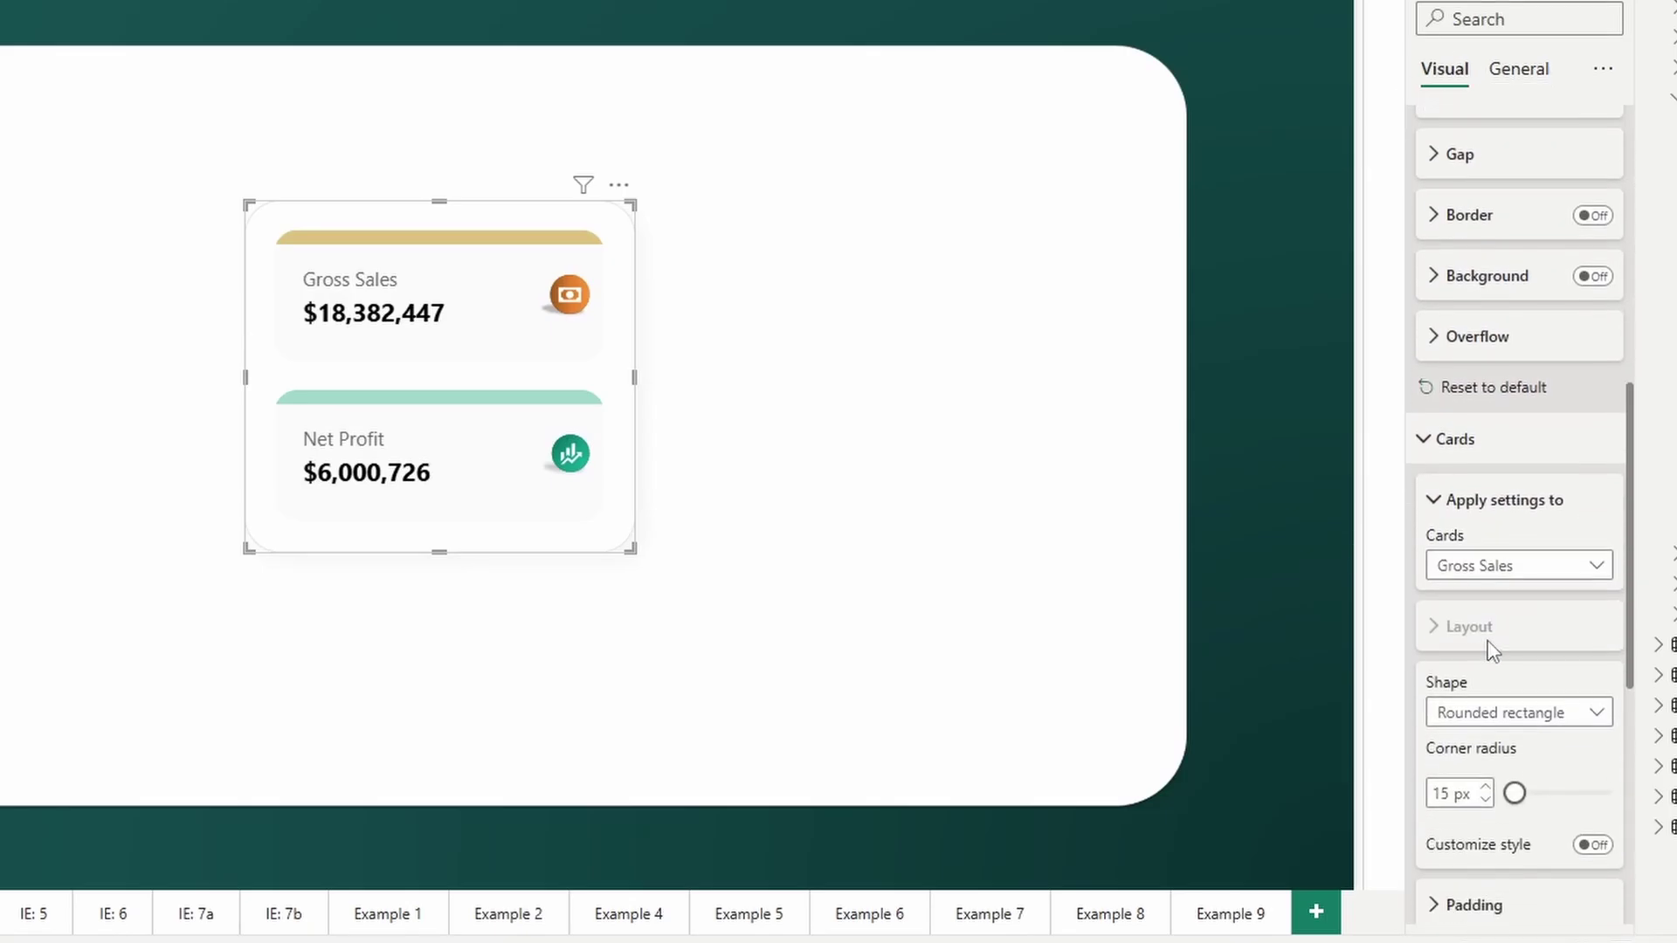
scroll(1482, 457, "down", 2)
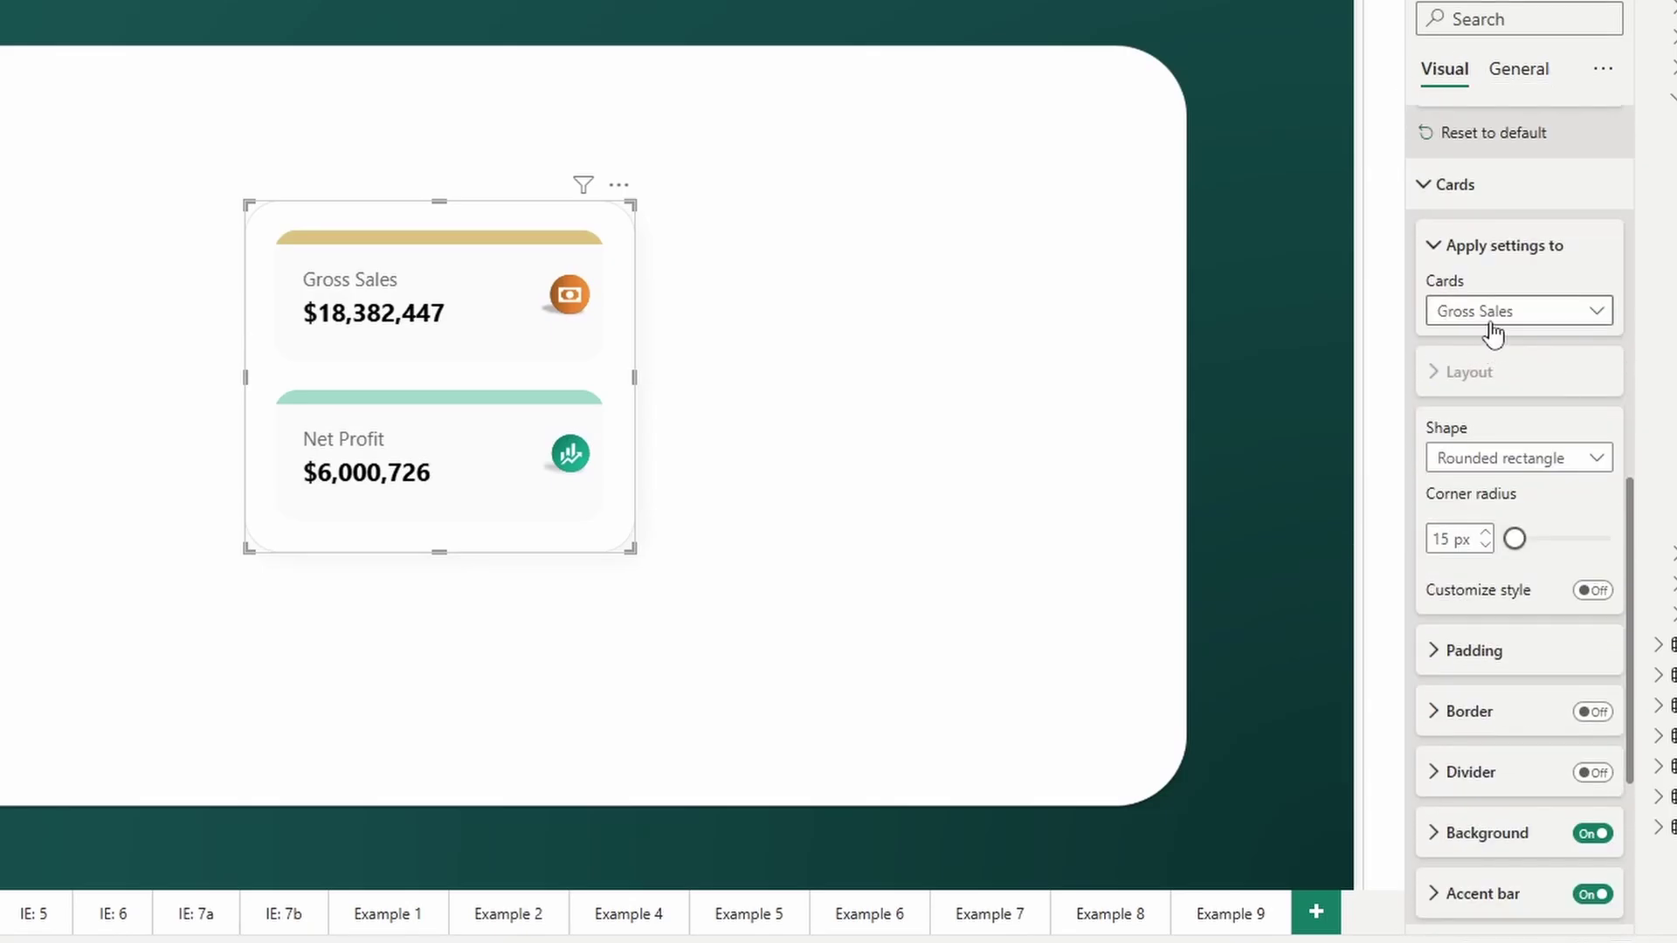
left_click(1457, 653)
scroll(1463, 678, "down", 3)
left_click(1441, 615)
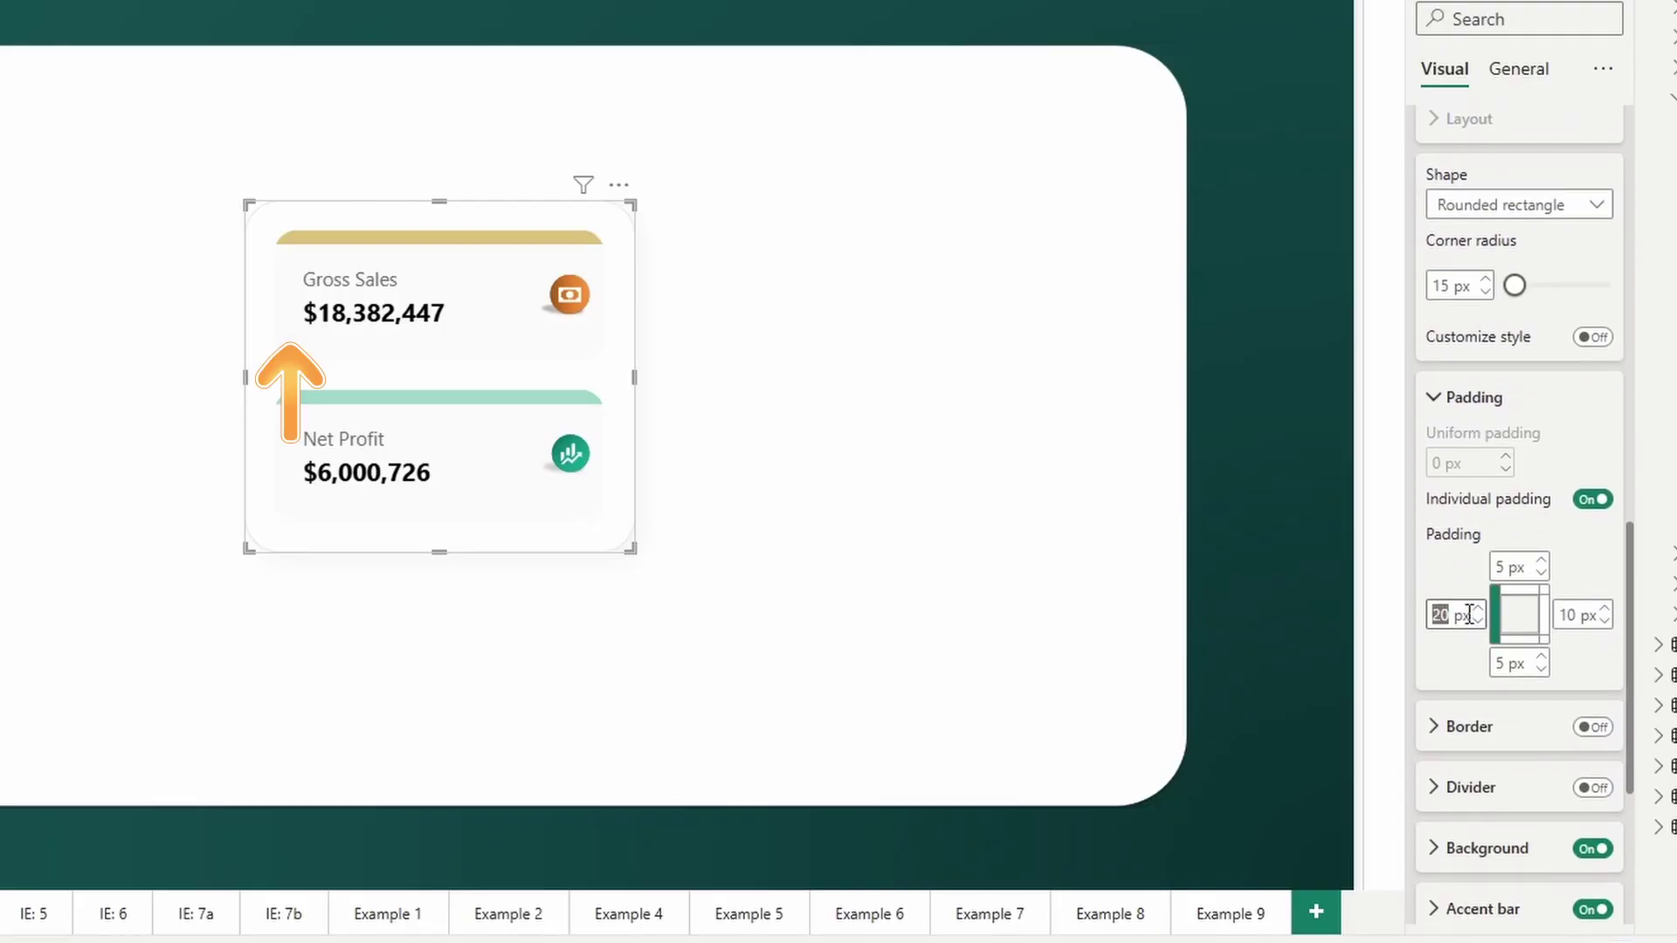
type("20")
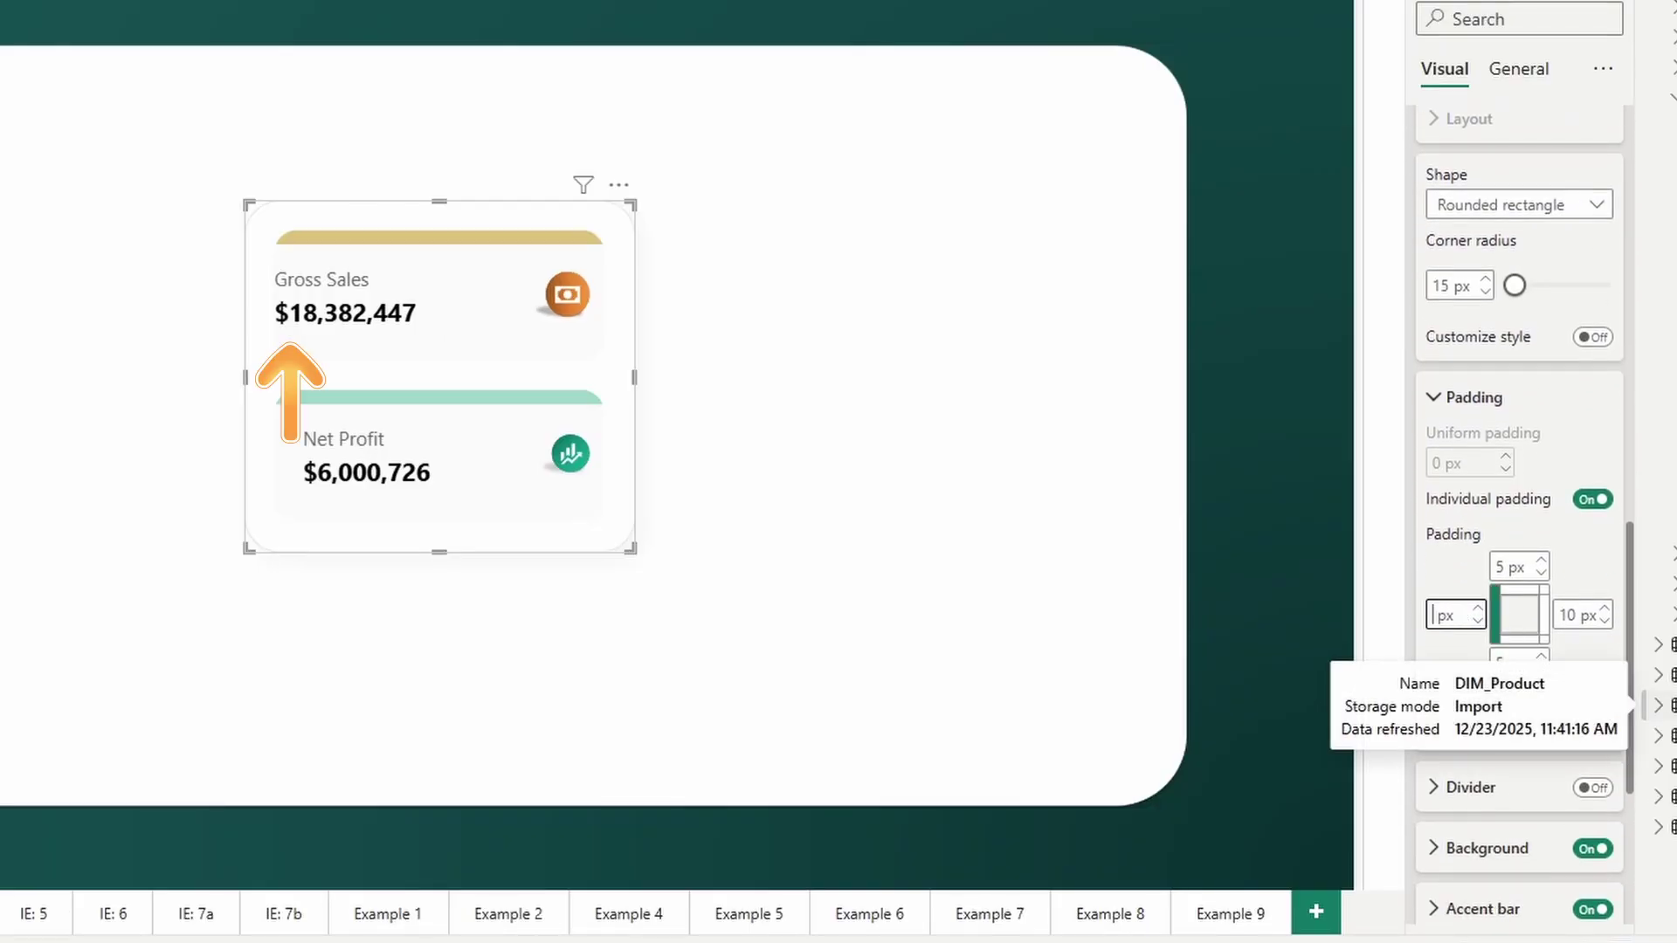
key("Return")
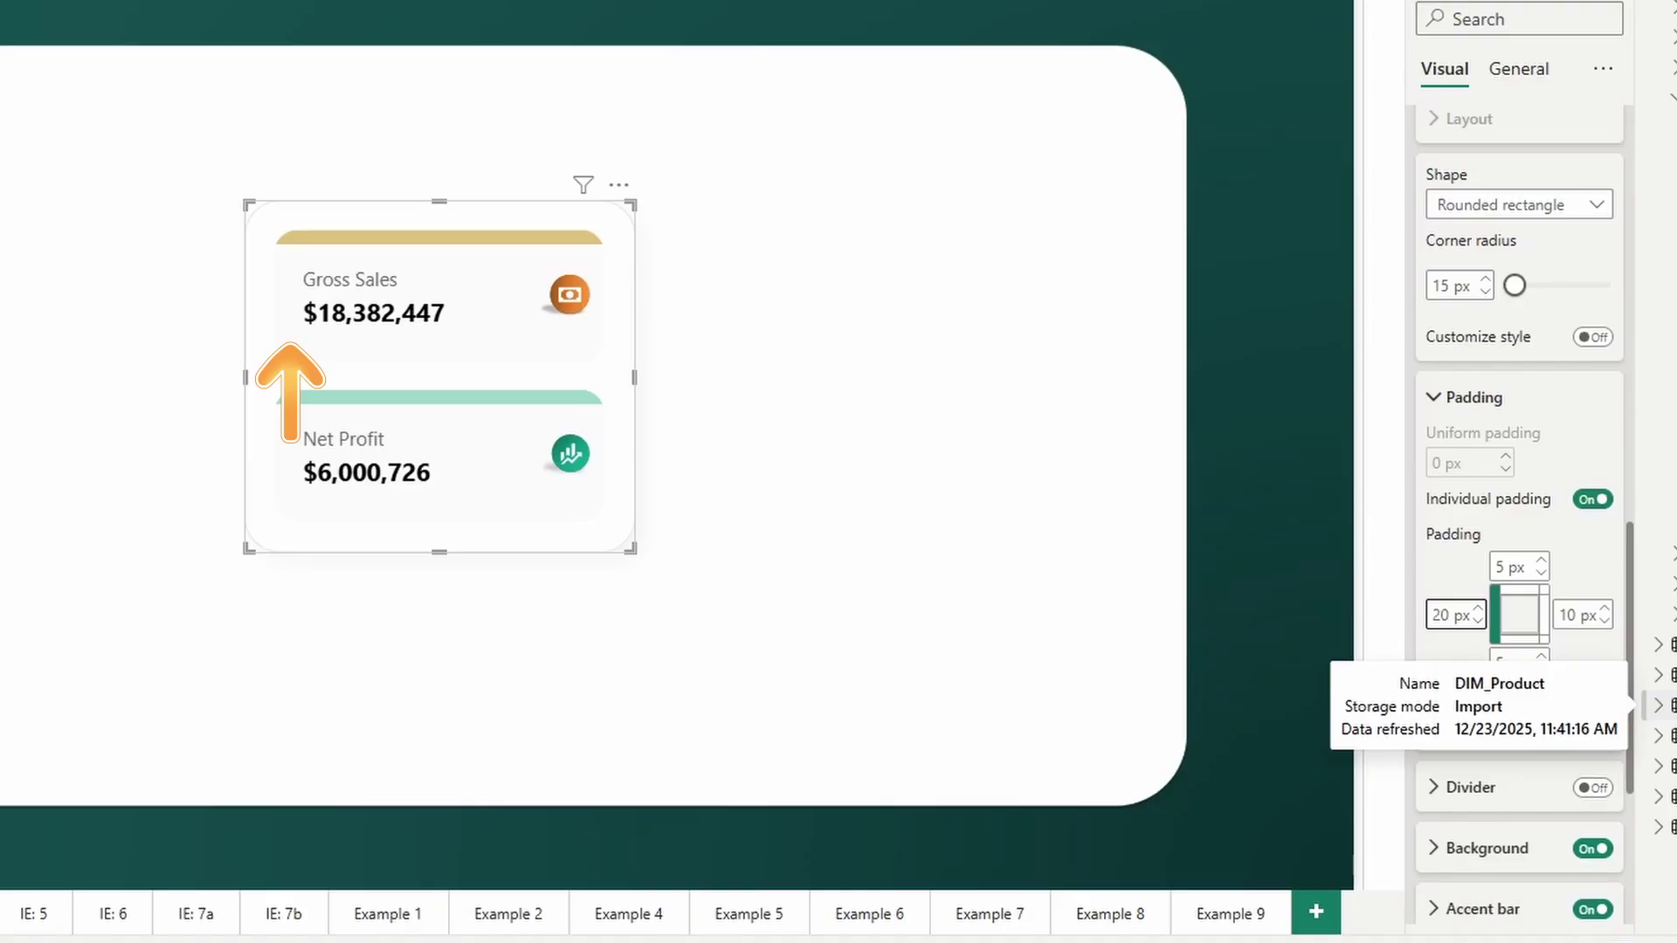
scroll(1571, 410, "up", 3)
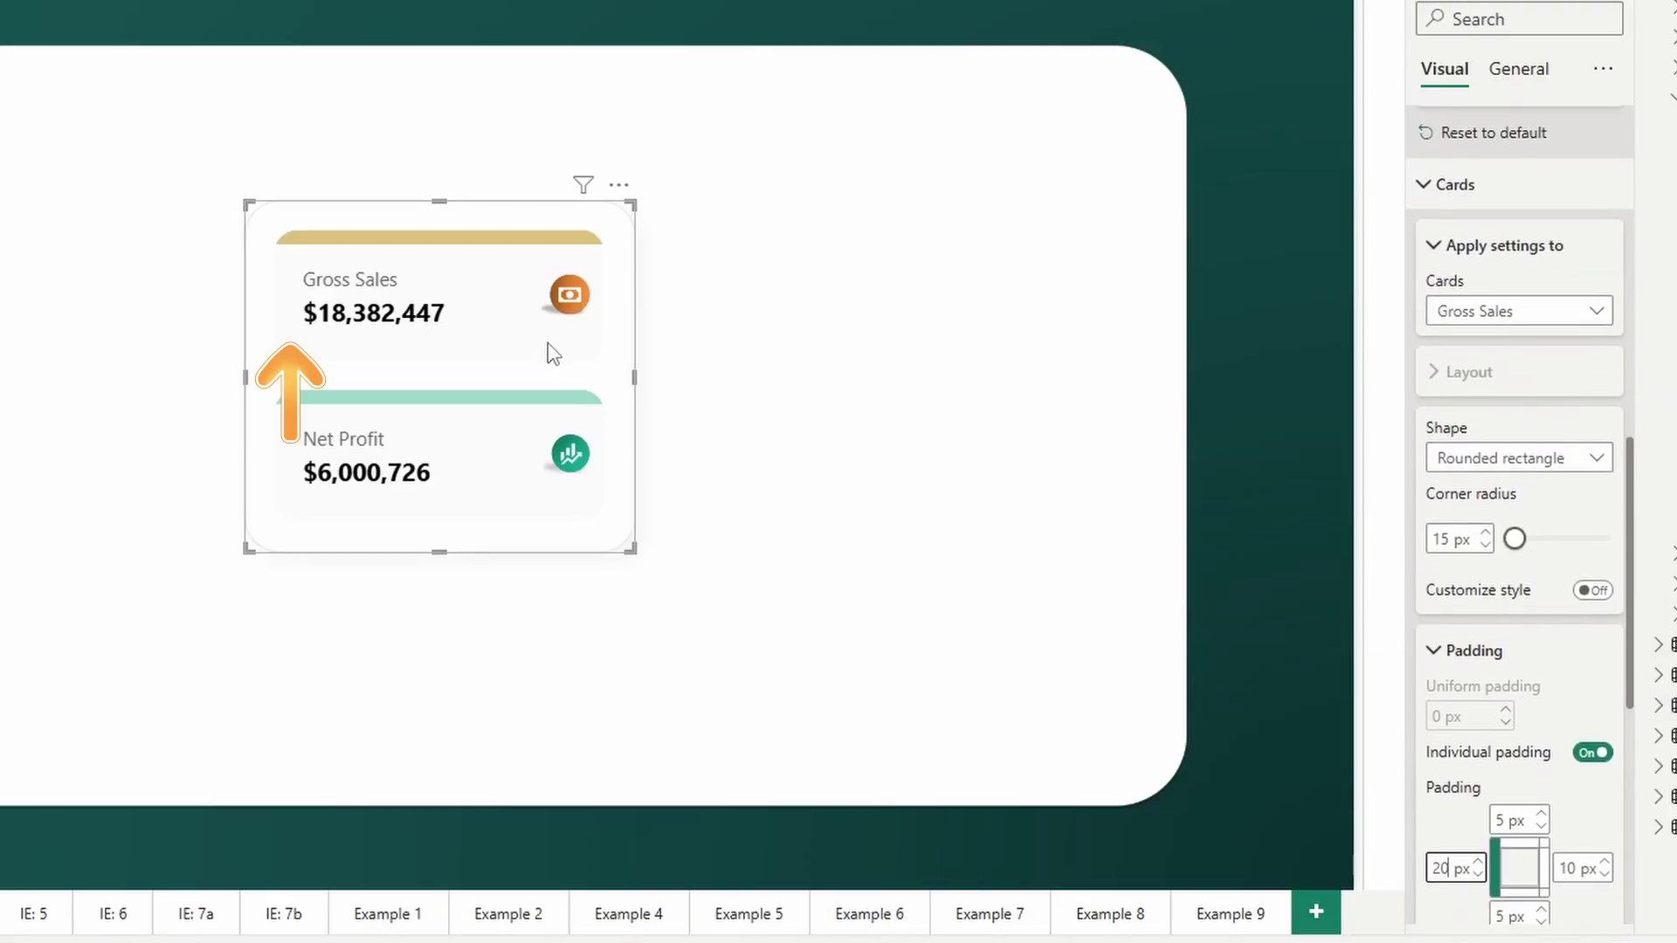
scroll(1520, 524, "down", 3)
double_click(1500, 567)
type("20")
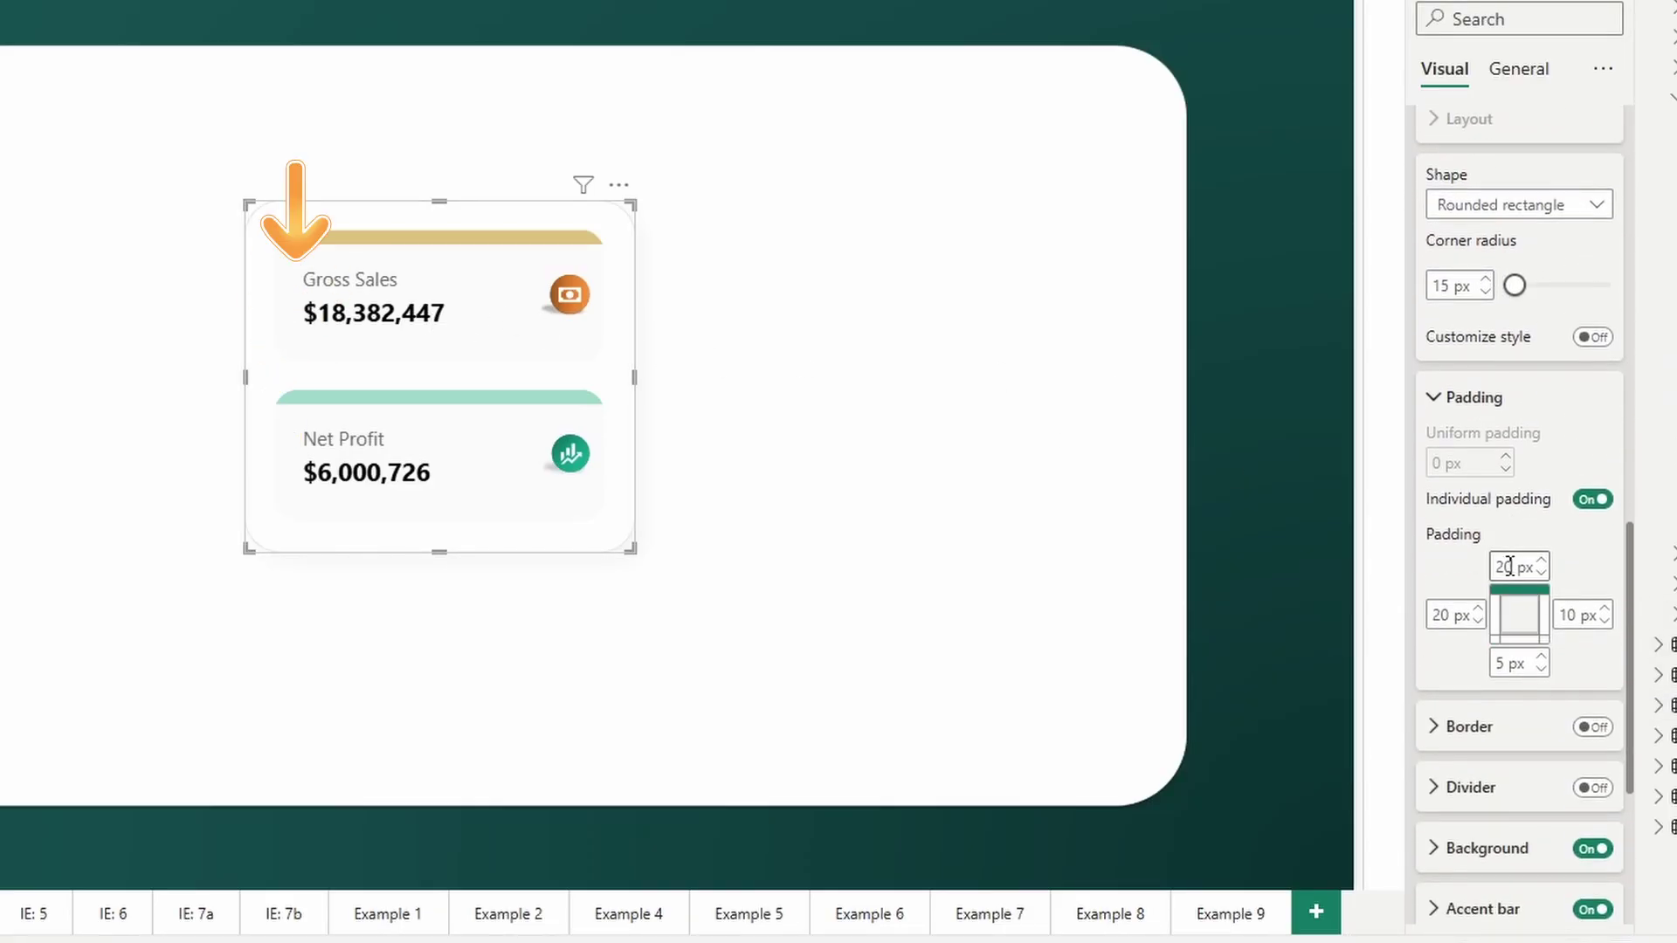
key("Return")
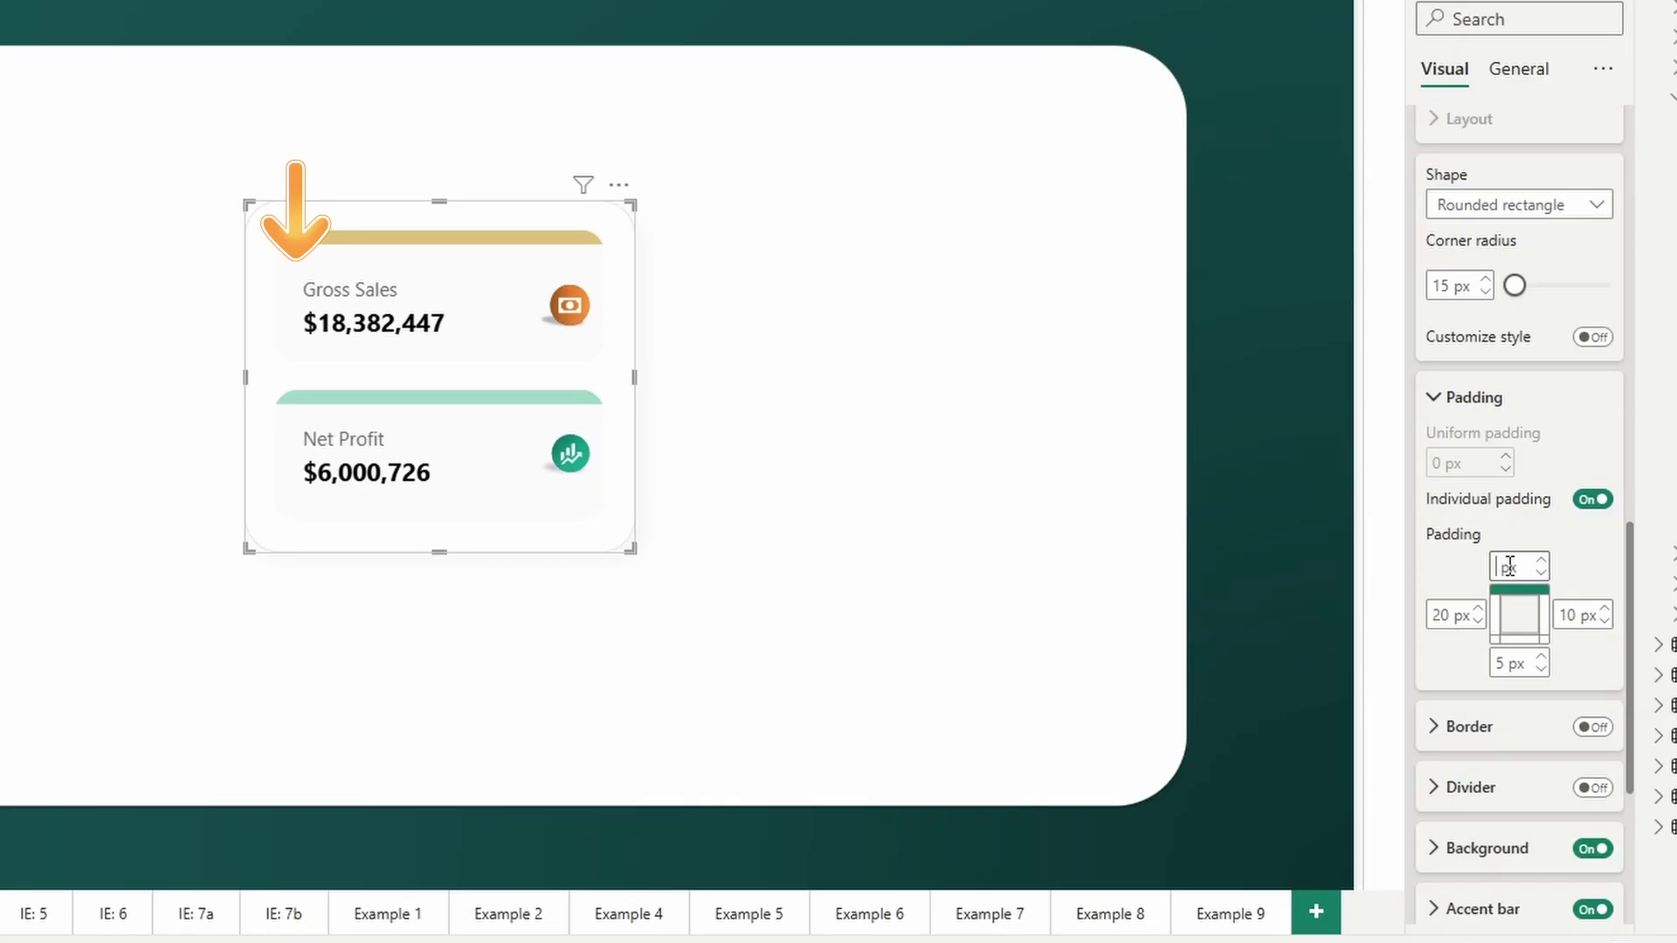
key("ctrl+z")
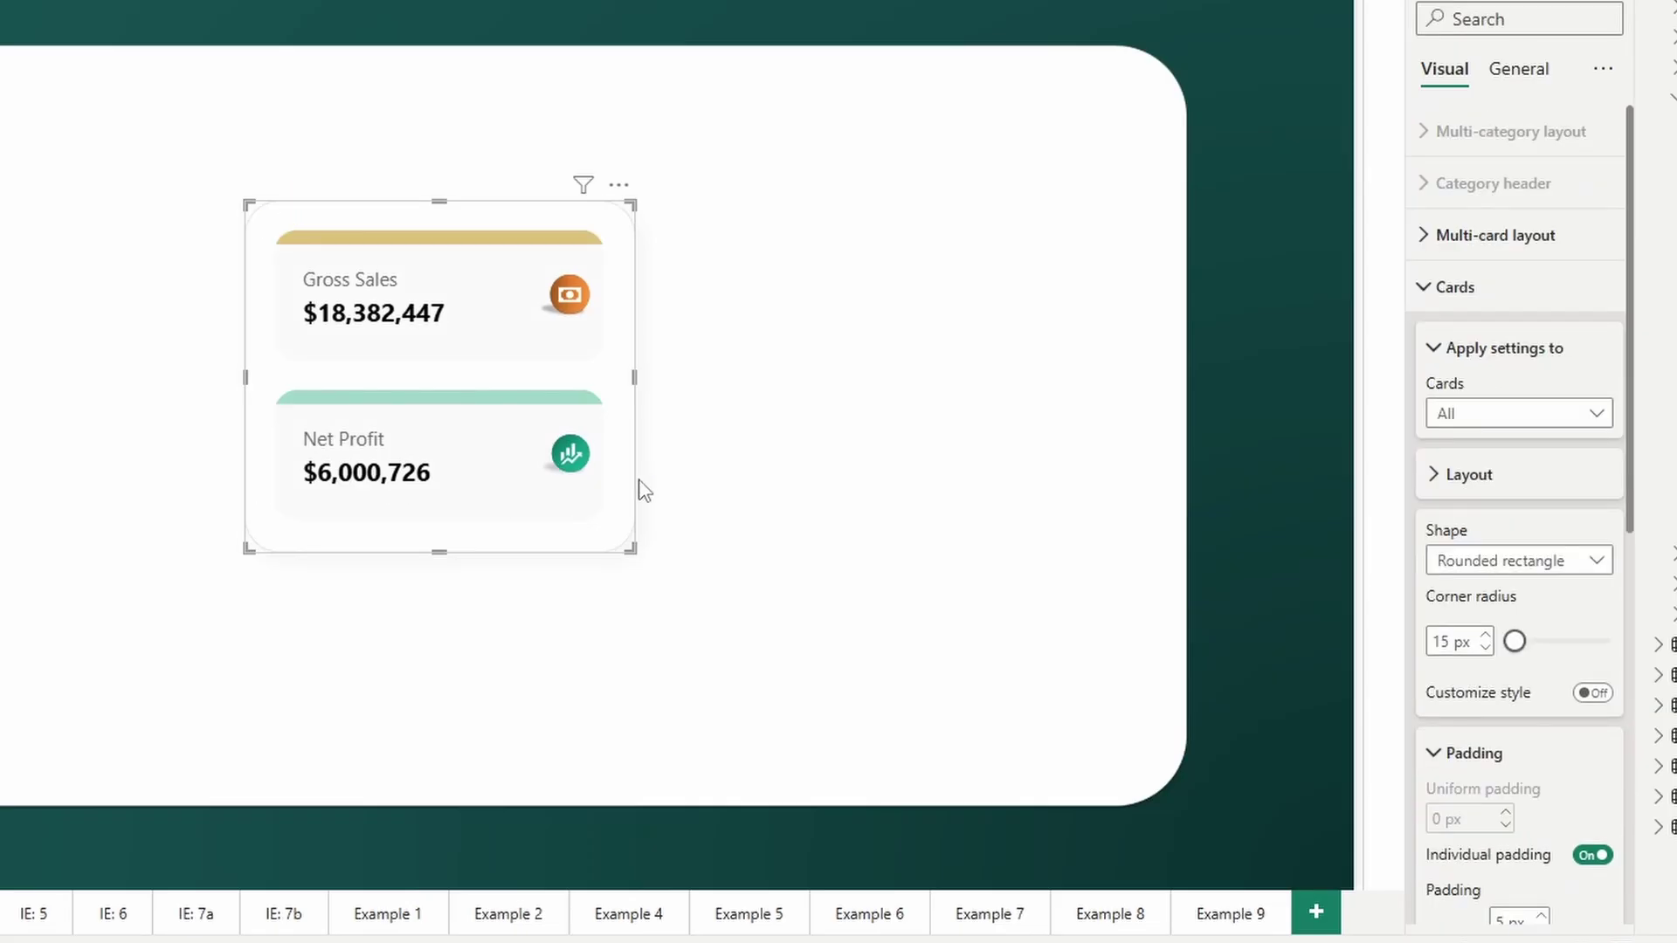
left_click(1484, 301)
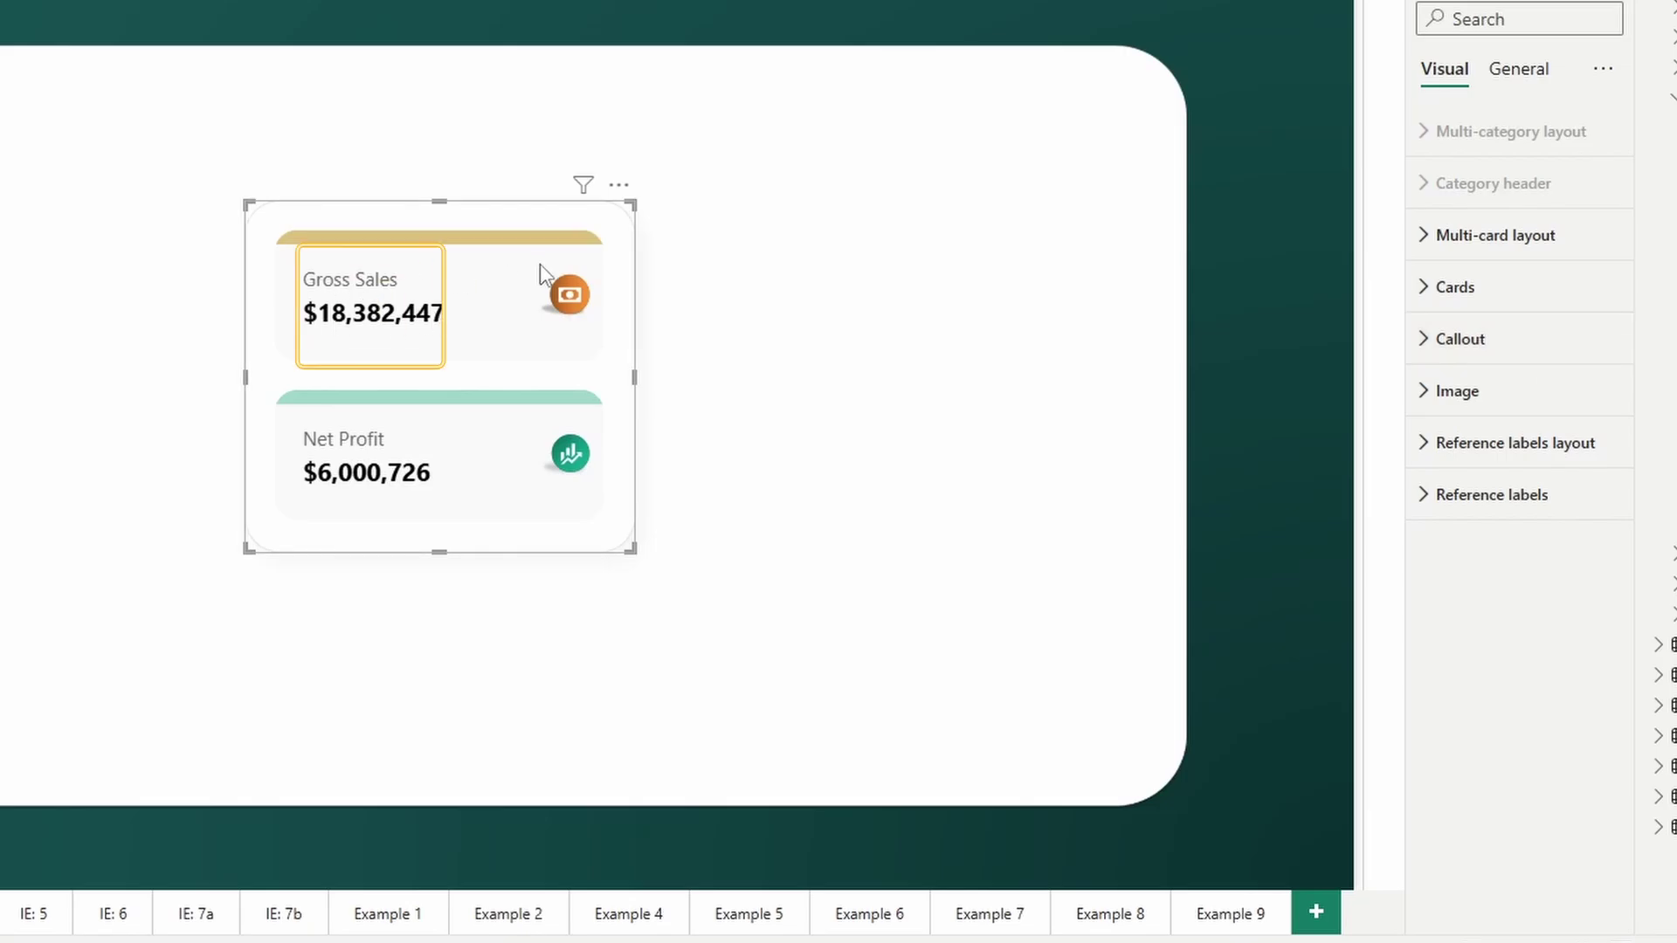
Step: Expand Callout > Padding, try 20 px top padding, revert it to 0 px, and select bottom padding
left_click(1499, 345)
scroll(1476, 384, "down", 2)
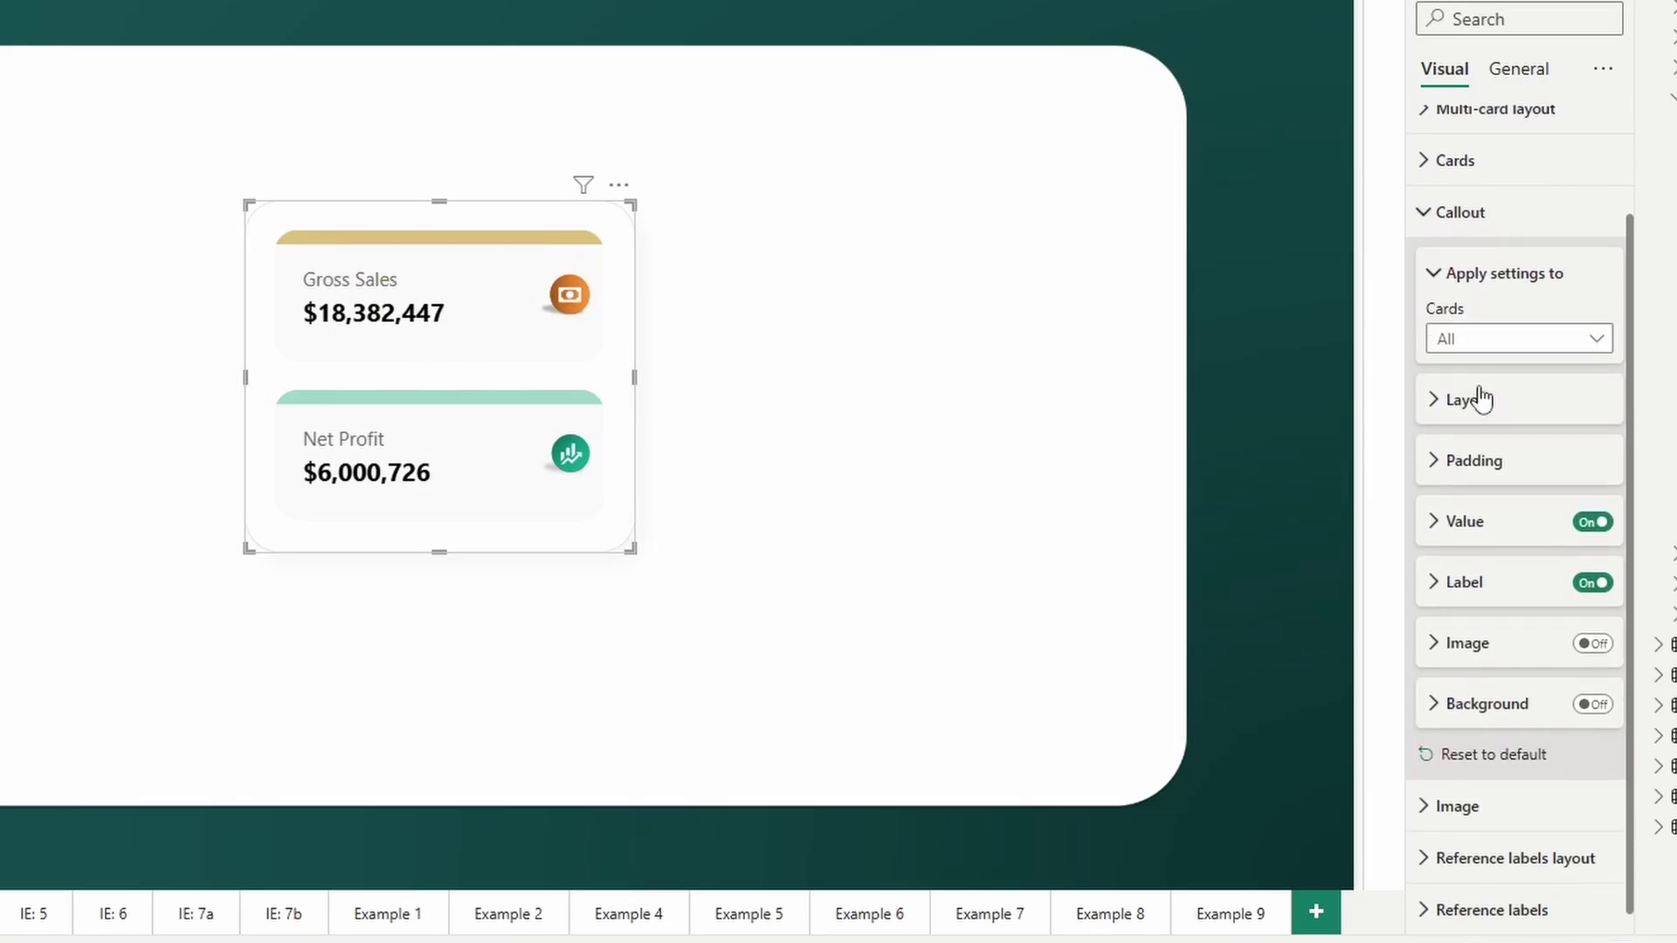
left_click(1476, 449)
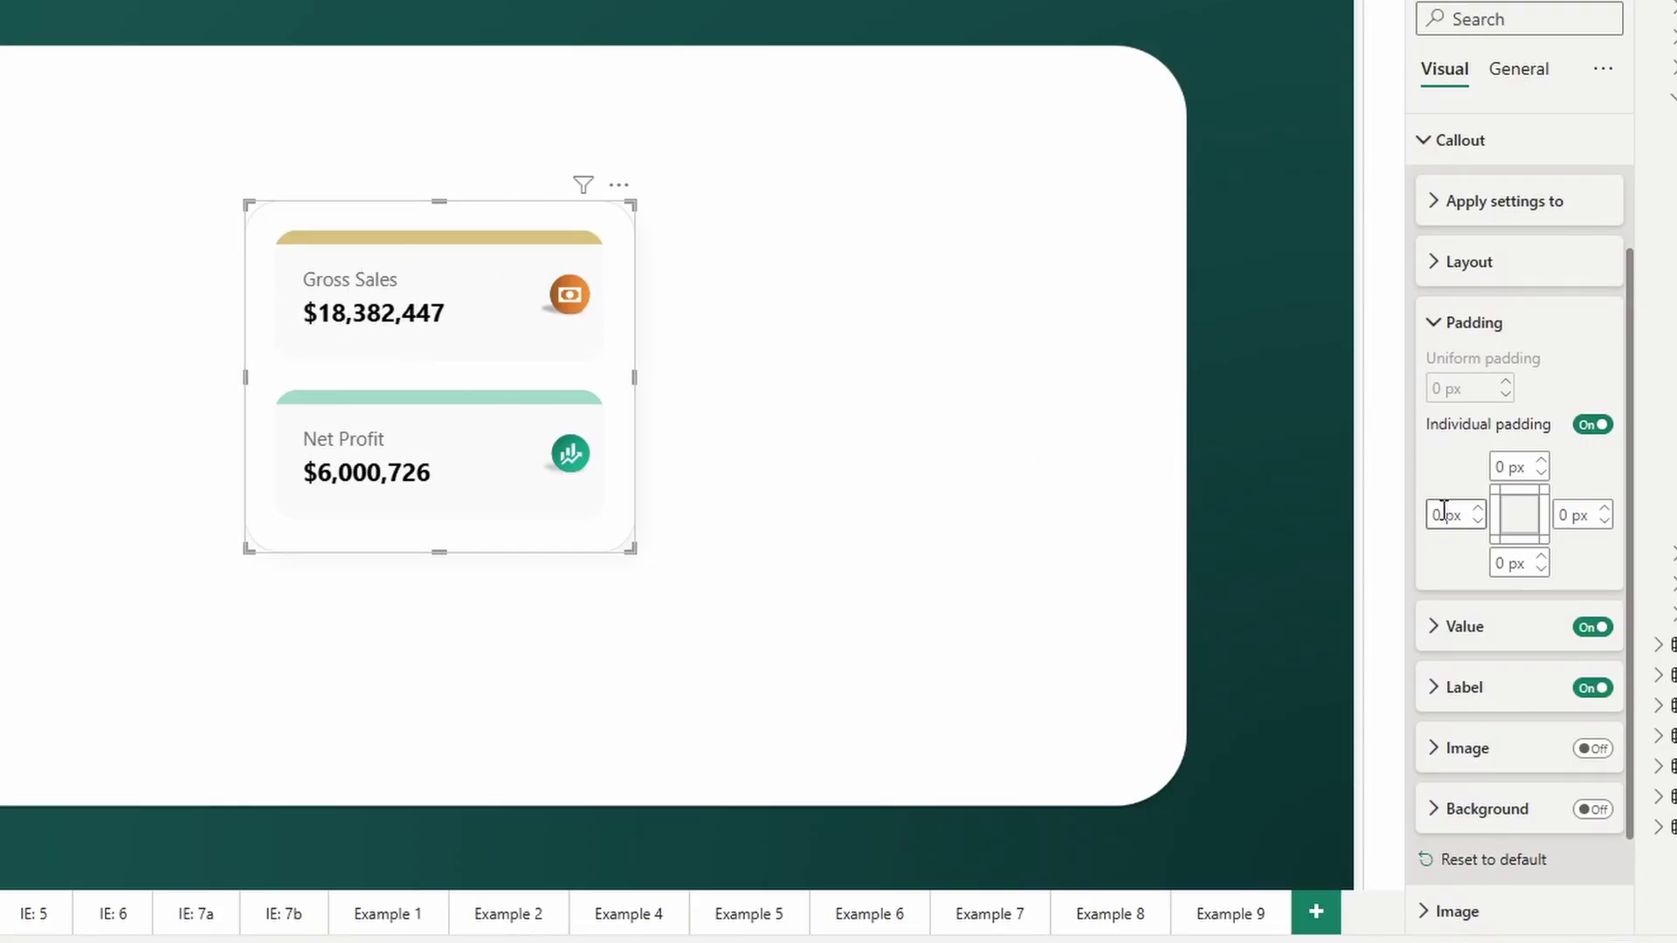
left_click(1500, 468)
type("20")
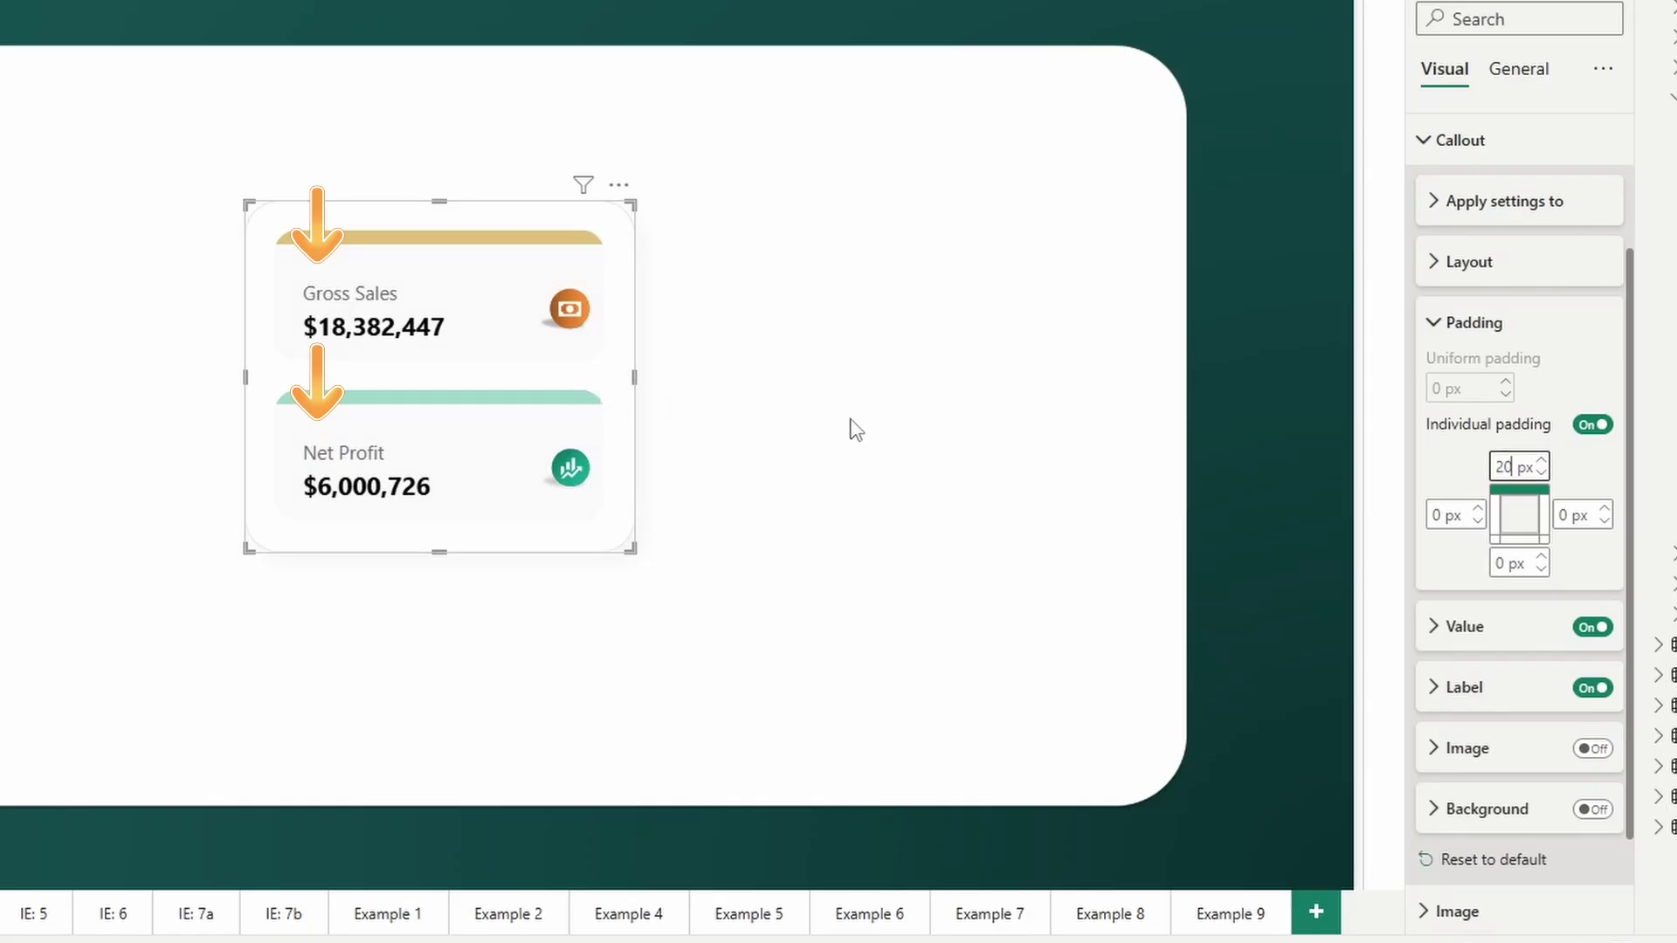
key("BackSpace")
key("BackSpace")
type("0")
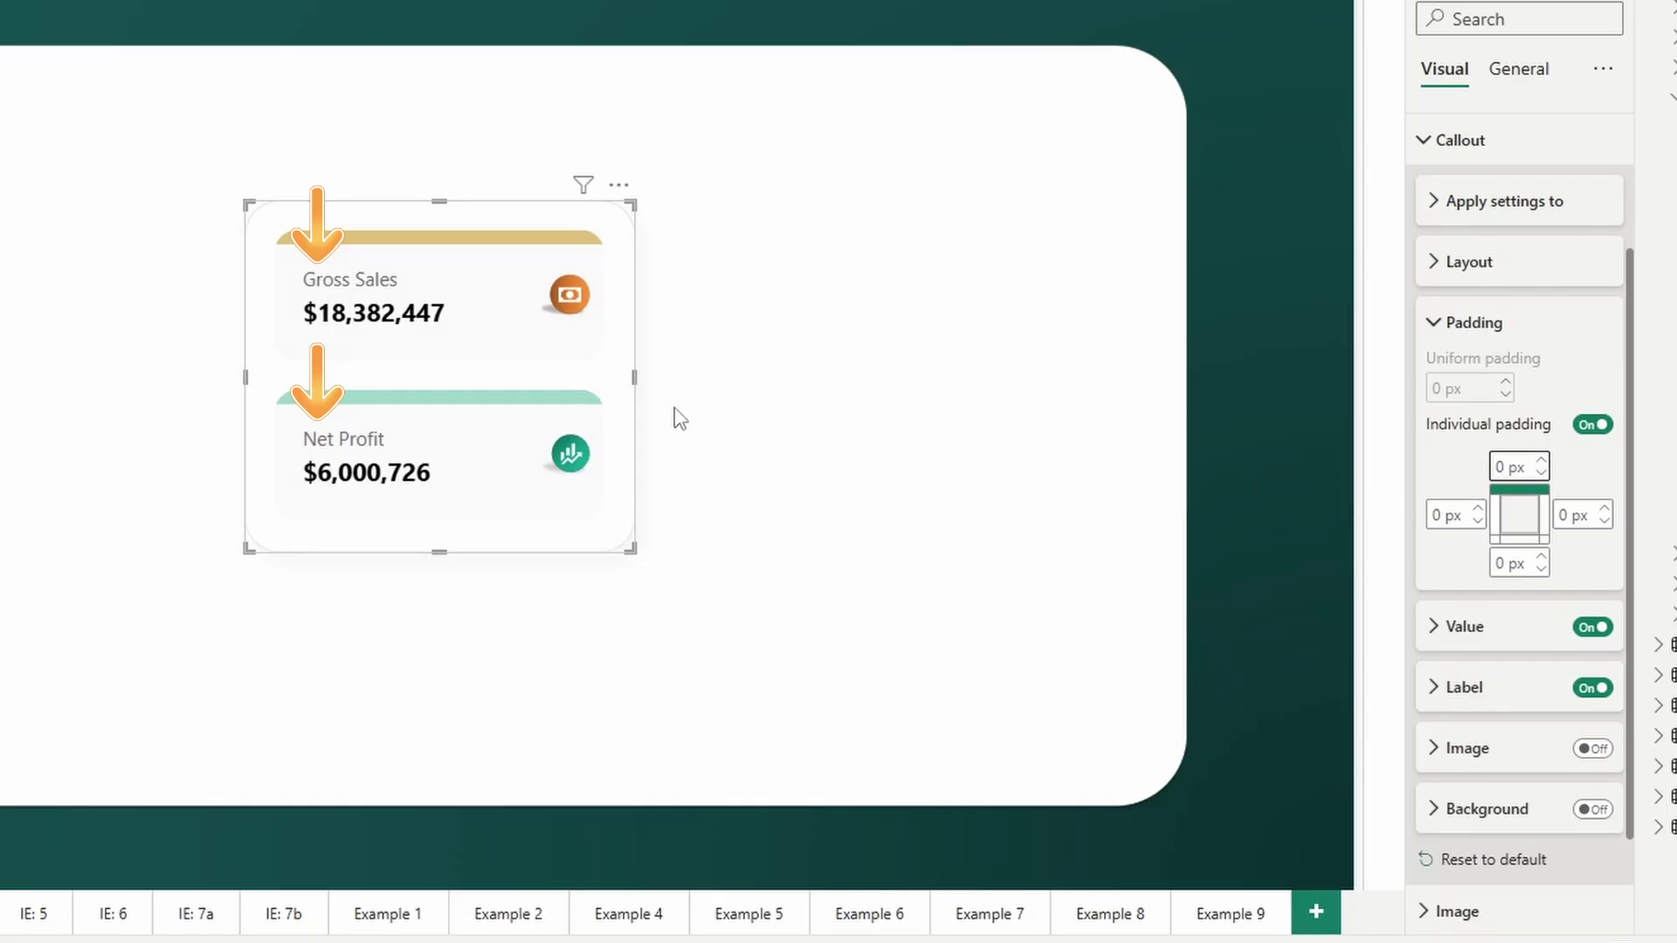
left_click(1502, 563)
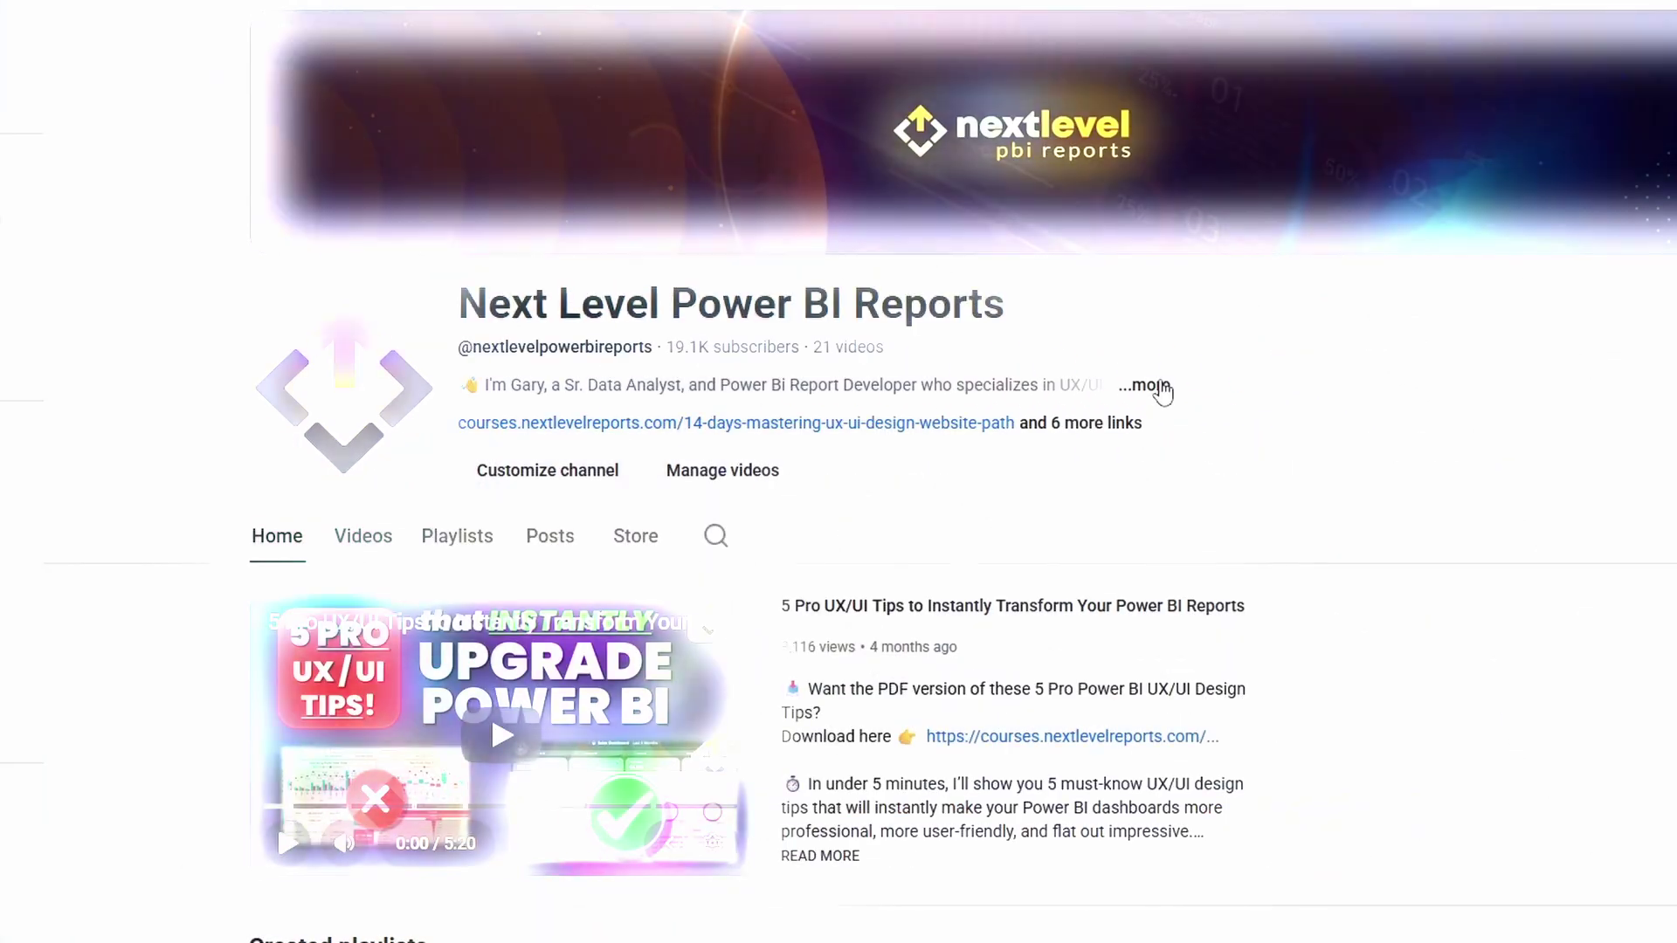
Step: Expand the channel description via '...more' and scroll through its course and toolkit links
left_click(1141, 385)
scroll(821, 585, "down", 3)
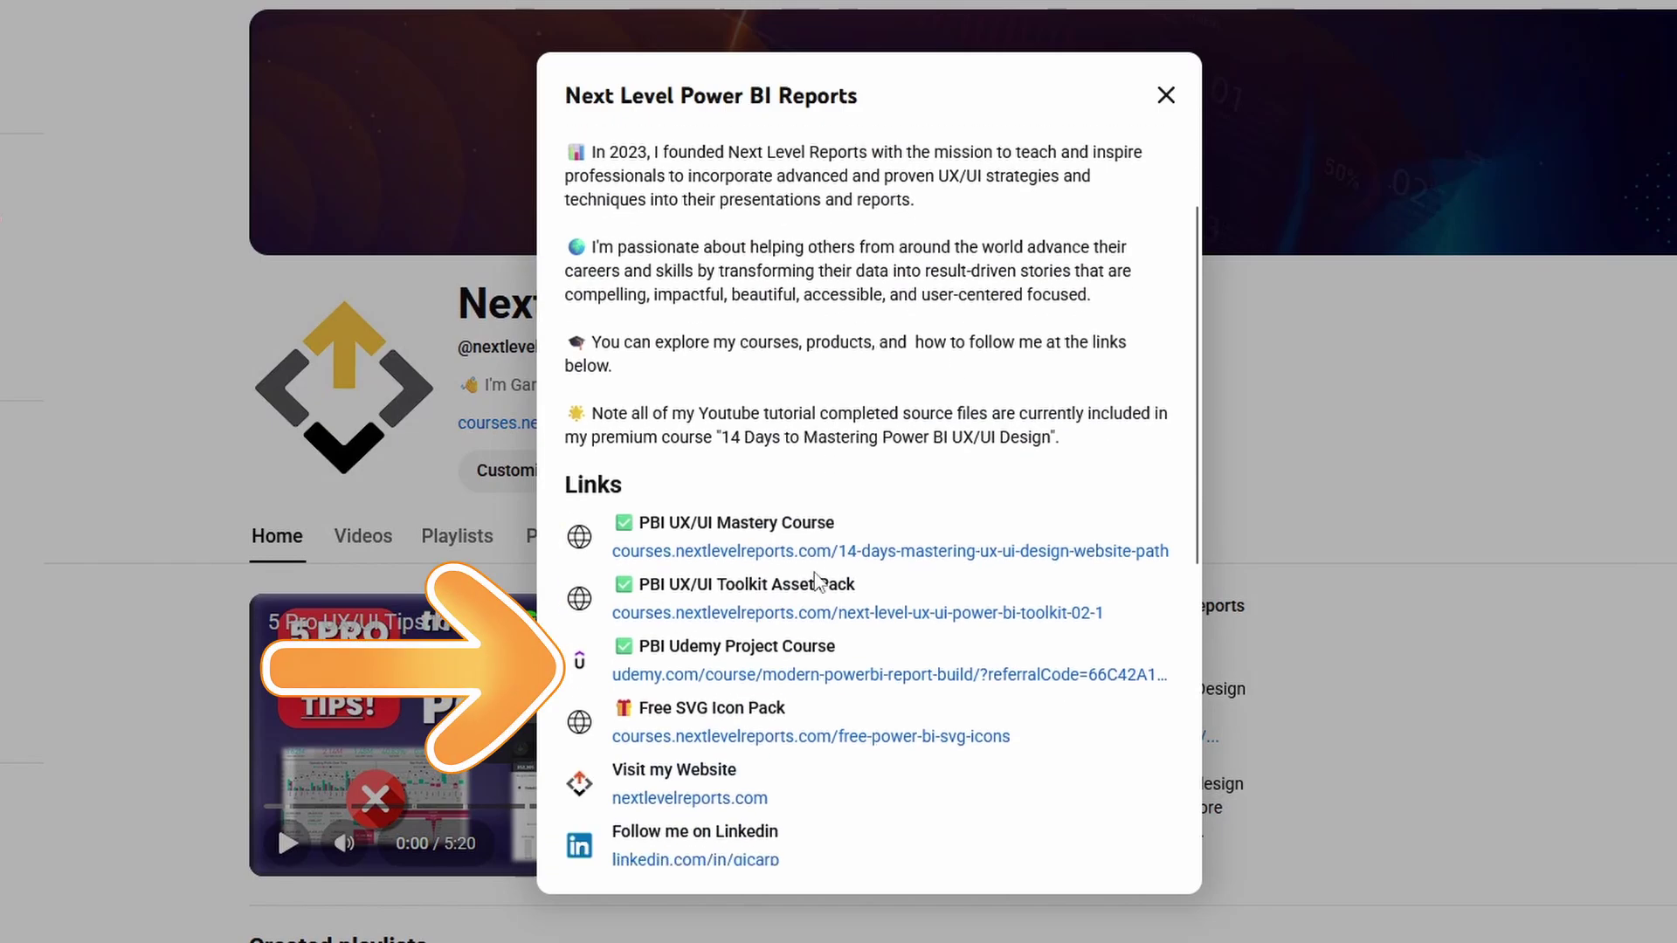